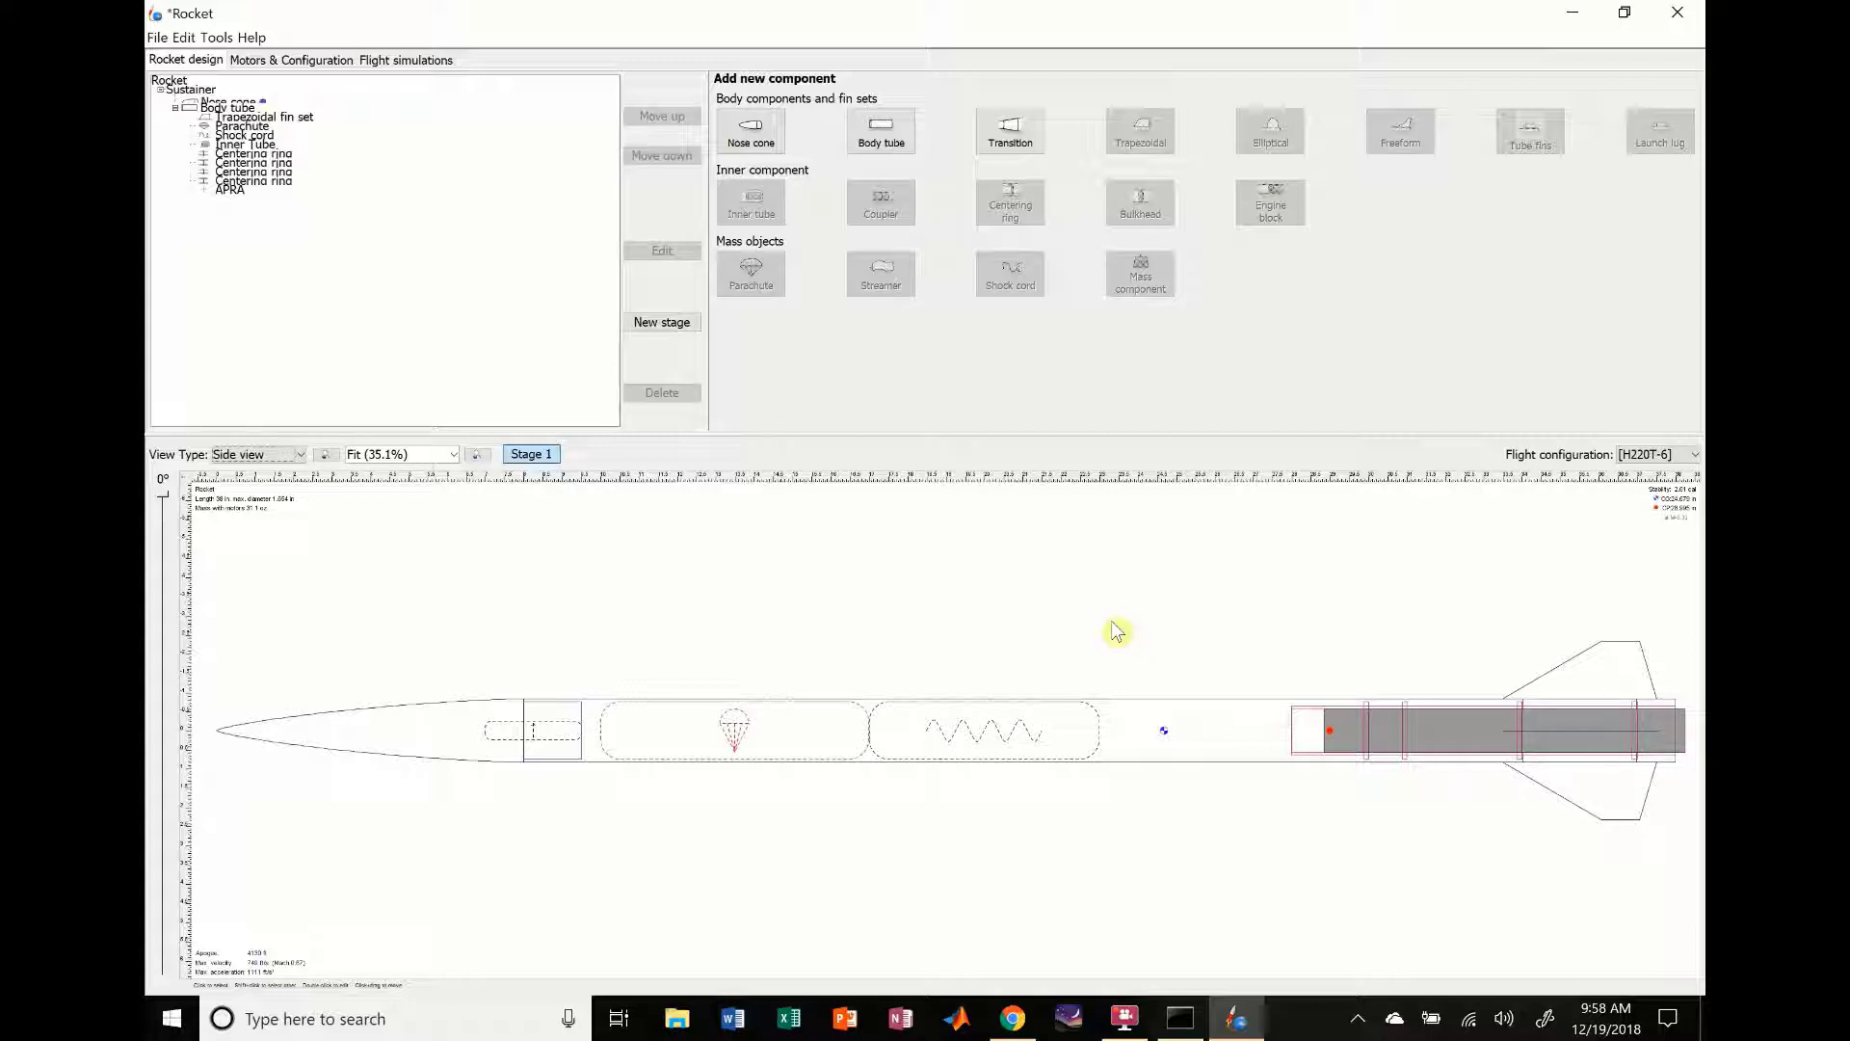
Step: Add a second body tube to the rocket and close its configuration dialog
{"action": "left_click", "coordinate": [1166, 750]}
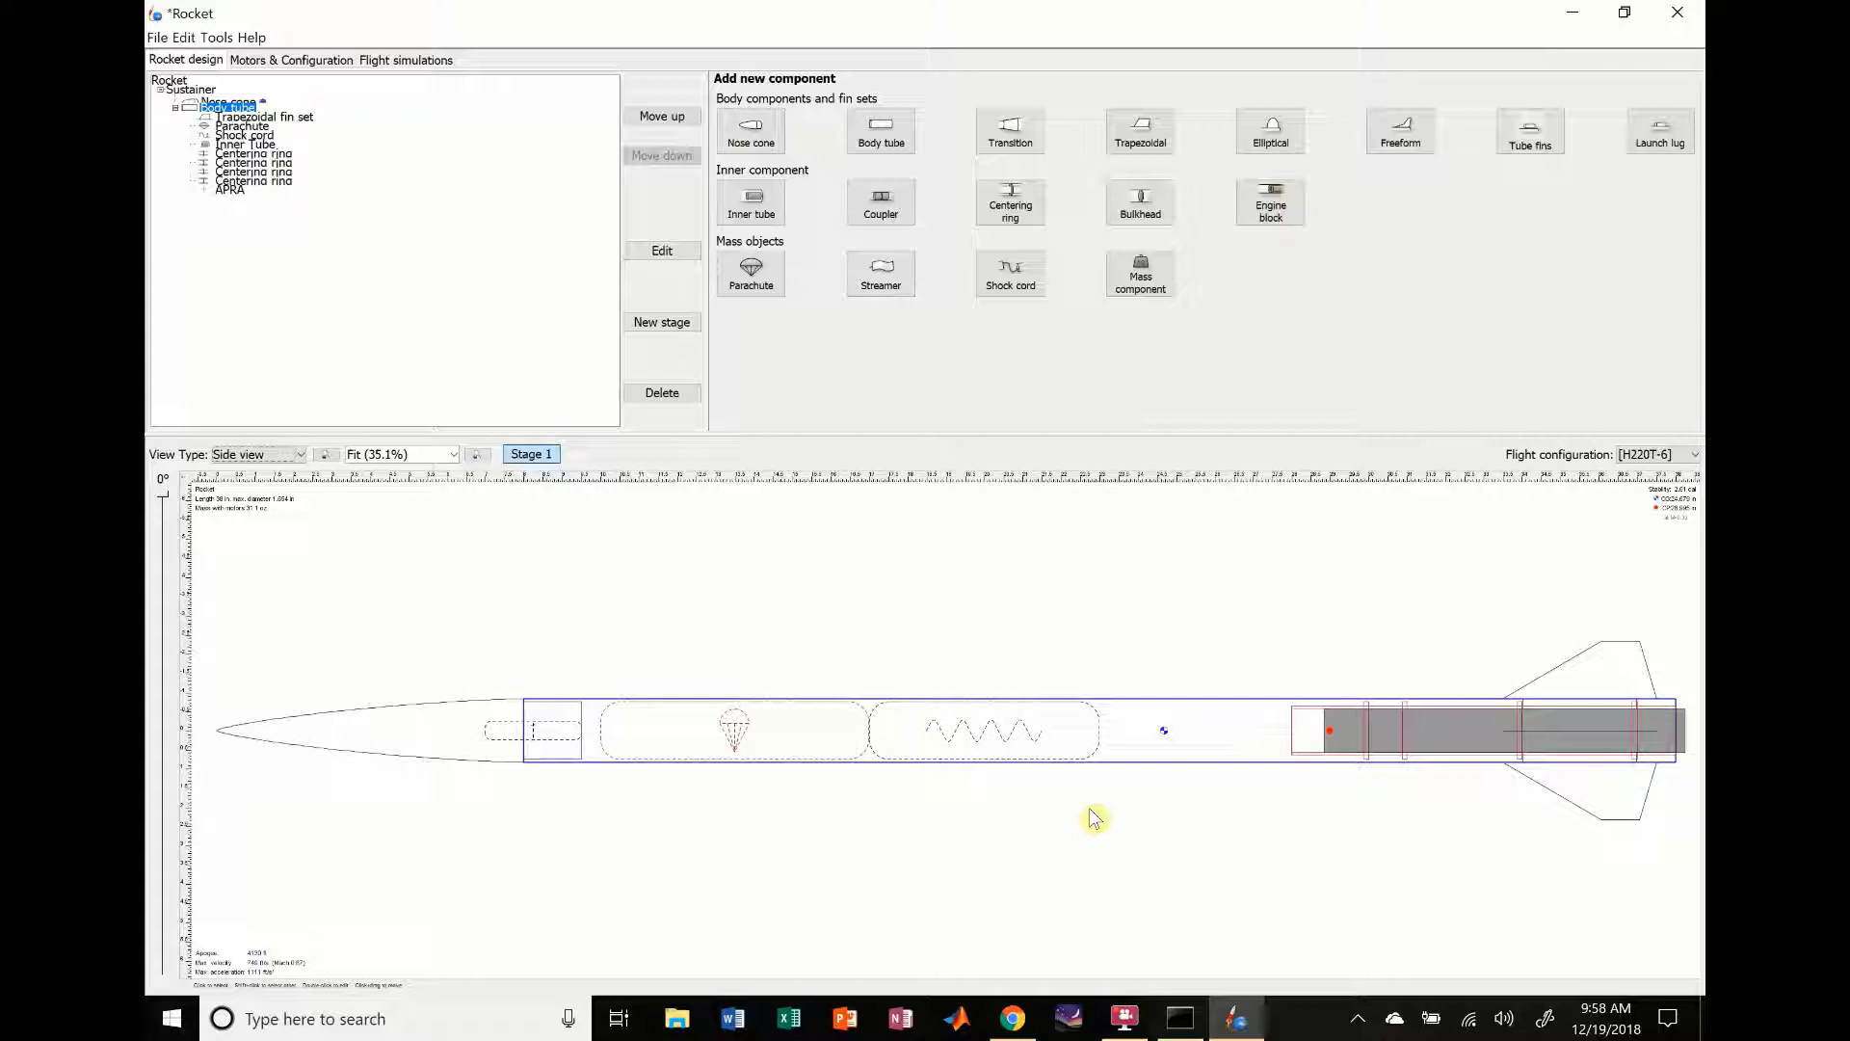
{"action": "left_click", "coordinate": [887, 145]}
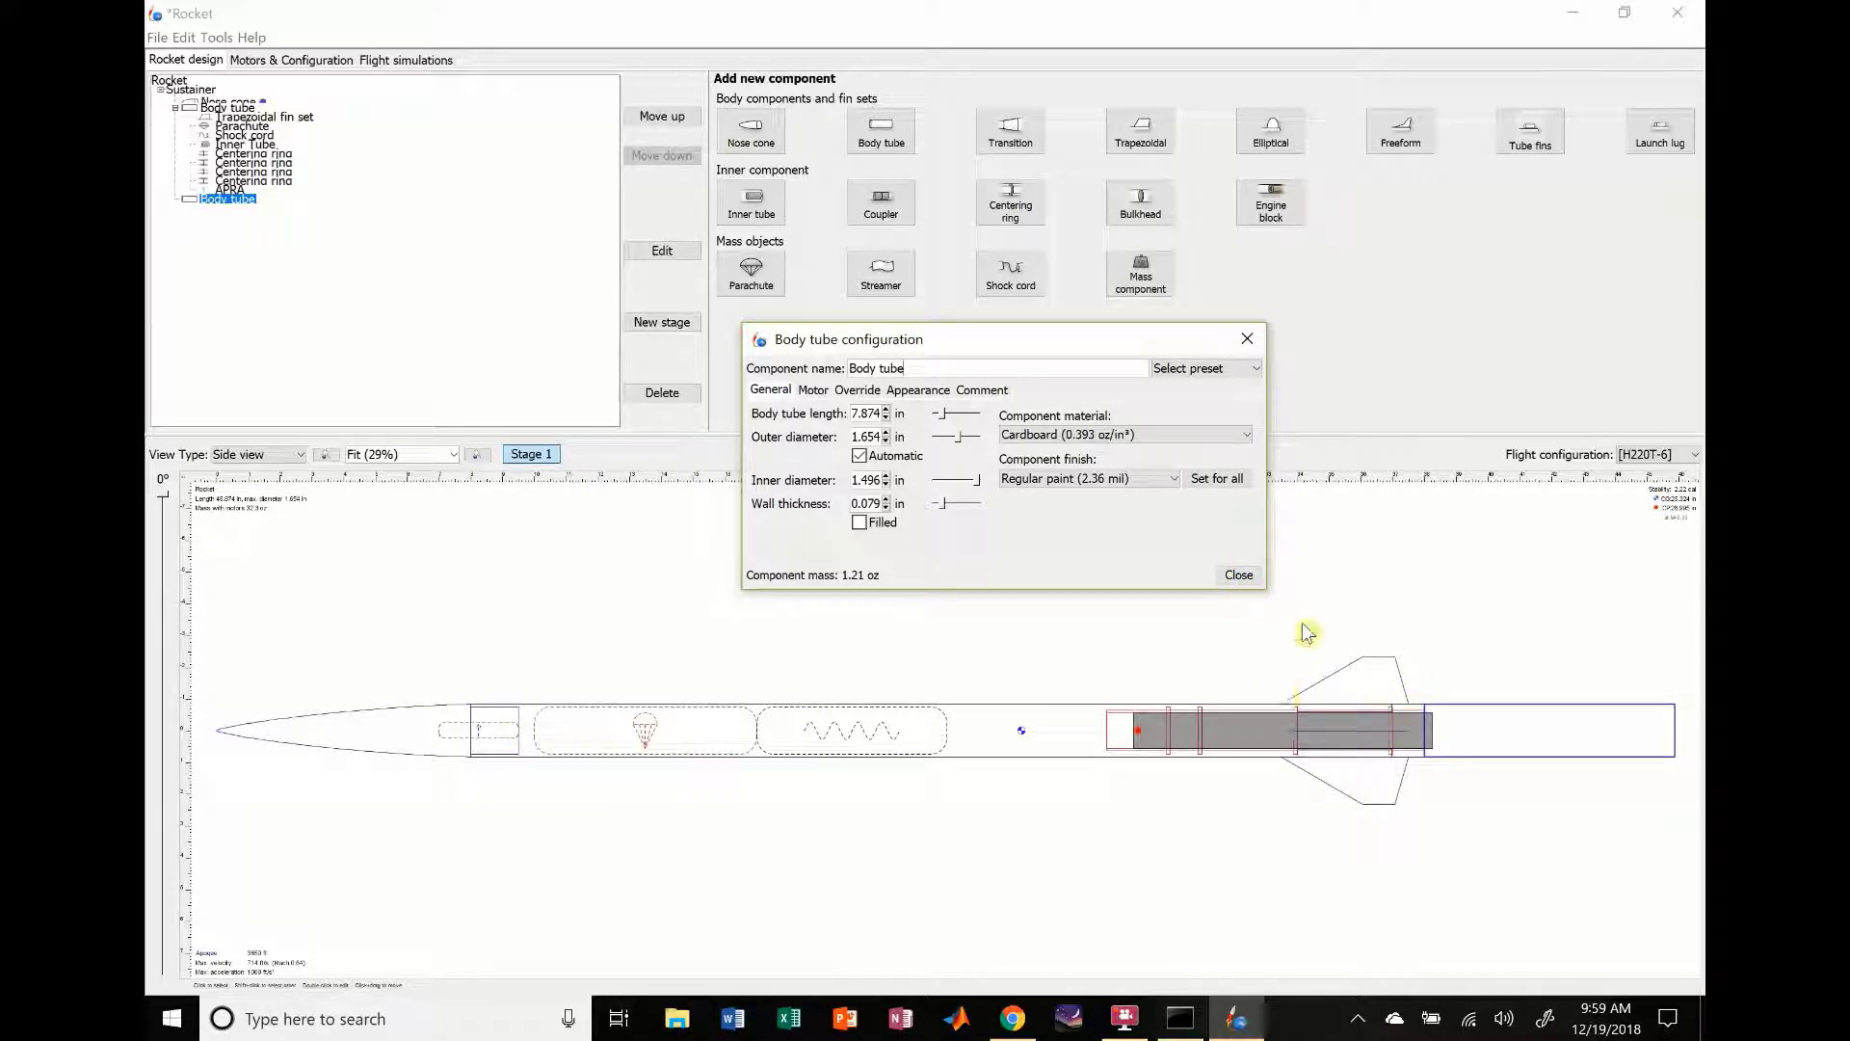
{"action": "left_click", "coordinate": [1238, 576]}
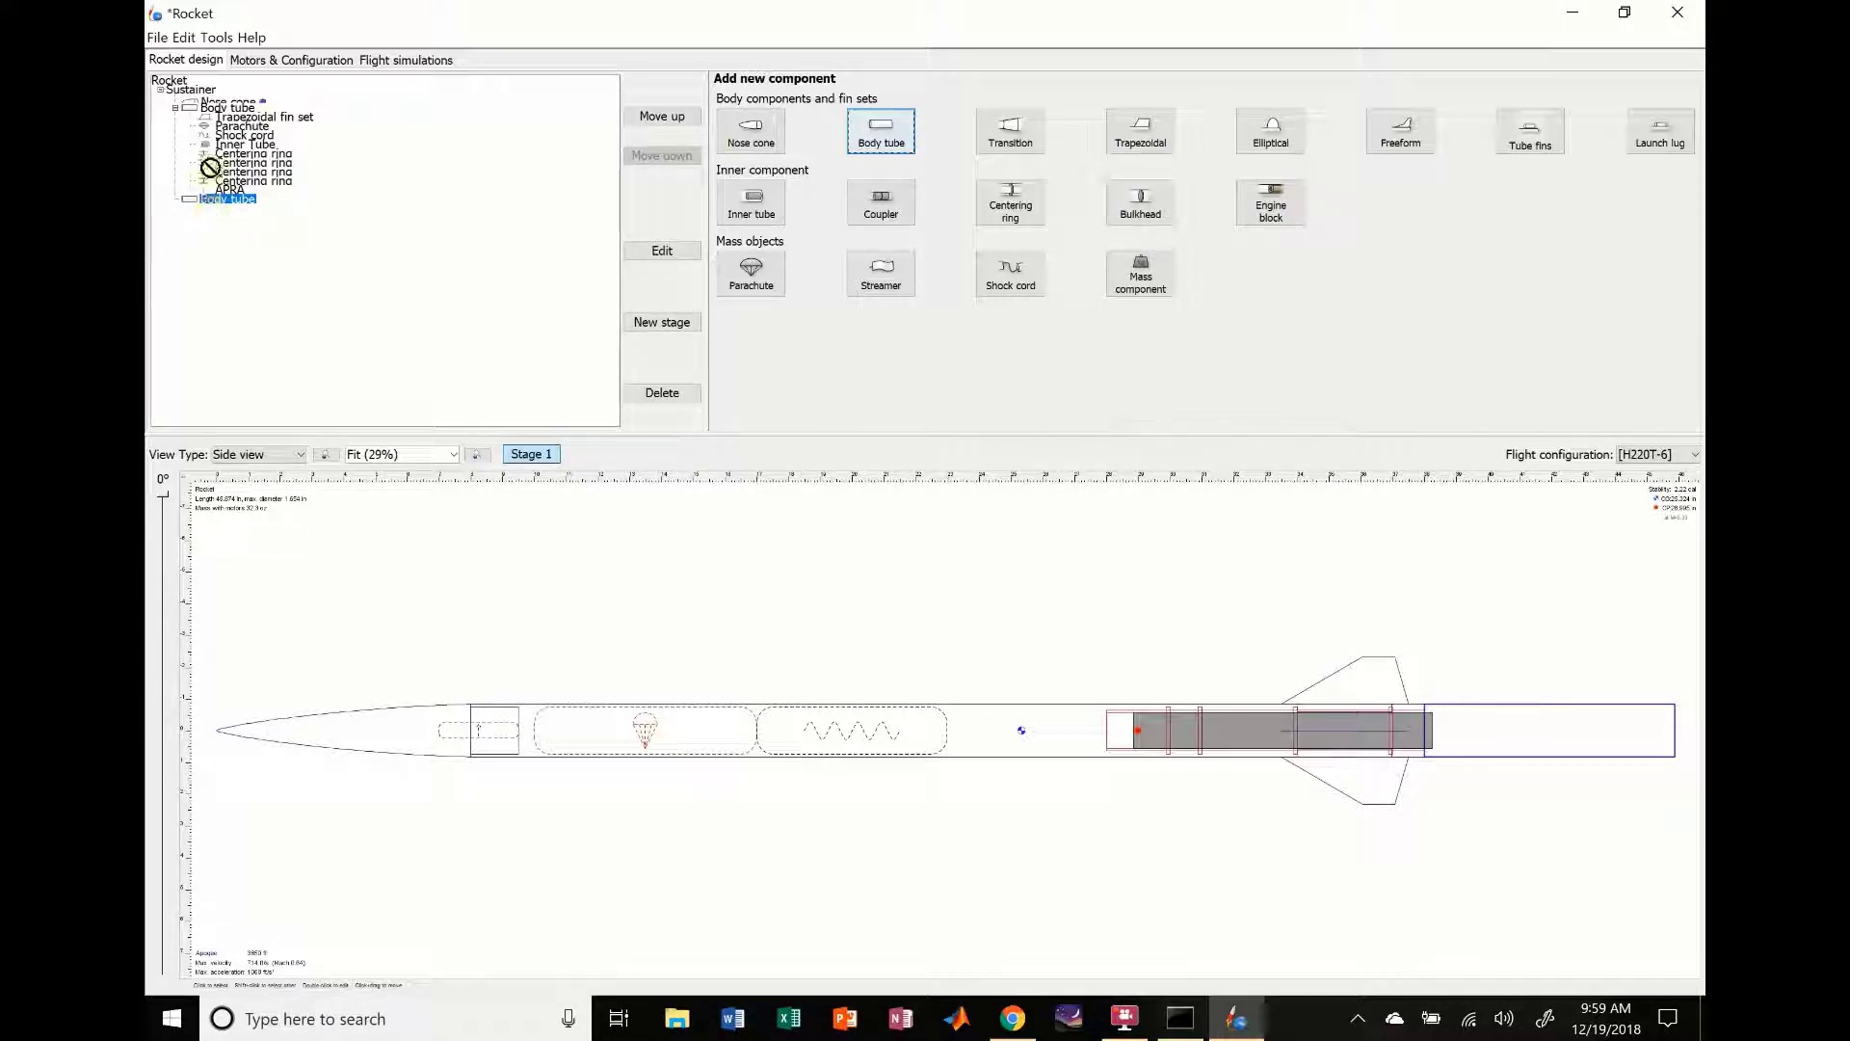
Step: Place the new body tube directly behind the nose cone in the component tree
{"action": "left_click_drag", "start_coordinate": [200, 109], "coordinate": [201, 110]}
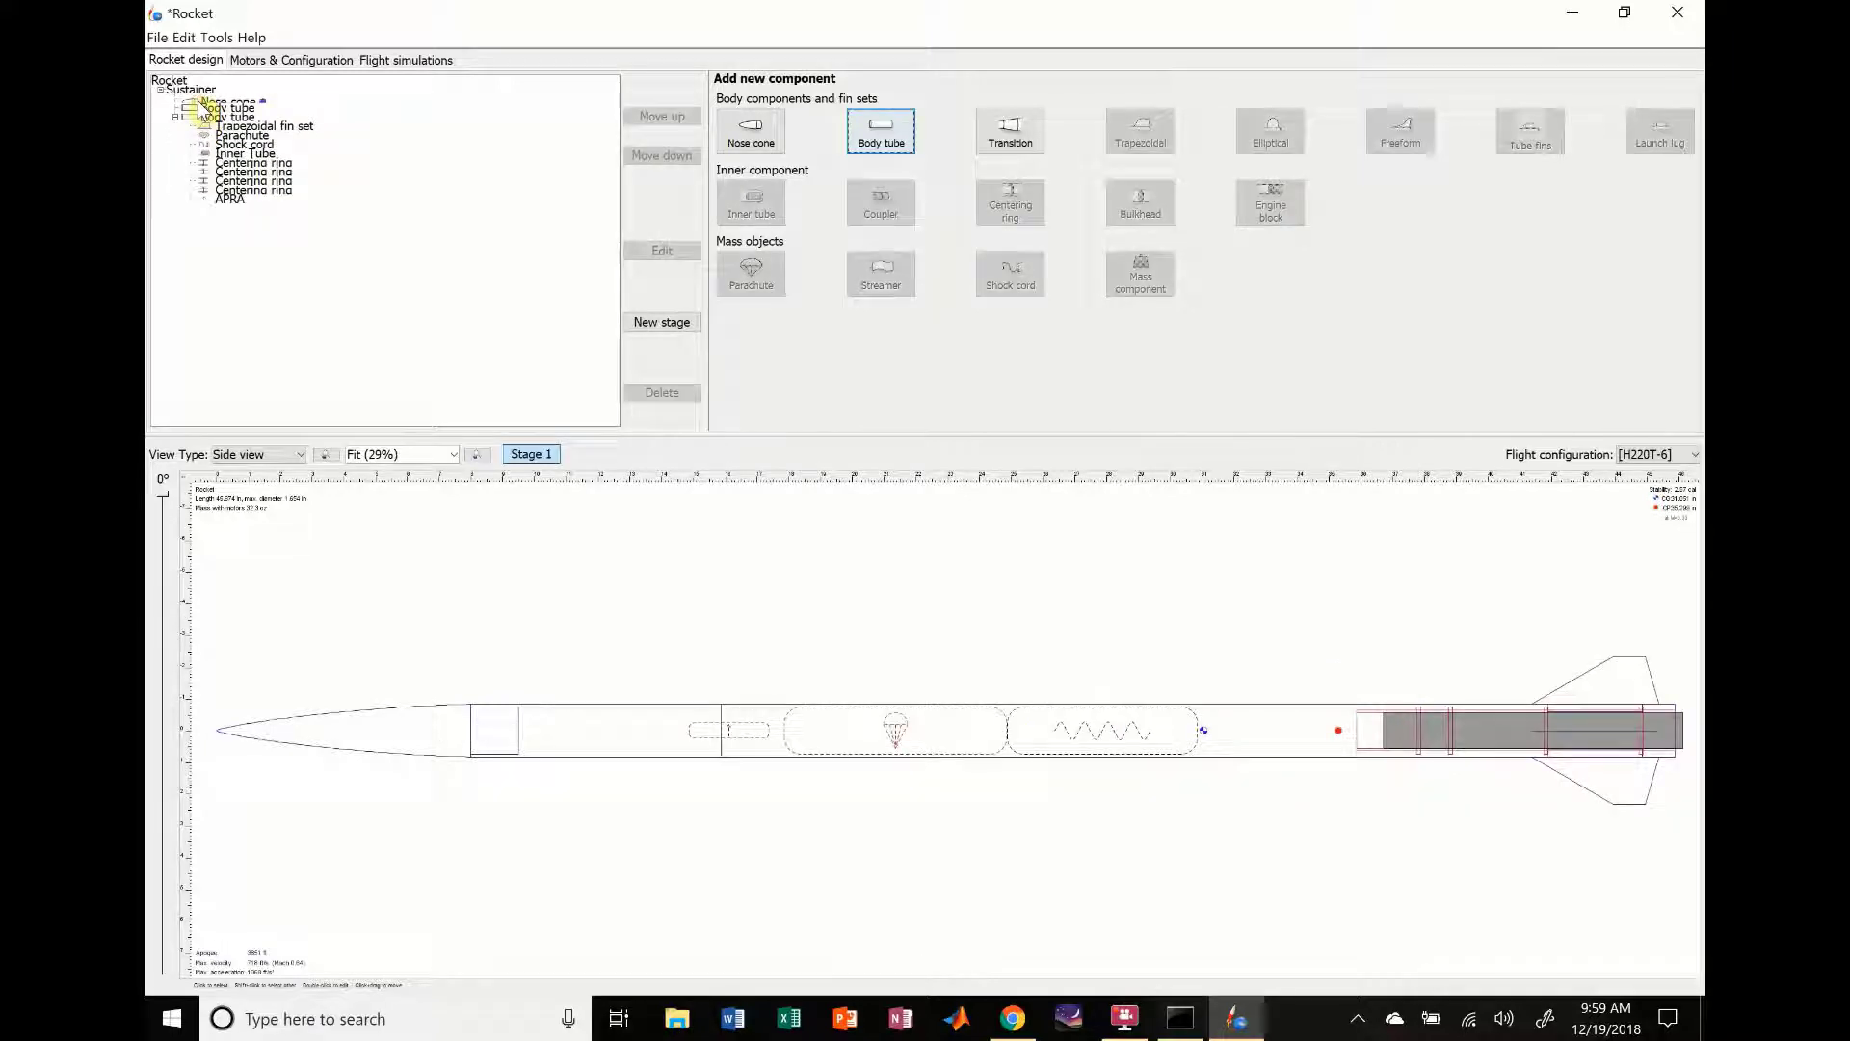
{"action": "left_click", "coordinate": [595, 740]}
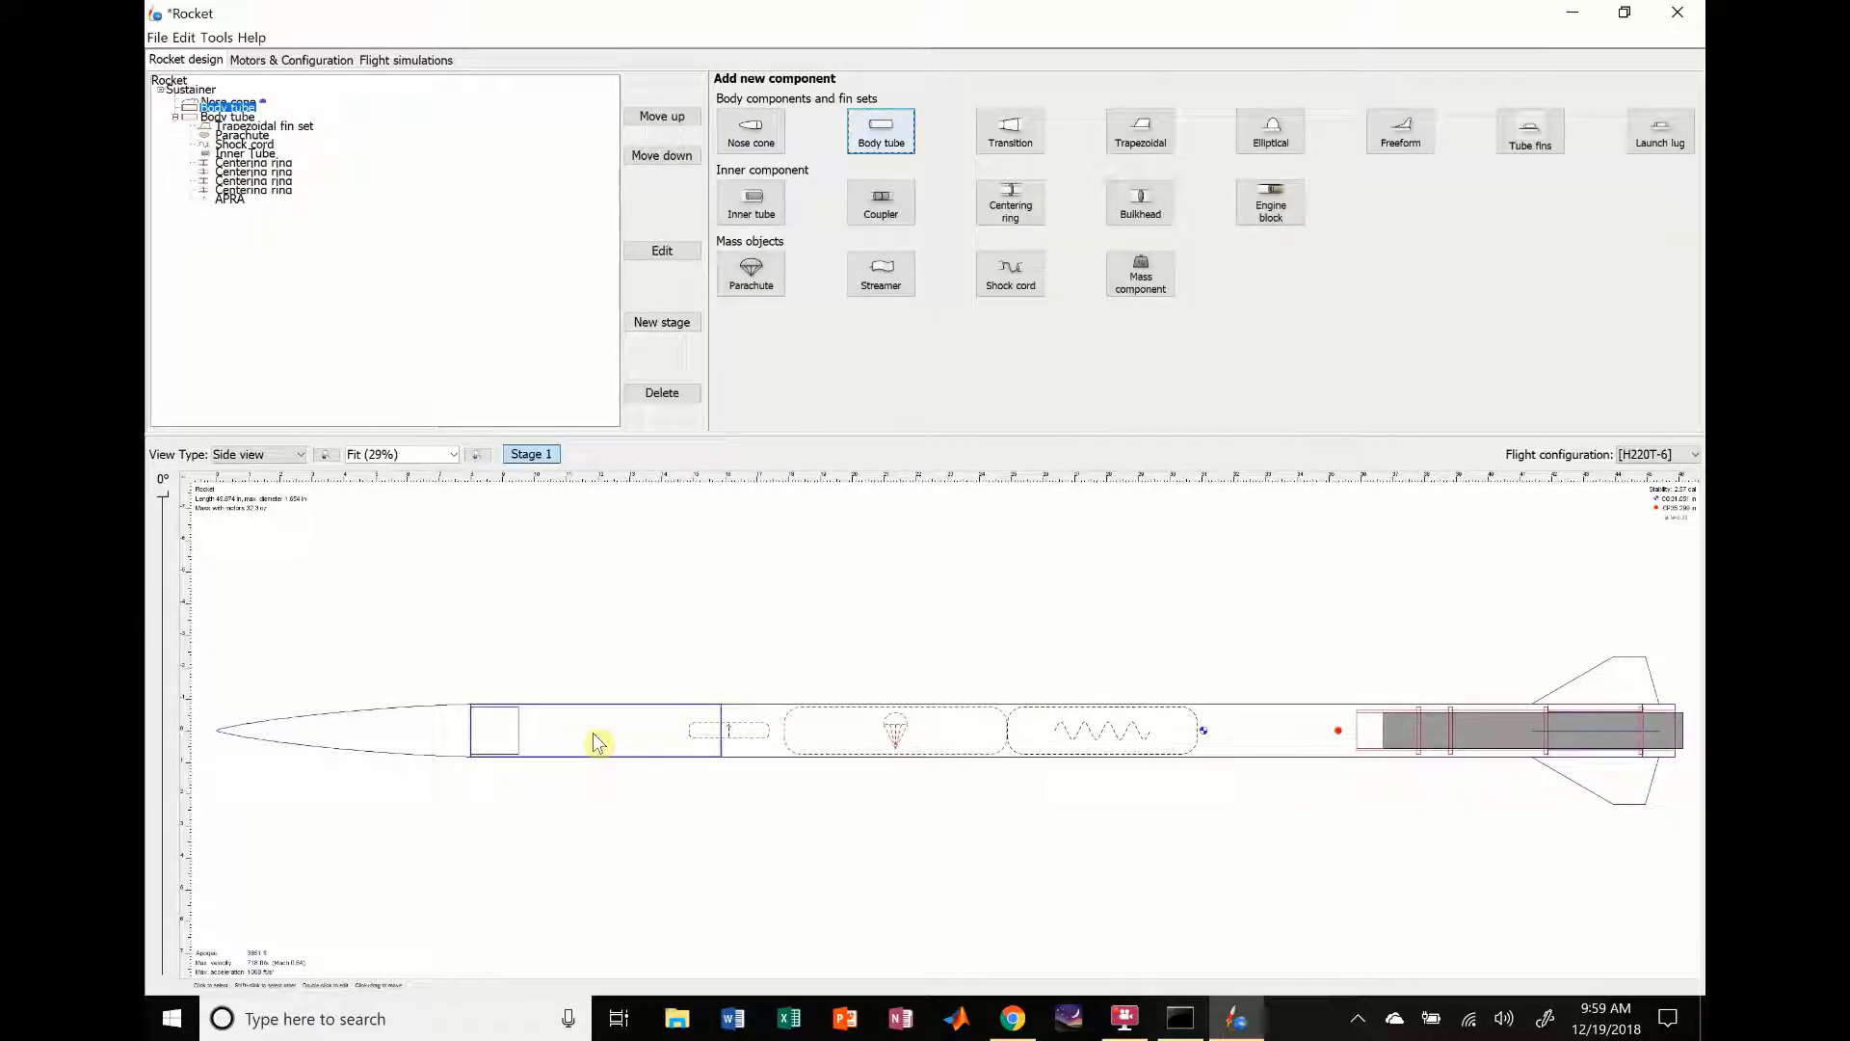
{"action": "left_click", "coordinate": [797, 747]}
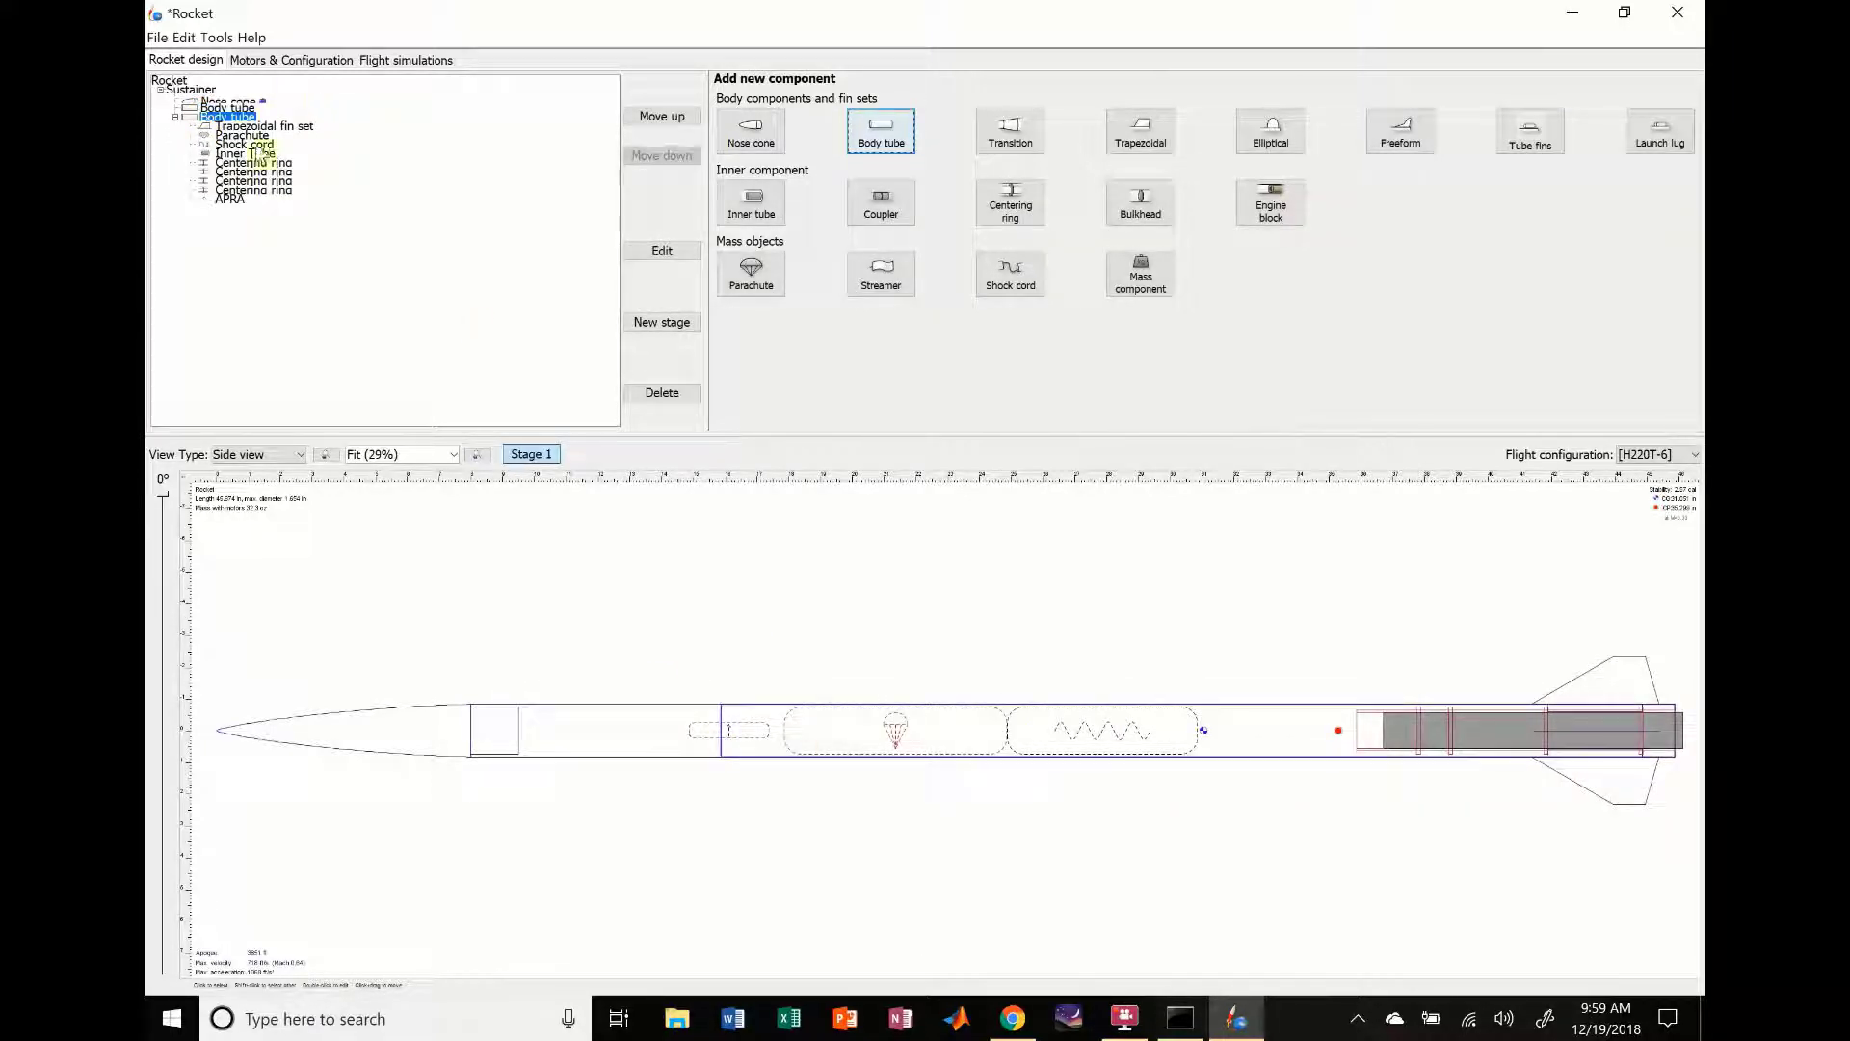
Step: Move the parachute into the forward body tube and the APRA into the nose cone
{"action": "left_click_drag", "start_coordinate": [238, 136], "coordinate": [220, 120]}
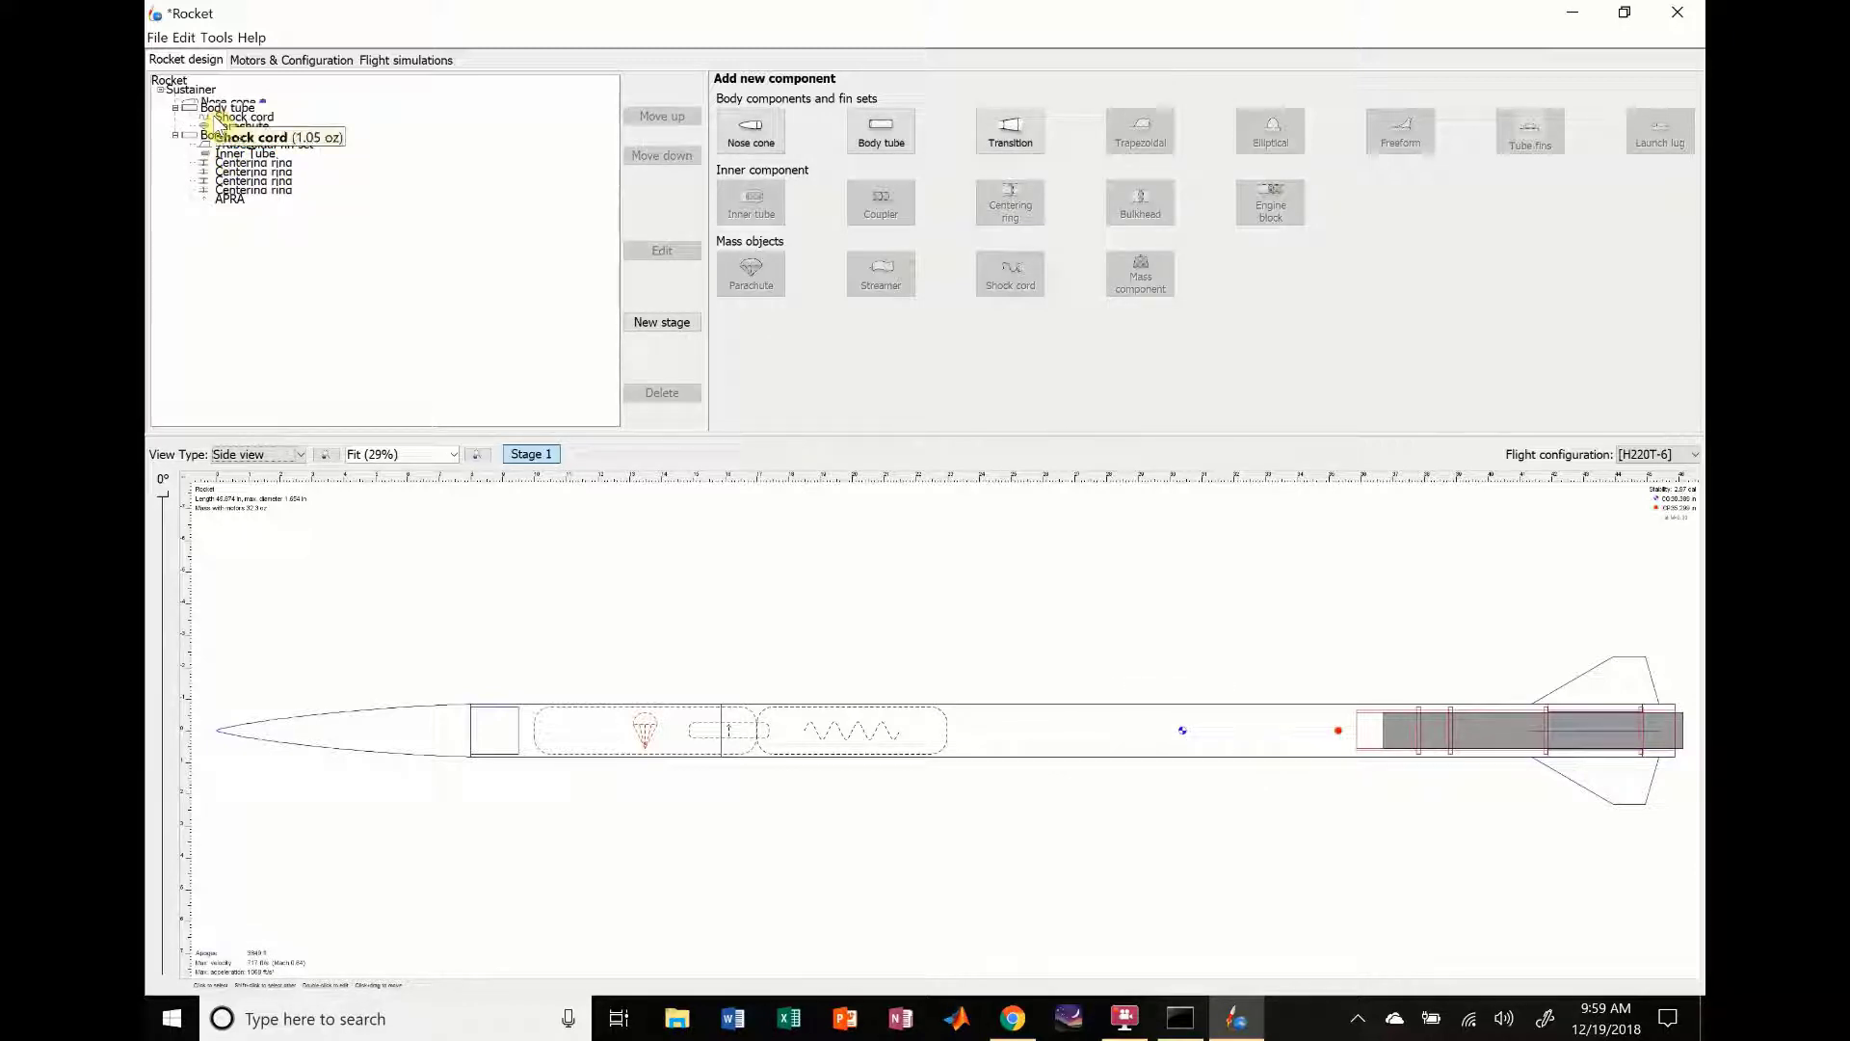
{"action": "left_click_drag", "start_coordinate": [231, 202], "coordinate": [208, 108]}
{"action": "mouse_move", "coordinate": [210, 199]}
{"action": "left_mouse_down"}
{"action": "mouse_move", "coordinate": [191, 113]}
{"action": "mouse_move", "coordinate": [211, 102]}
{"action": "left_mouse_up"}
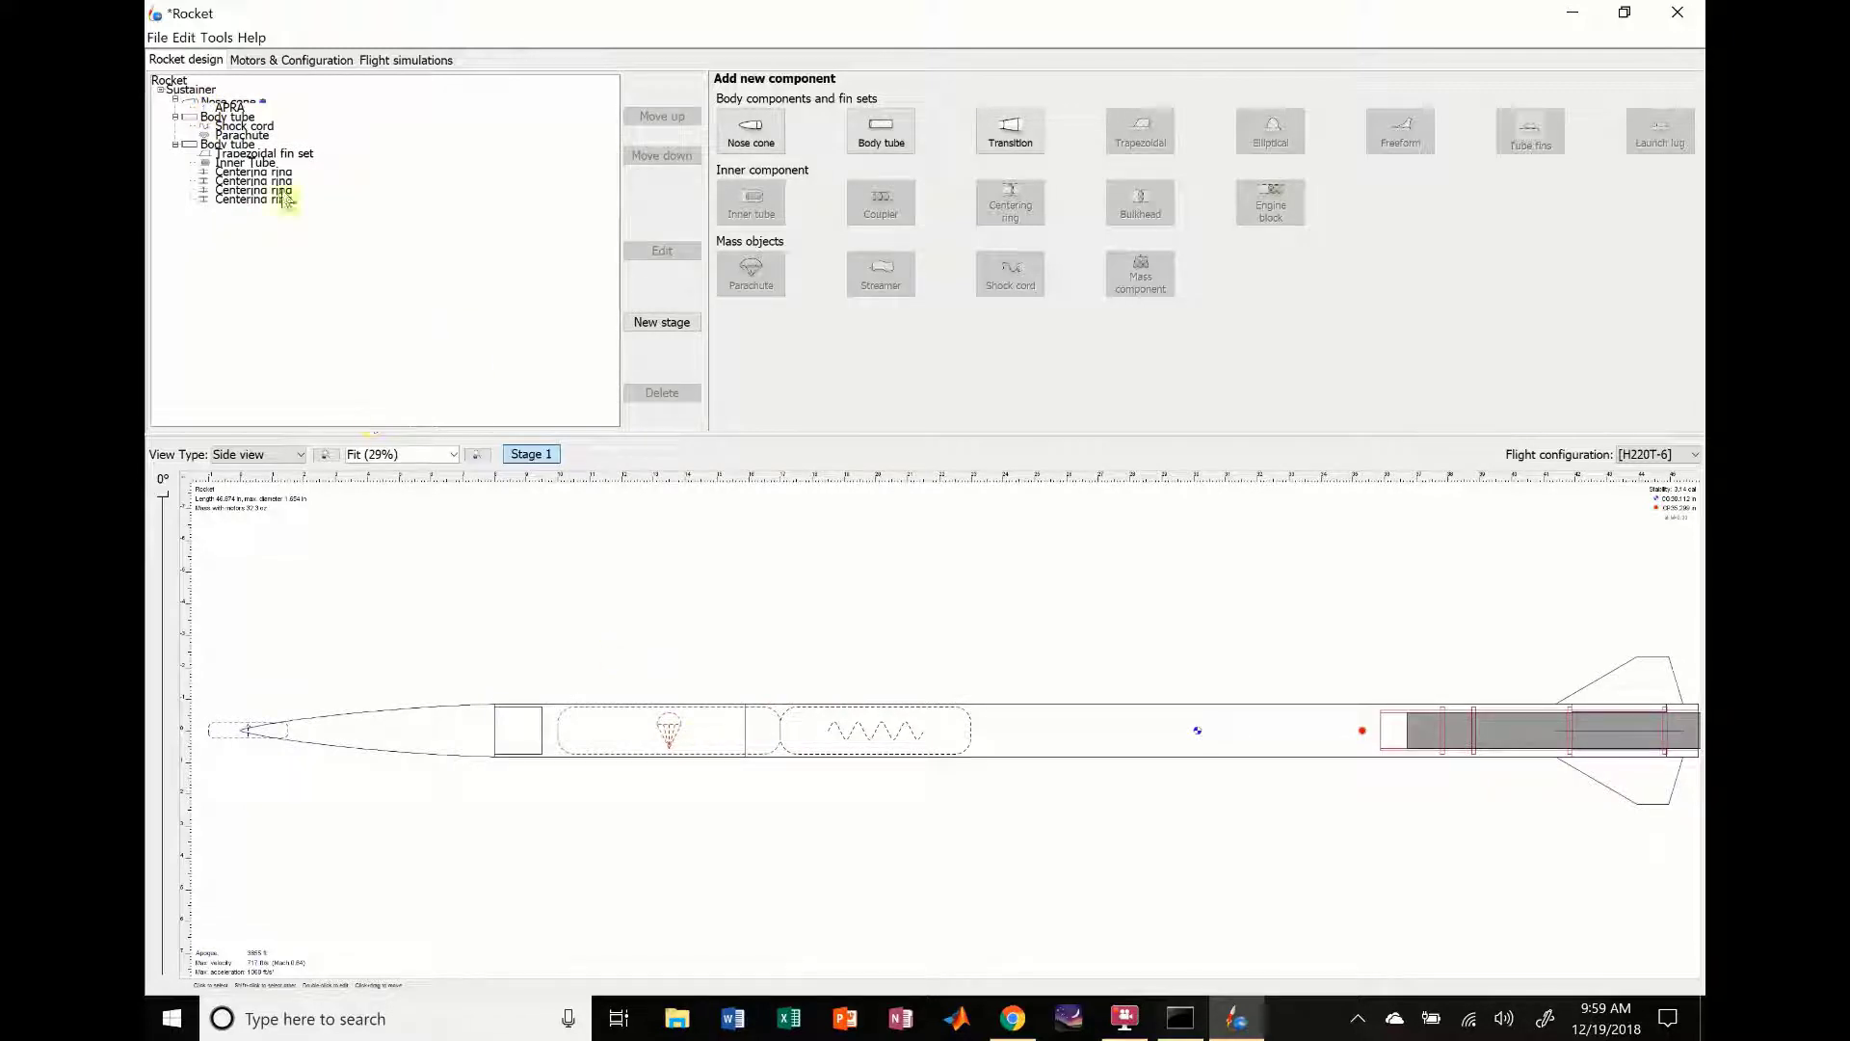
Step: Set the APRA's position offset to 6 in aft of the nose cone top
{"action": "double_click", "coordinate": [231, 107]}
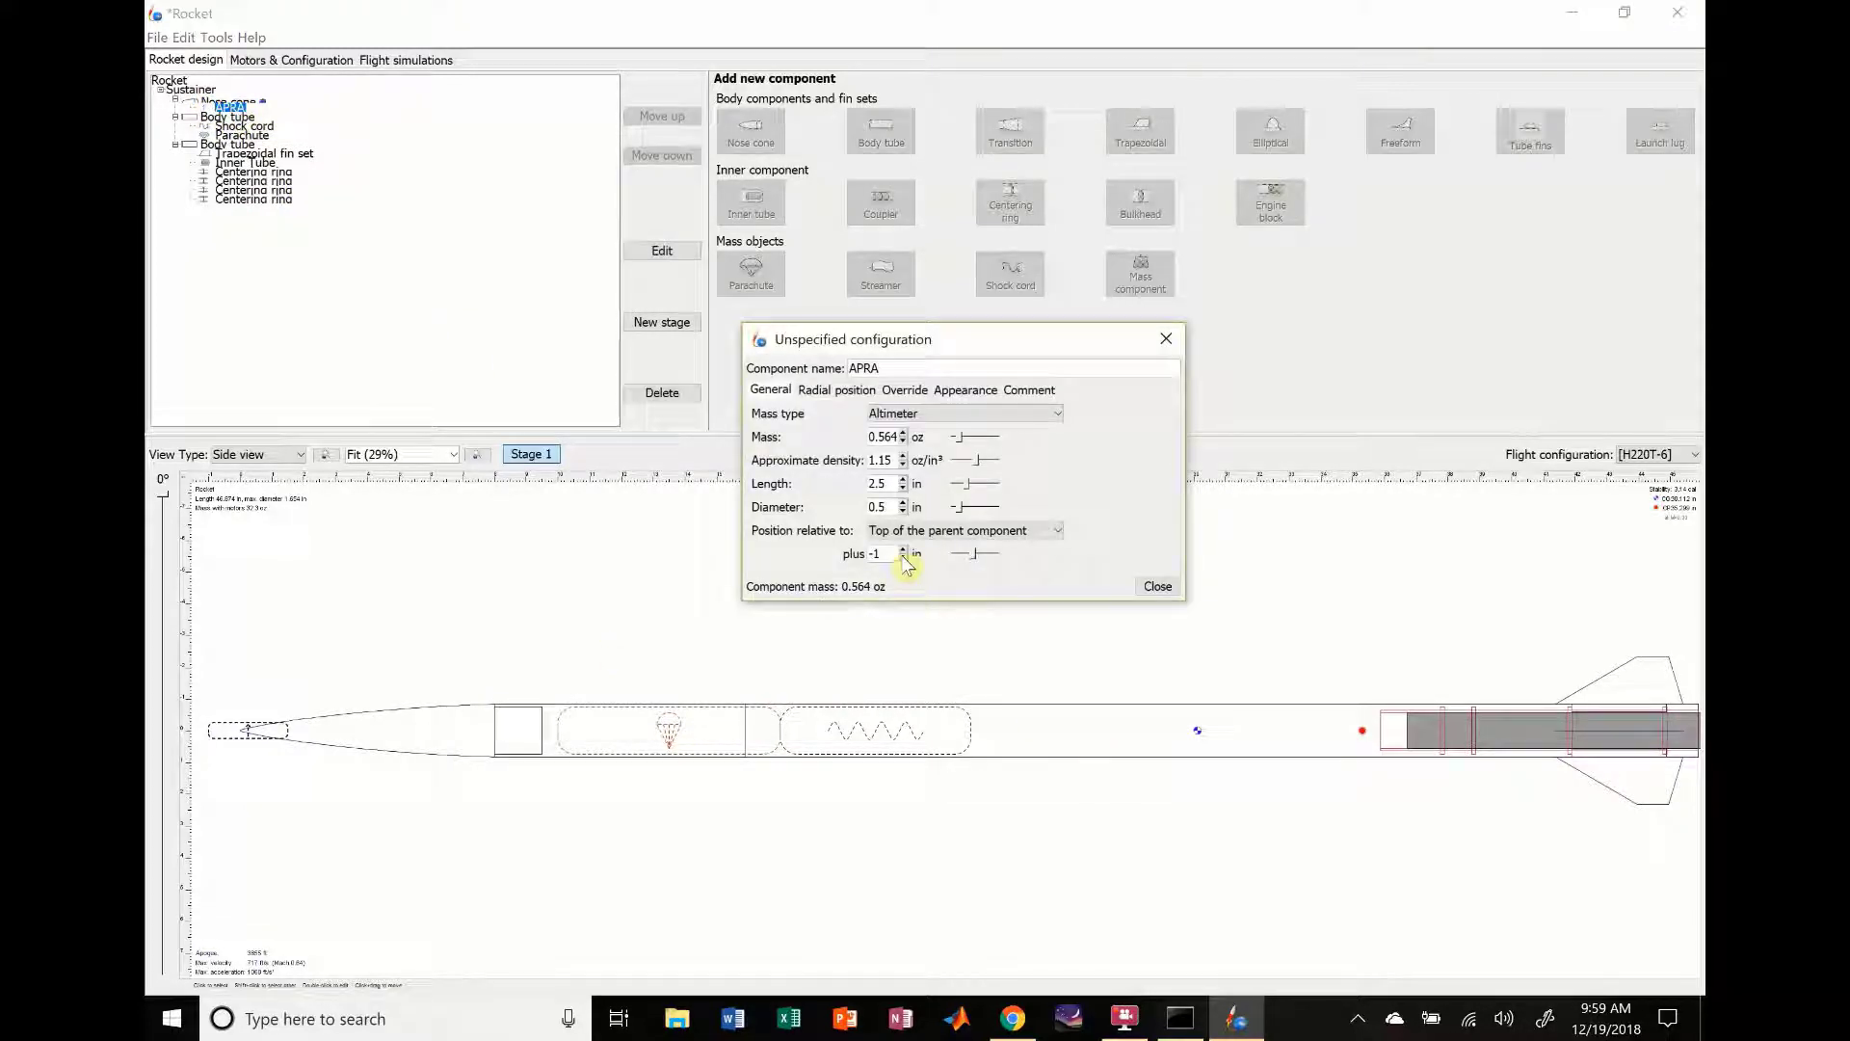
{"action": "left_click", "coordinate": [903, 549]}
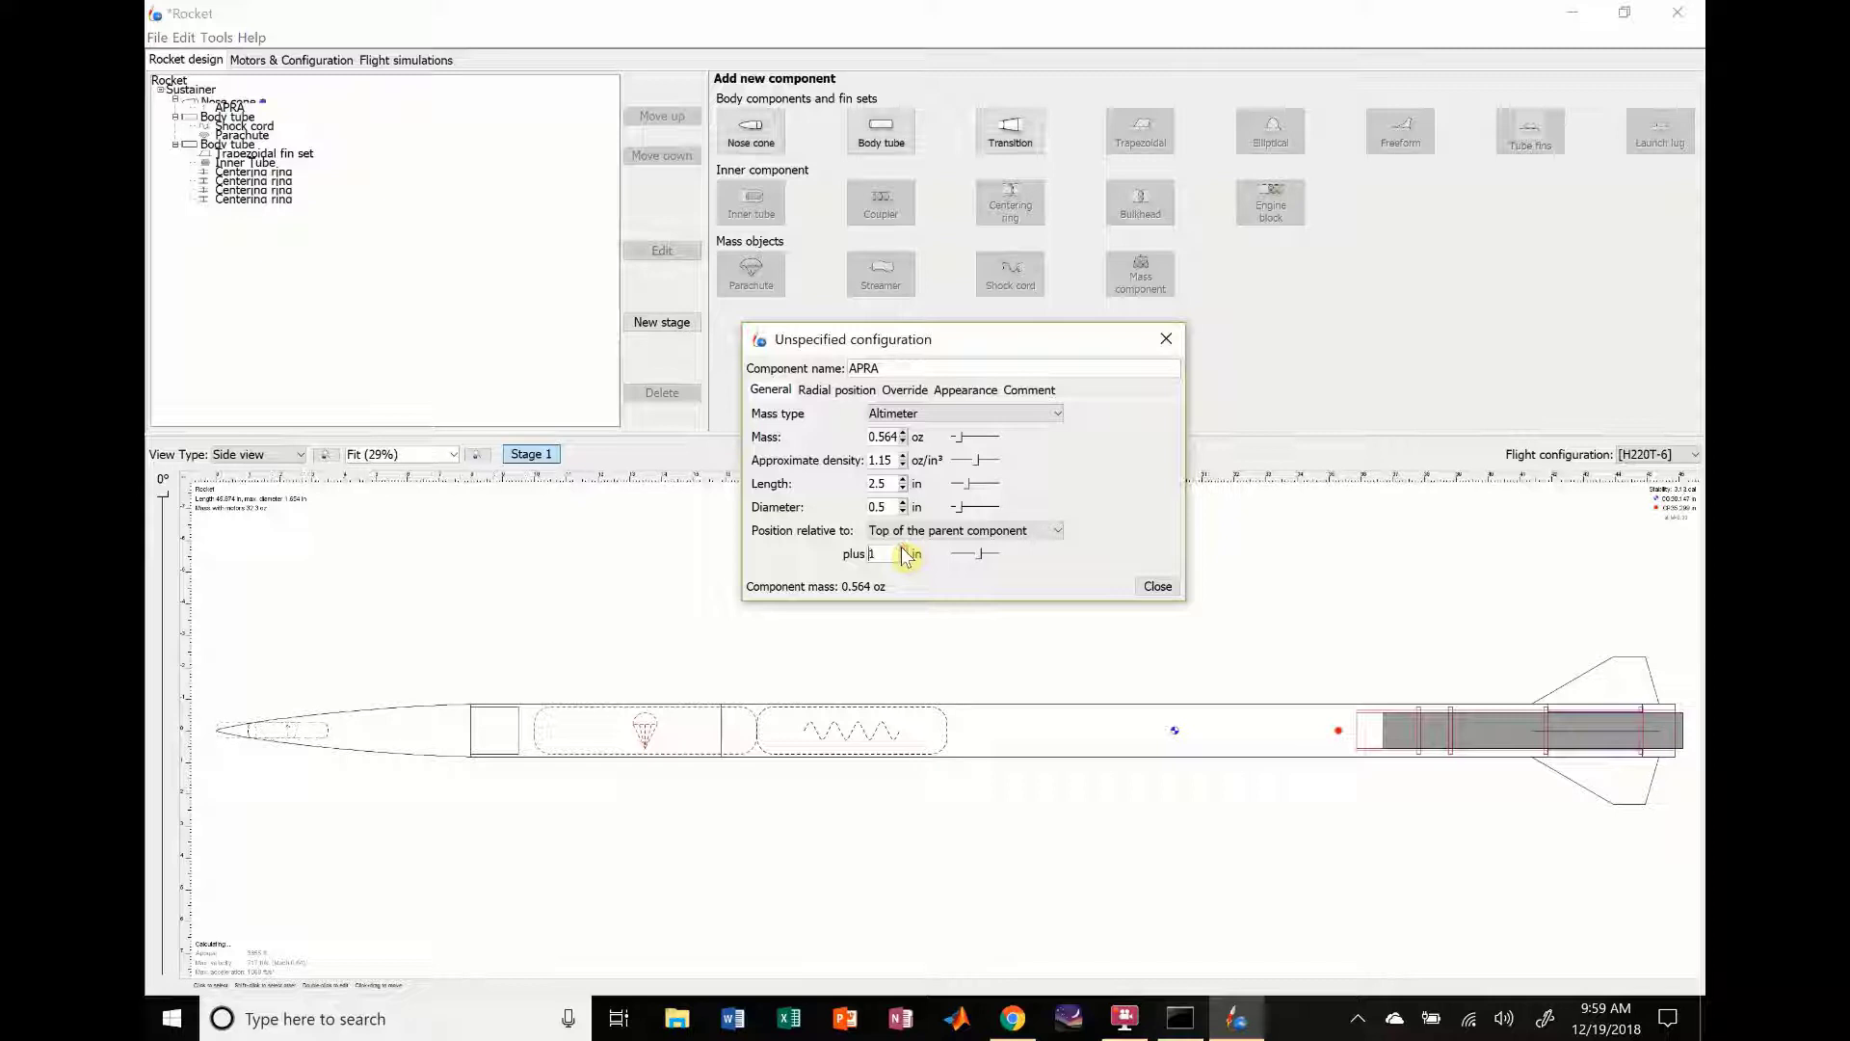
{"action": "left_click", "coordinate": [902, 548]}
{"action": "left_click", "coordinate": [903, 550]}
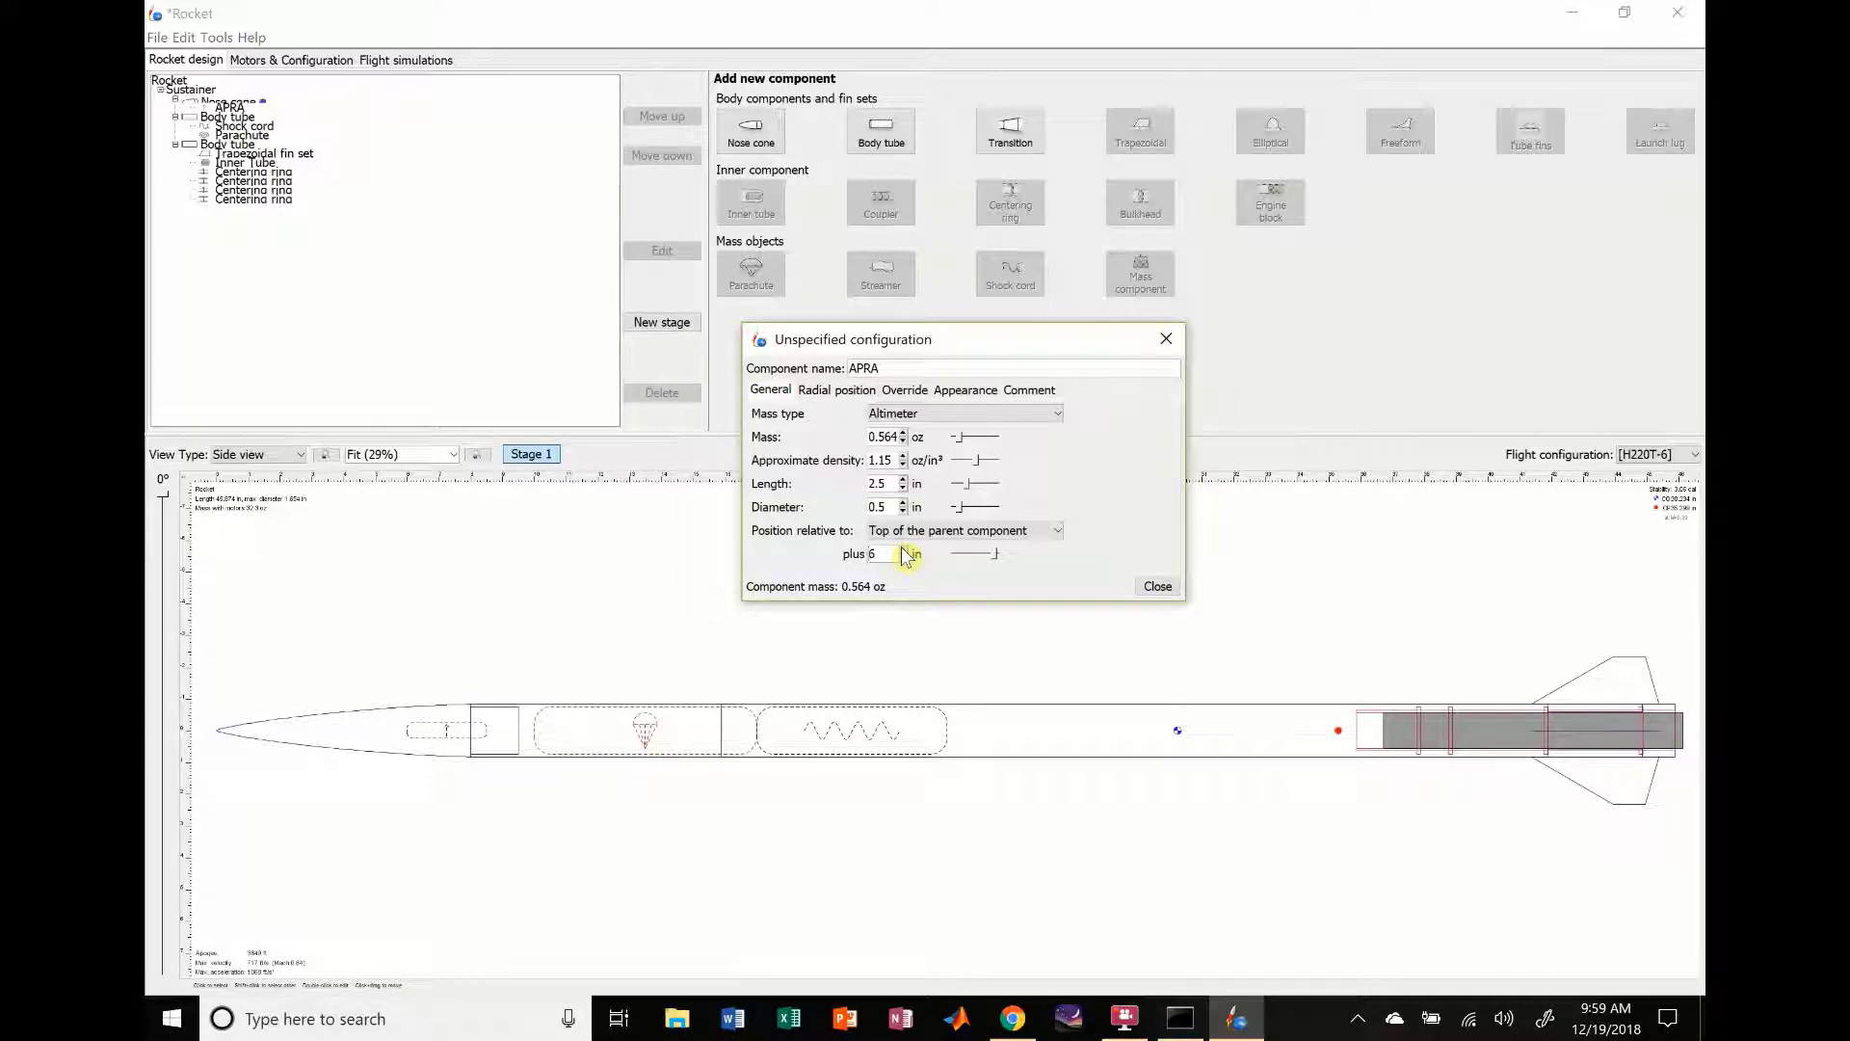
{"action": "left_click", "coordinate": [903, 549]}
{"action": "left_click", "coordinate": [1159, 587]}
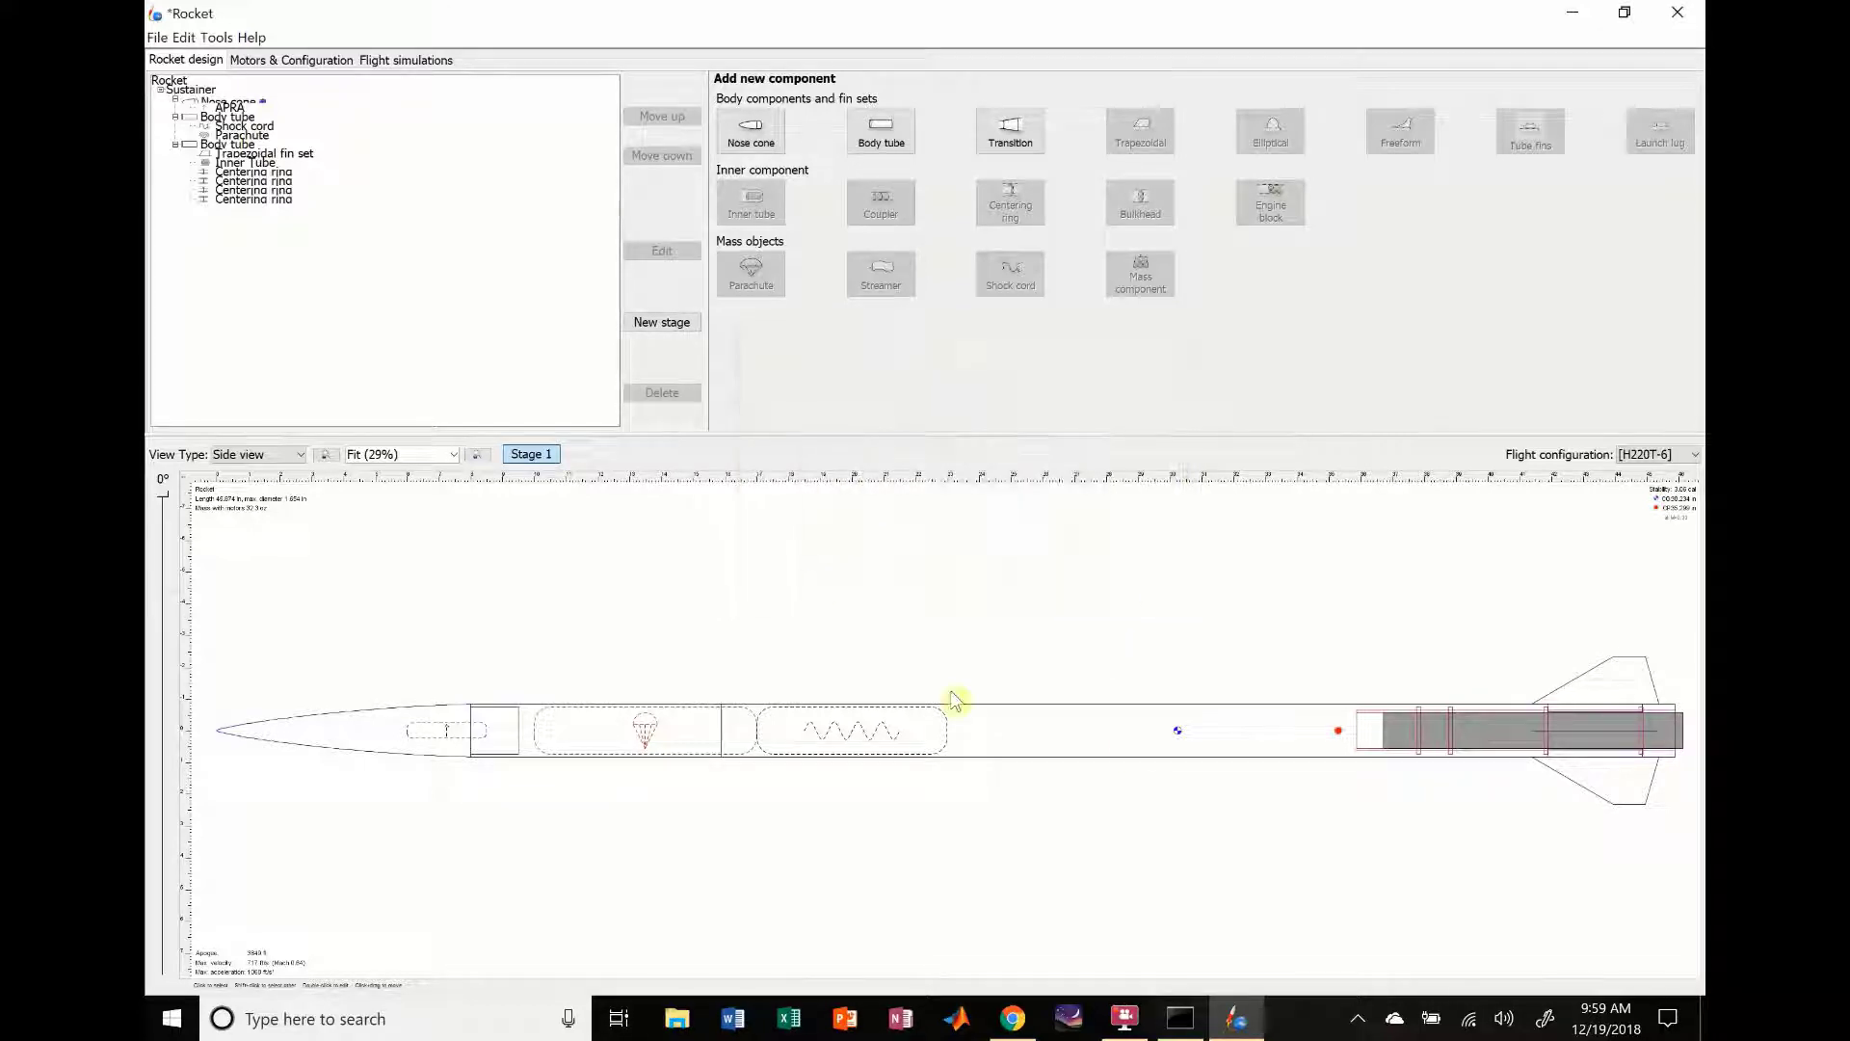
Step: Shorten the aft body tube to 23 in
{"action": "double_click", "coordinate": [1121, 756]}
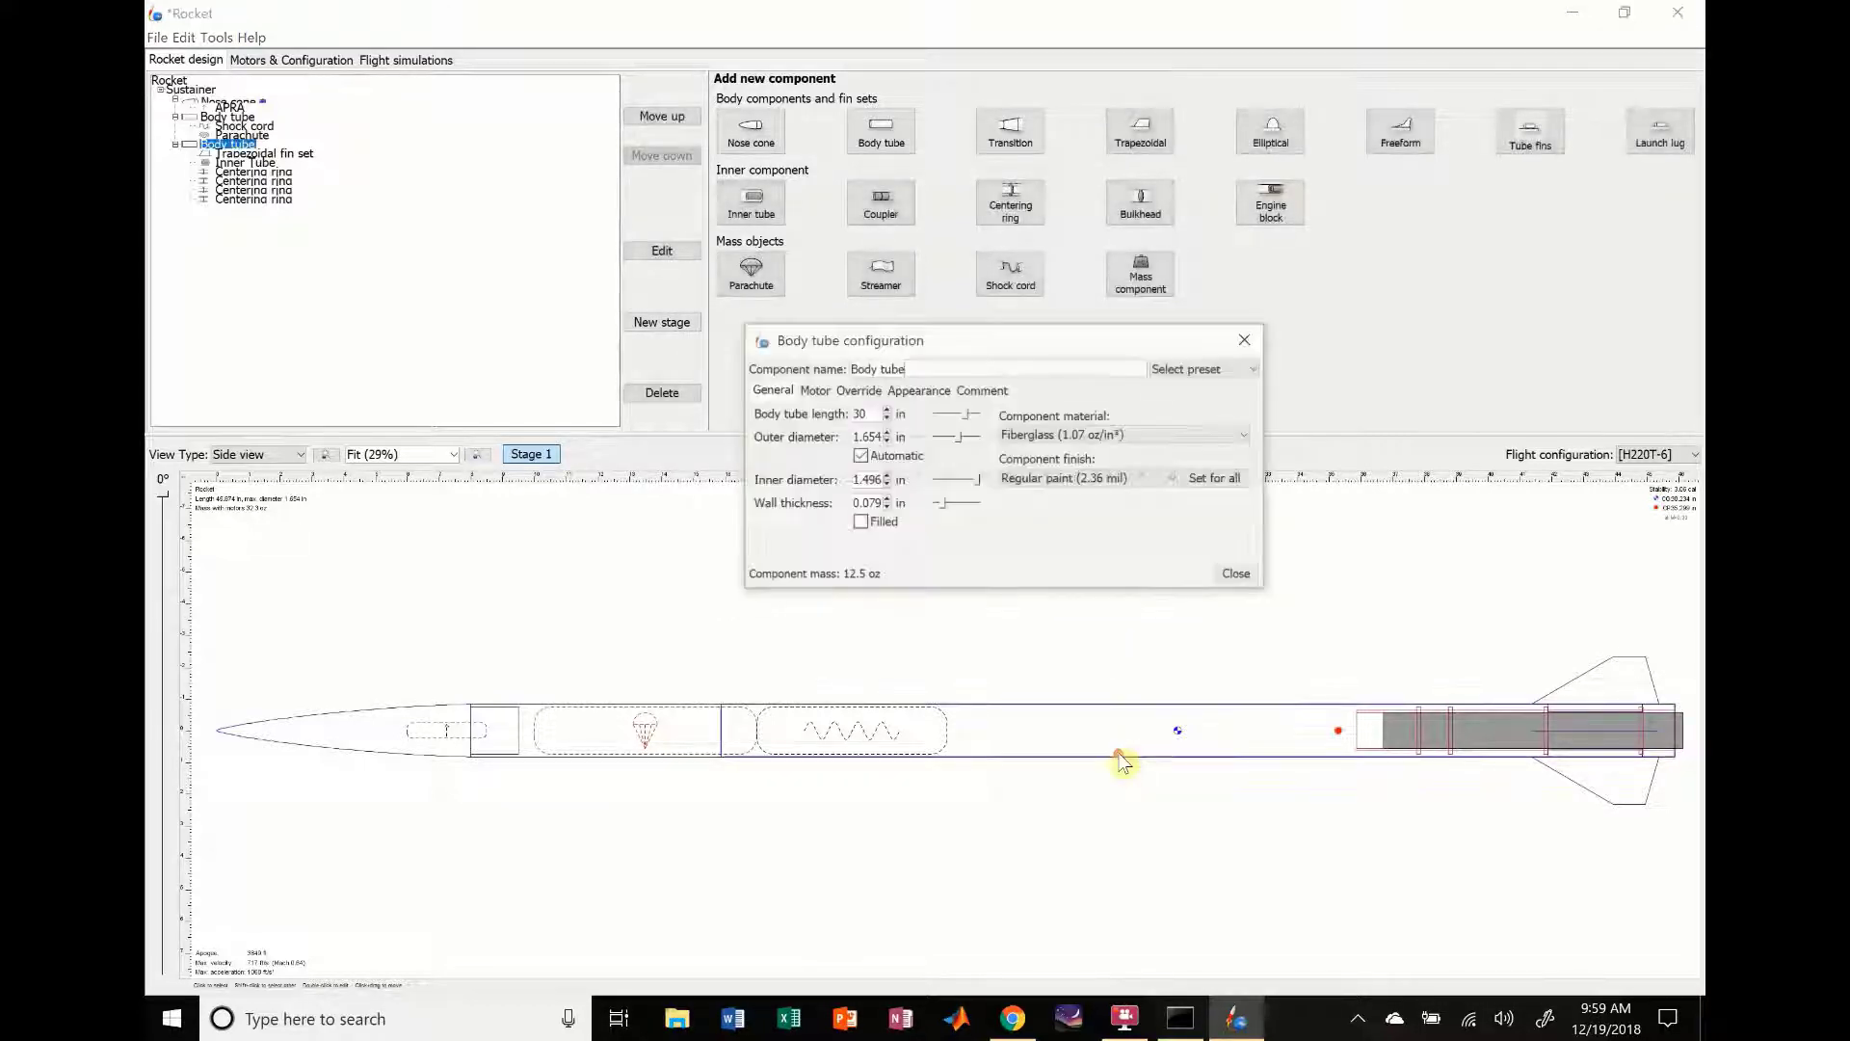
{"action": "left_click", "coordinate": [886, 417]}
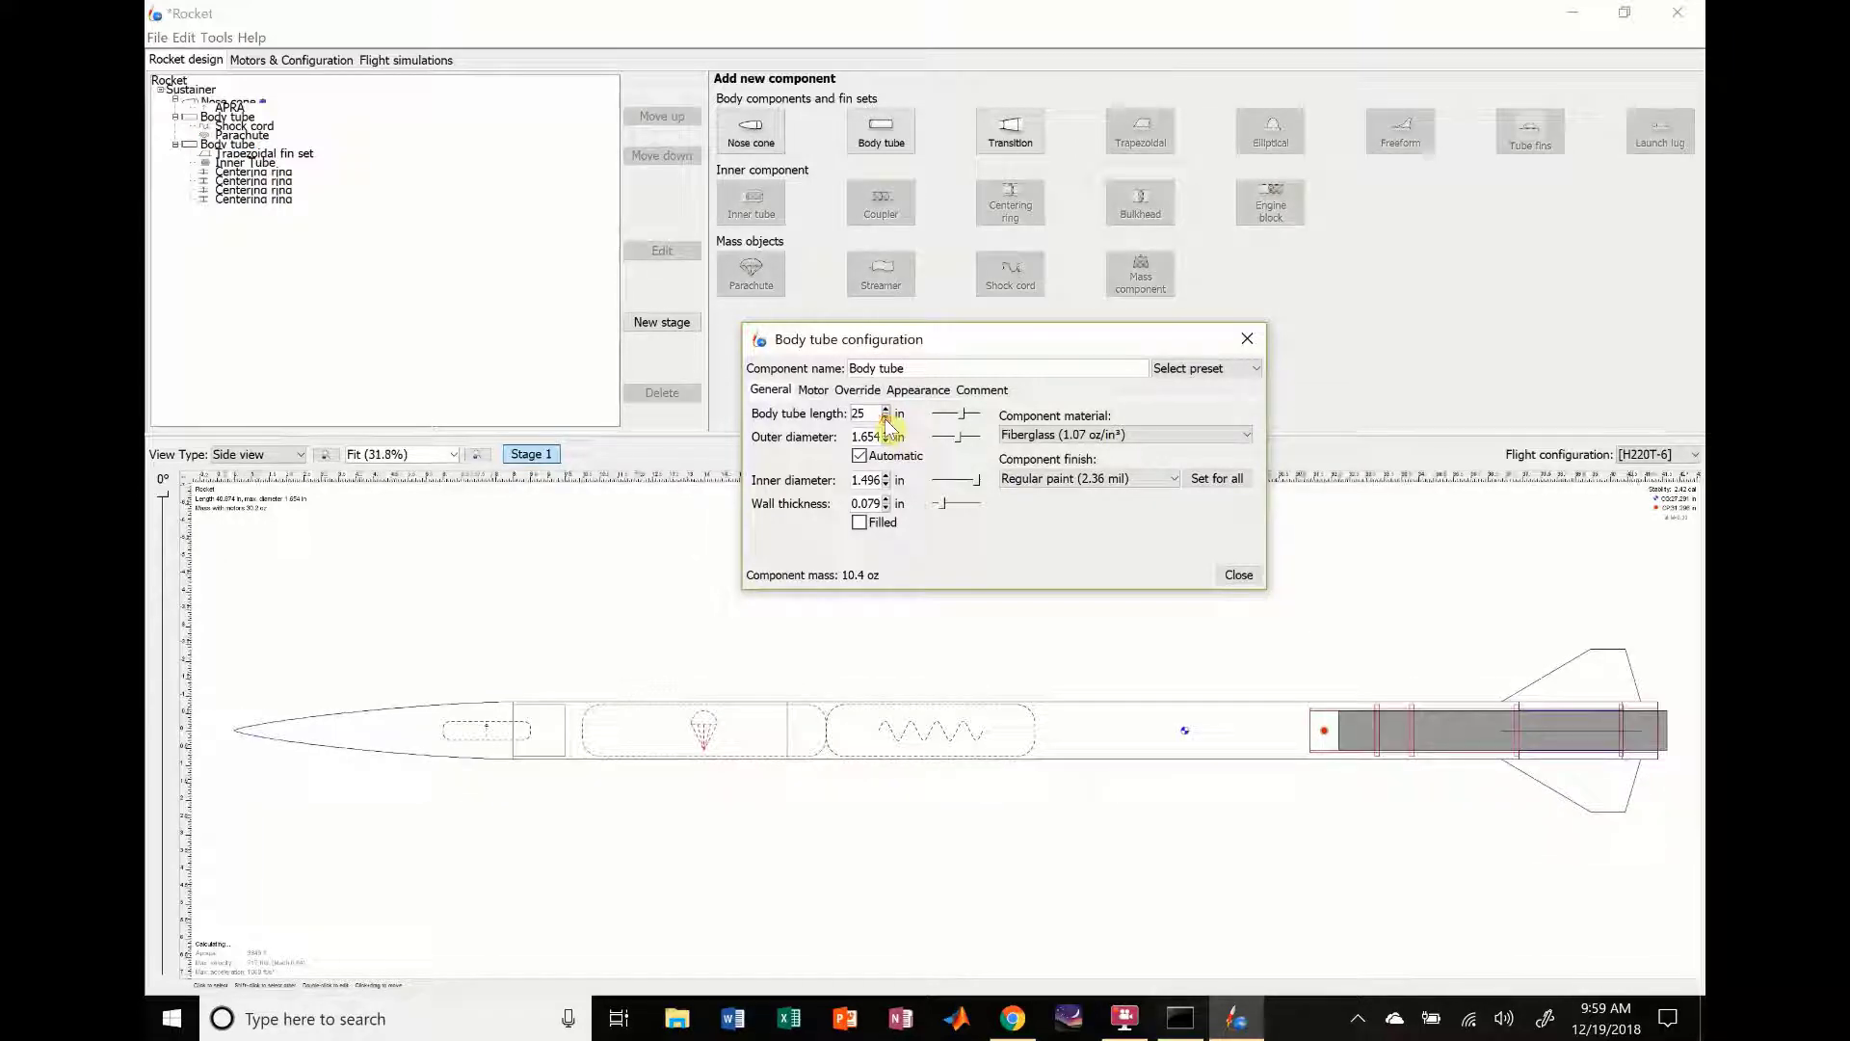
{"action": "left_click", "coordinate": [1240, 576]}
Step: Lengthen the forward body tube to 15.874 in
{"action": "double_click", "coordinate": [776, 747]}
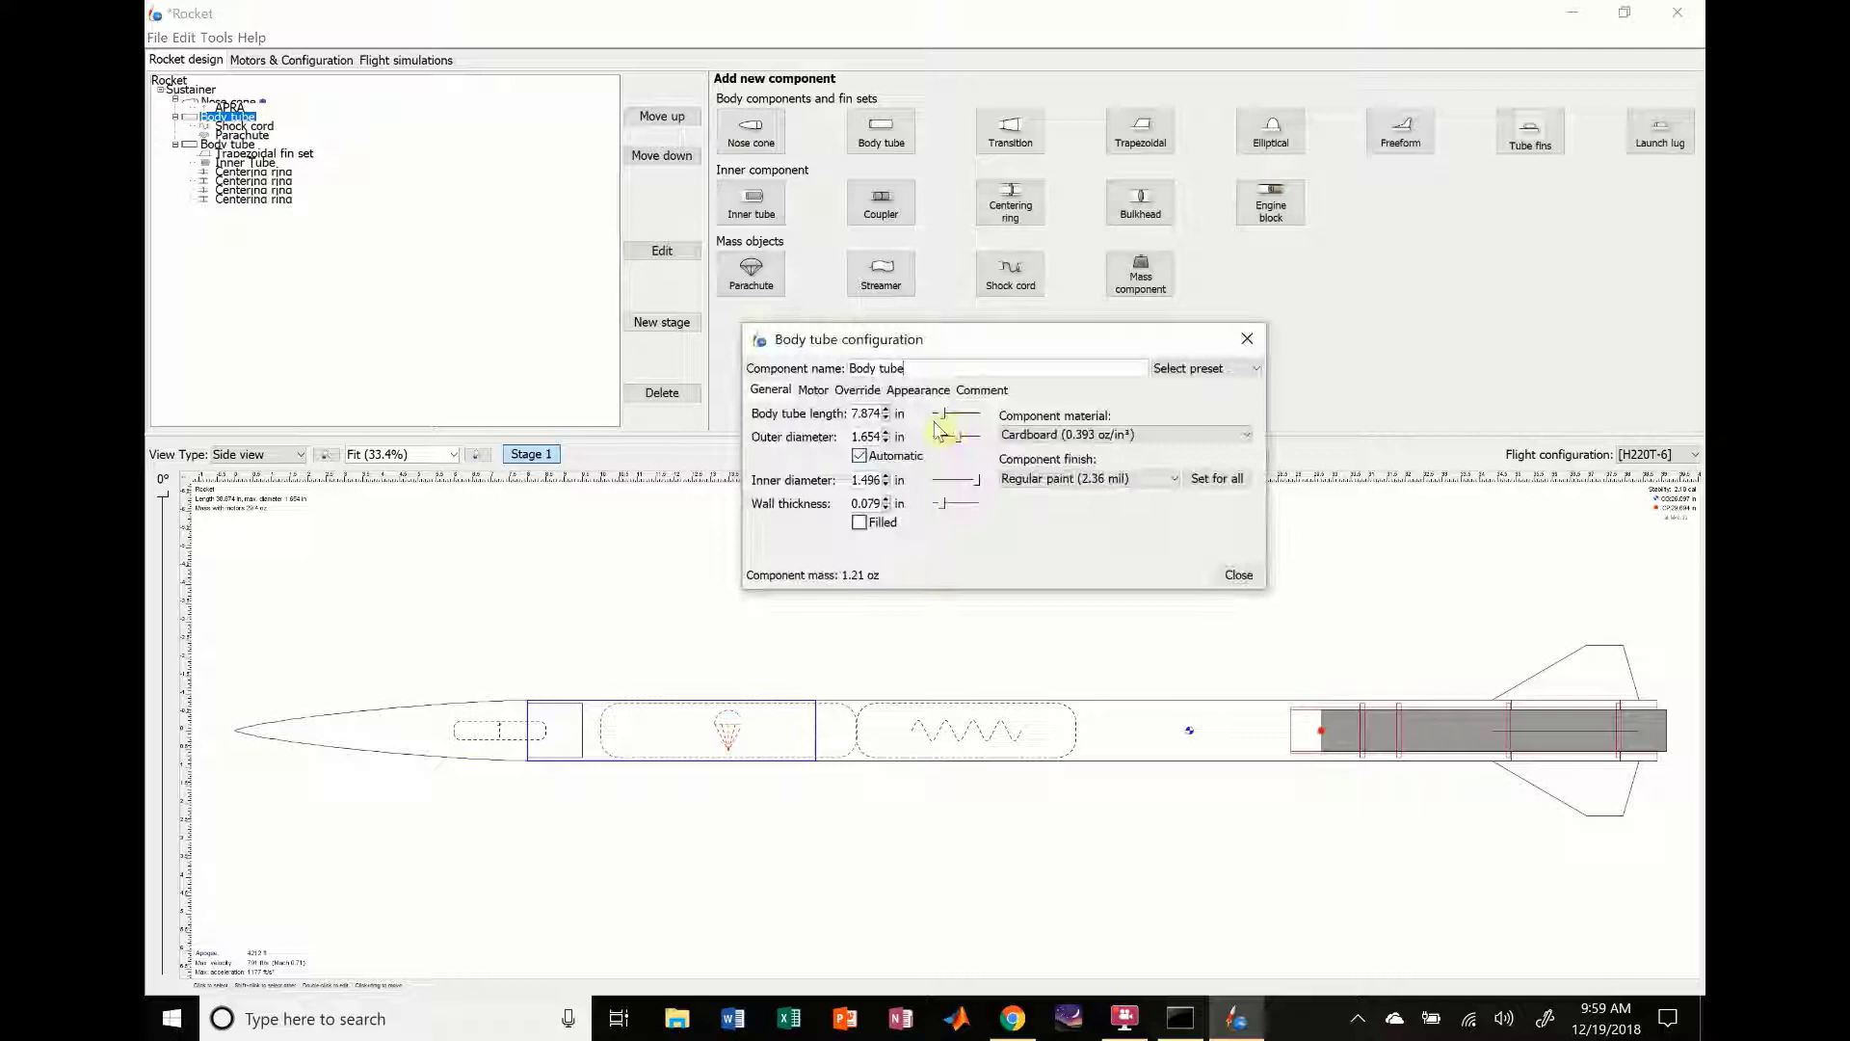
{"action": "left_click", "coordinate": [887, 409]}
{"action": "left_click", "coordinate": [887, 410]}
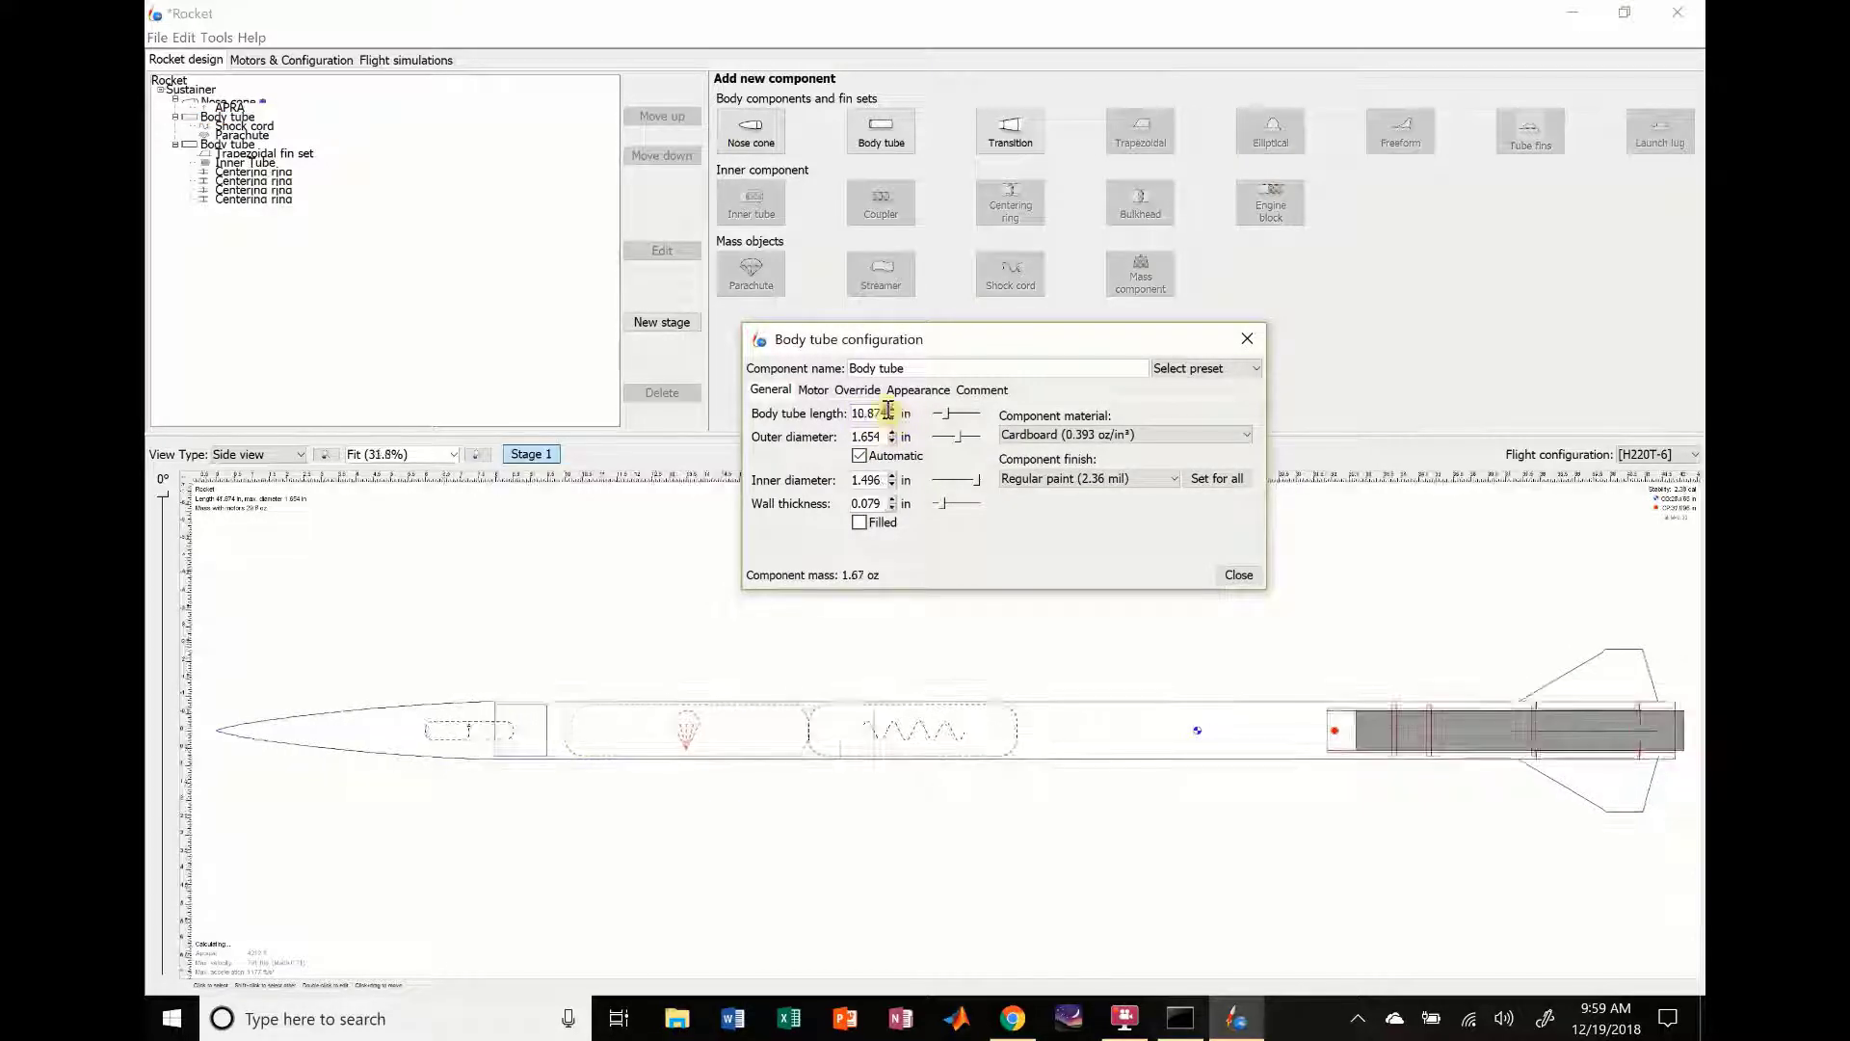
{"action": "left_click", "coordinate": [887, 410]}
{"action": "left_click", "coordinate": [891, 409]}
{"action": "left_click", "coordinate": [891, 409]}
{"action": "left_click", "coordinate": [891, 410]}
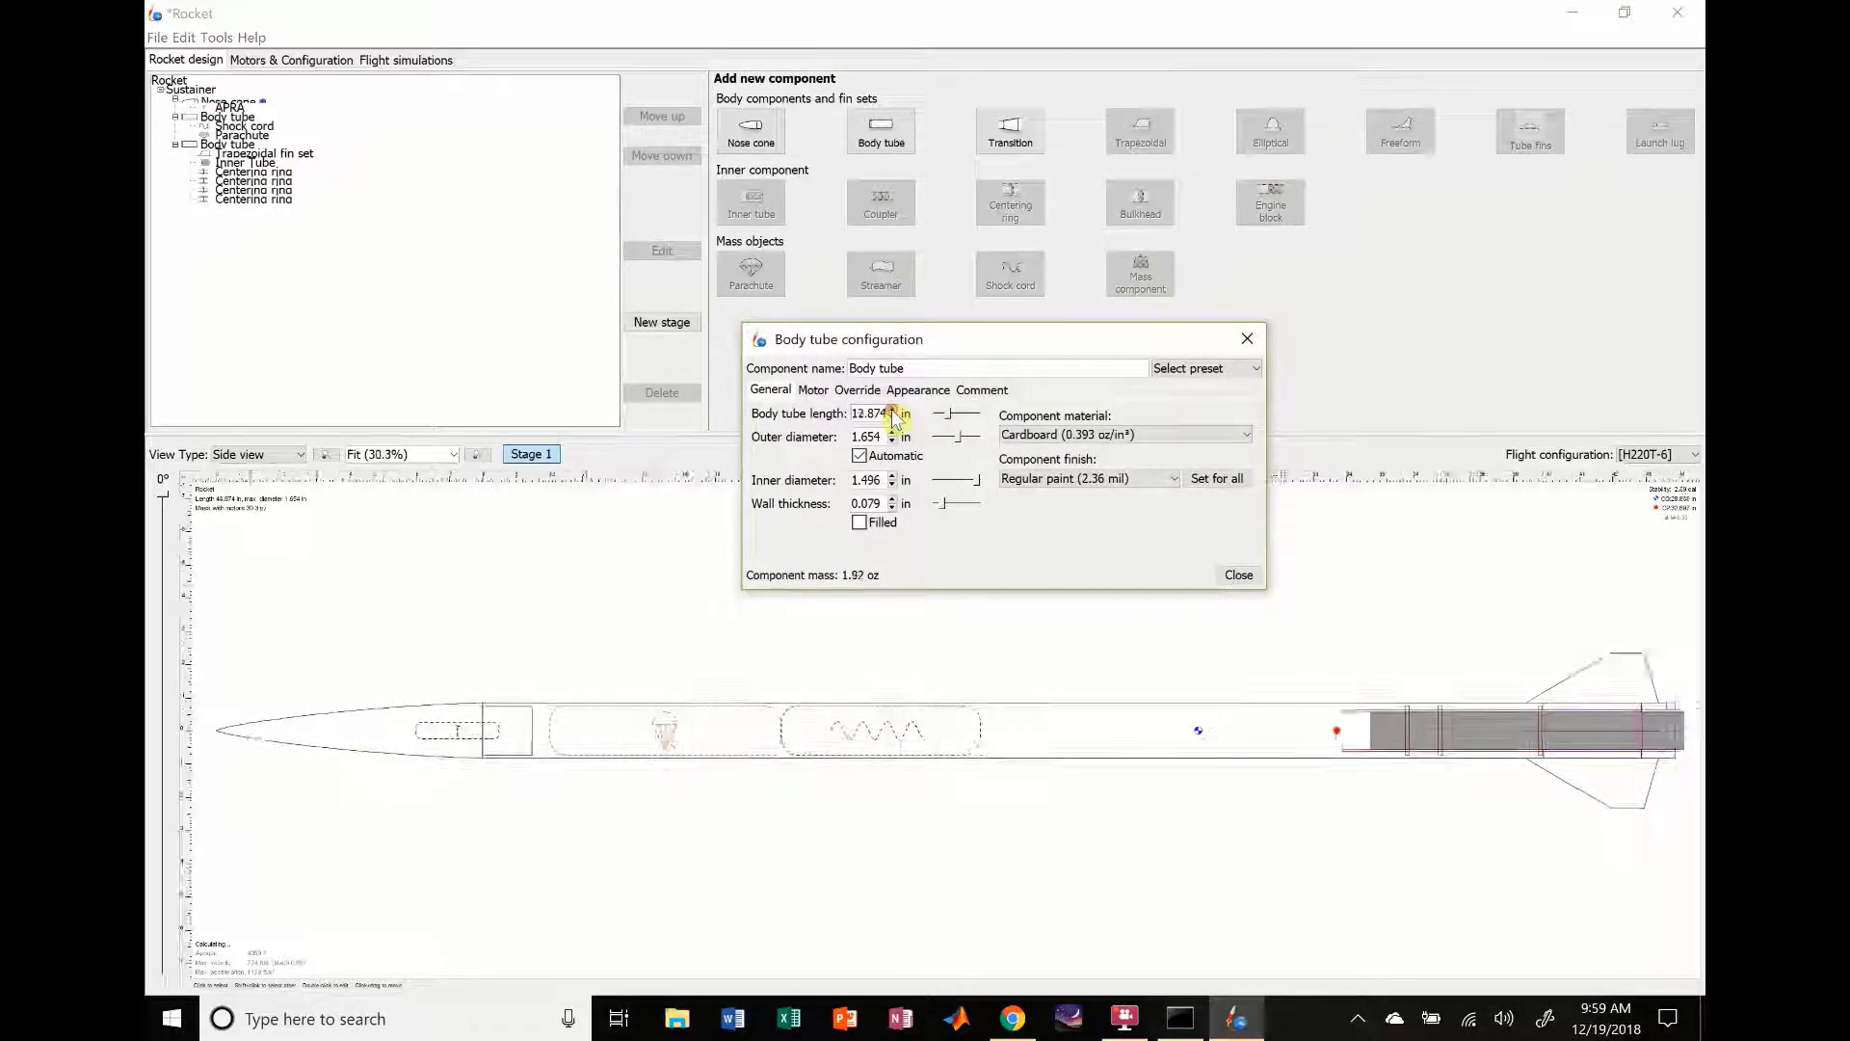
{"action": "left_click", "coordinate": [891, 410]}
{"action": "left_click", "coordinate": [891, 409]}
{"action": "left_click", "coordinate": [893, 410]}
{"action": "left_click", "coordinate": [891, 418]}
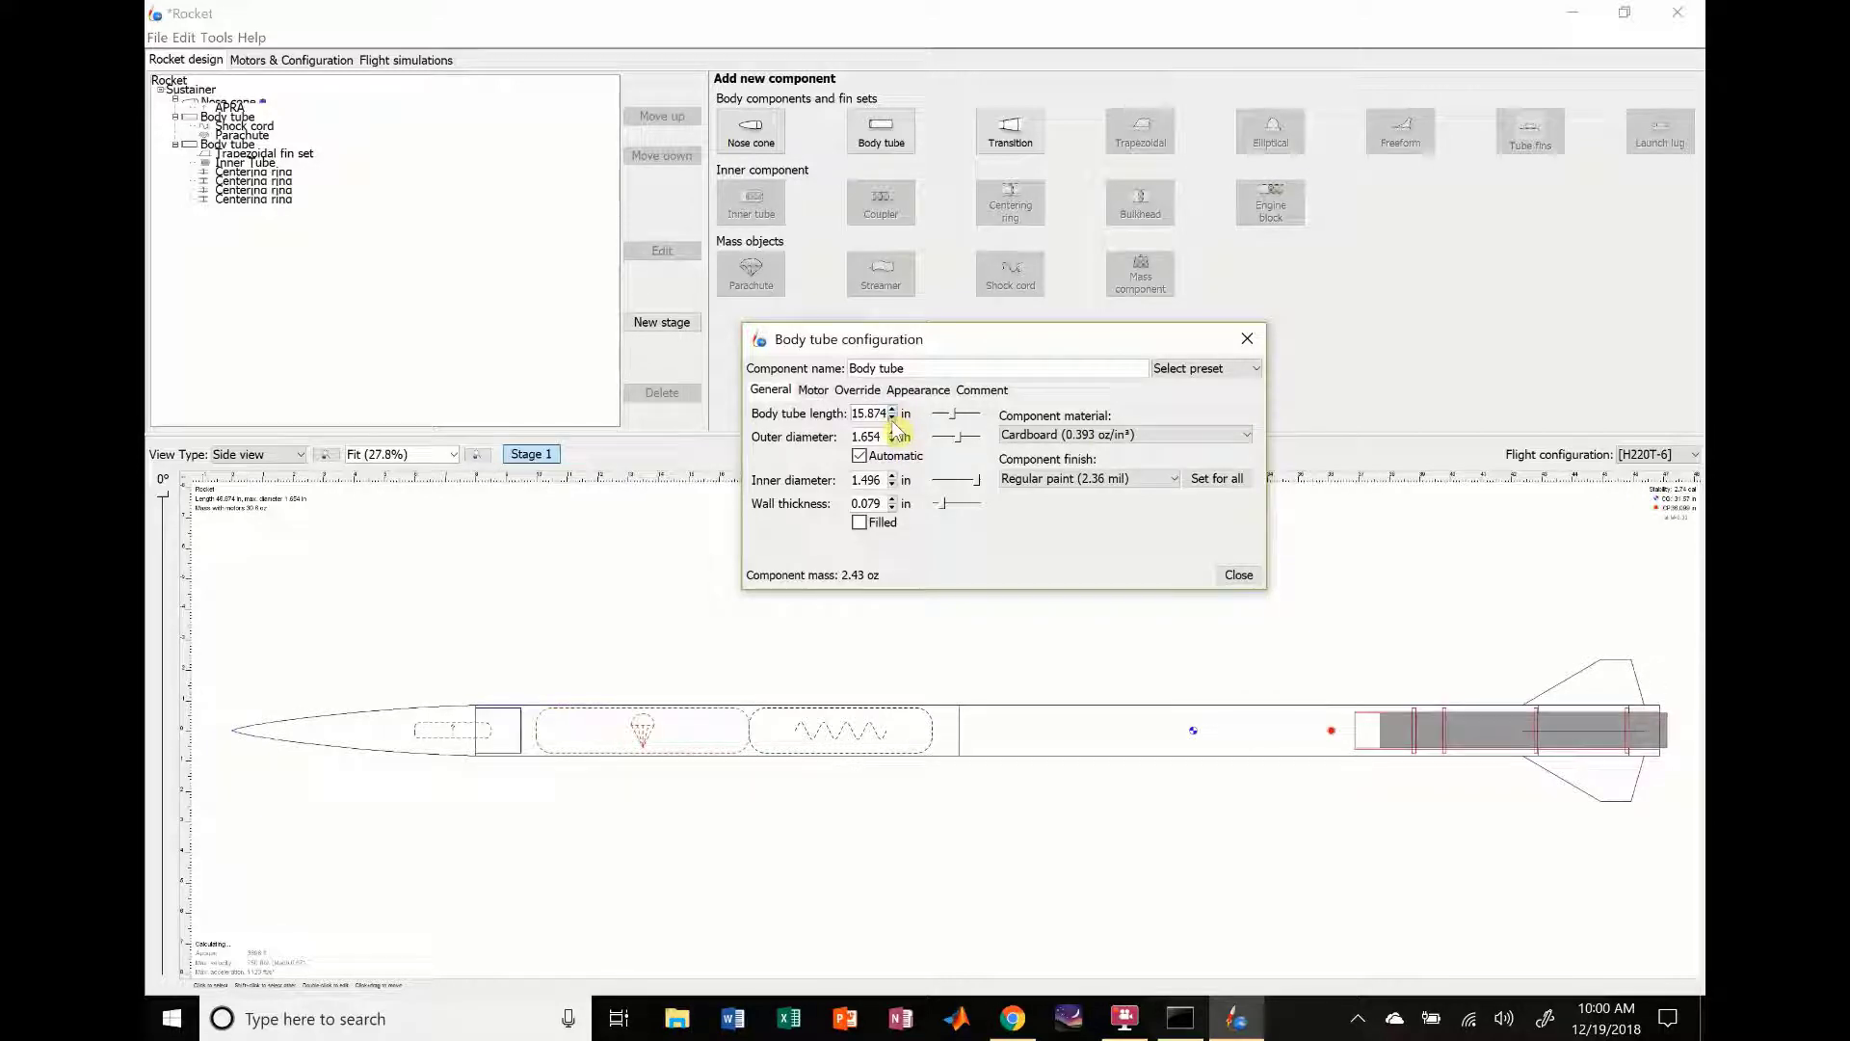
{"action": "left_click", "coordinate": [1233, 577]}
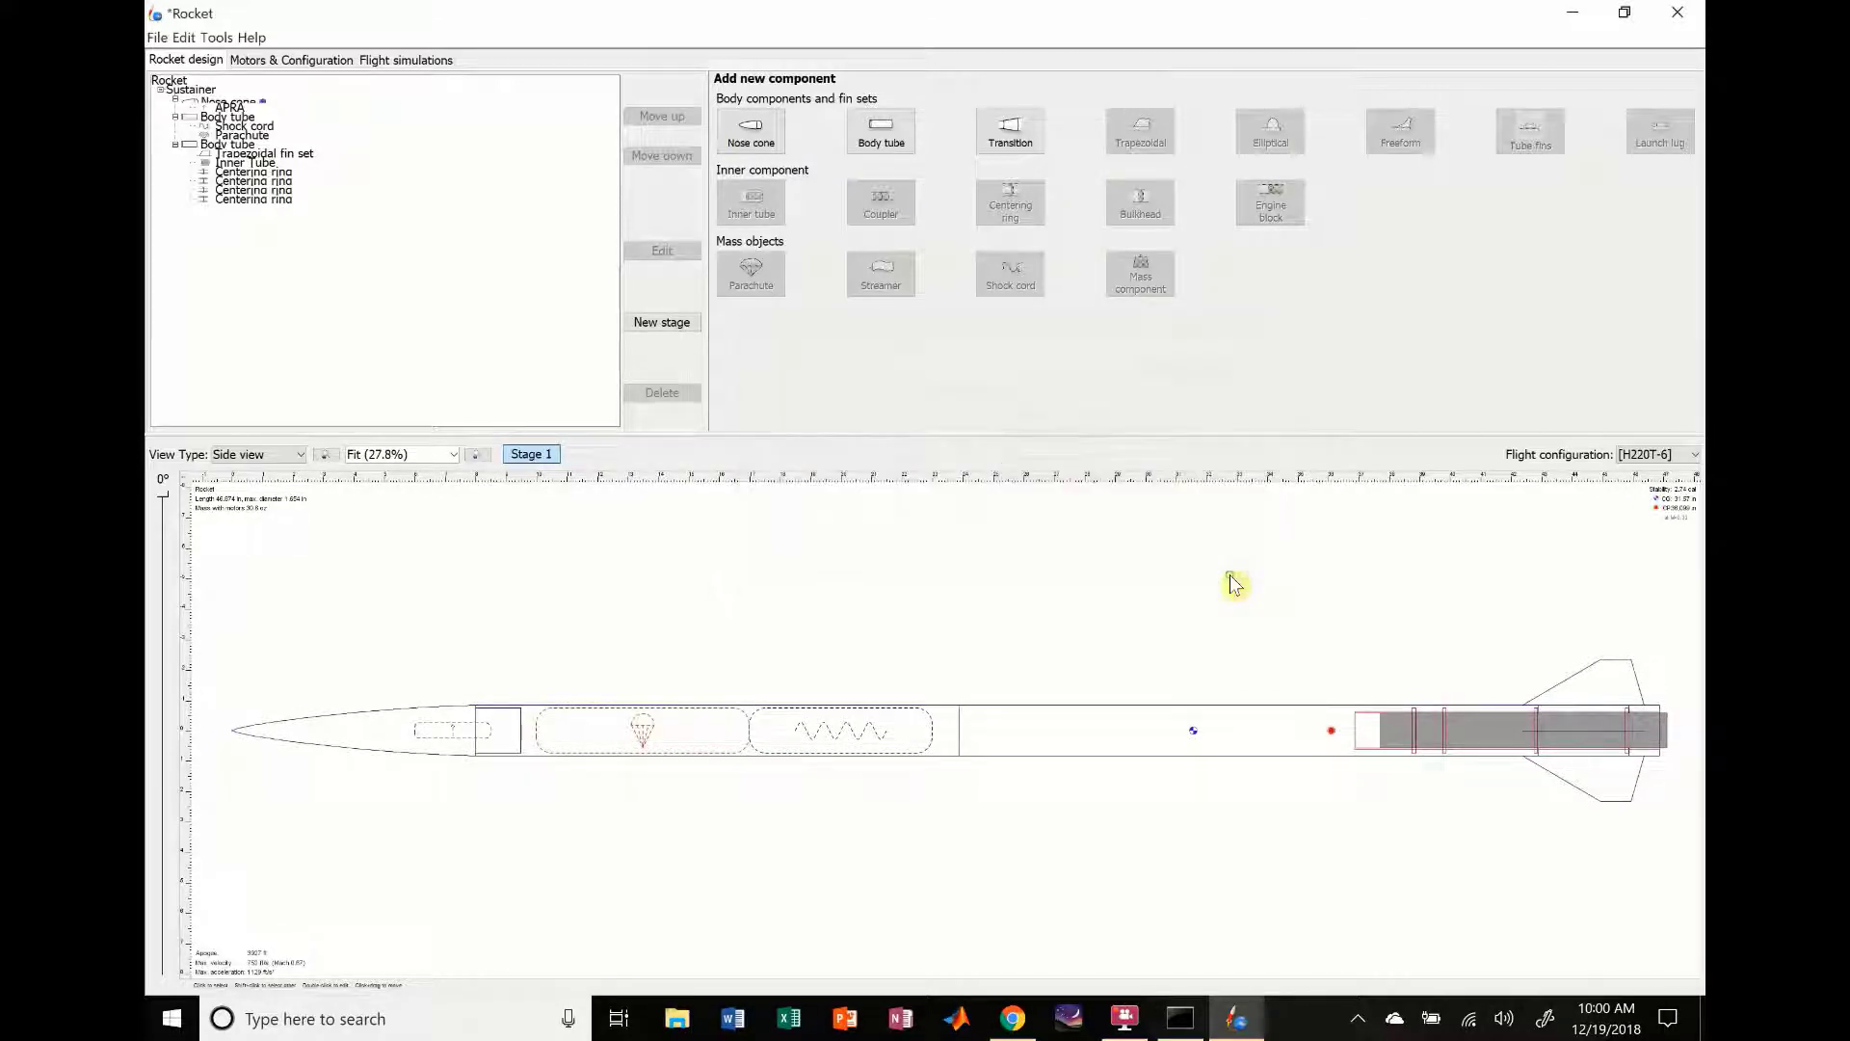
{"action": "left_click", "coordinate": [1007, 745]}
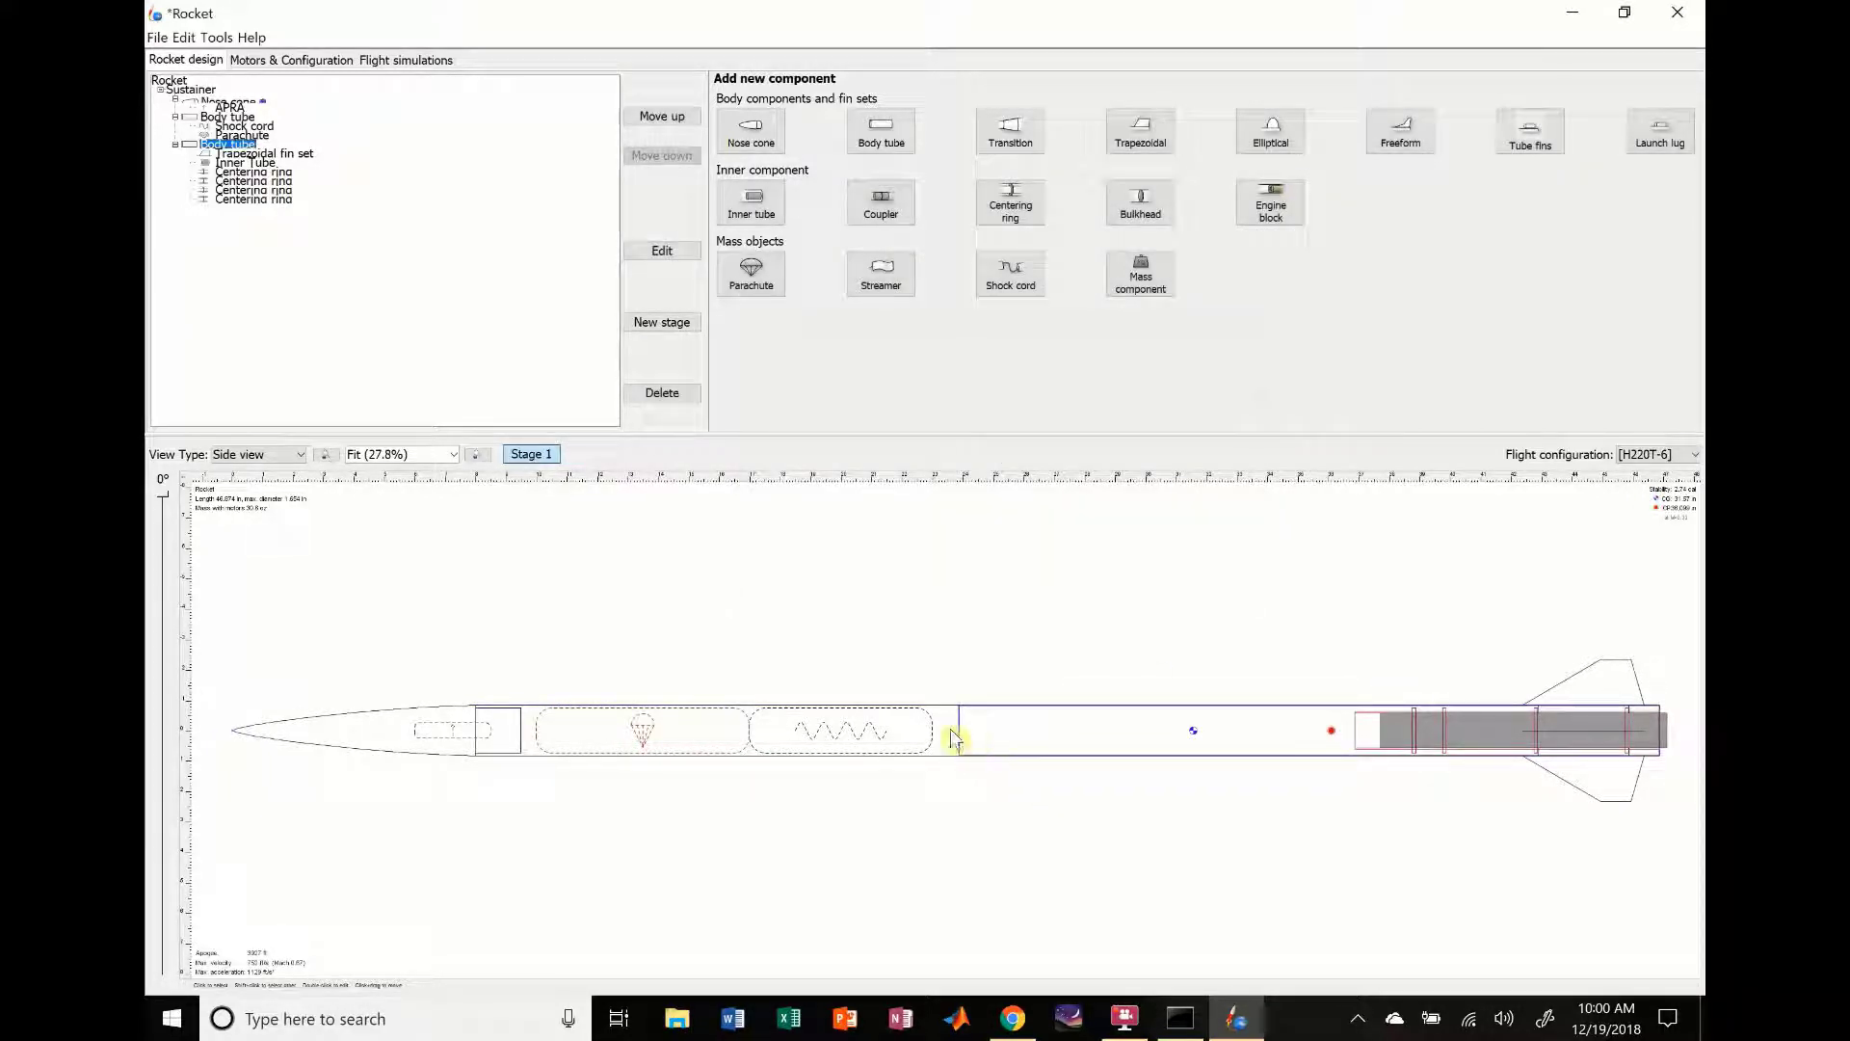
{"action": "left_click", "coordinate": [948, 740]}
{"action": "left_click", "coordinate": [995, 745]}
Step: Add a tube coupler to the forward body tube, showing its diameters in millimetres
{"action": "left_click", "coordinate": [942, 733]}
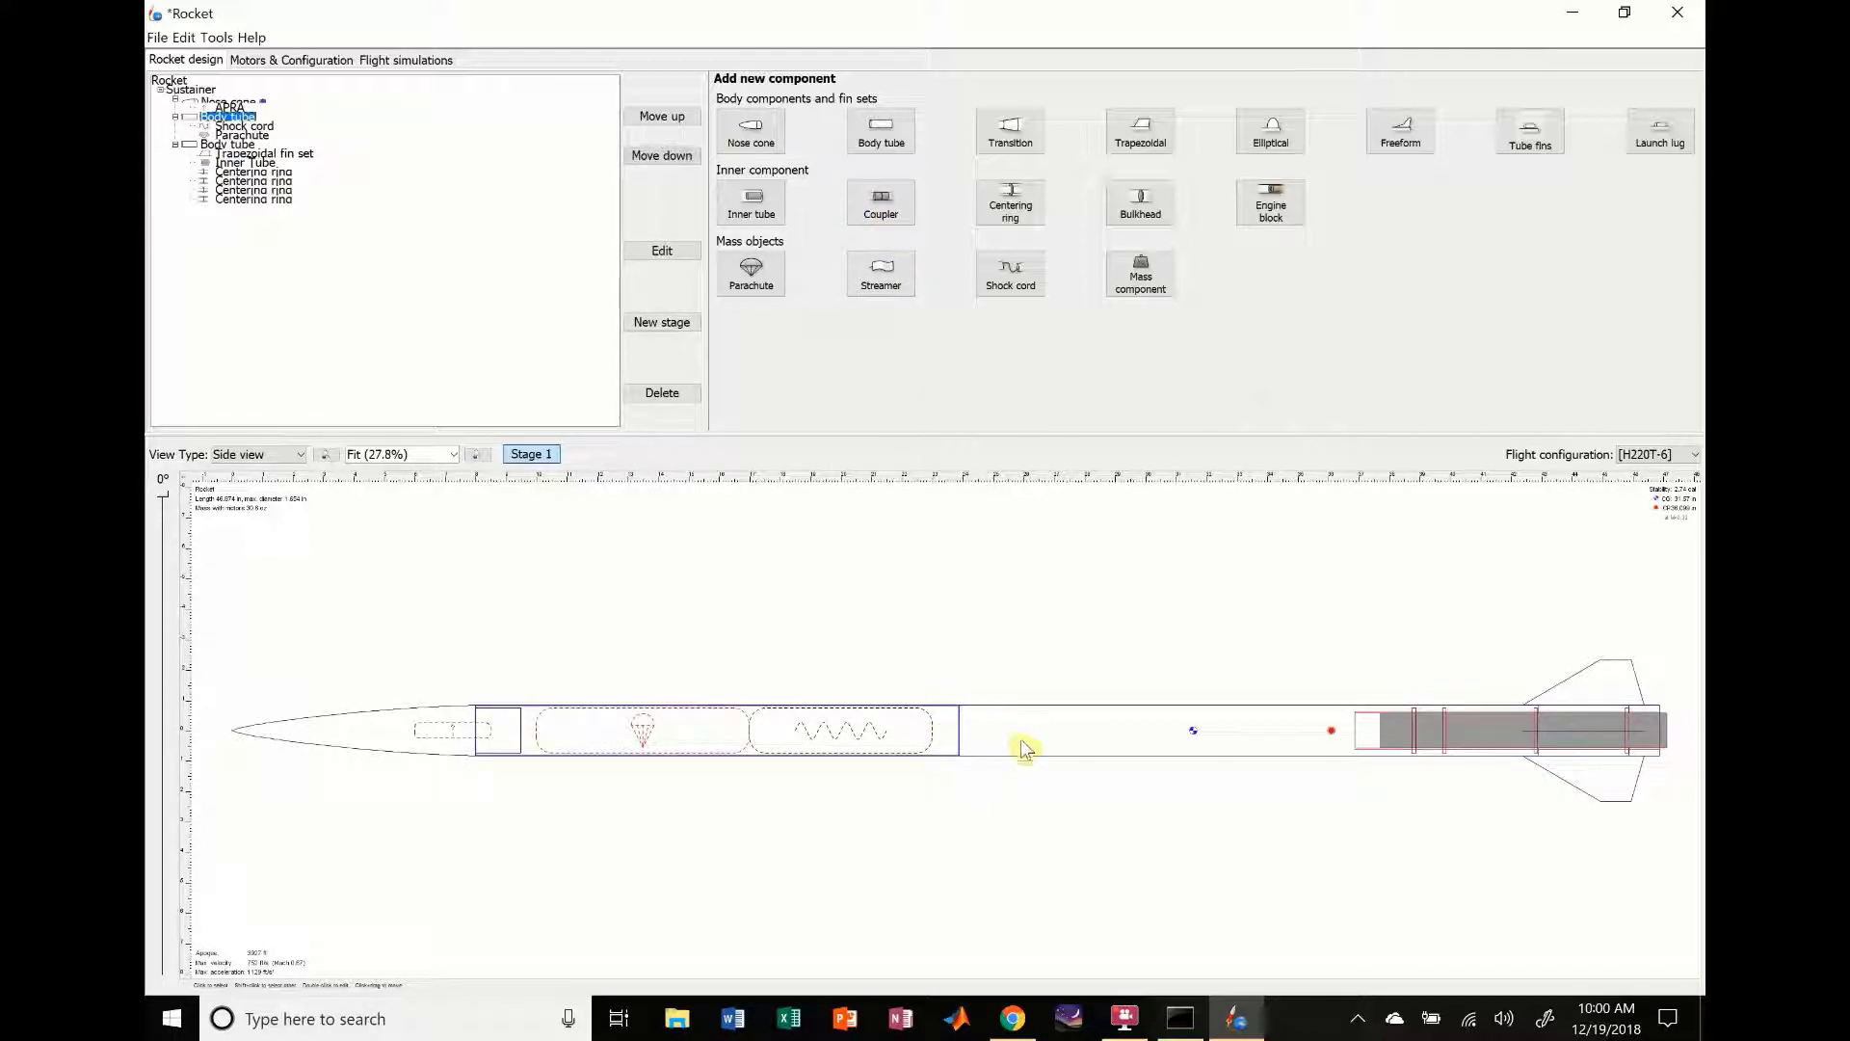
{"action": "left_click", "coordinate": [894, 212]}
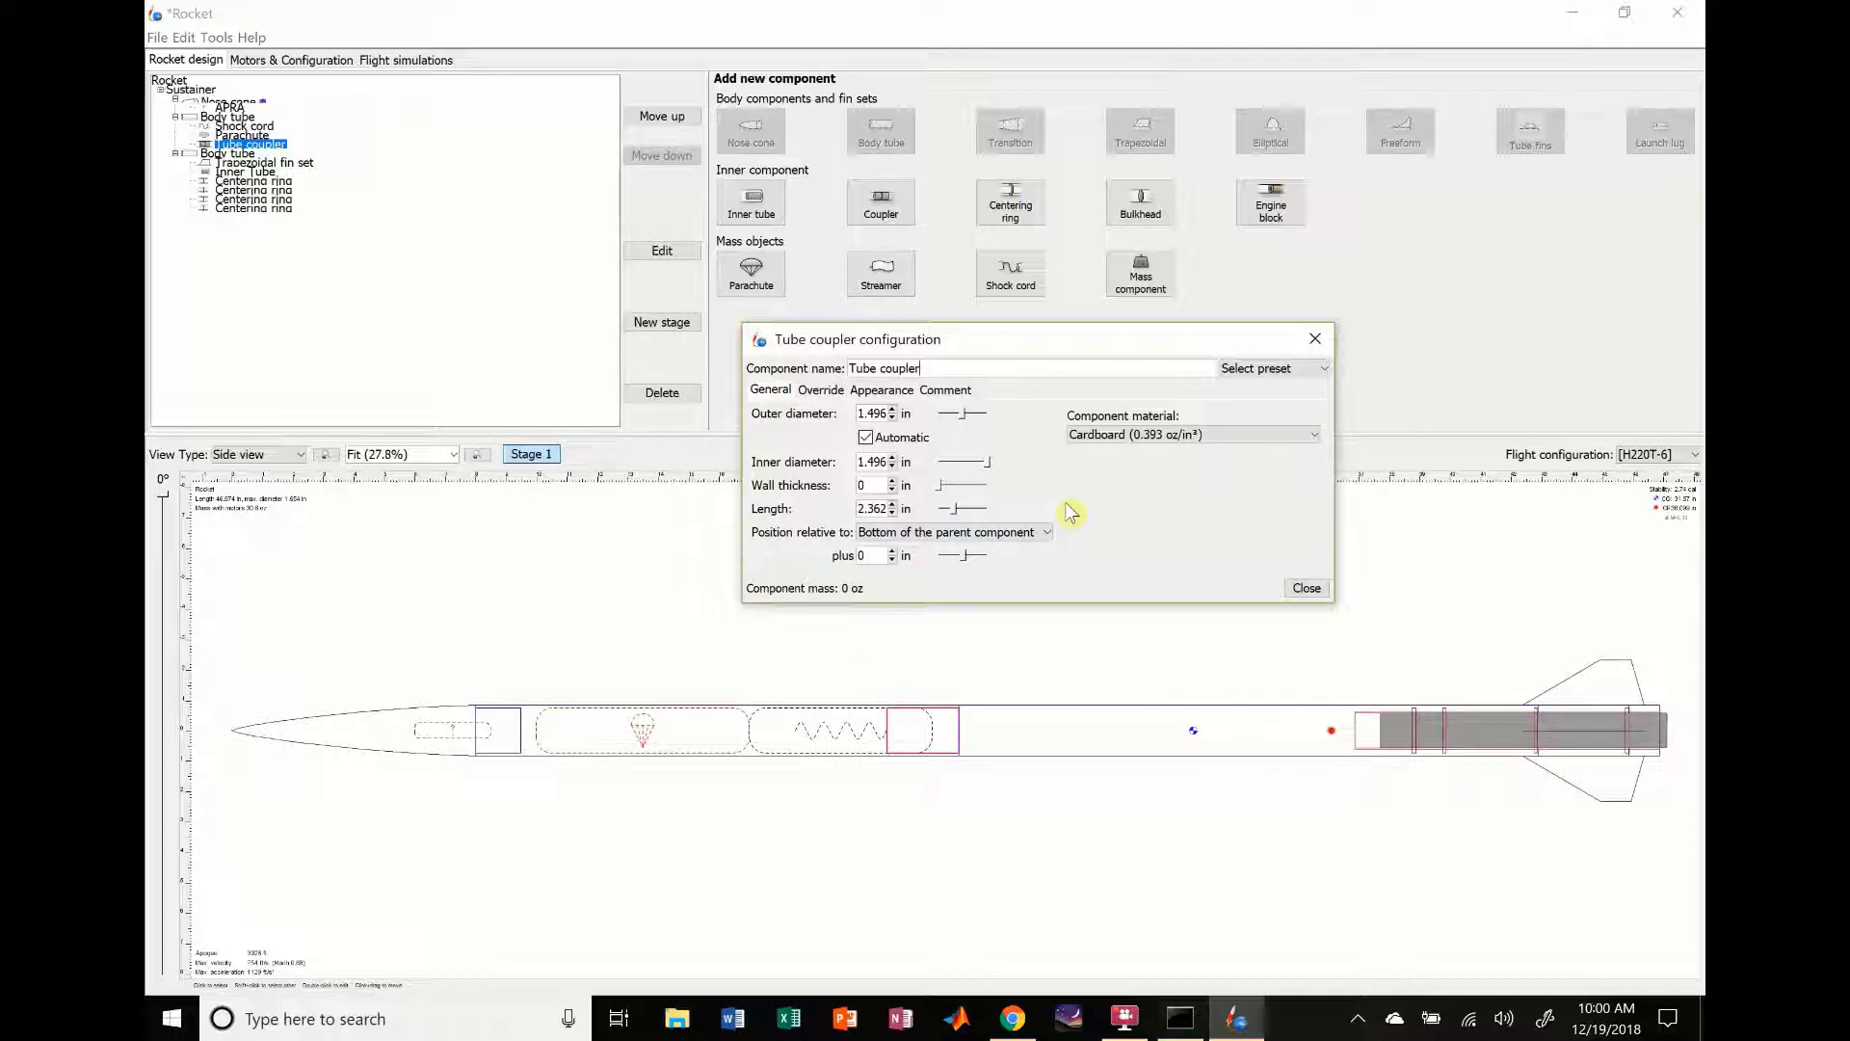
{"action": "left_click", "coordinate": [914, 415]}
{"action": "left_click", "coordinate": [939, 442]}
{"action": "left_click", "coordinate": [906, 462]}
{"action": "left_click", "coordinate": [941, 491]}
Step: Set the coupler's inner diameter to 36 mm and its length to 84 mm
{"action": "left_click", "coordinate": [873, 462]}
{"action": "type", "text": "26"}
{"action": "key", "text": "Return"}
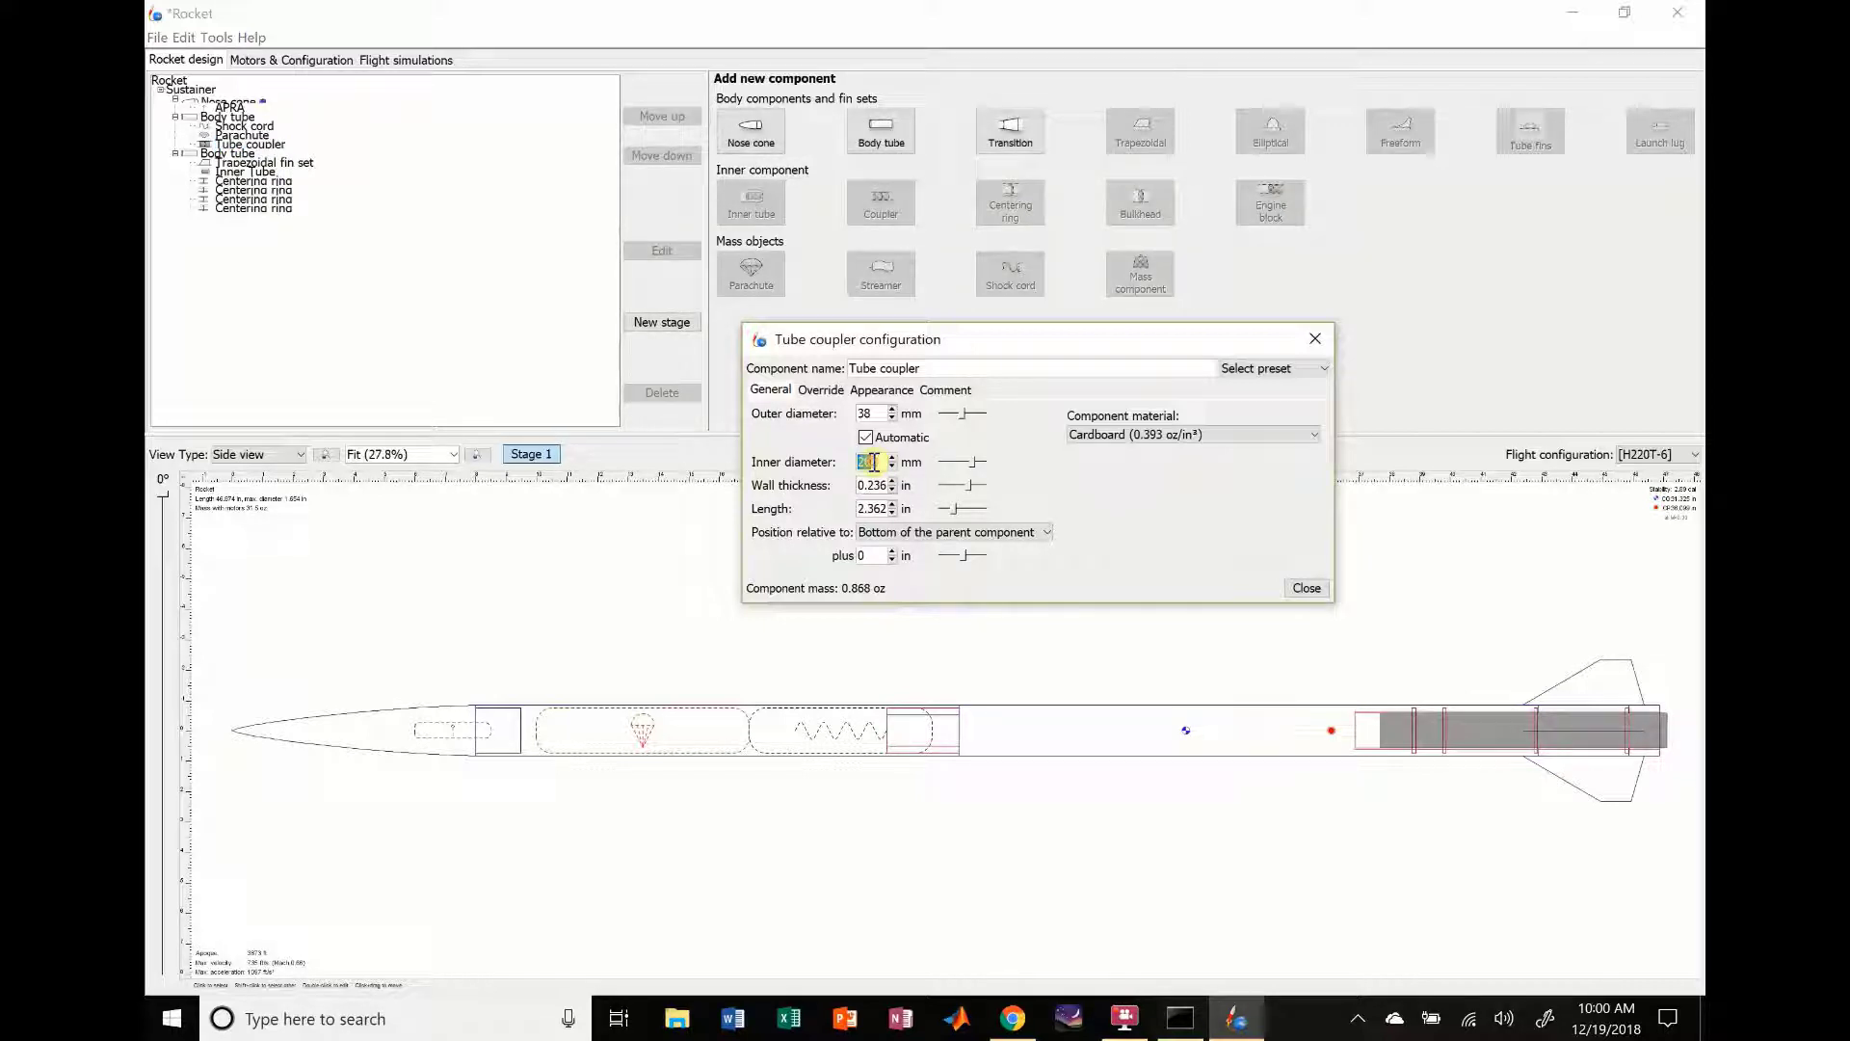
{"action": "key", "text": "Return"}
{"action": "left_click", "coordinate": [905, 510]}
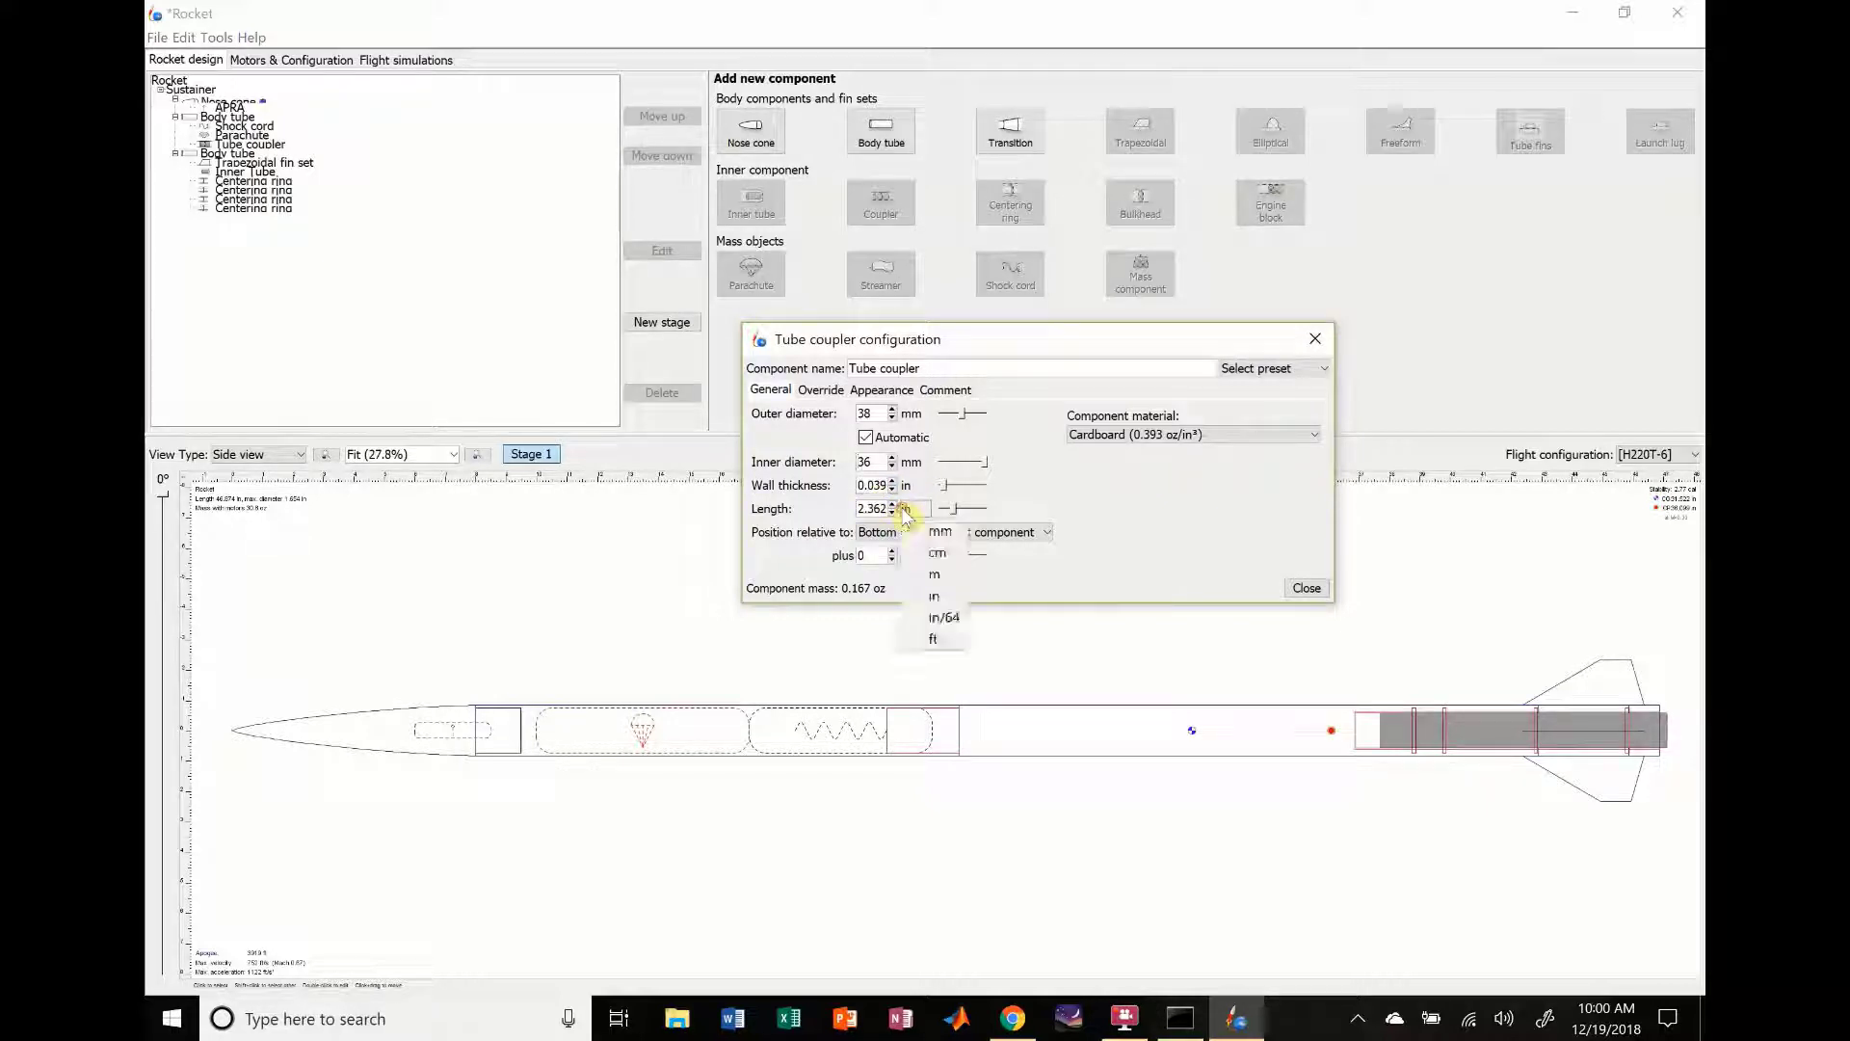
{"action": "left_click", "coordinate": [939, 531]}
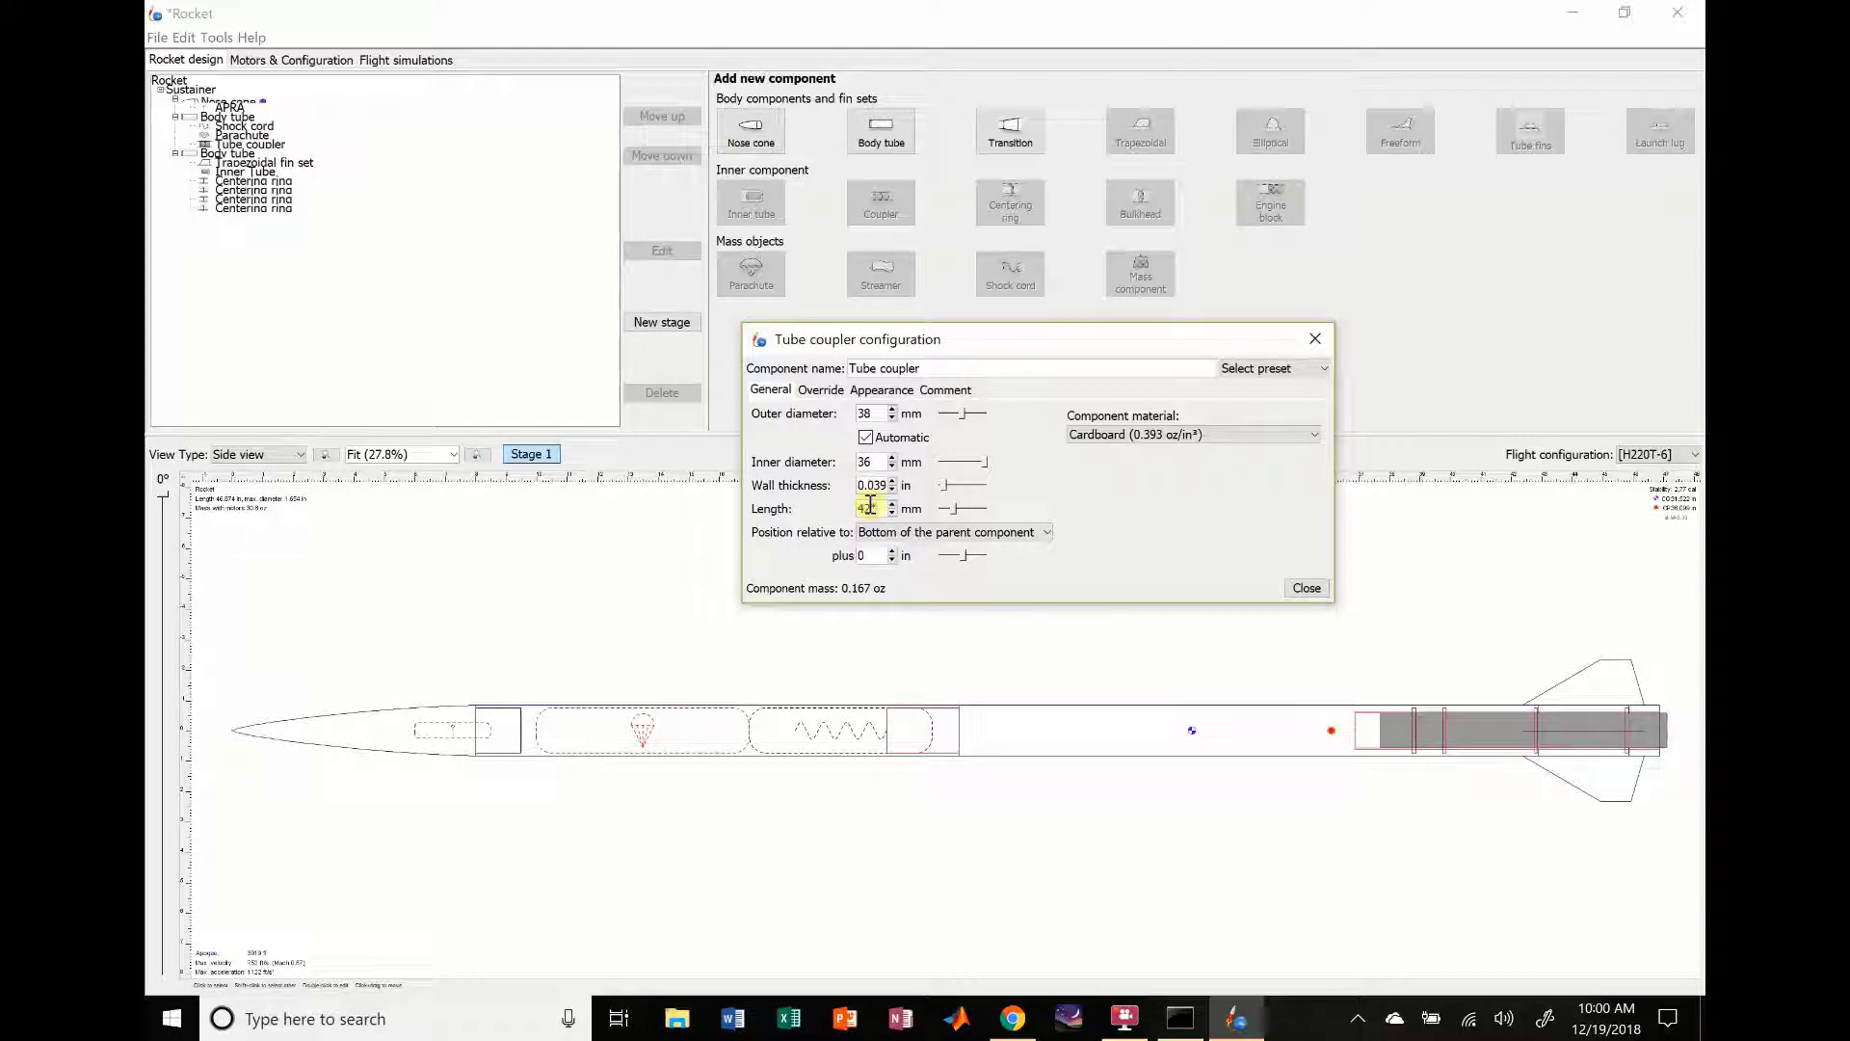
{"action": "type", "text": "59"}
Step: Offset the tube coupler 42 mm from the bottom of its parent tube
{"action": "left_click", "coordinate": [893, 561]}
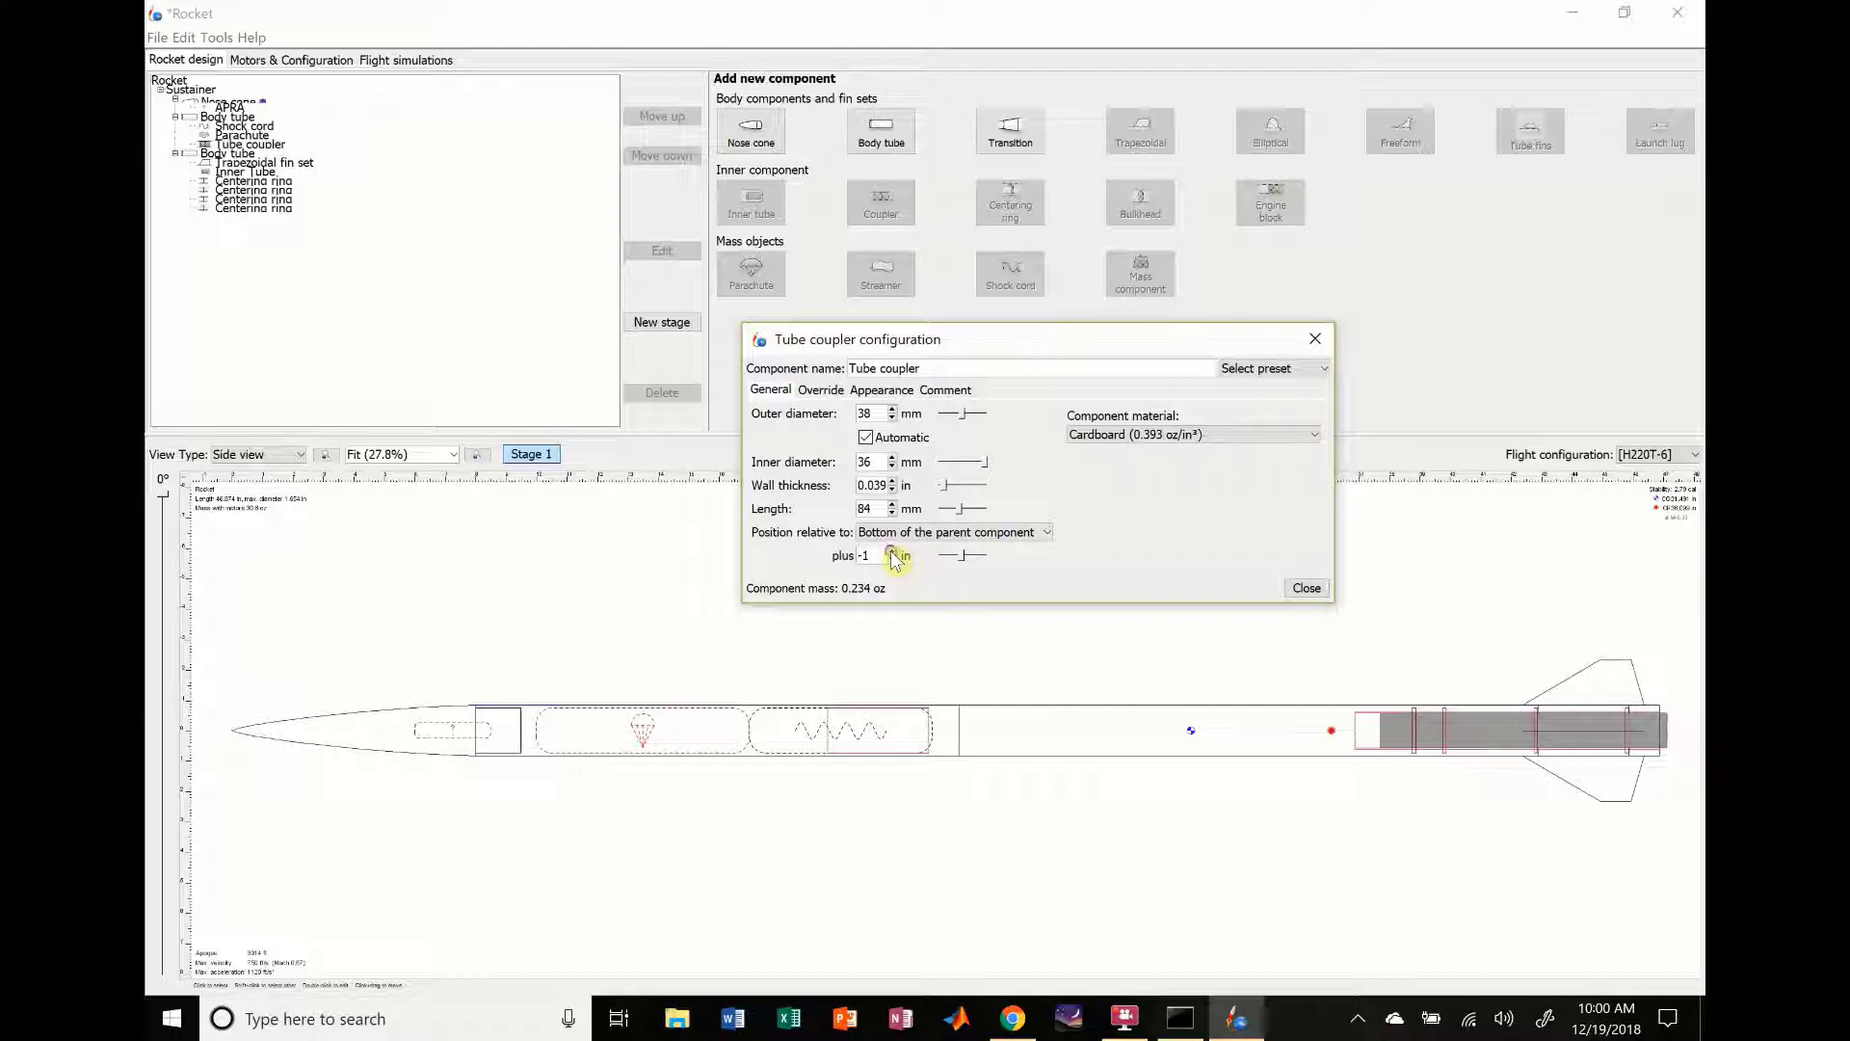
{"action": "left_click", "coordinate": [891, 552]}
{"action": "left_click", "coordinate": [891, 553]}
{"action": "left_click", "coordinate": [891, 552]}
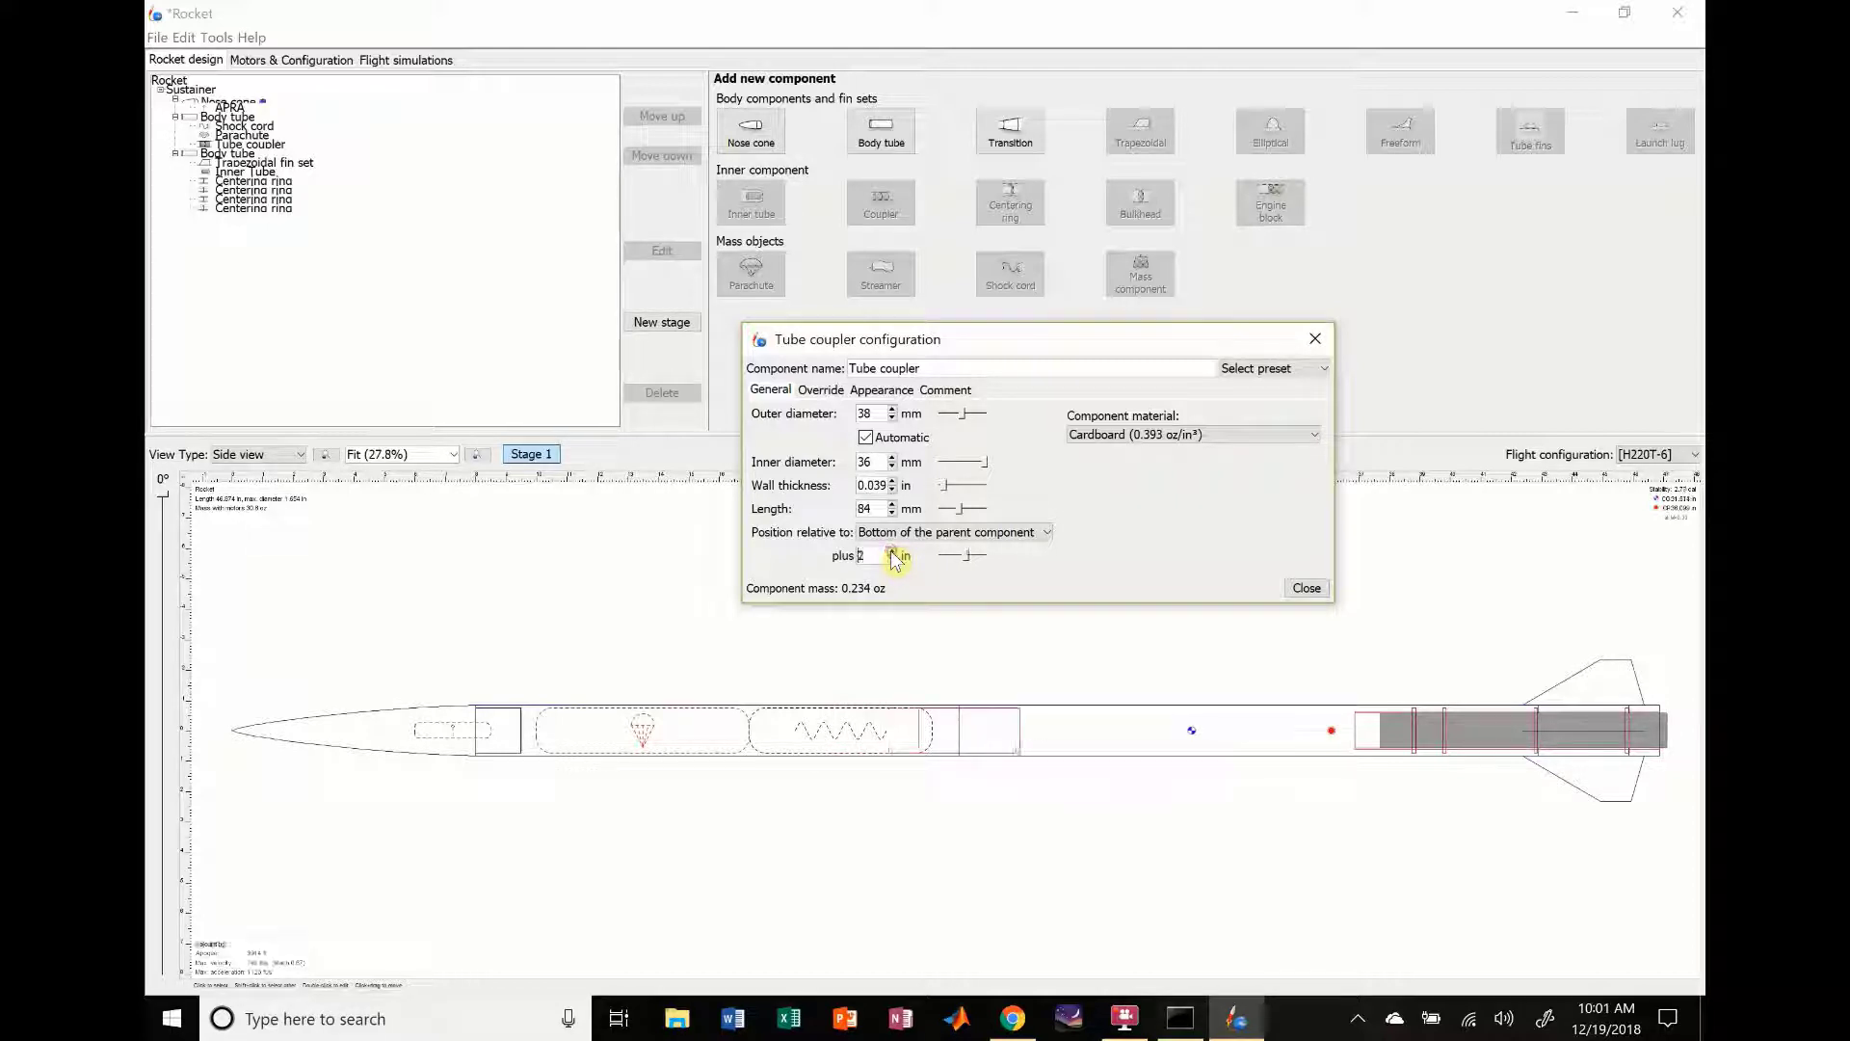
{"action": "left_click", "coordinate": [907, 556]}
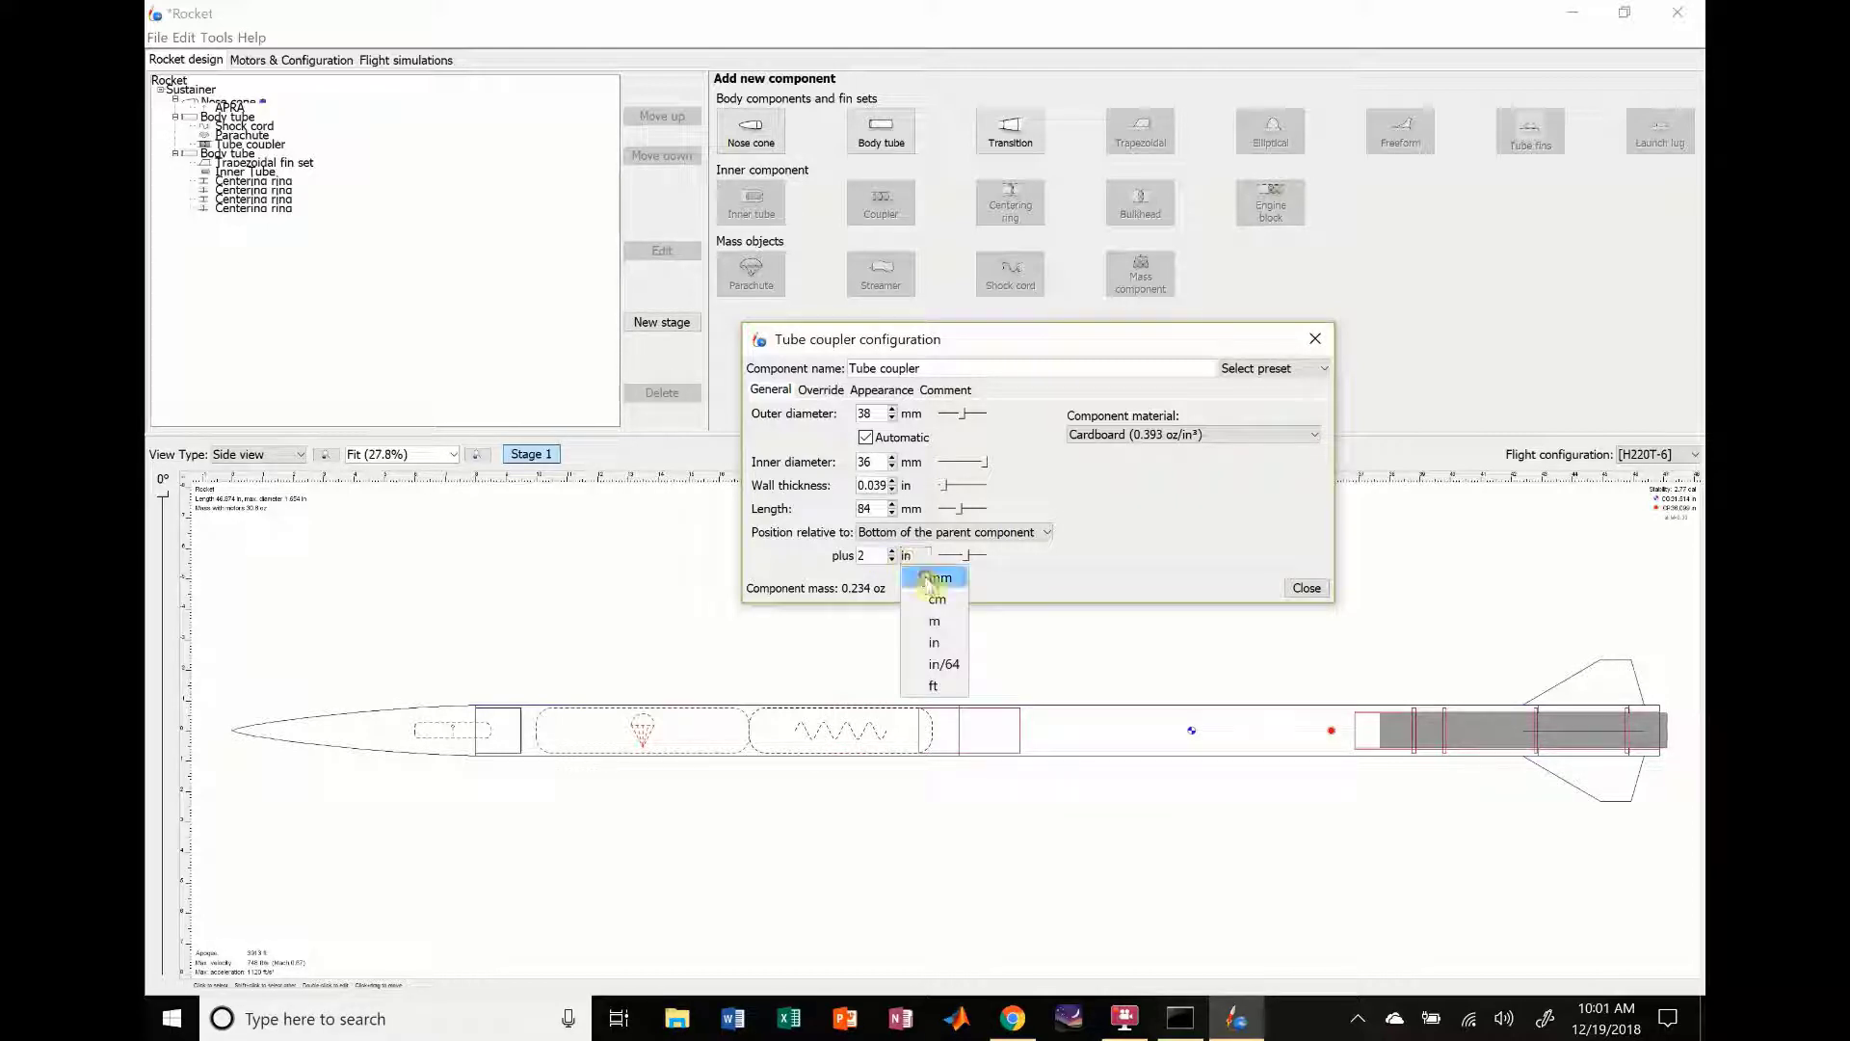
{"action": "left_click", "coordinate": [927, 579]}
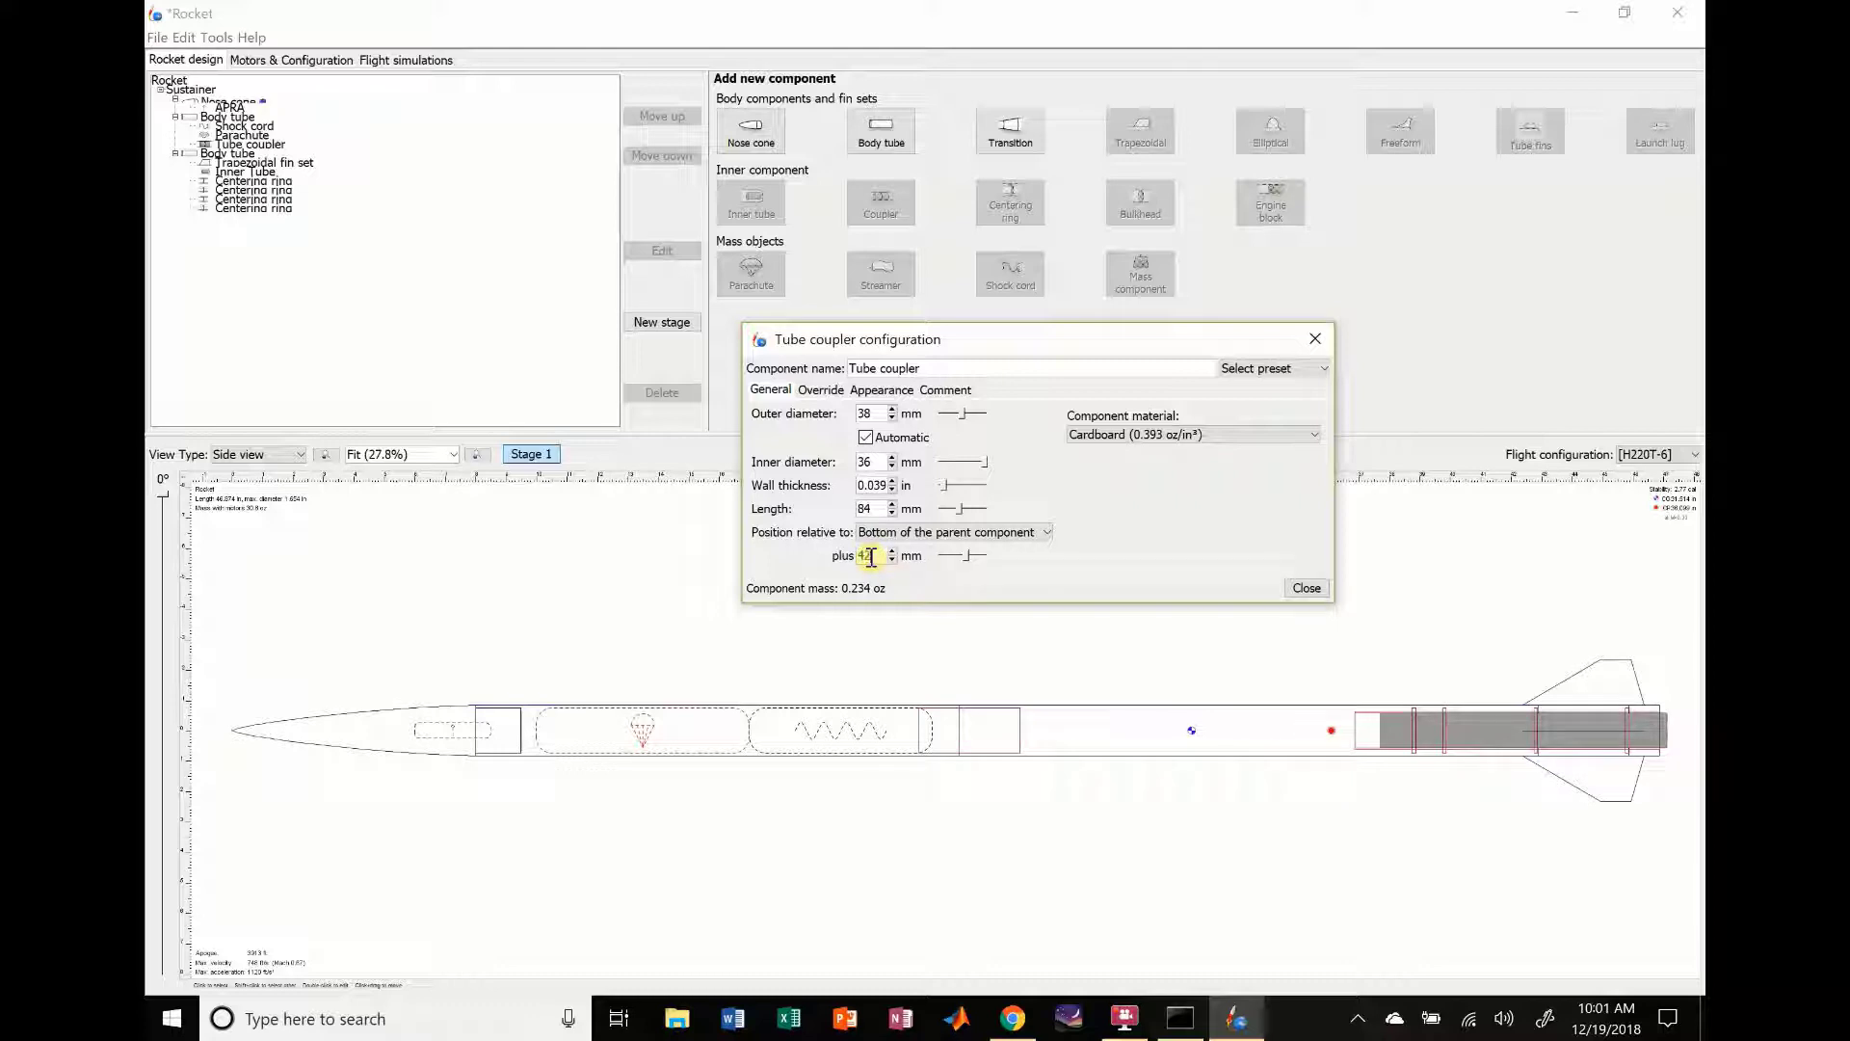
{"action": "key", "text": "Return"}
Step: Make the tube coupler fiberglass and close its settings
{"action": "left_click", "coordinate": [1177, 435]}
{"action": "left_click", "coordinate": [1152, 496]}
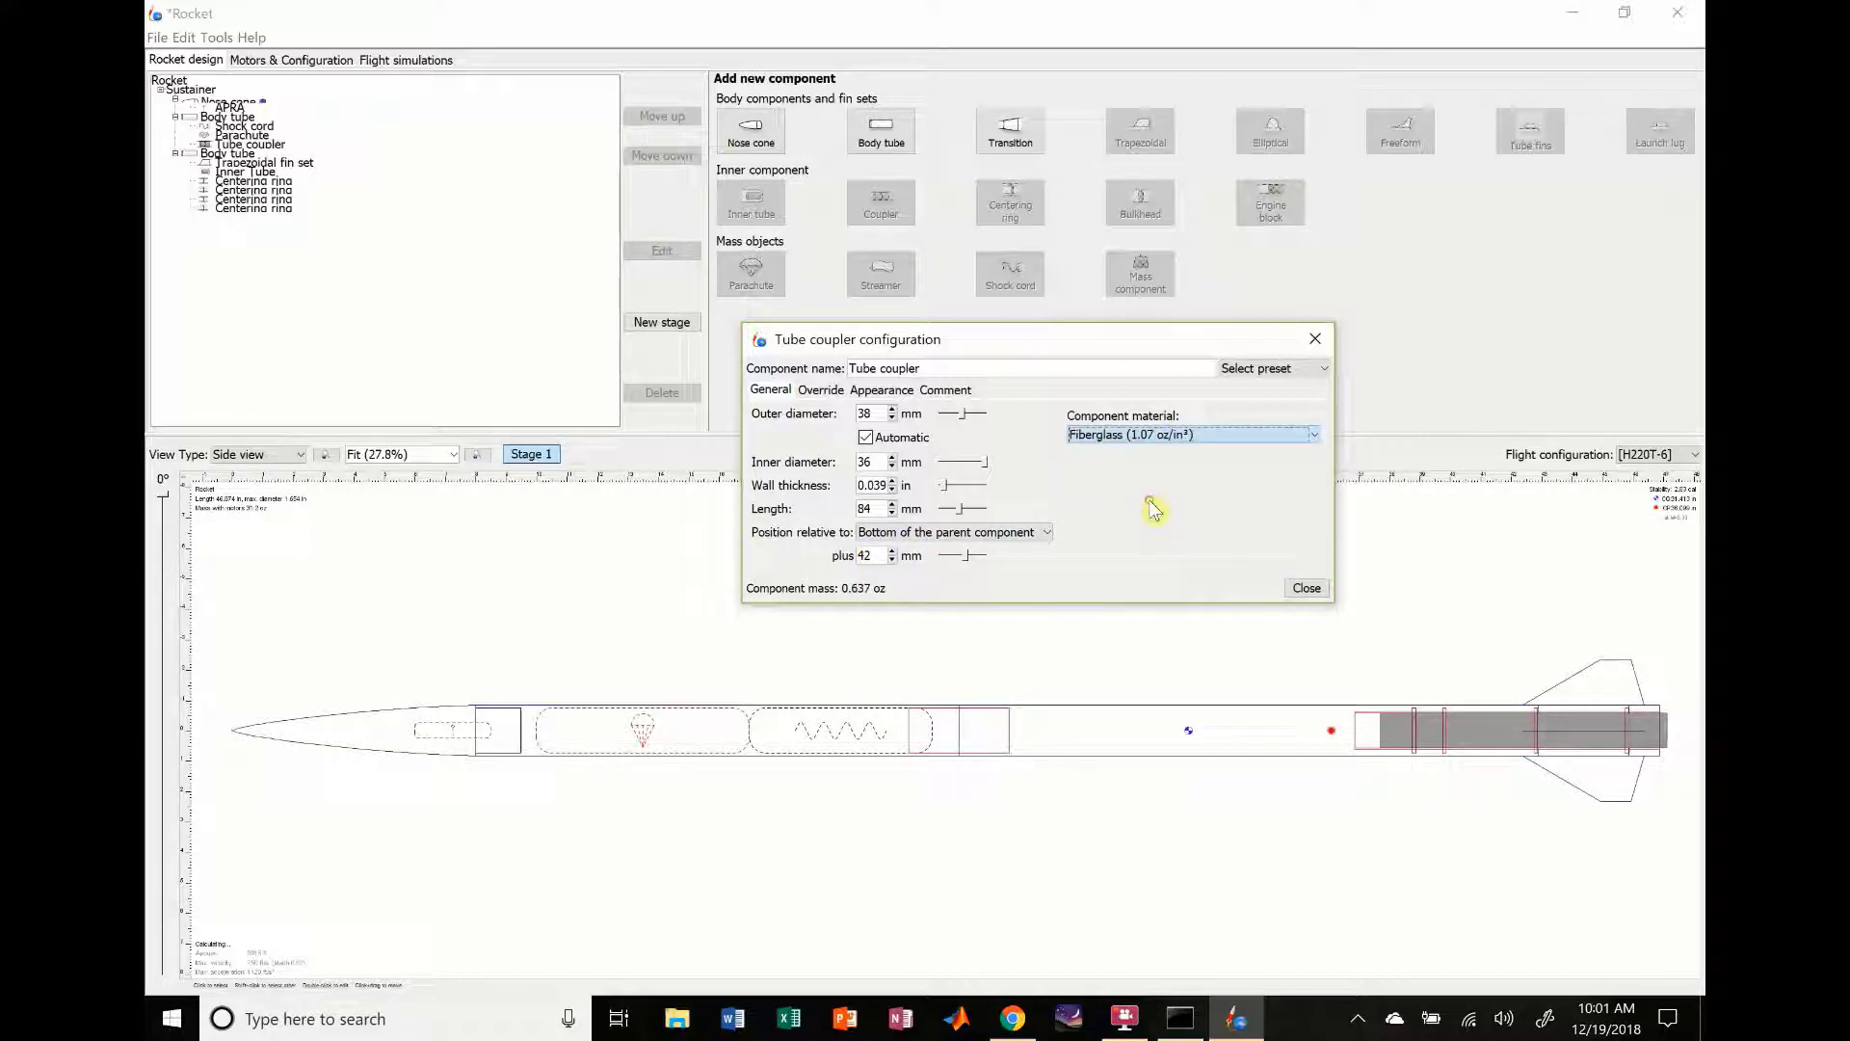
{"action": "left_click", "coordinate": [1306, 588]}
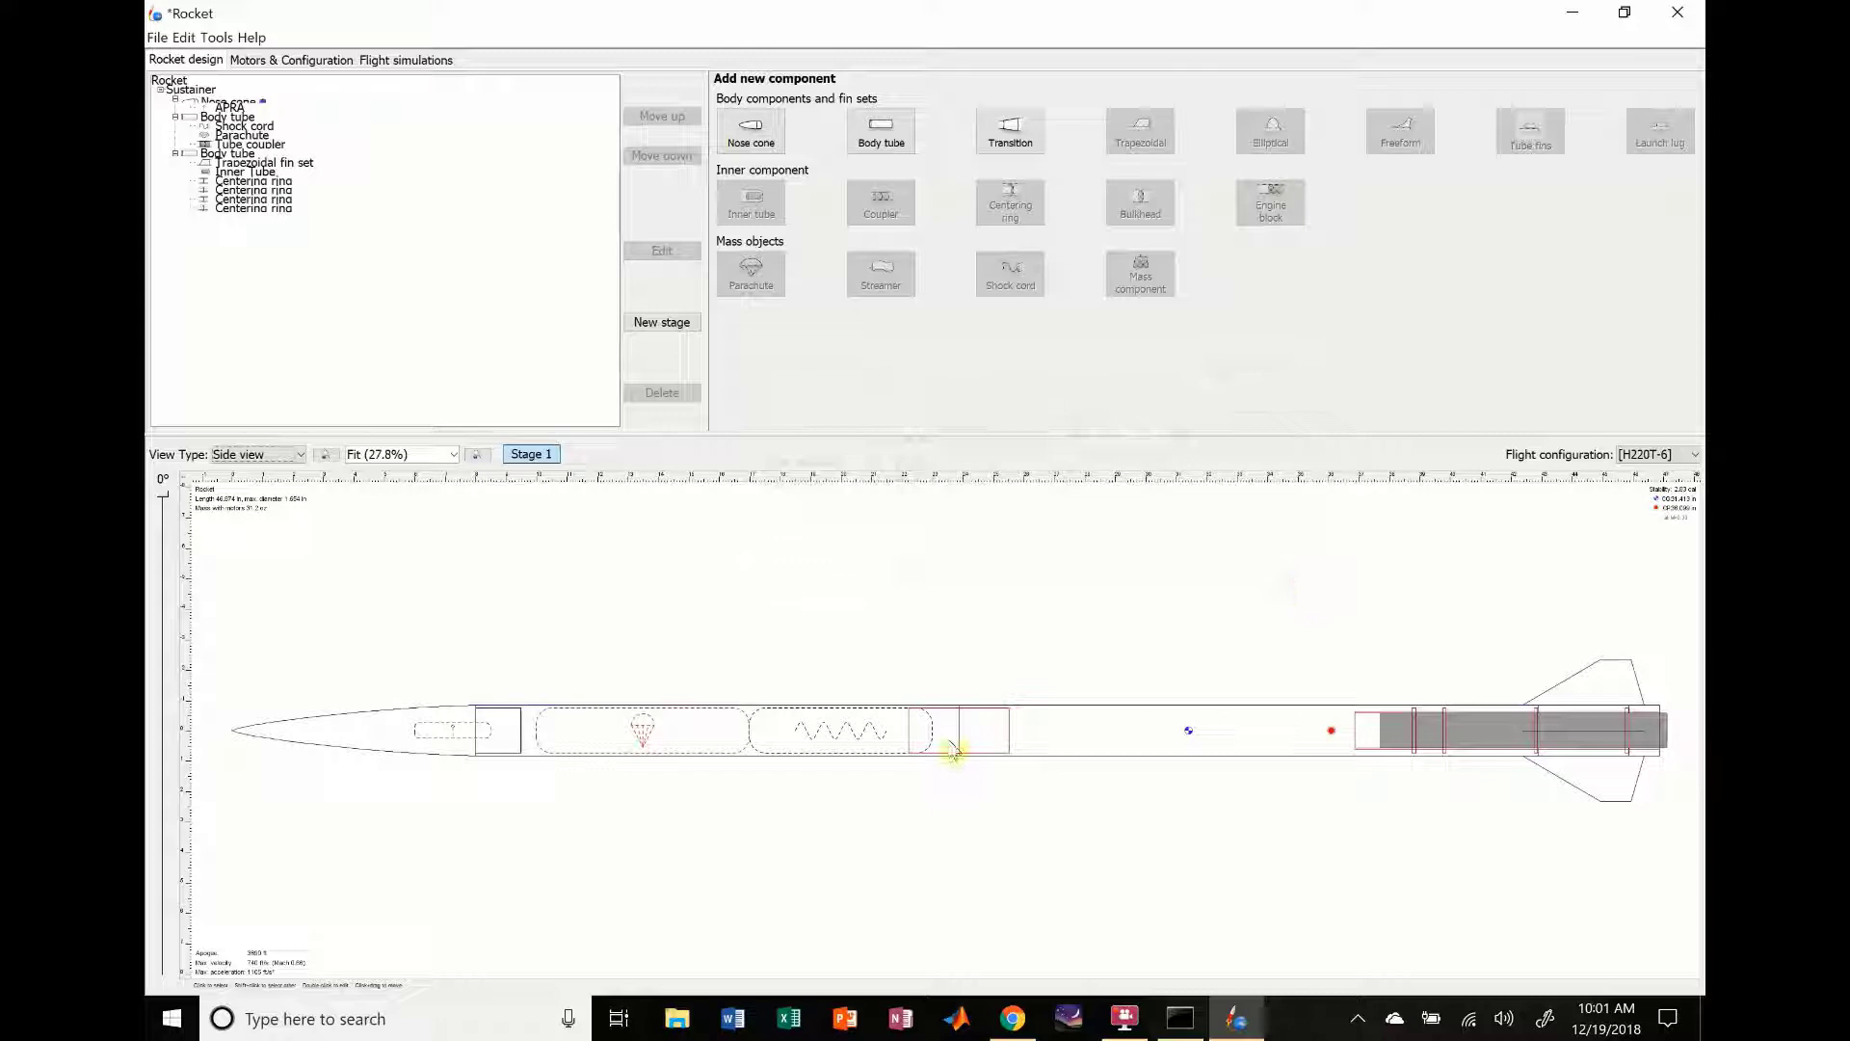
Step: Select the front body tube as the insertion point
{"action": "left_click", "coordinate": [951, 749]}
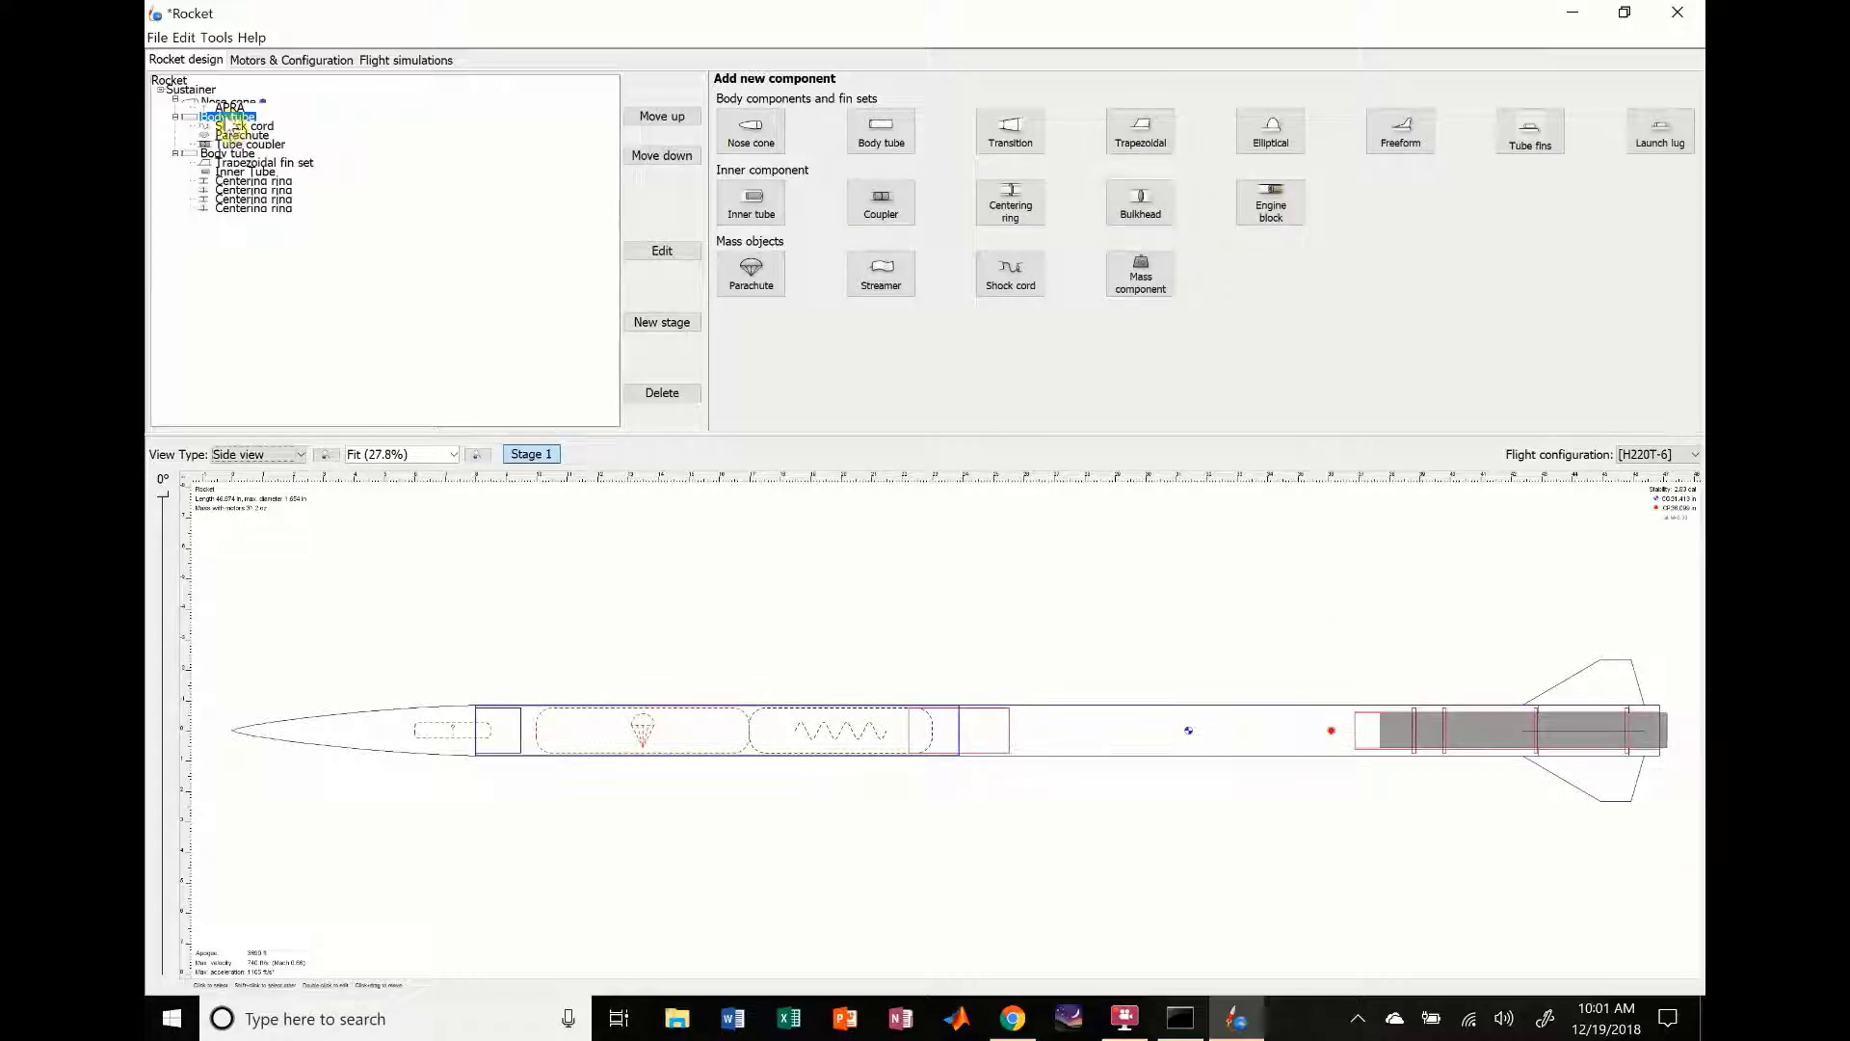
{"action": "left_click", "coordinate": [229, 154]}
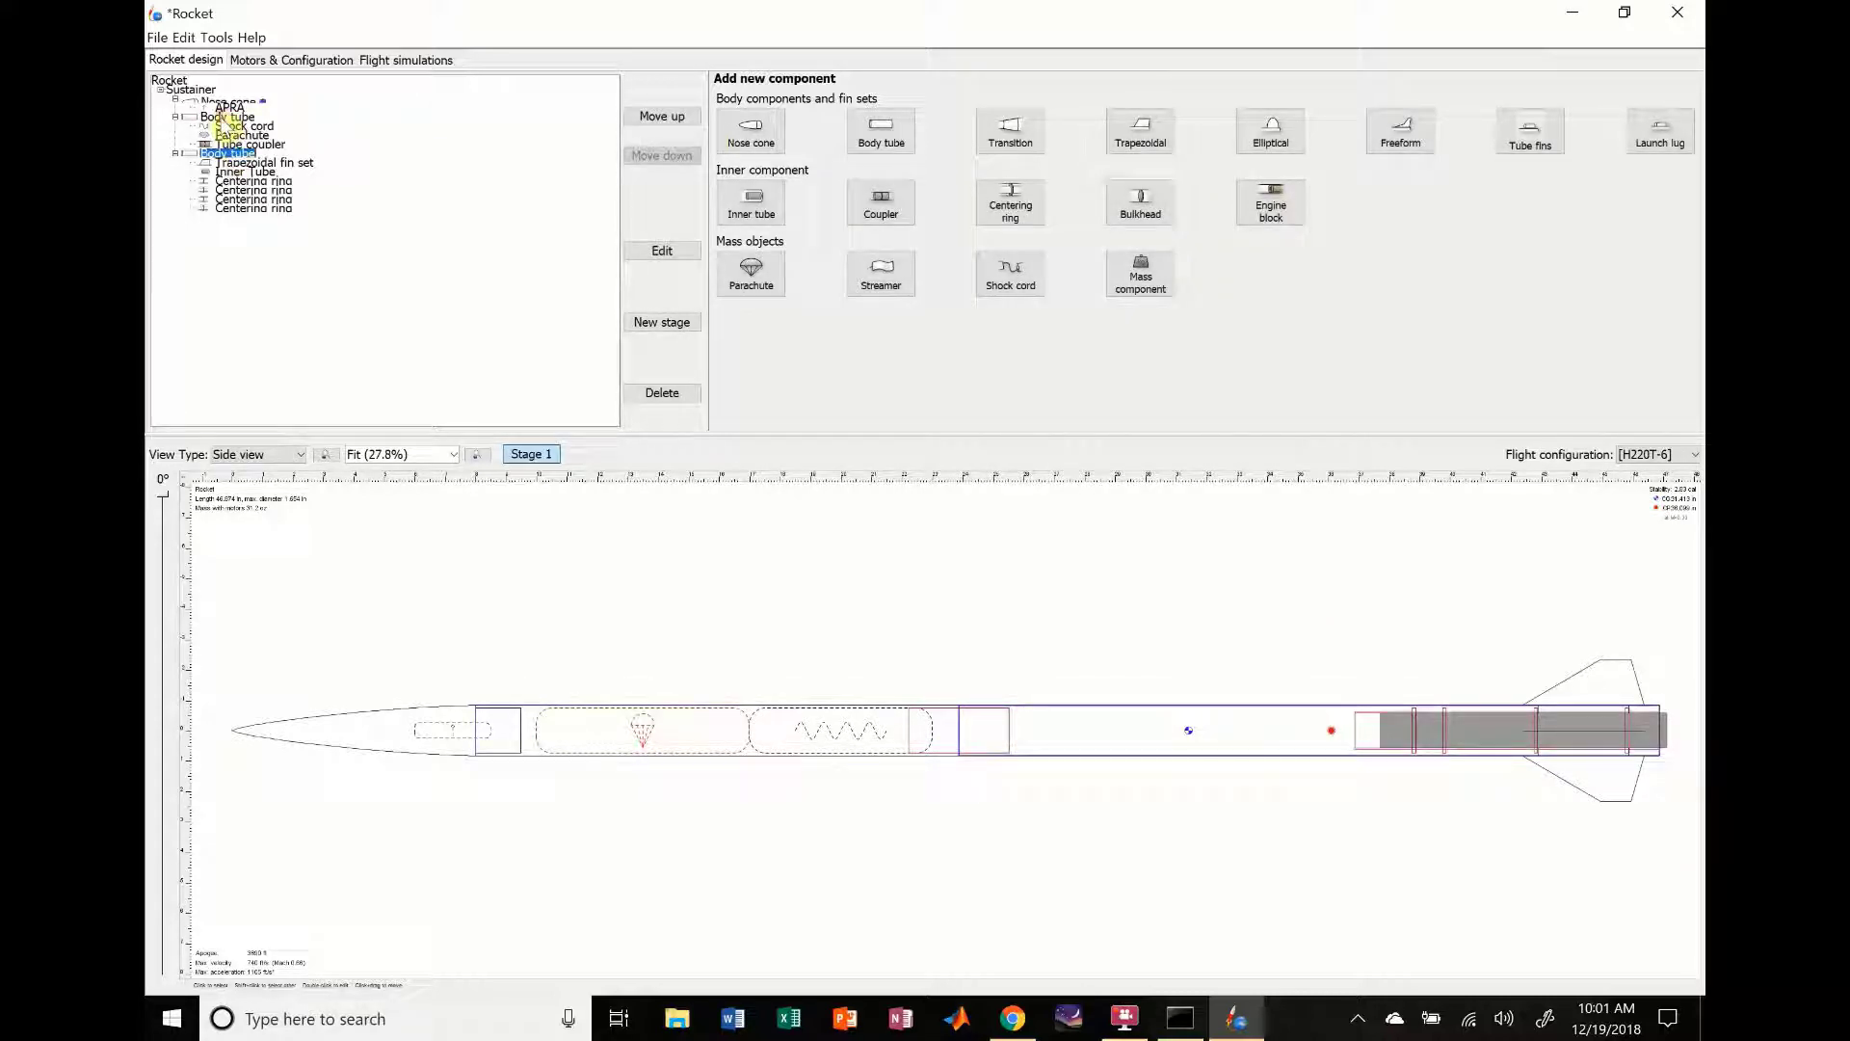
{"action": "left_click", "coordinate": [227, 116]}
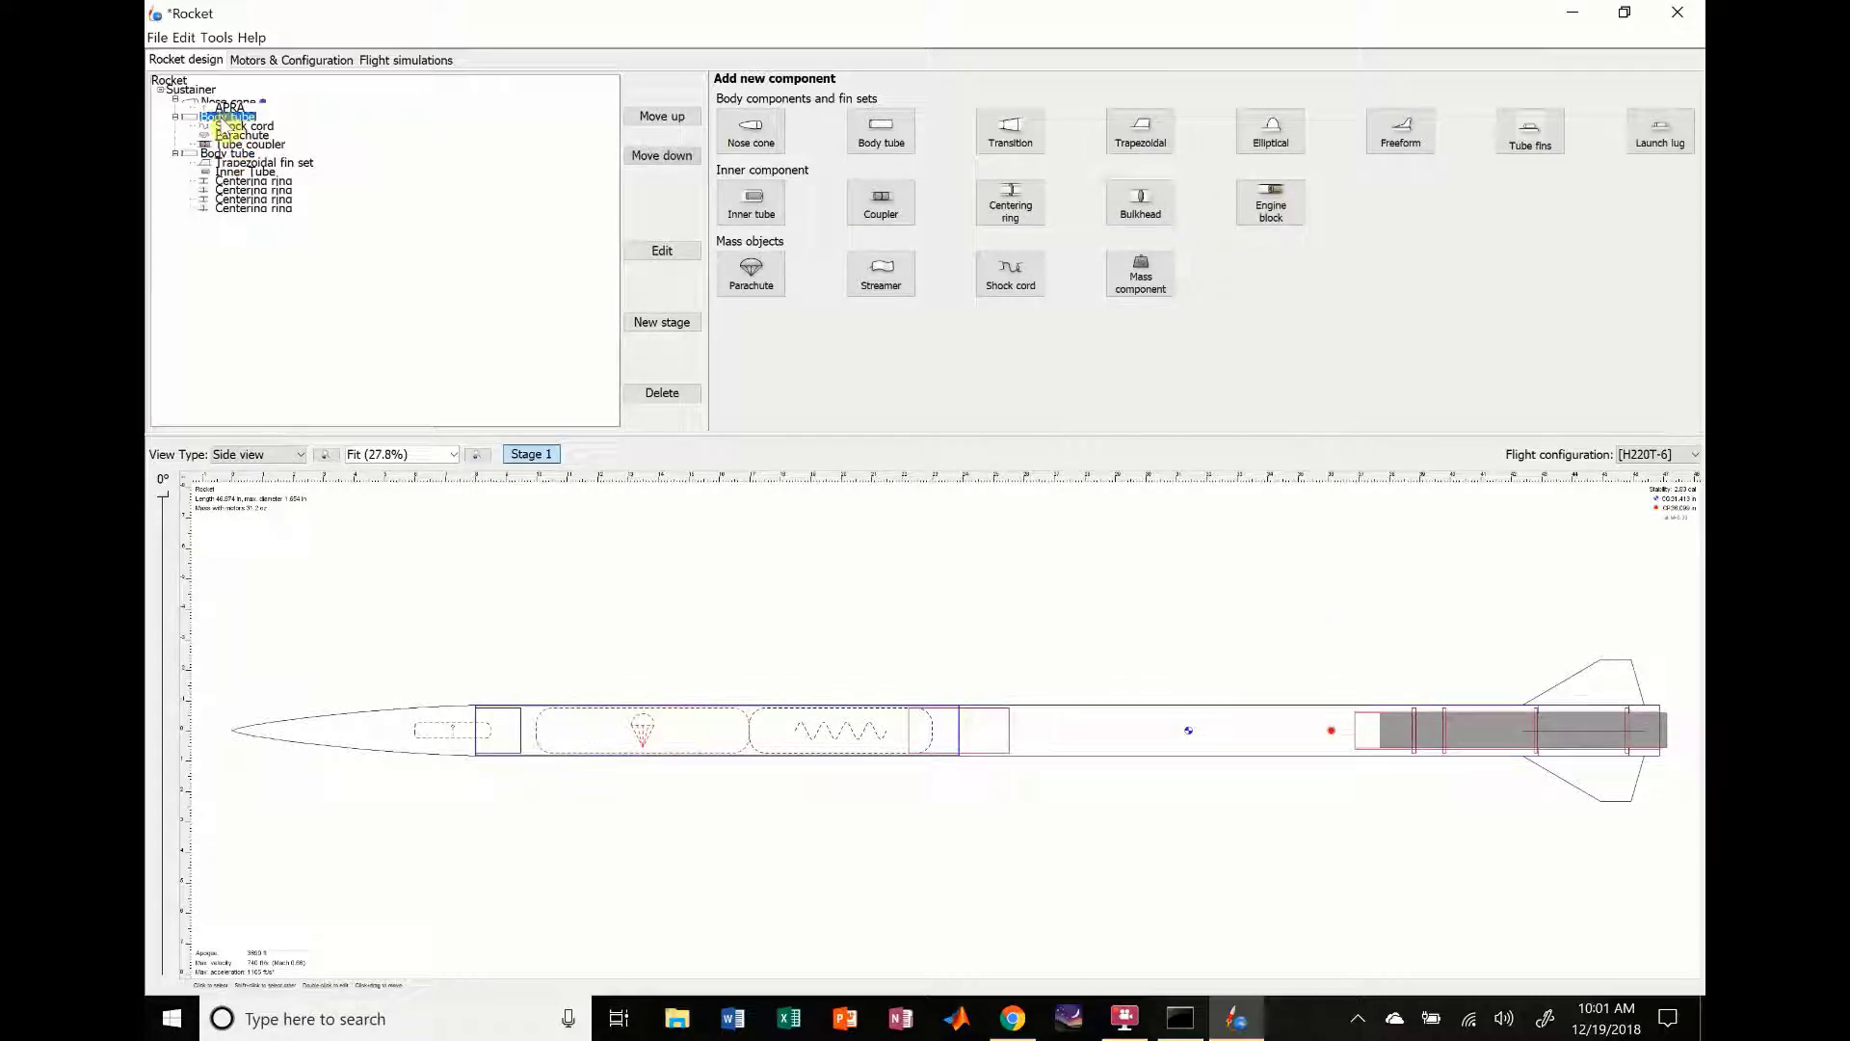
{"action": "left_click", "coordinate": [1044, 732]}
{"action": "left_click", "coordinate": [945, 734]}
{"action": "left_click", "coordinate": [1087, 740]}
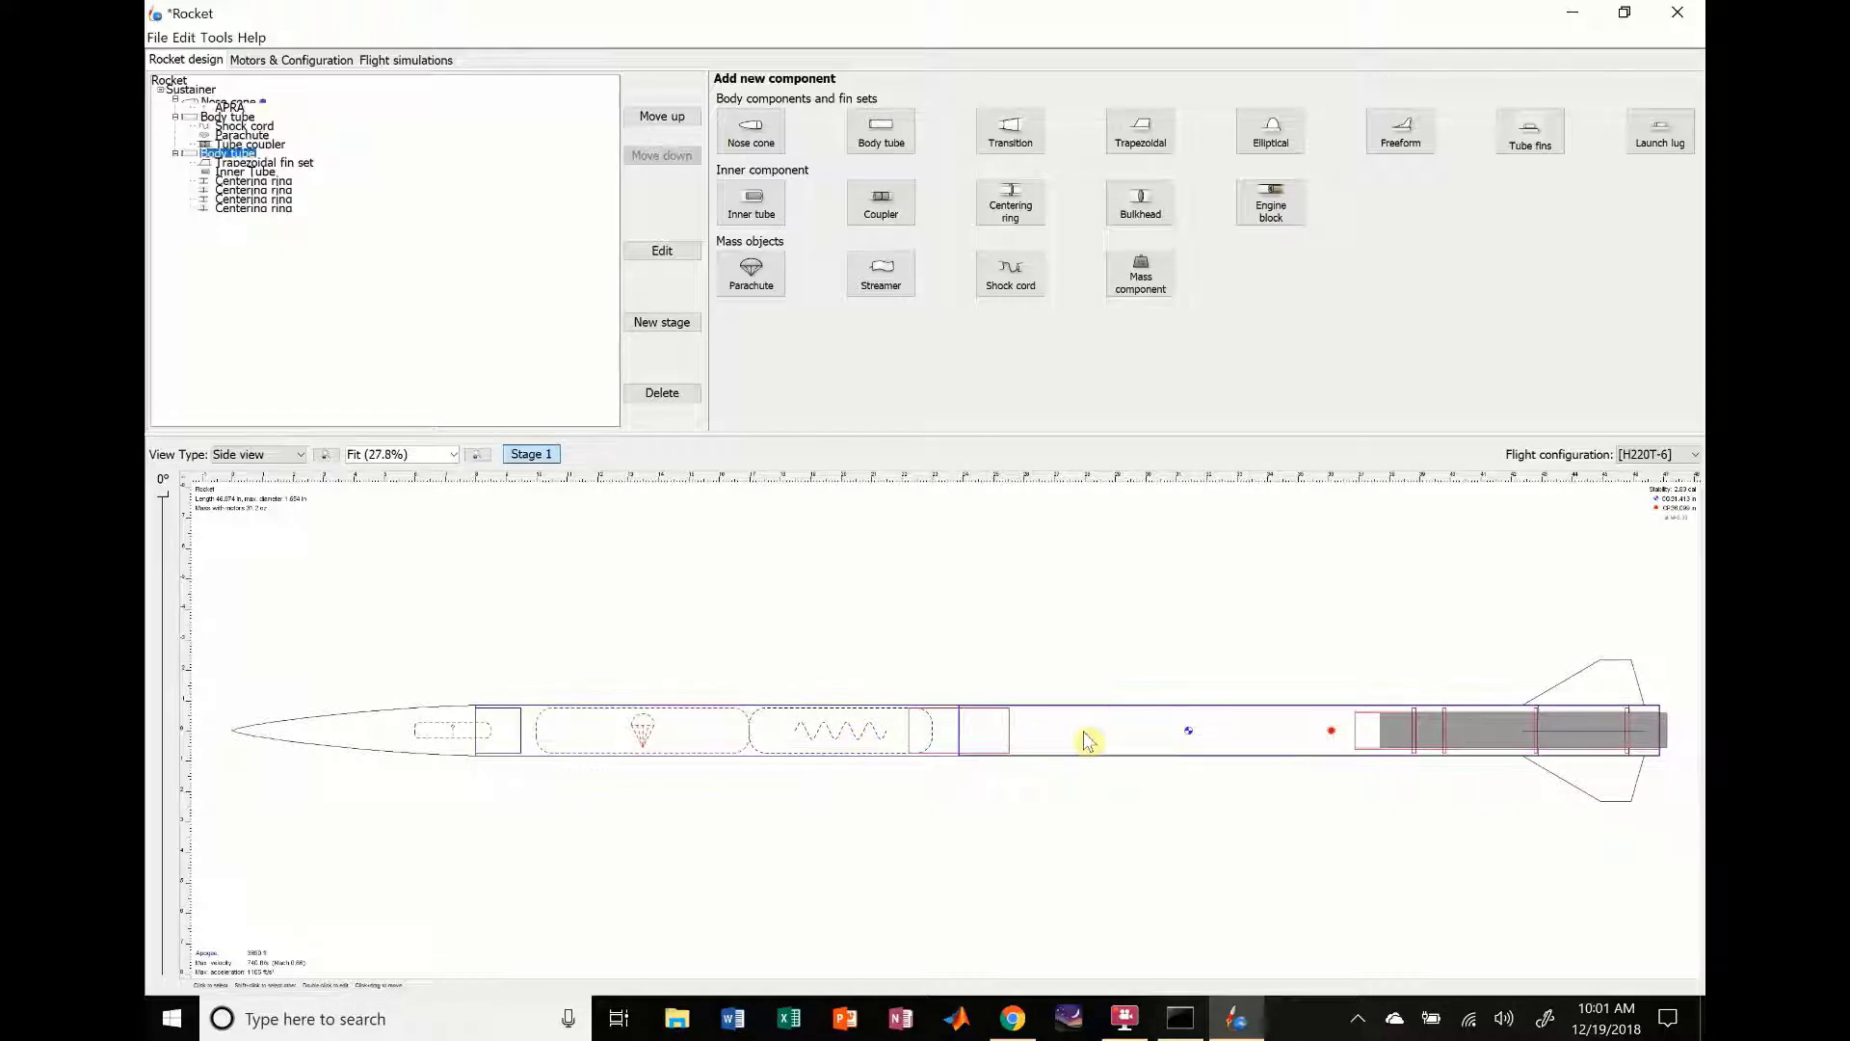
{"action": "left_click", "coordinate": [920, 739]}
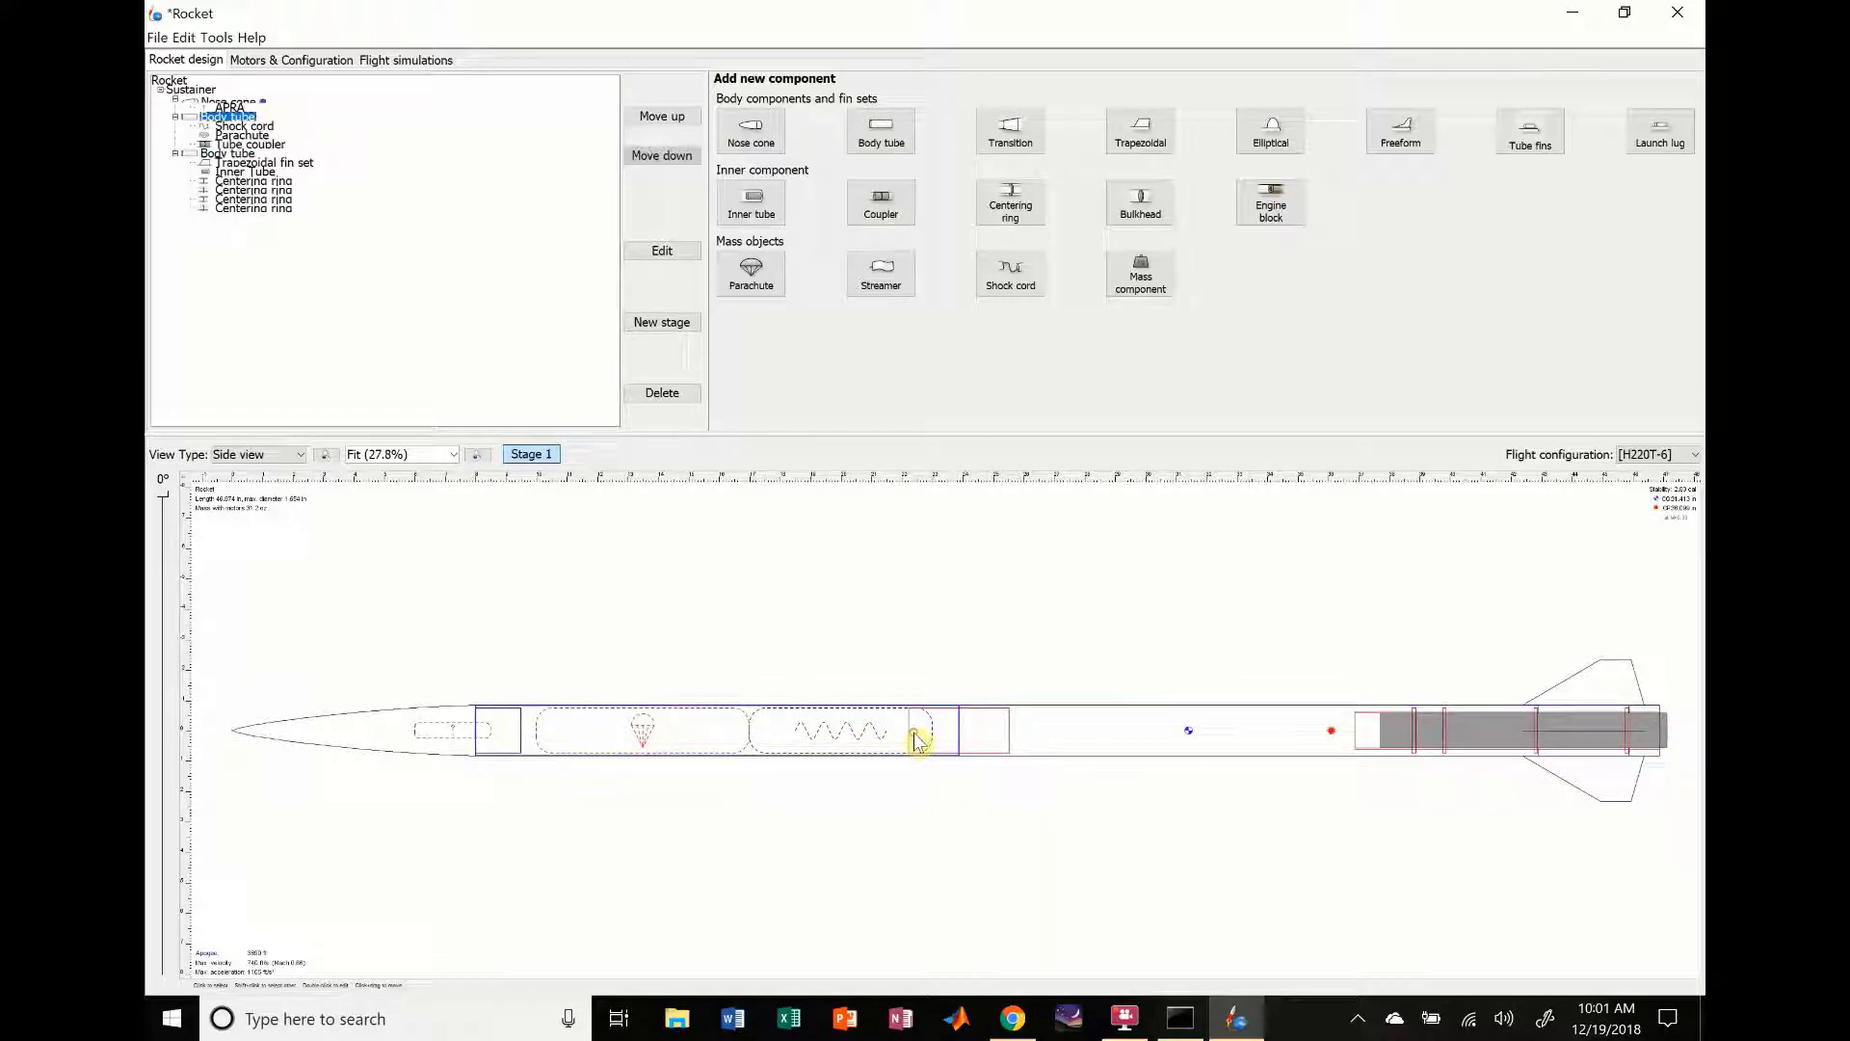
Step: Insert a 0.5 in body tube right after the front body tube
{"action": "left_click", "coordinate": [876, 147]}
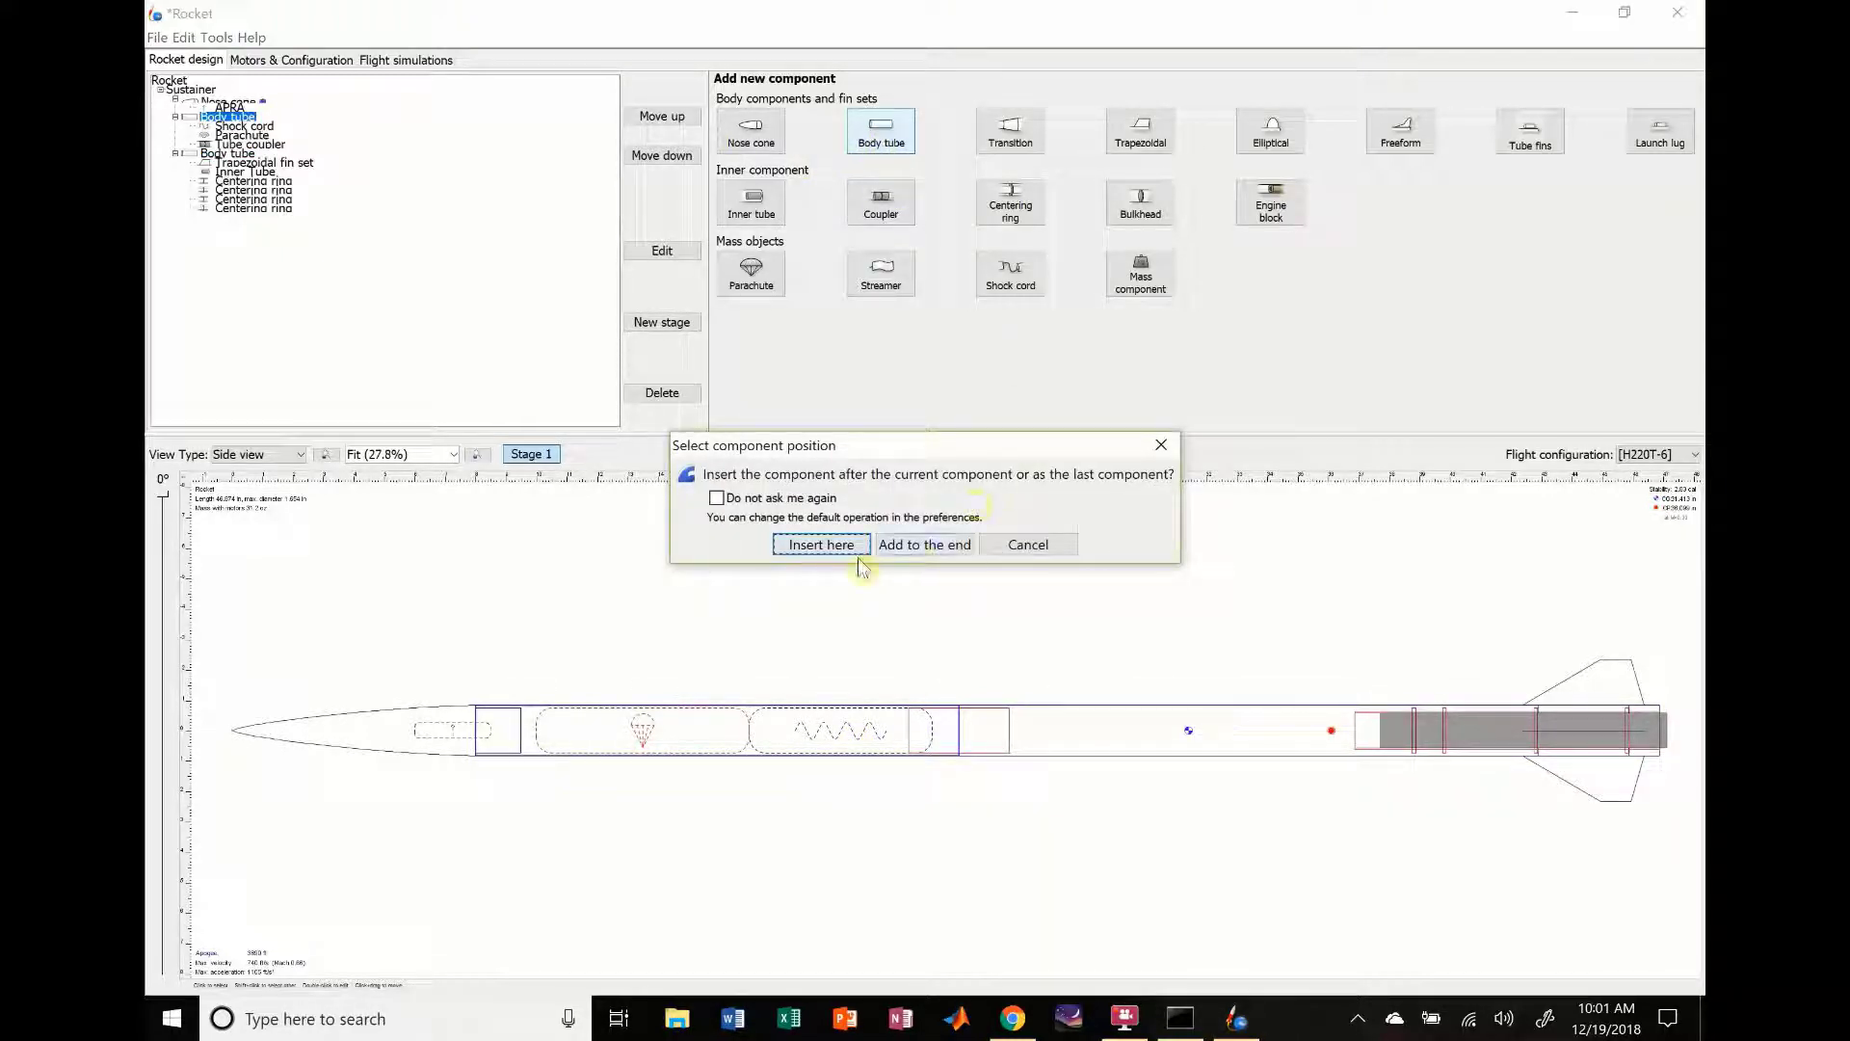
{"action": "left_click", "coordinate": [826, 546]}
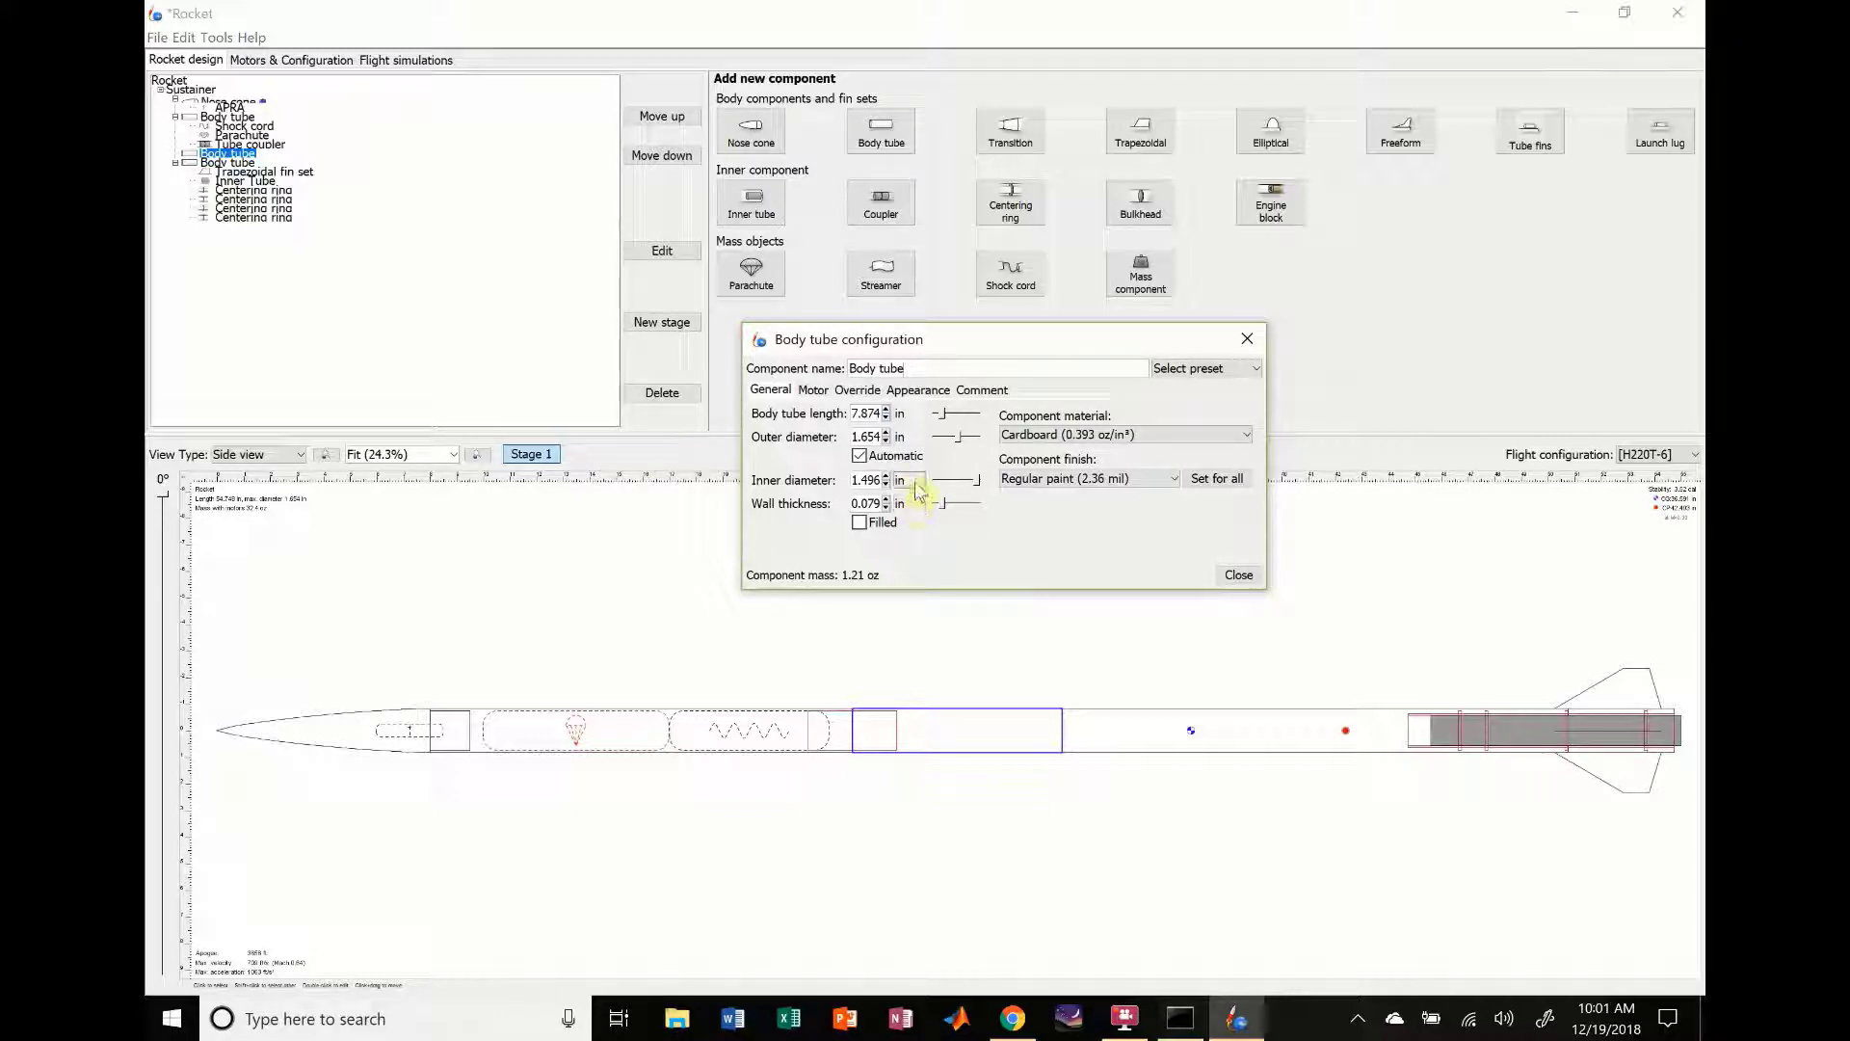
{"action": "double_click", "coordinate": [876, 416]}
{"action": "type", "text": "0.5"}
{"action": "key", "text": "Return"}
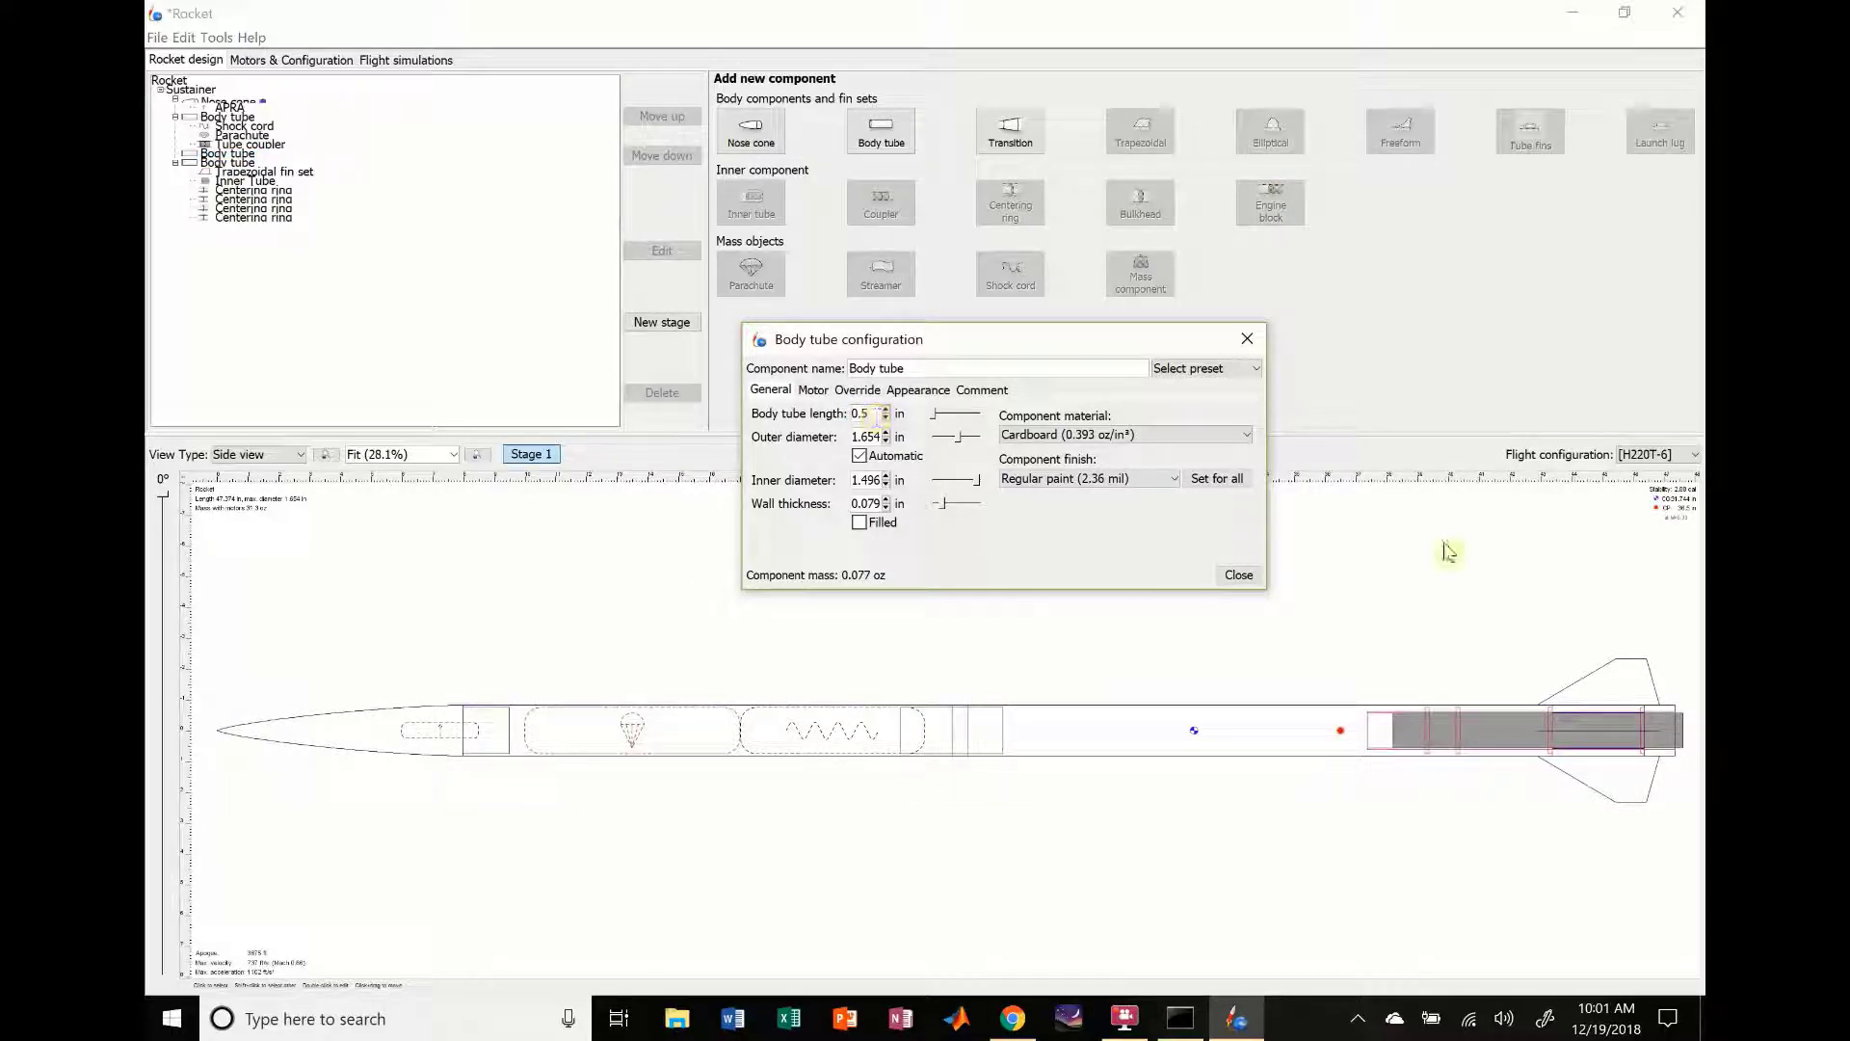
{"action": "left_click", "coordinate": [1227, 581]}
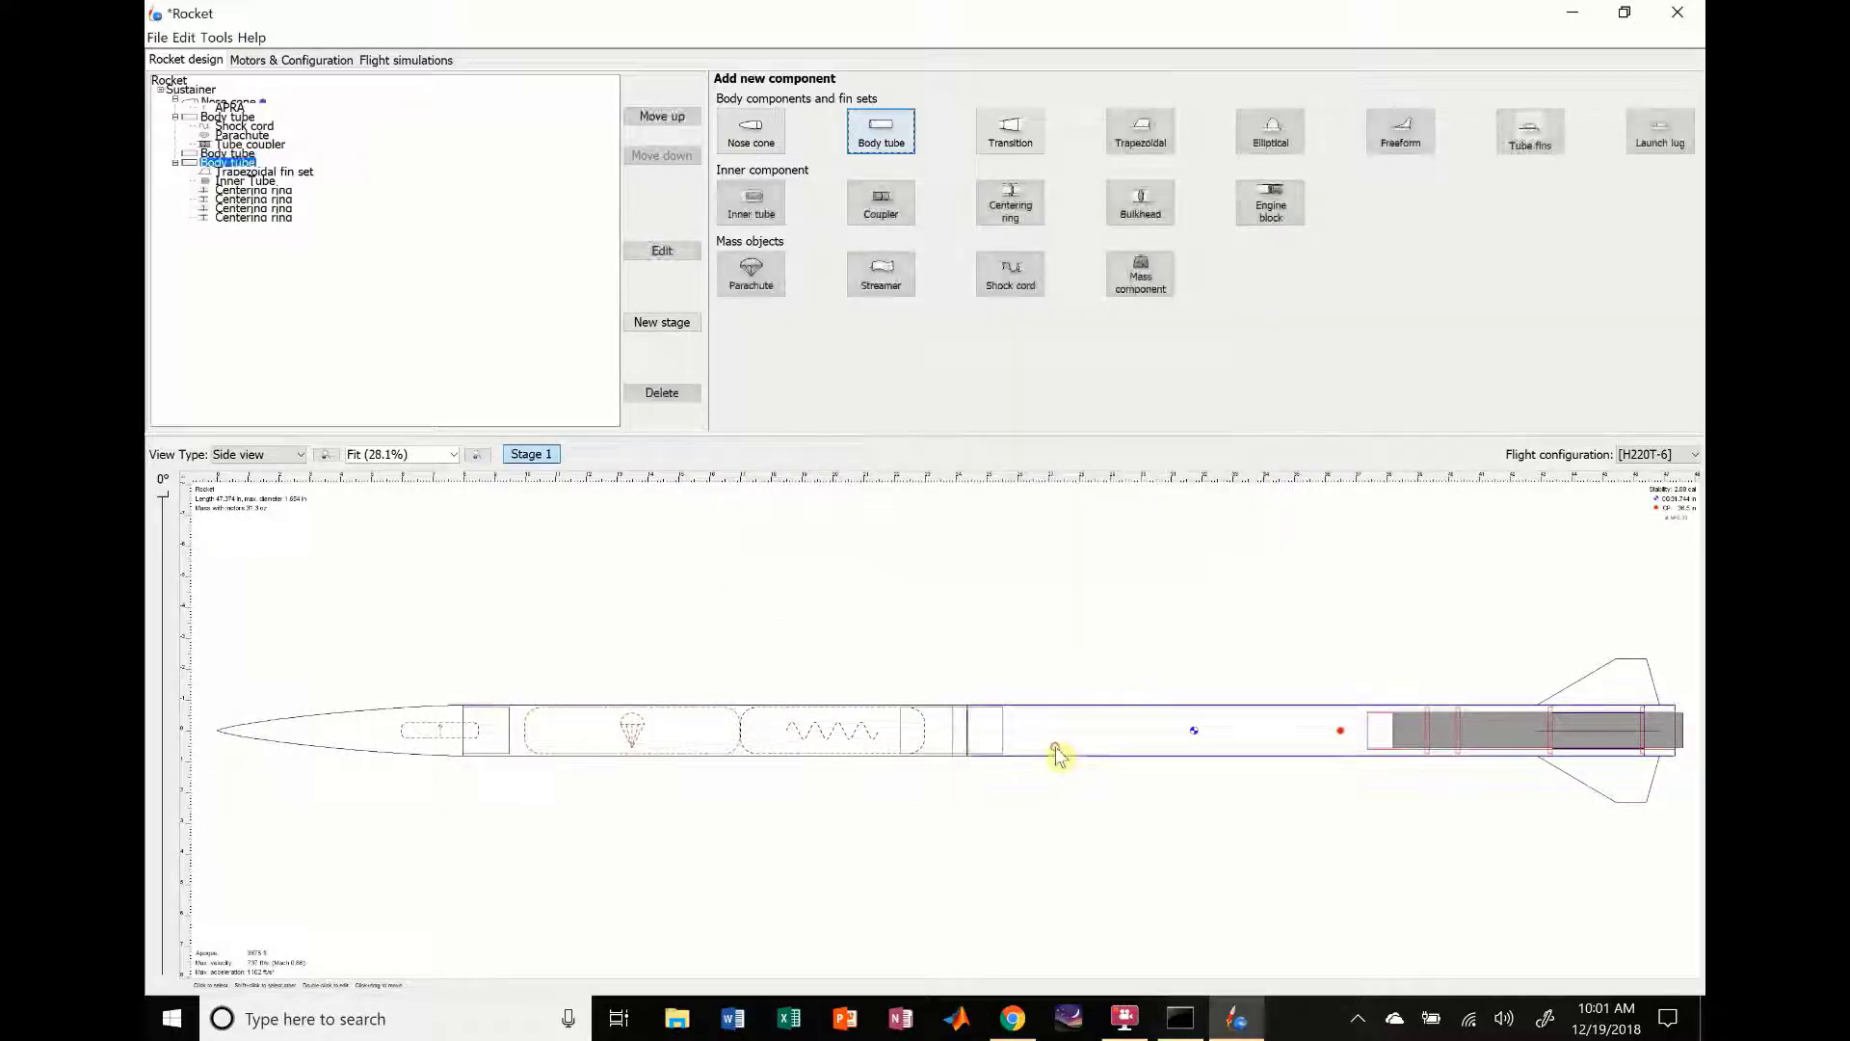
{"action": "left_click", "coordinate": [963, 730]}
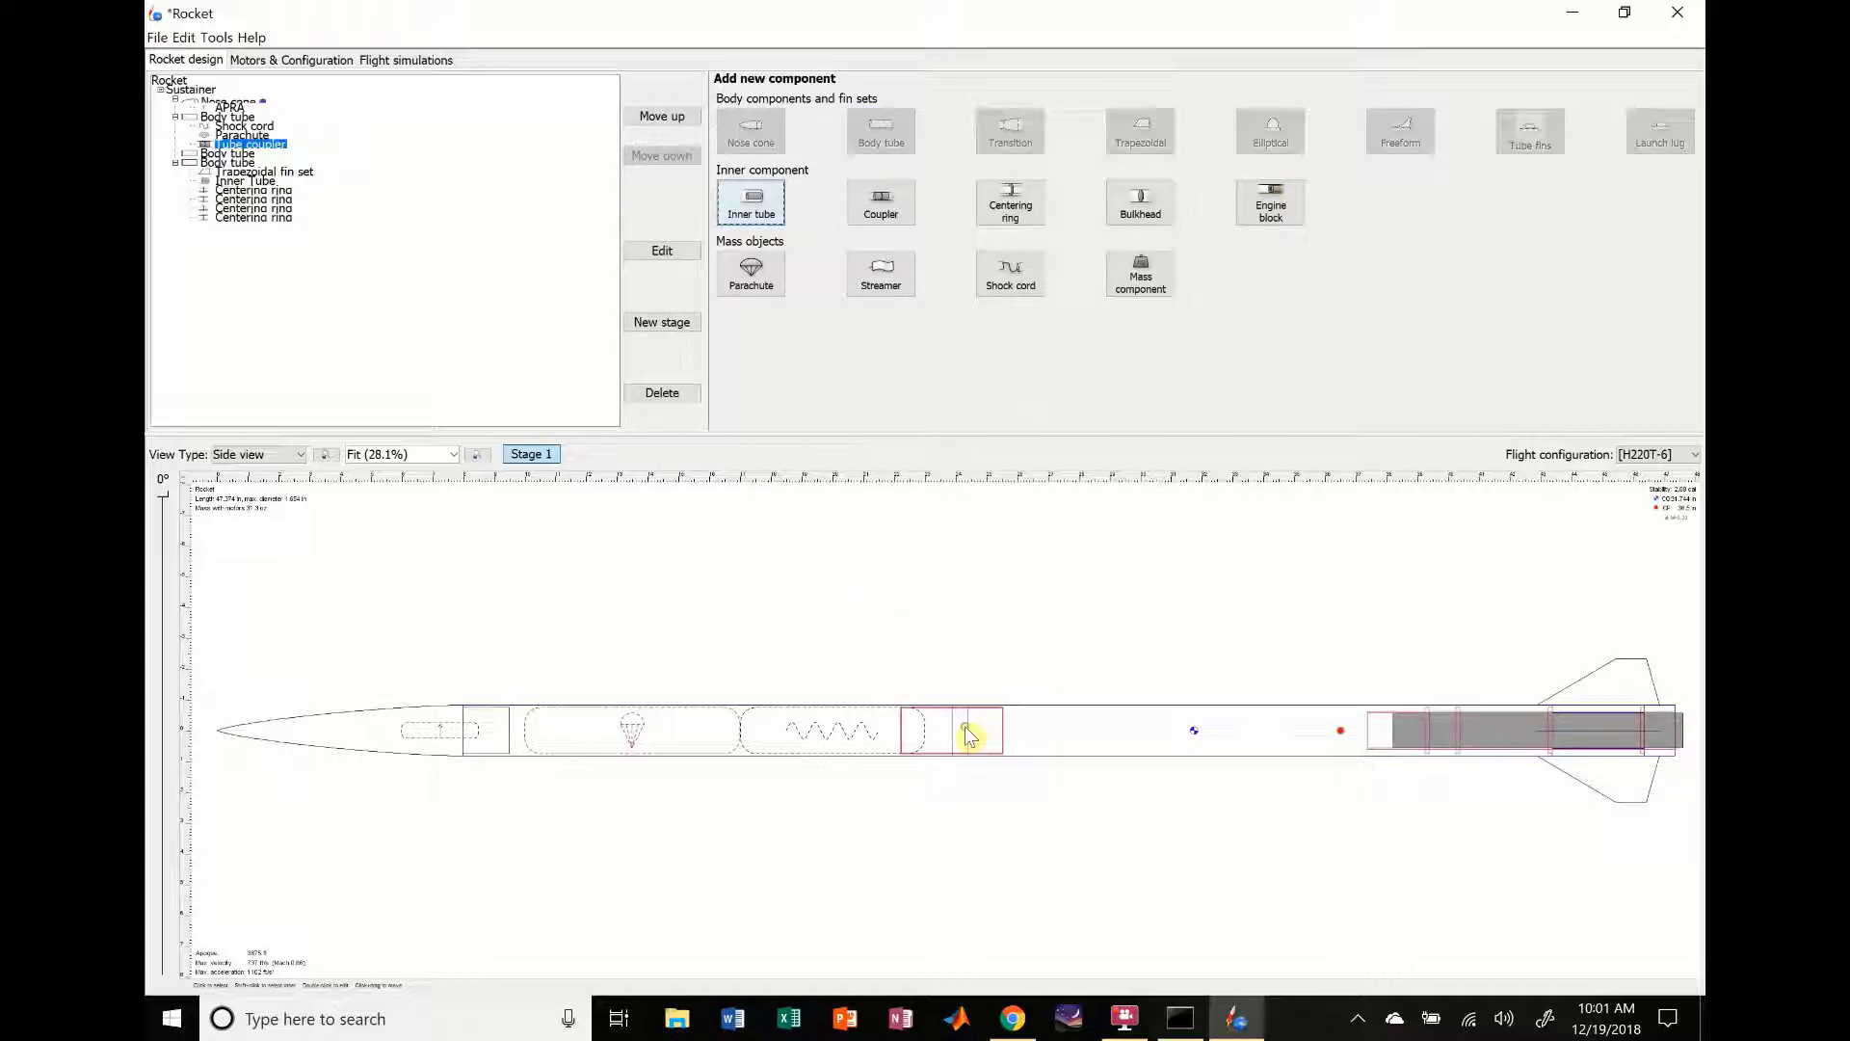
{"action": "left_click", "coordinate": [216, 155]}
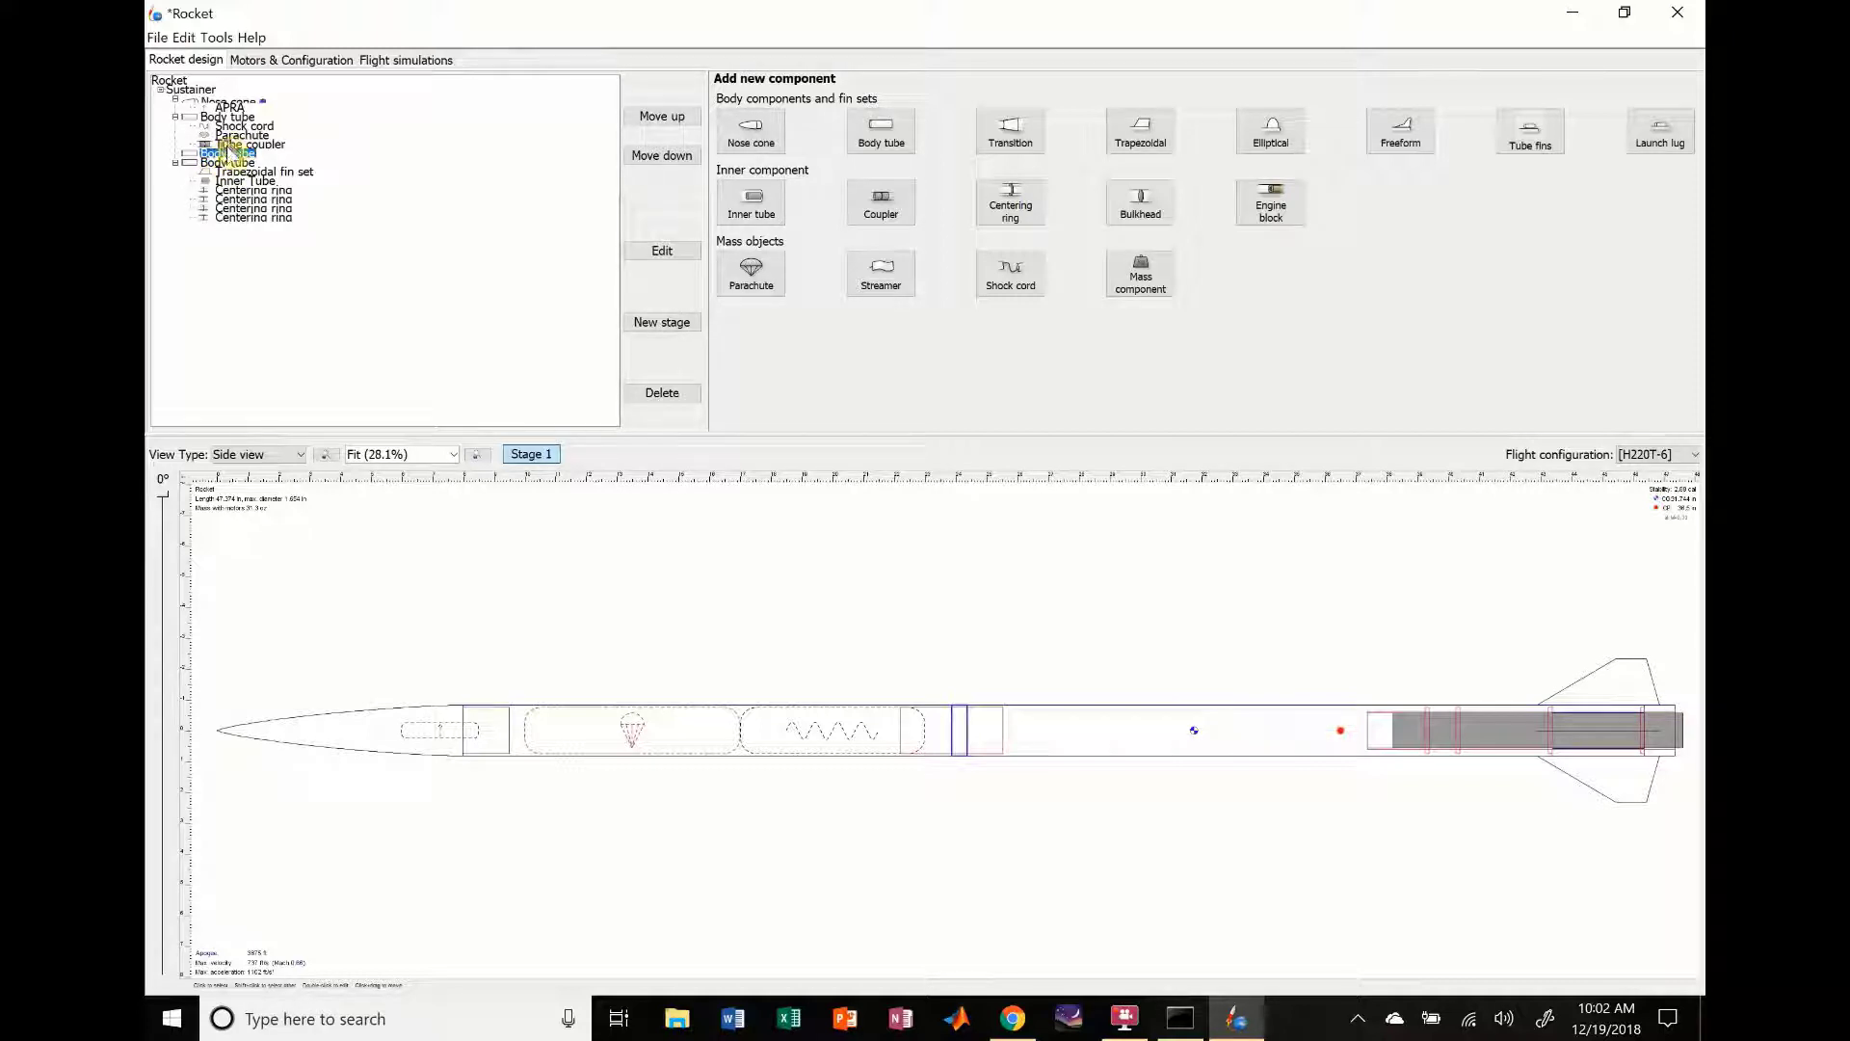
Step: Lengthen the tube coupler to 94 mm
{"action": "double_click", "coordinate": [241, 144]}
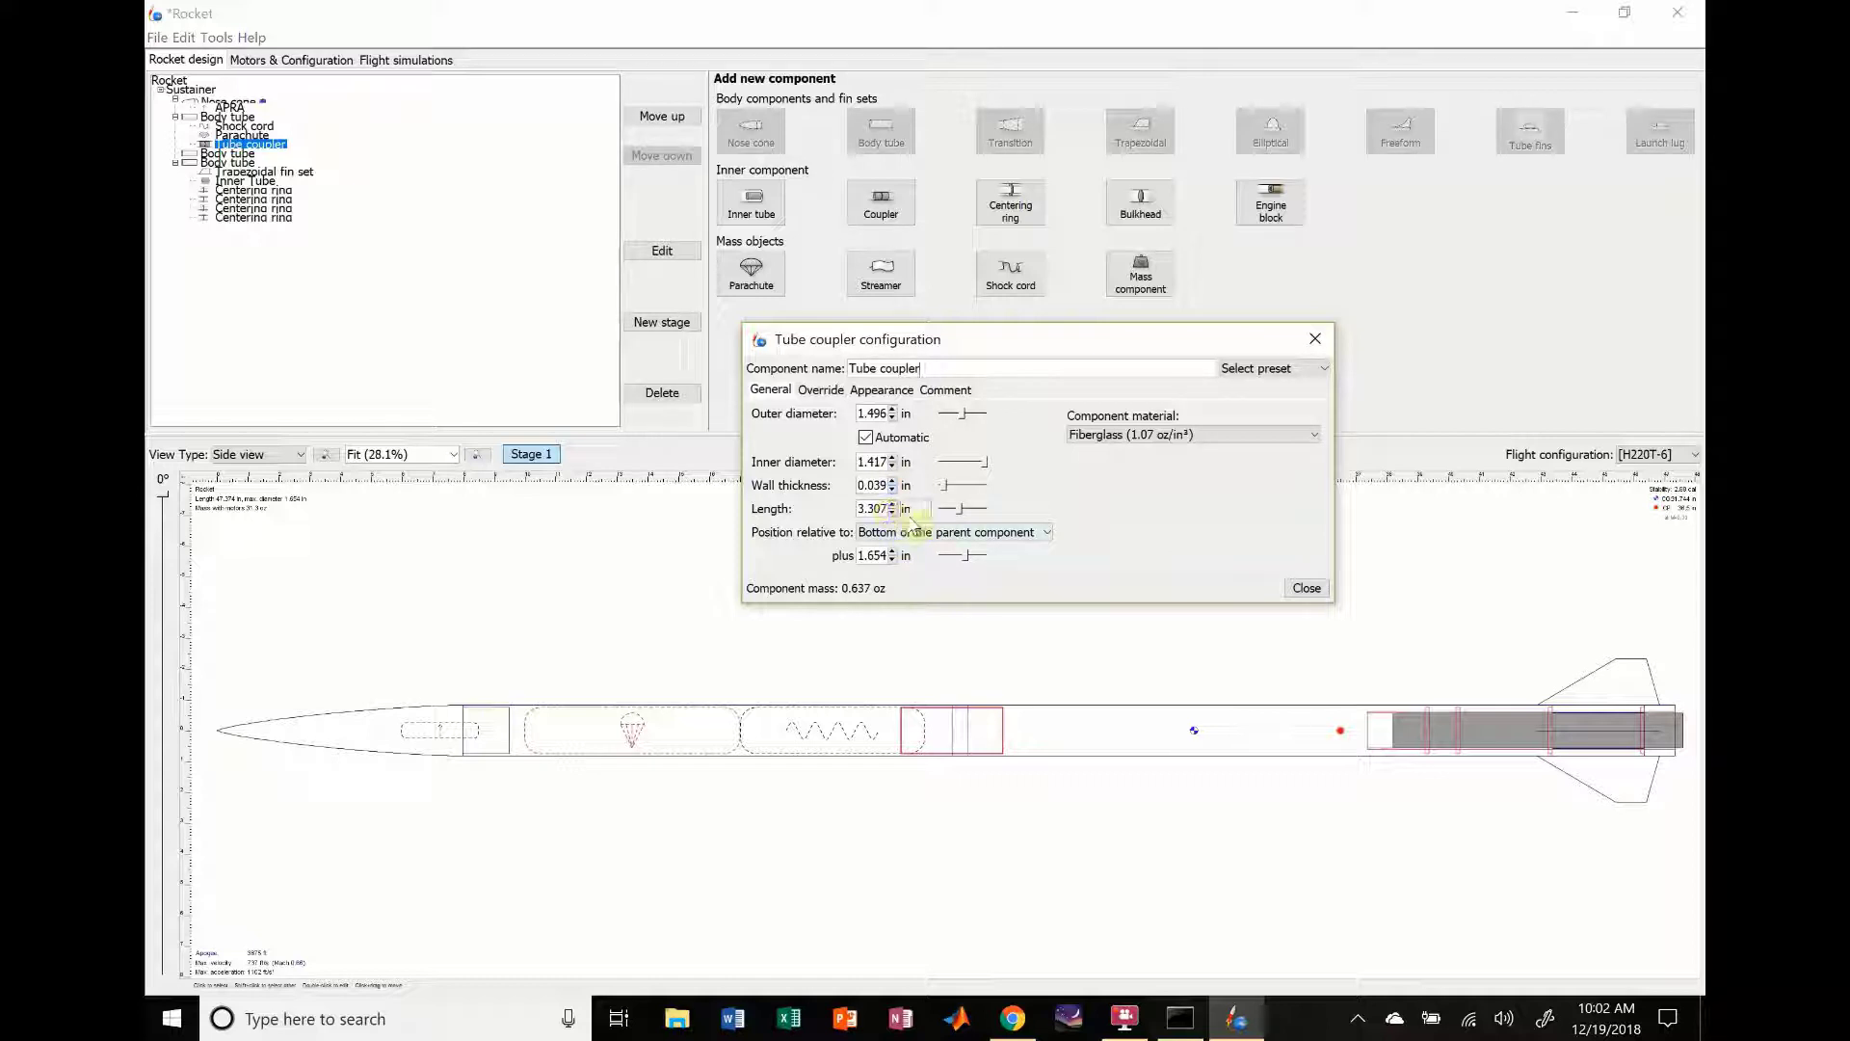
{"action": "left_click", "coordinate": [906, 508]}
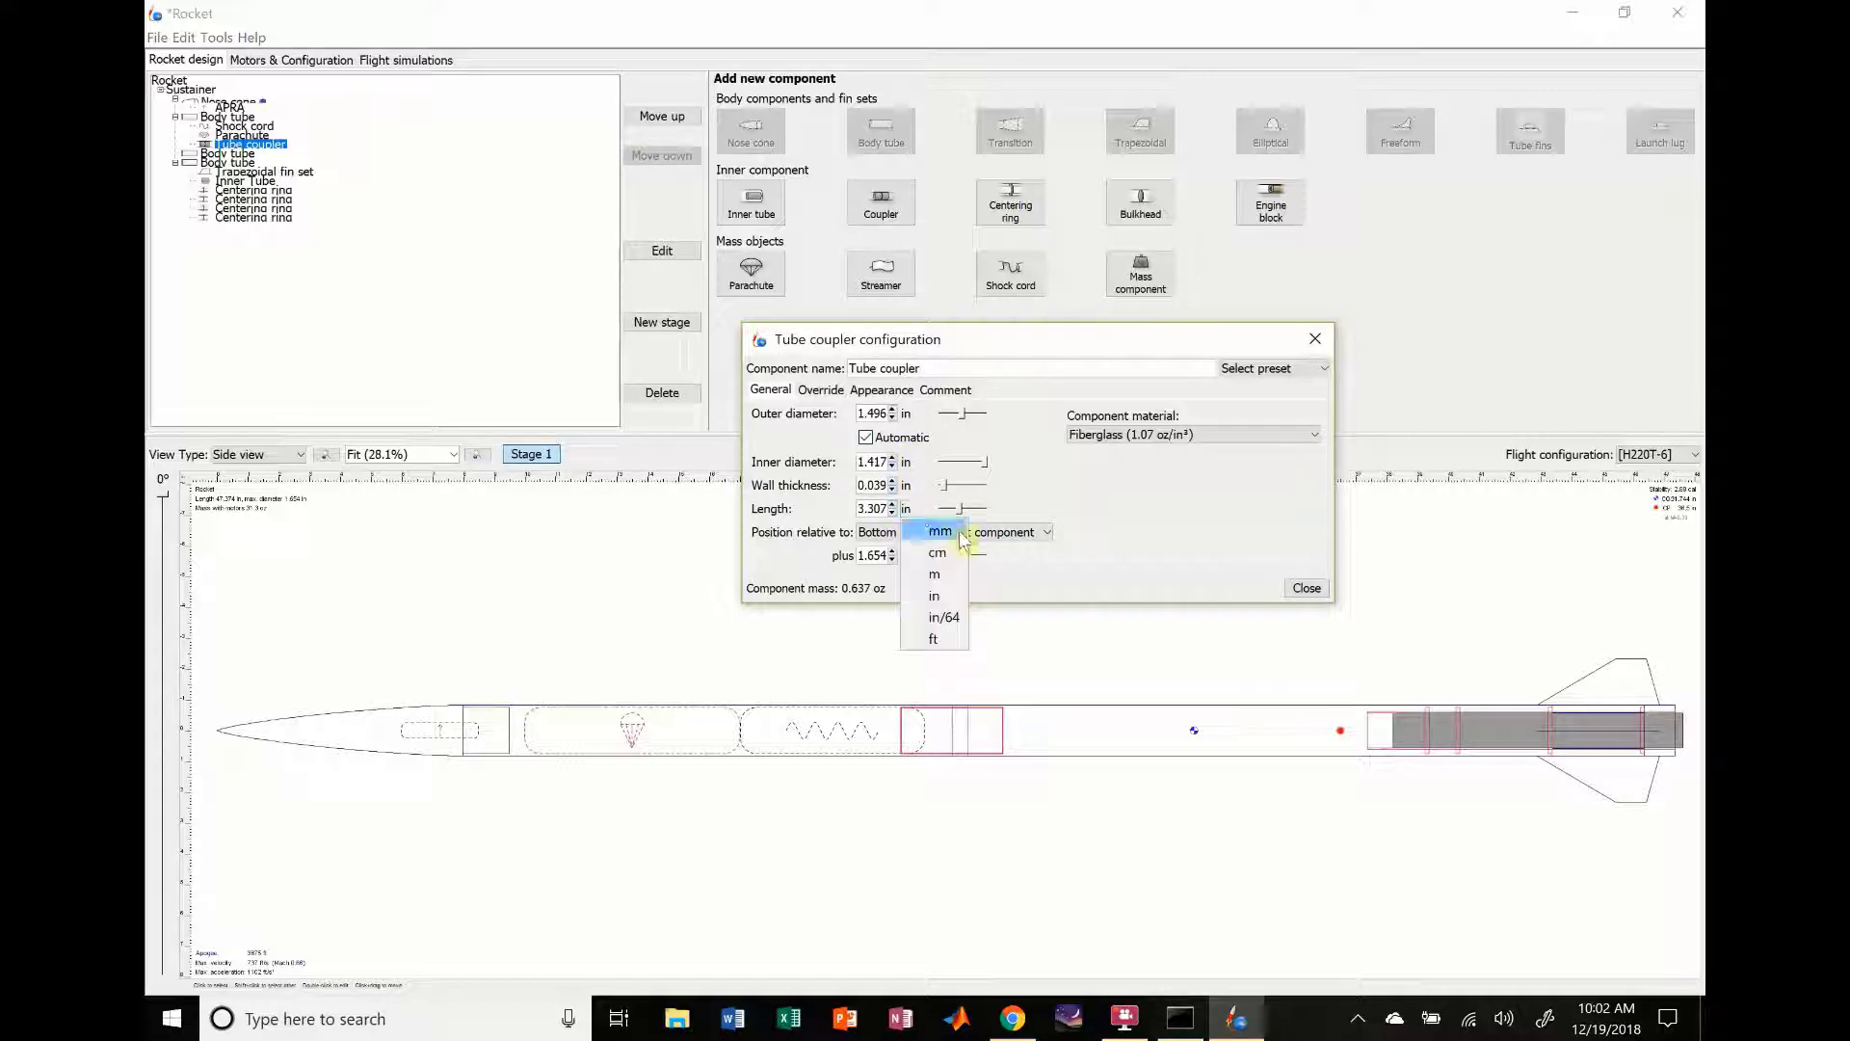
{"action": "left_click", "coordinate": [961, 533]}
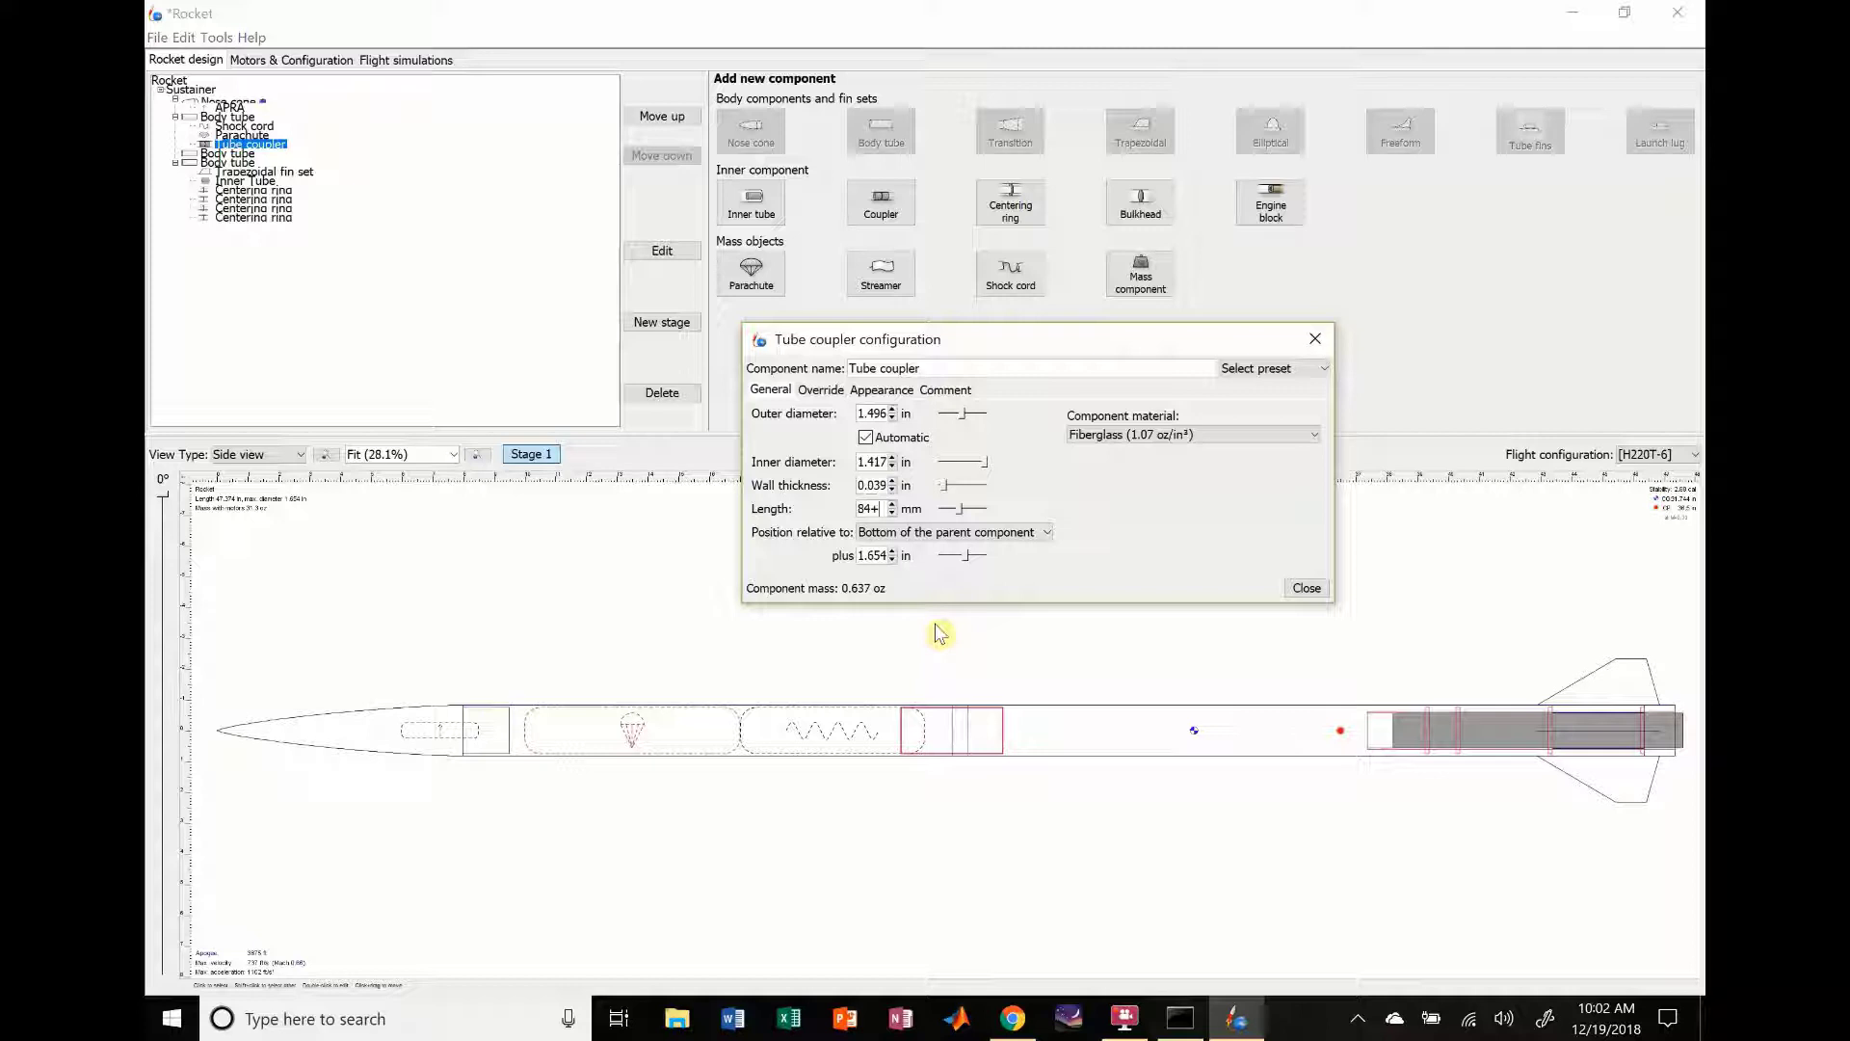
{"action": "type", "text": "10"}
{"action": "key", "text": "Return"}
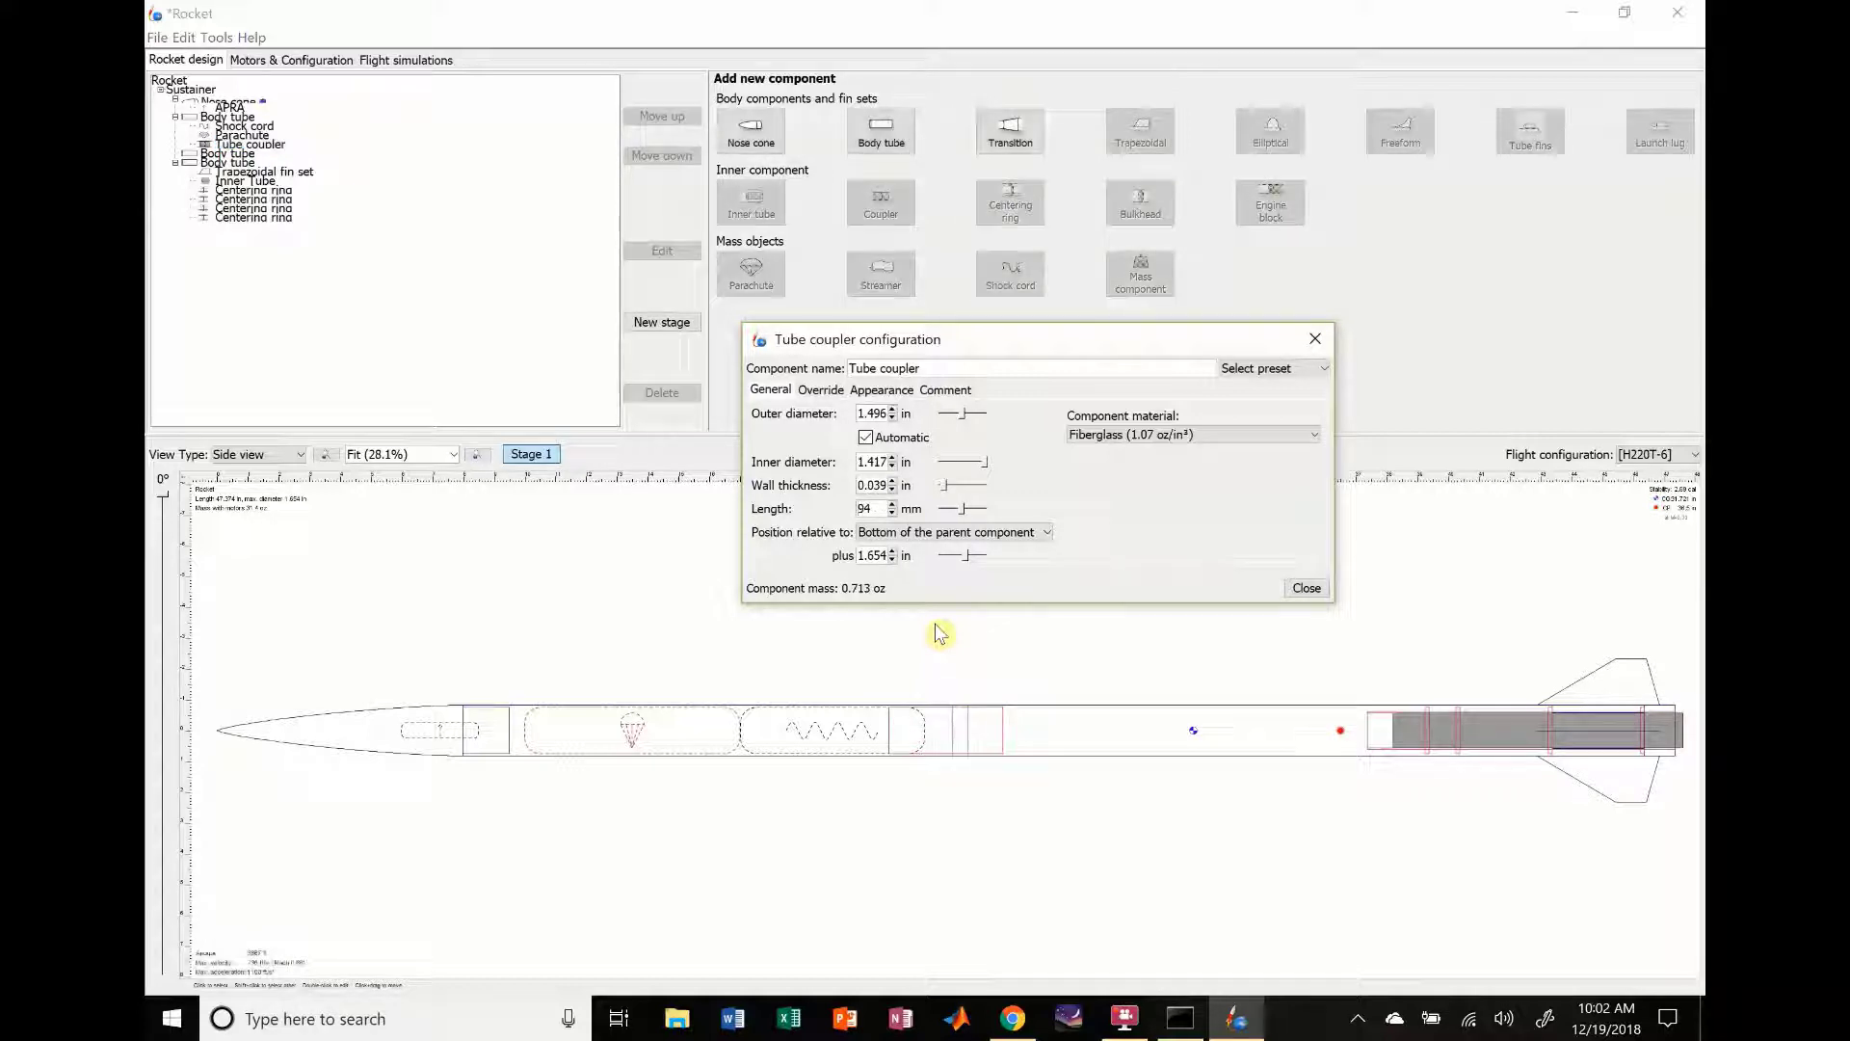
Step: Set the tube coupler's offset to 50 mm from its parent tube's bottom
{"action": "left_click", "coordinate": [906, 555]}
{"action": "left_click", "coordinate": [921, 575]}
{"action": "type", "text": "47"}
{"action": "key", "text": "Return"}
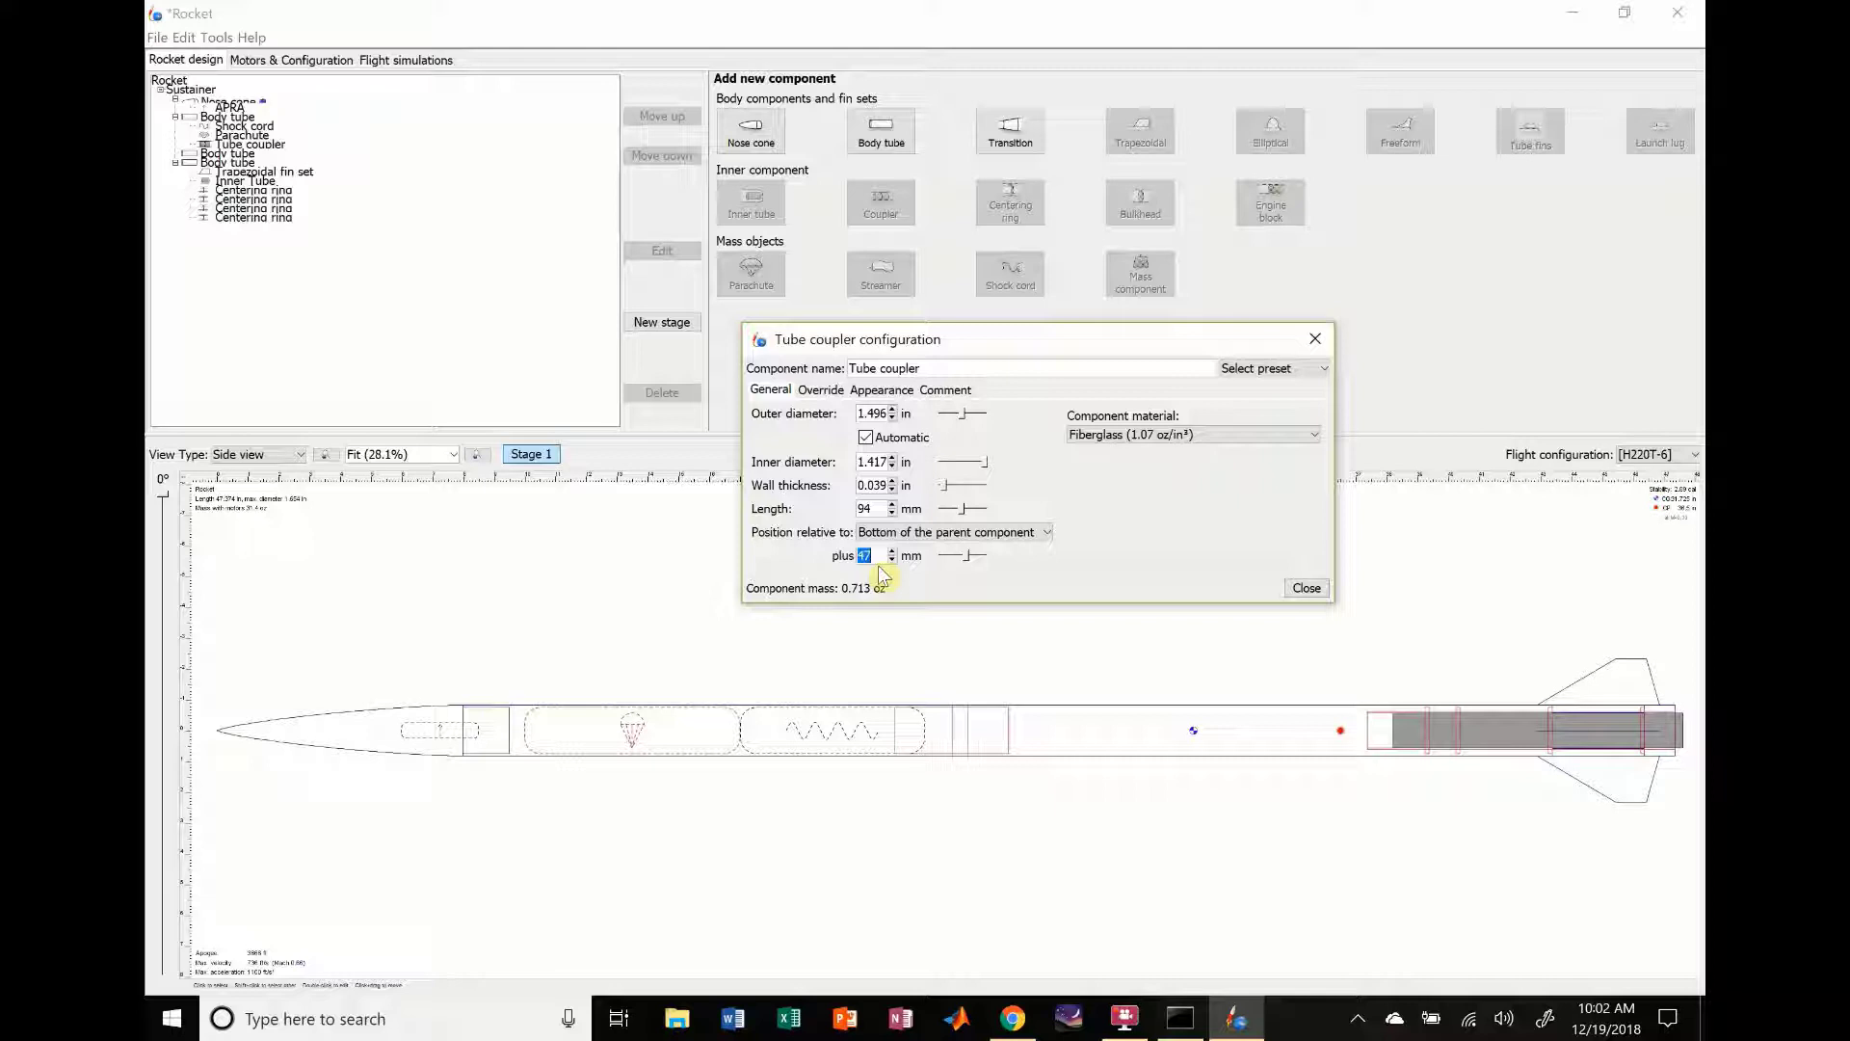
{"action": "type", "text": "50"}
{"action": "key", "text": "Return"}
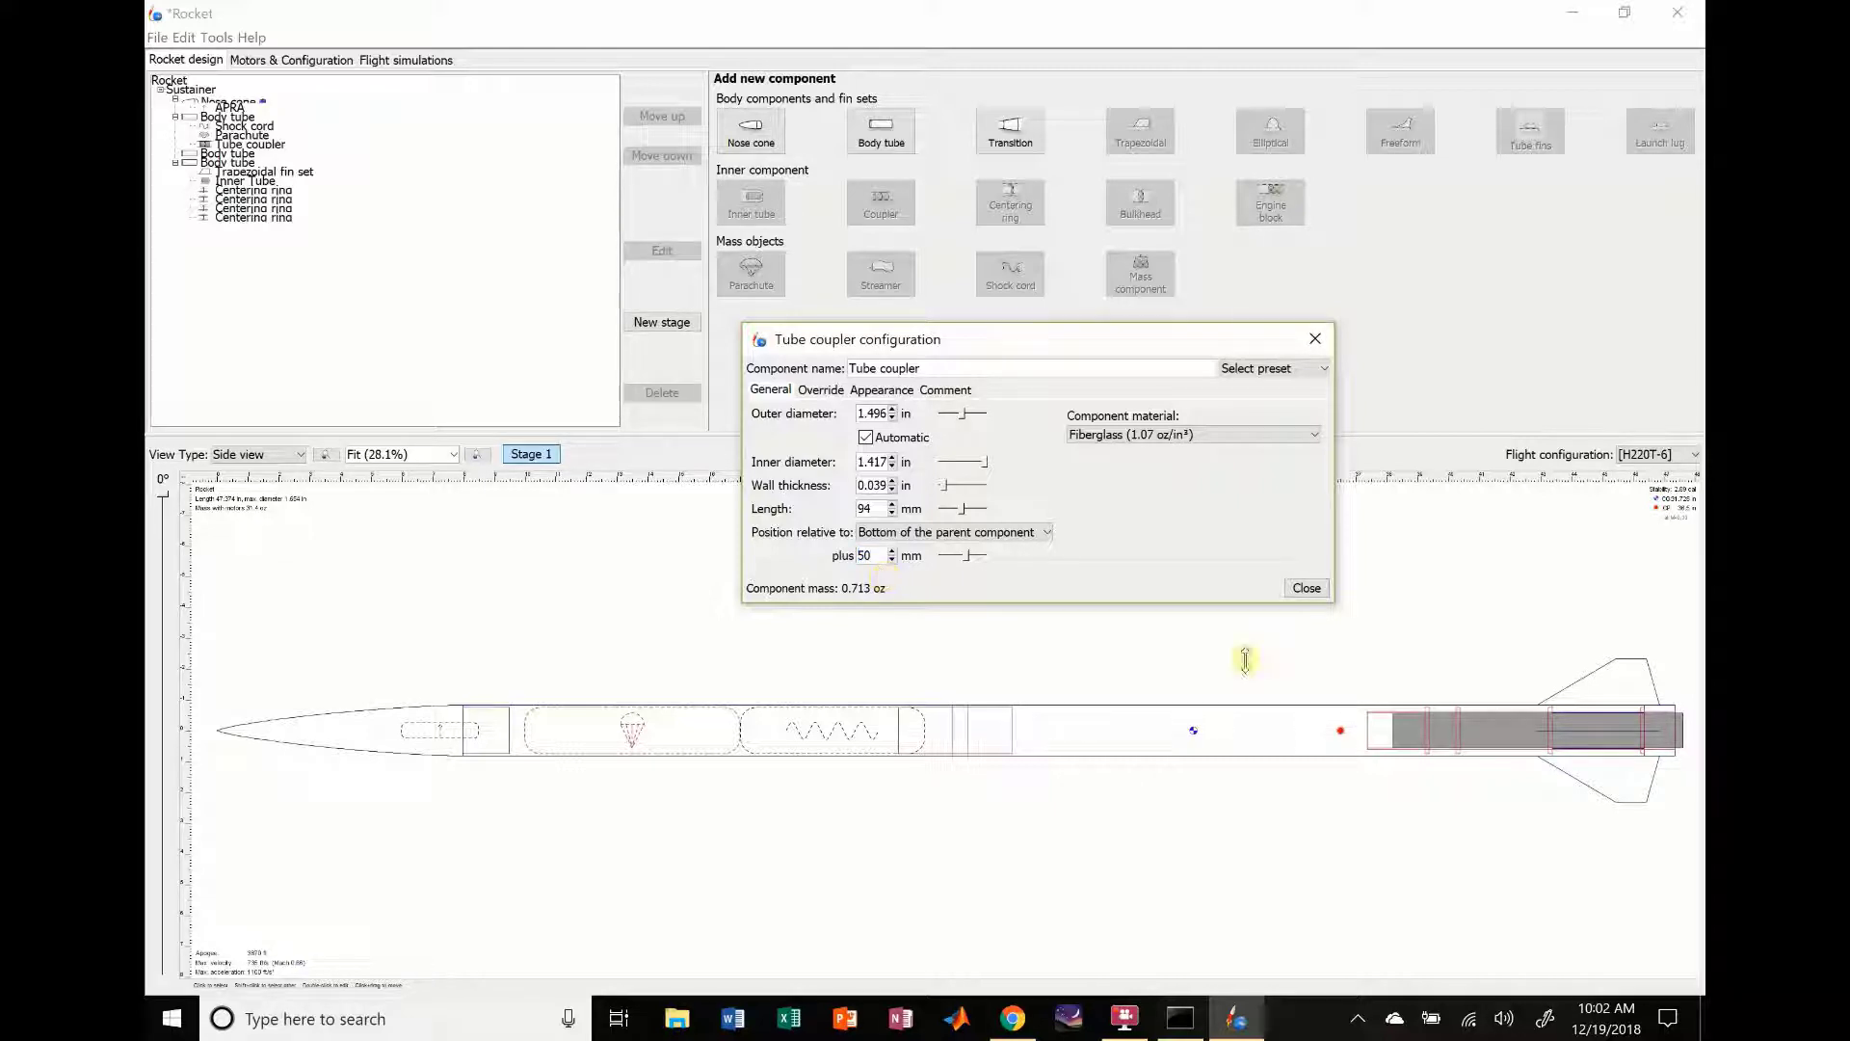
Step: Close the coupler settings and lengthen the front body tube by one inch to 16.874 in
{"action": "left_click", "coordinate": [1294, 595]}
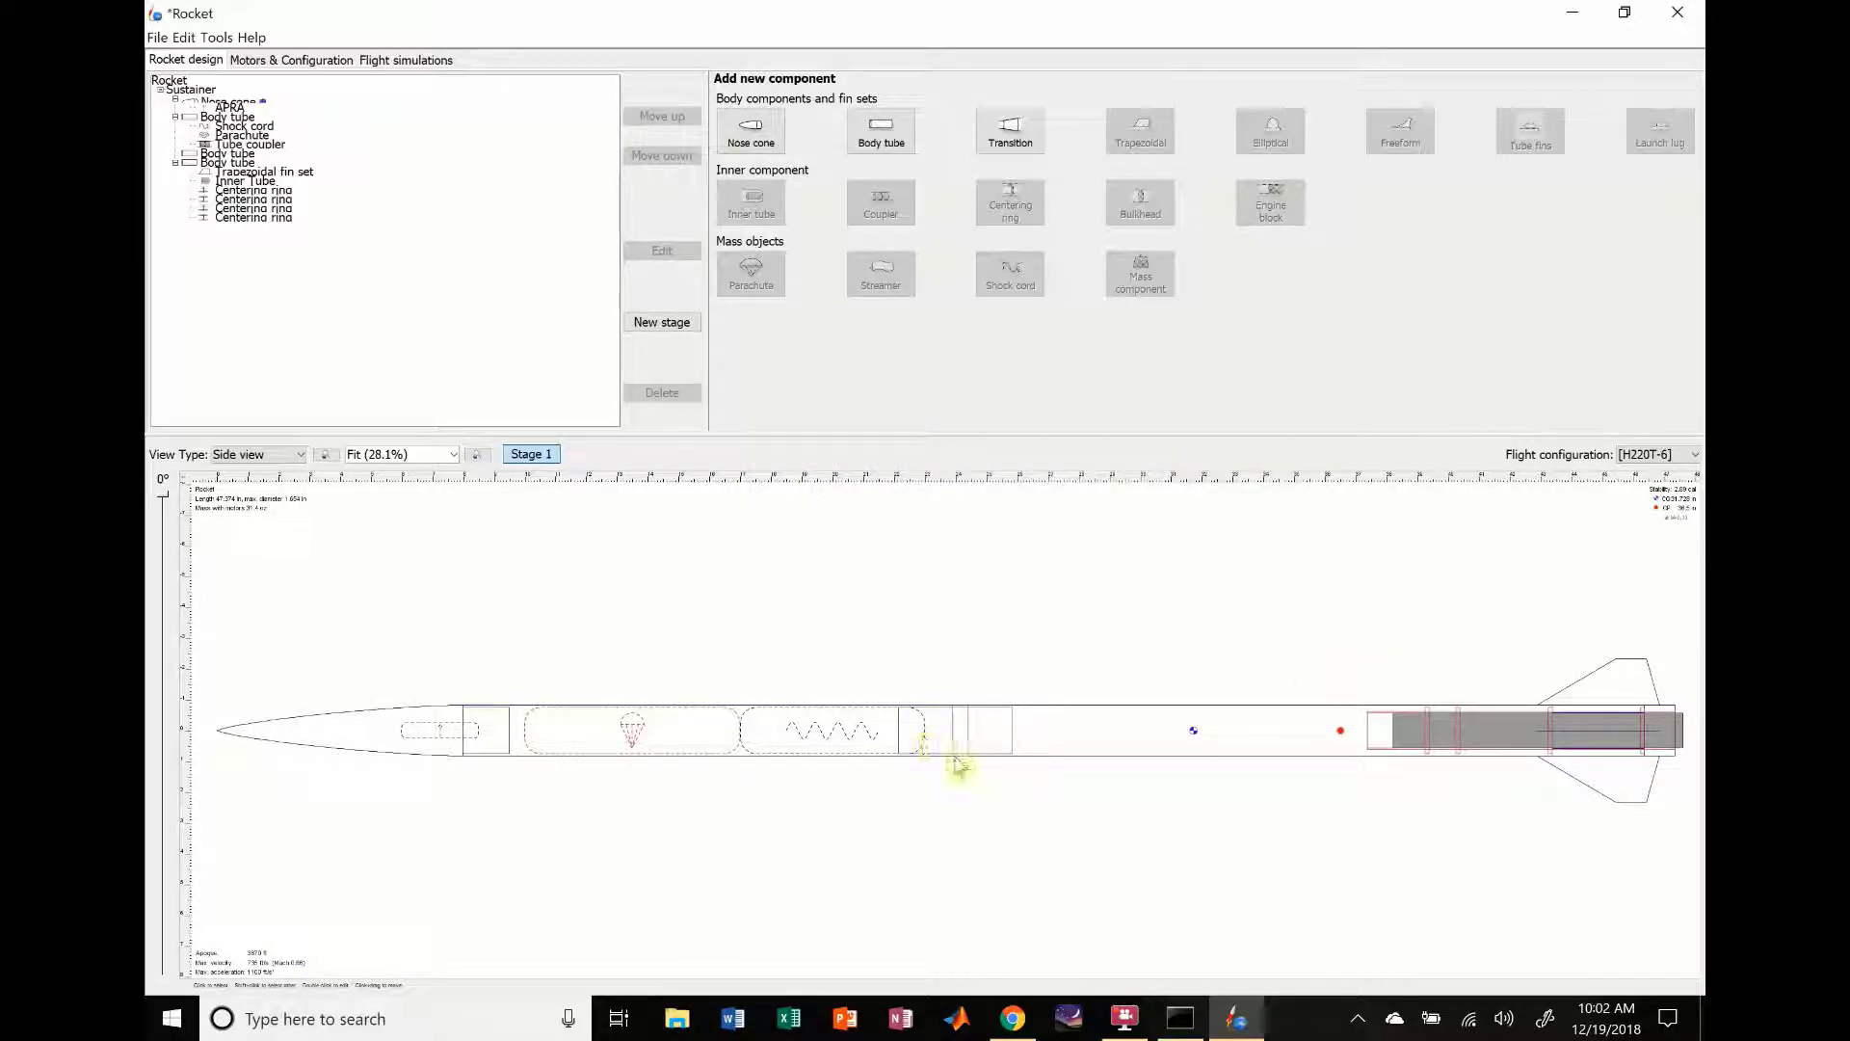
{"action": "left_click", "coordinate": [799, 738]}
{"action": "double_click", "coordinate": [799, 738]}
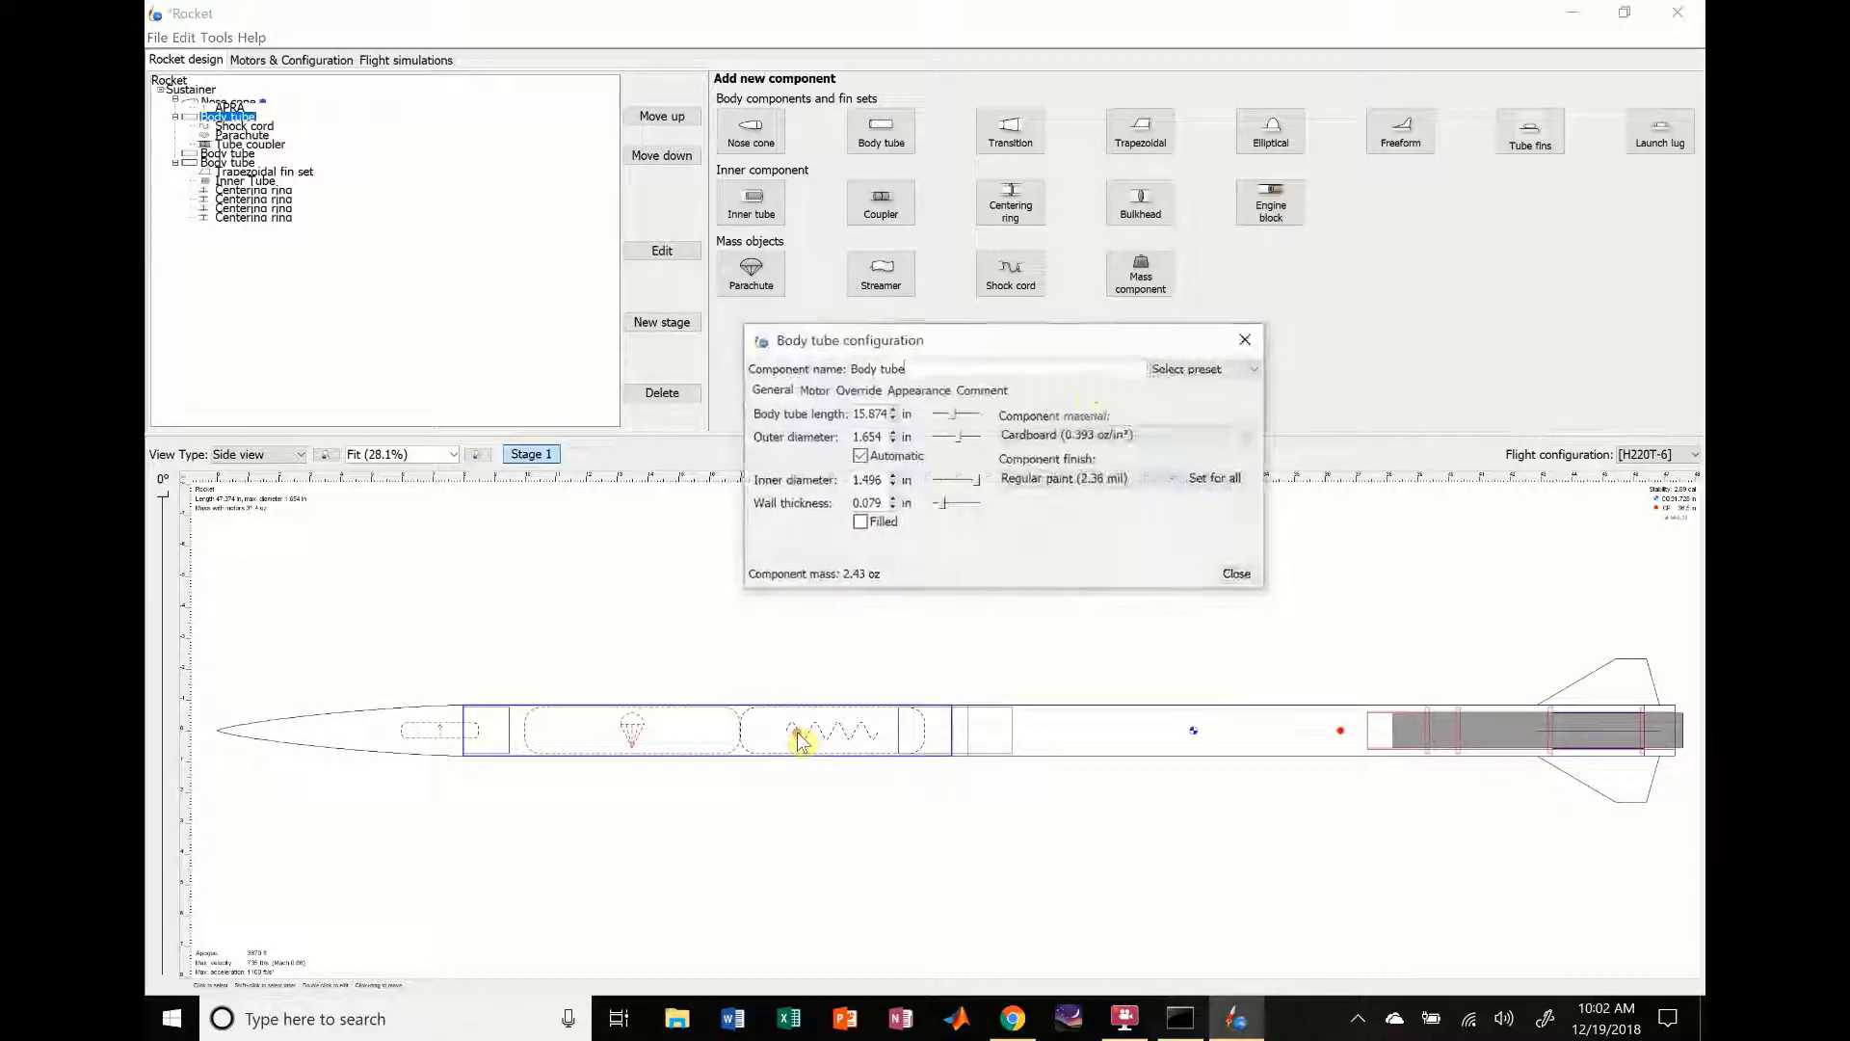
{"action": "left_click", "coordinate": [894, 409]}
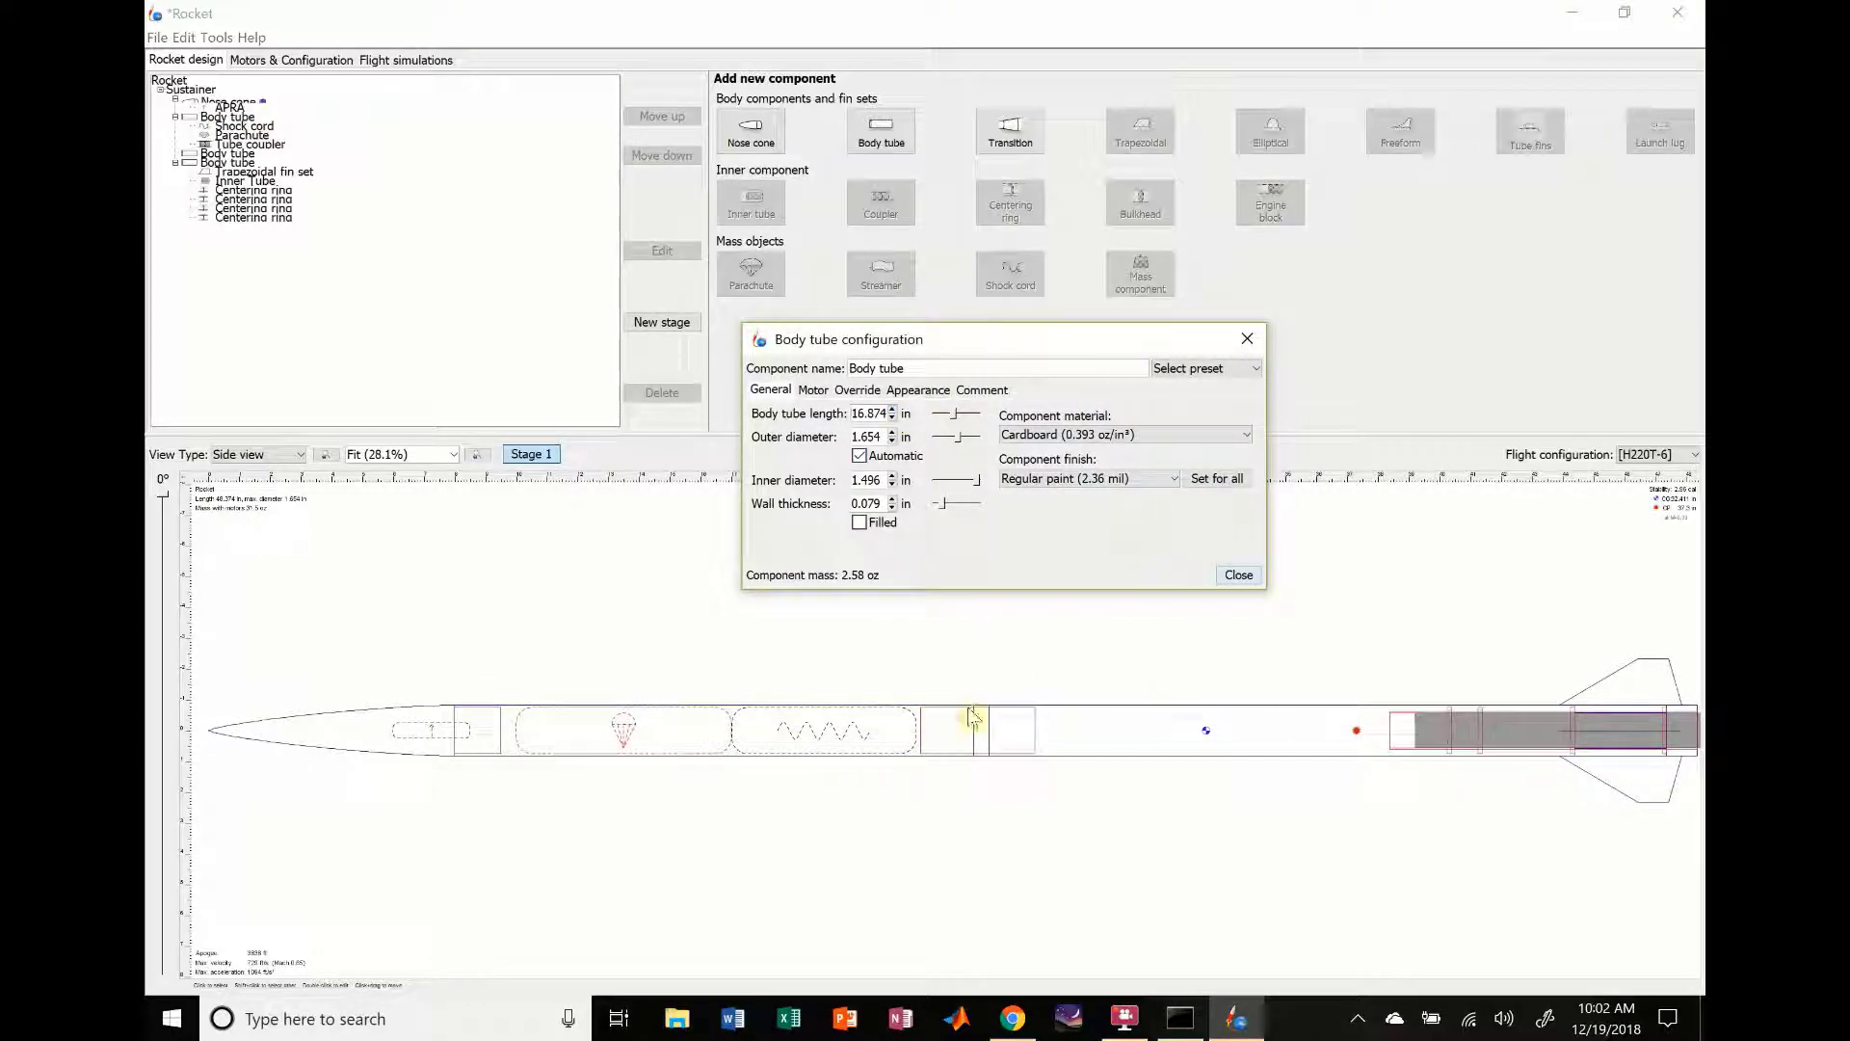
{"action": "left_click", "coordinate": [1239, 575]}
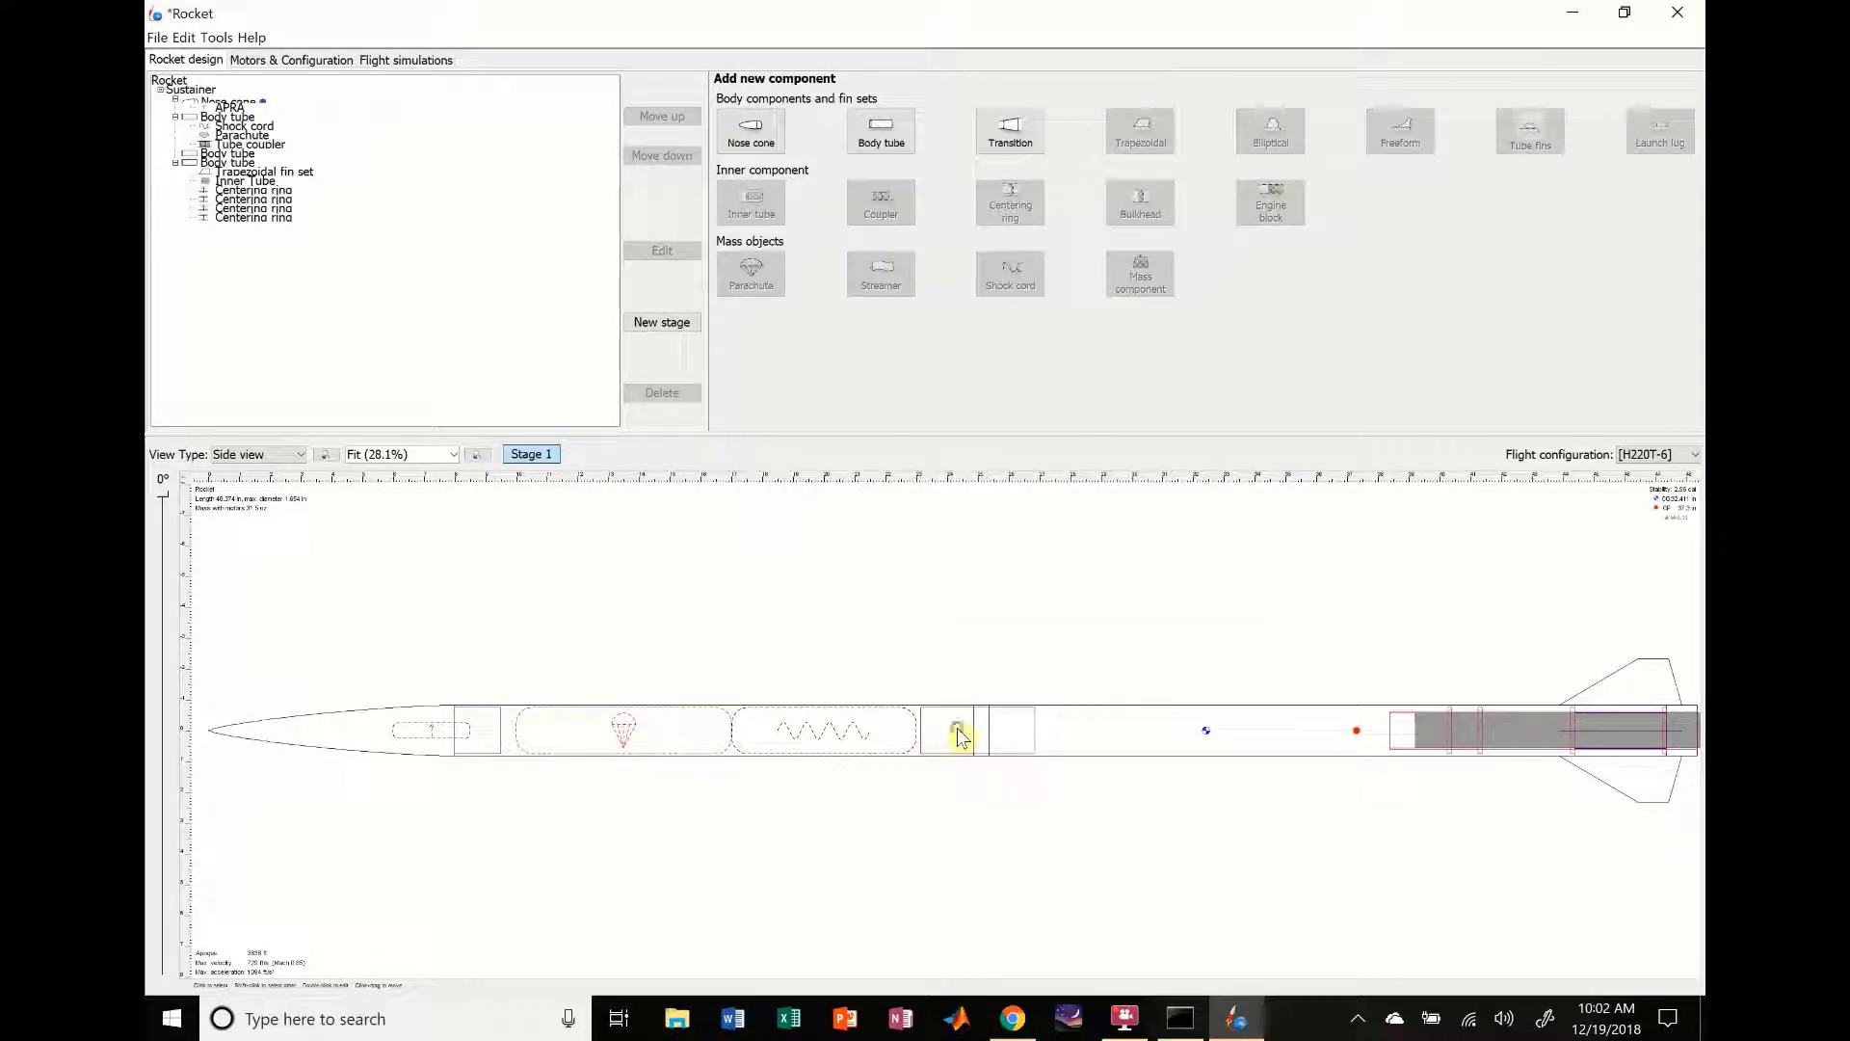
{"action": "left_click", "coordinate": [958, 732]}
{"action": "left_click", "coordinate": [1022, 675]}
{"action": "left_click", "coordinate": [576, 748]}
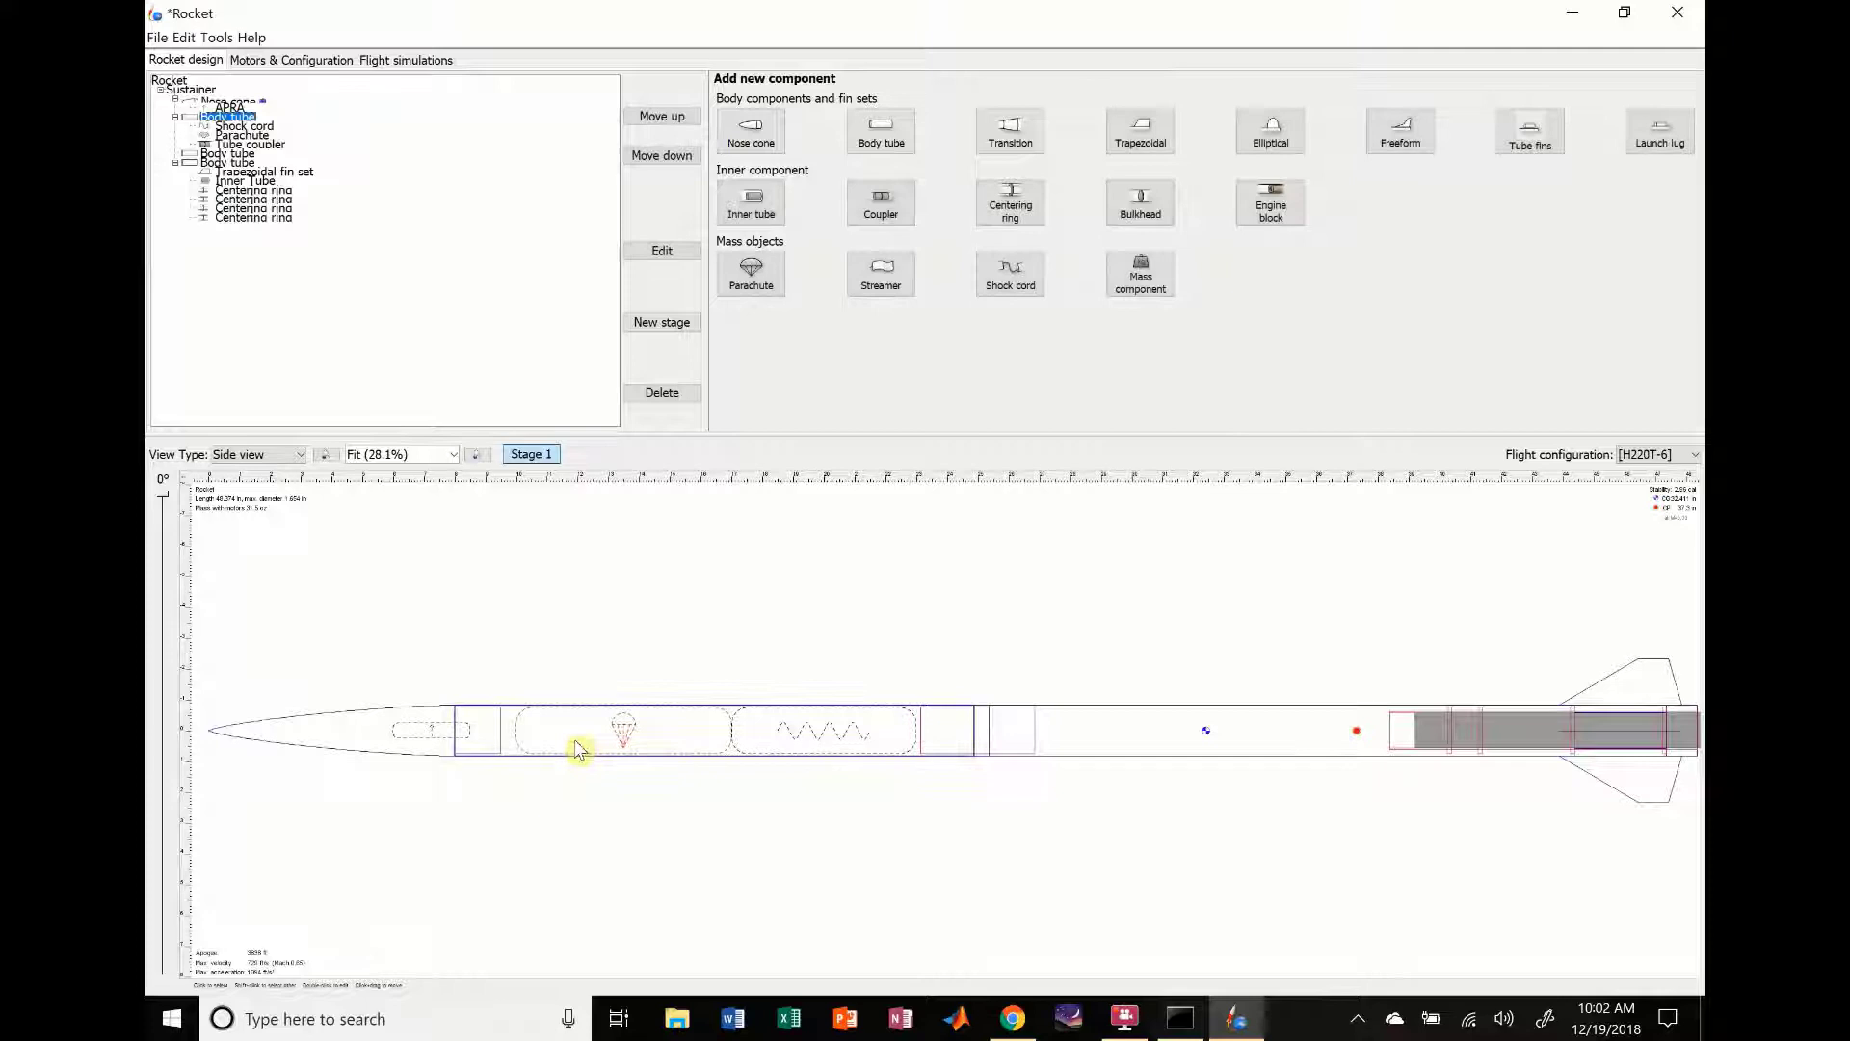
{"action": "left_click", "coordinate": [1144, 734]}
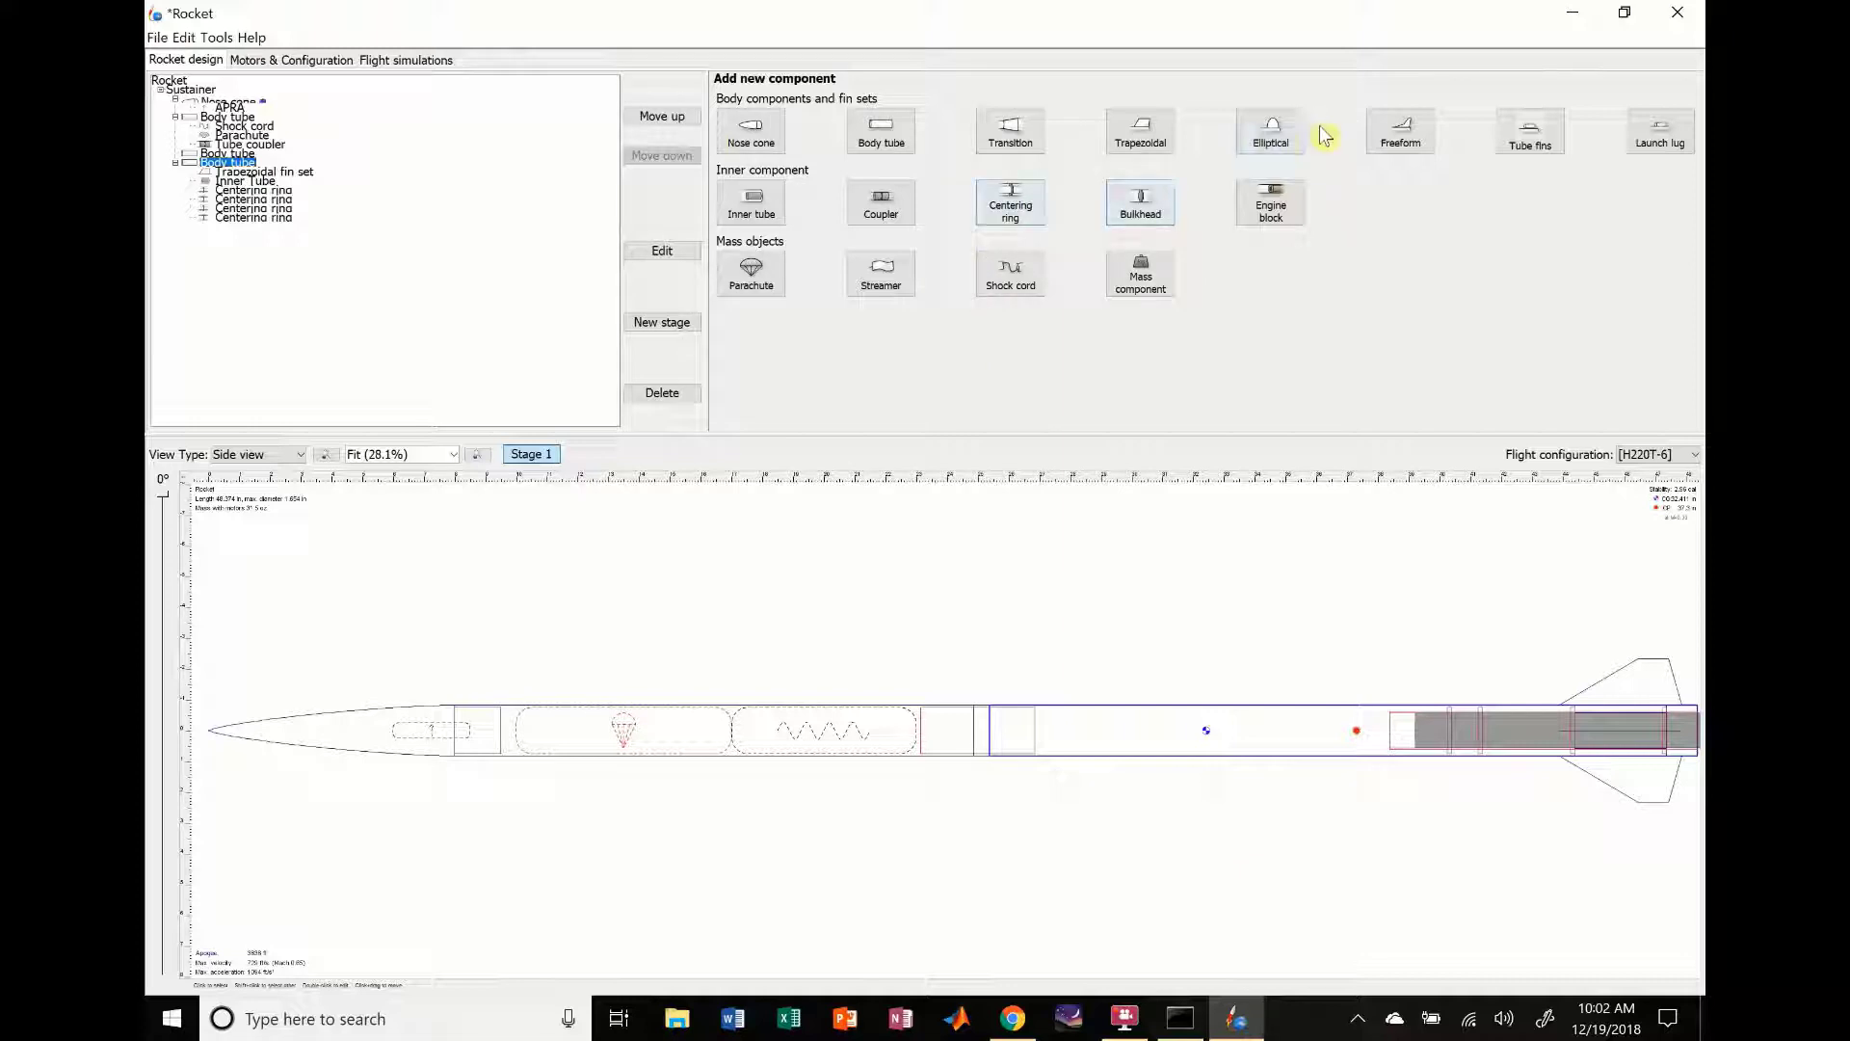
Step: Add a parachute to the aft body tube that deploys at apogee
{"action": "left_click", "coordinate": [761, 268]}
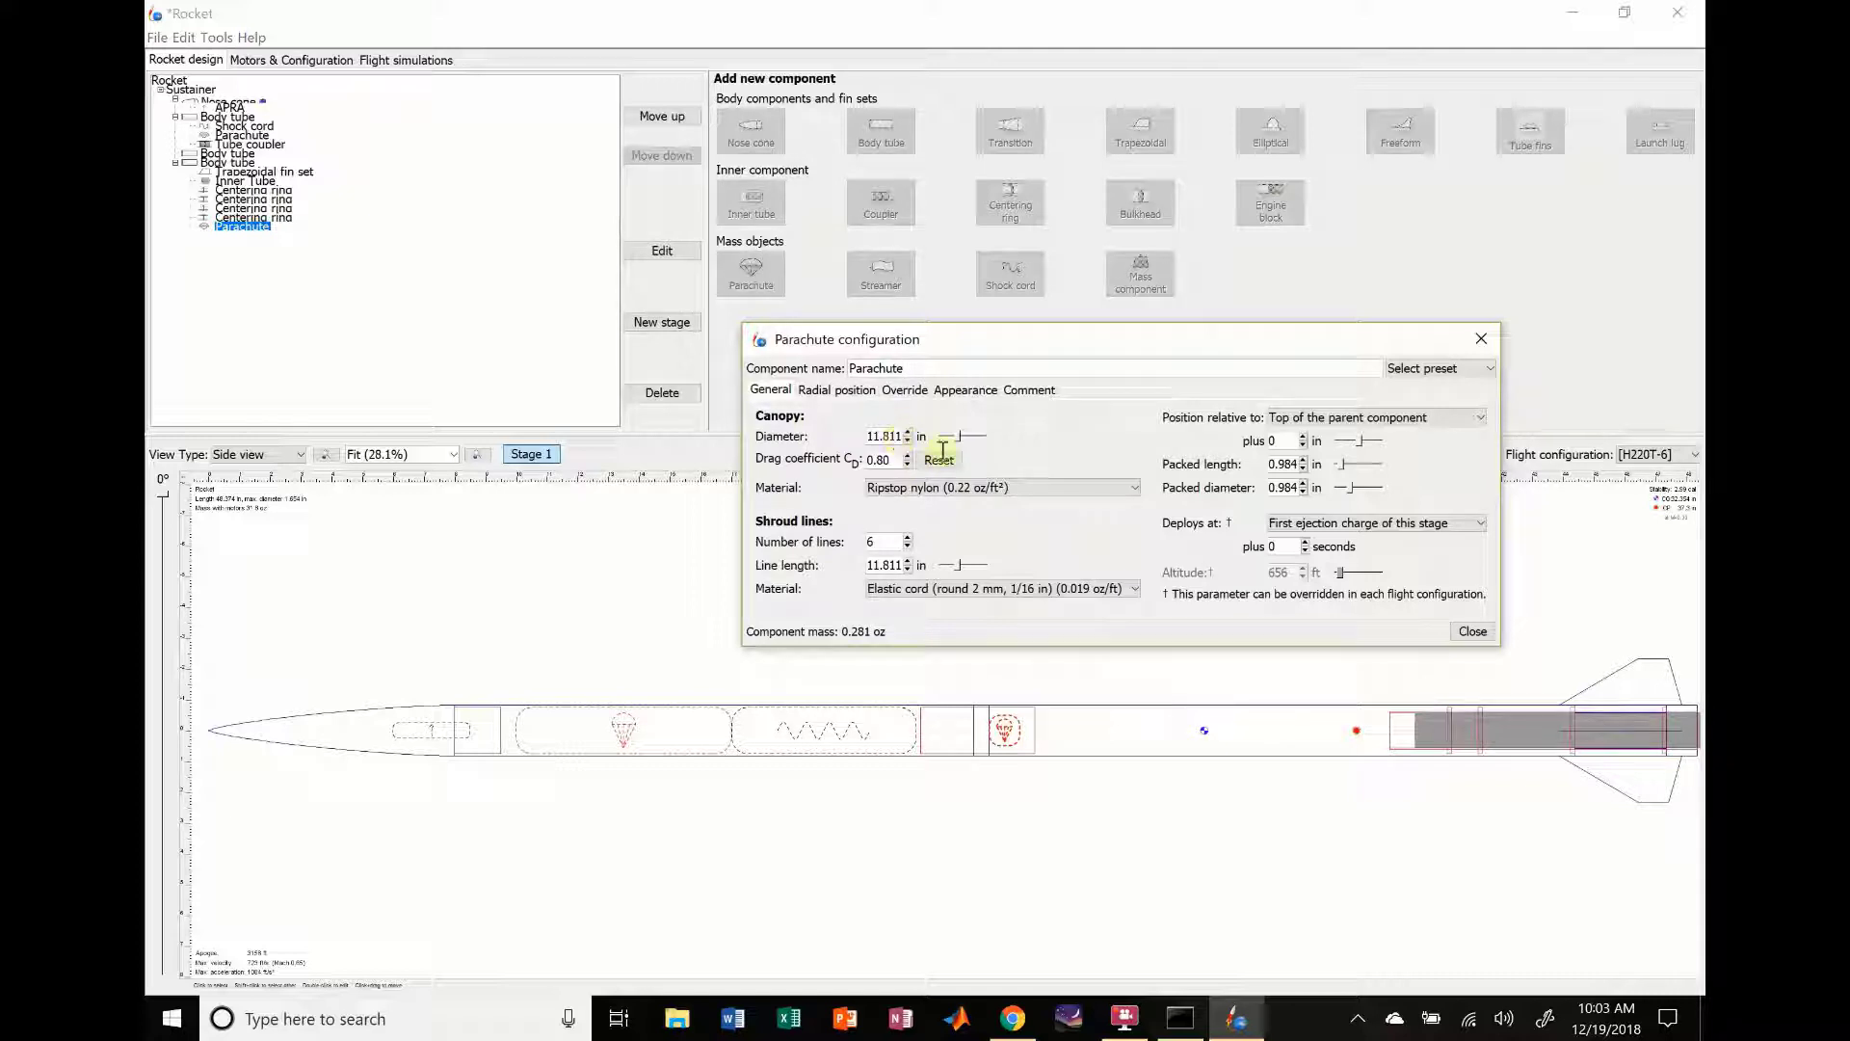
{"action": "left_click", "coordinate": [1405, 528]}
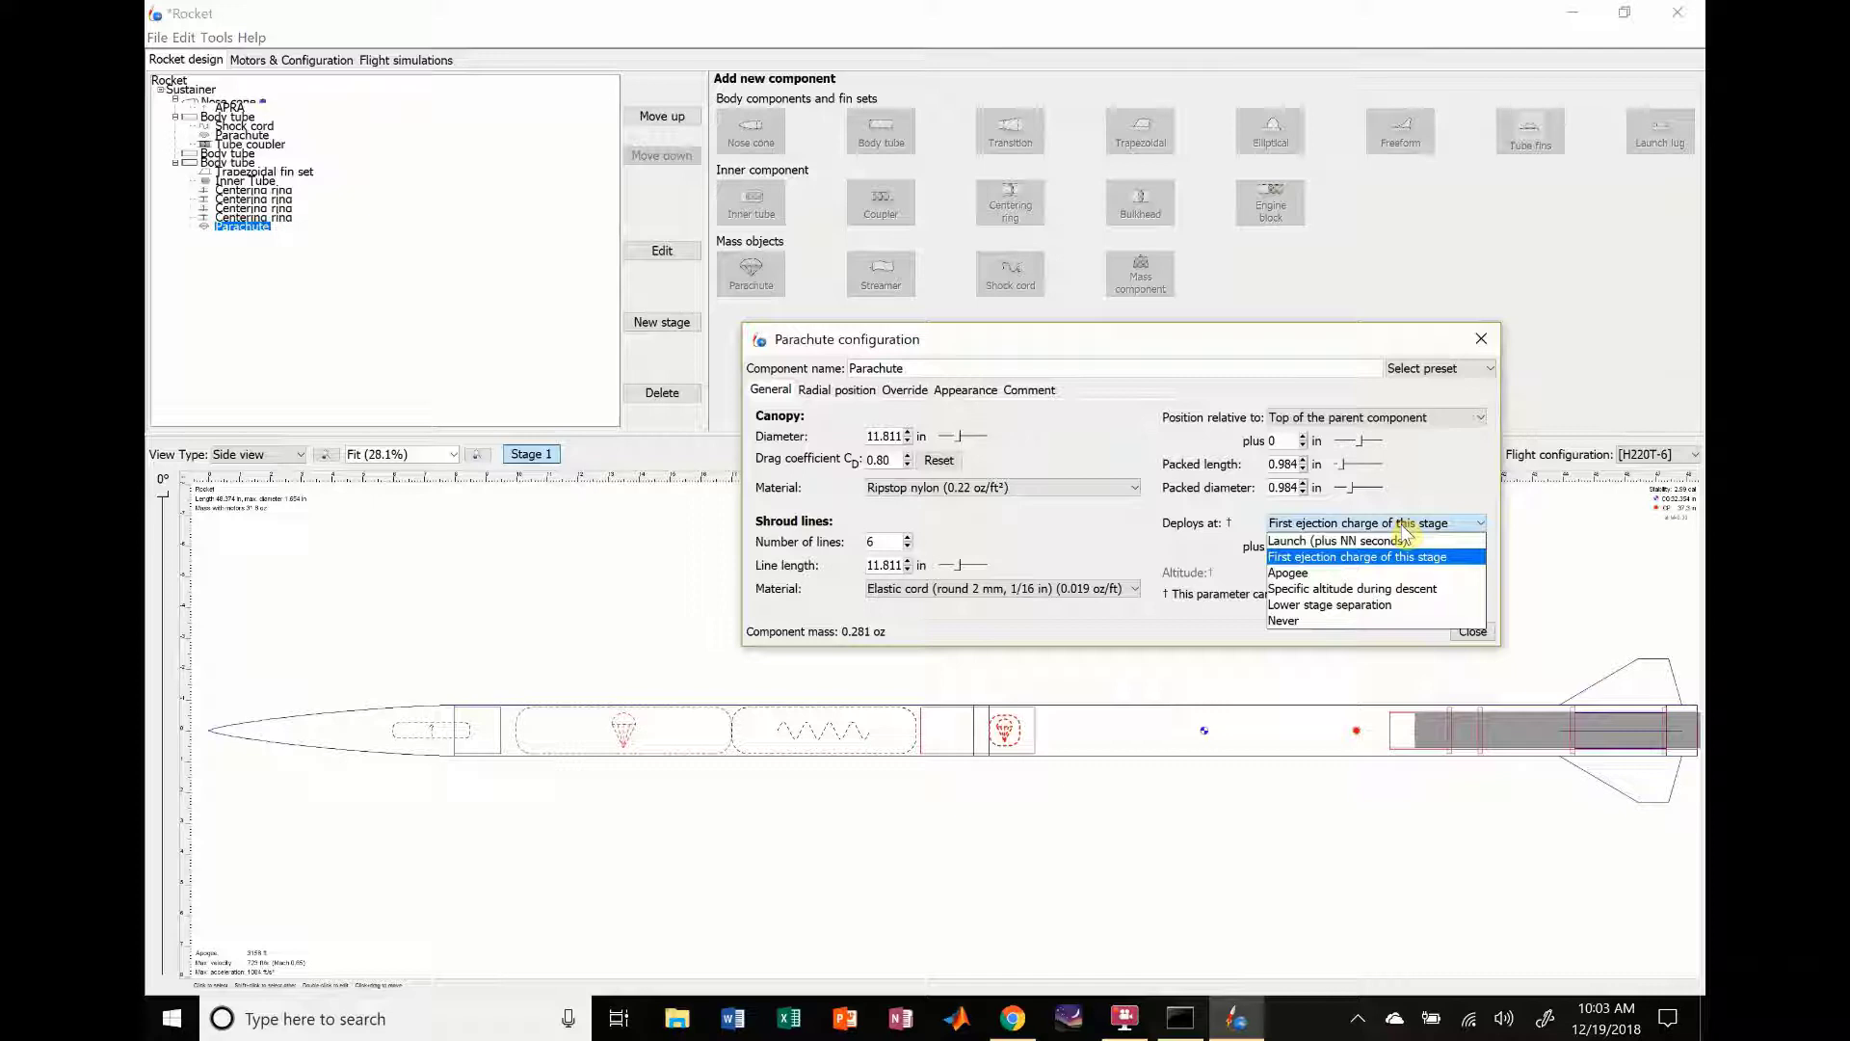
{"action": "left_click", "coordinate": [1348, 572]}
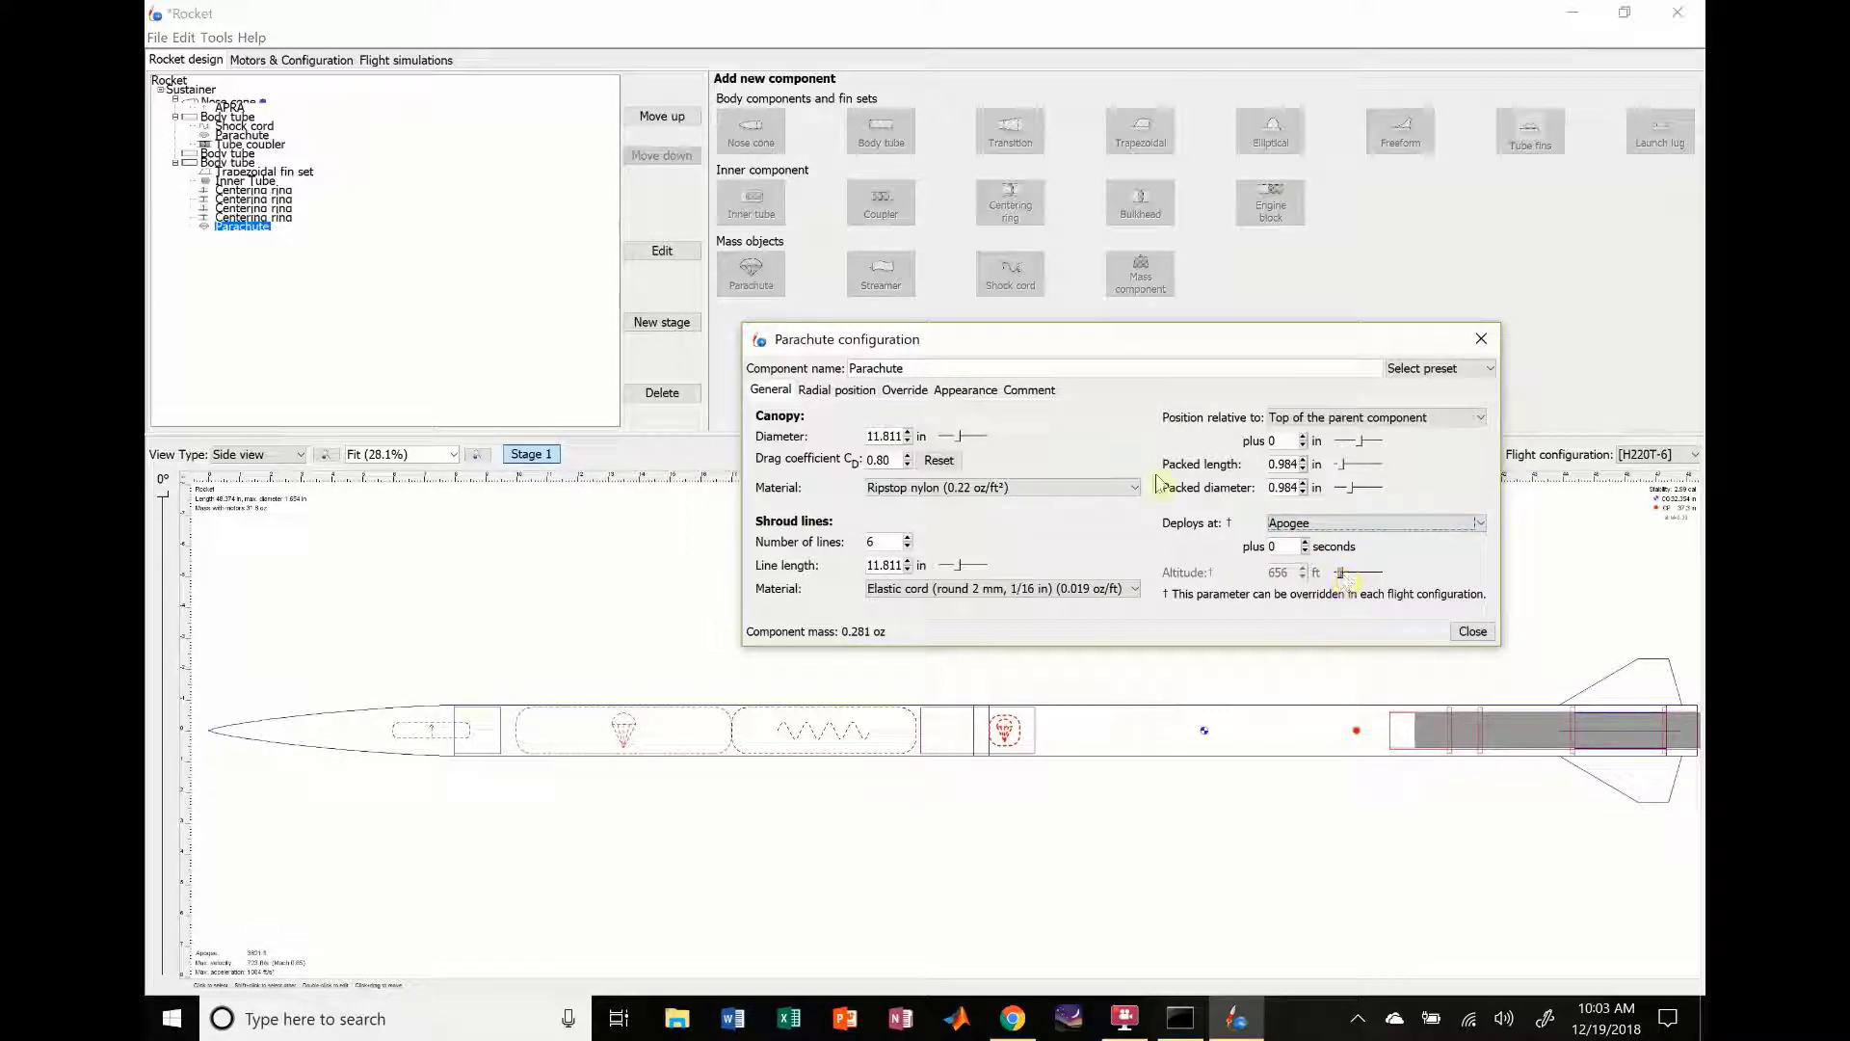
Step: Give the parachute a 3.984 in packed length and a 2 in position offset
{"action": "left_click", "coordinate": [1302, 460]}
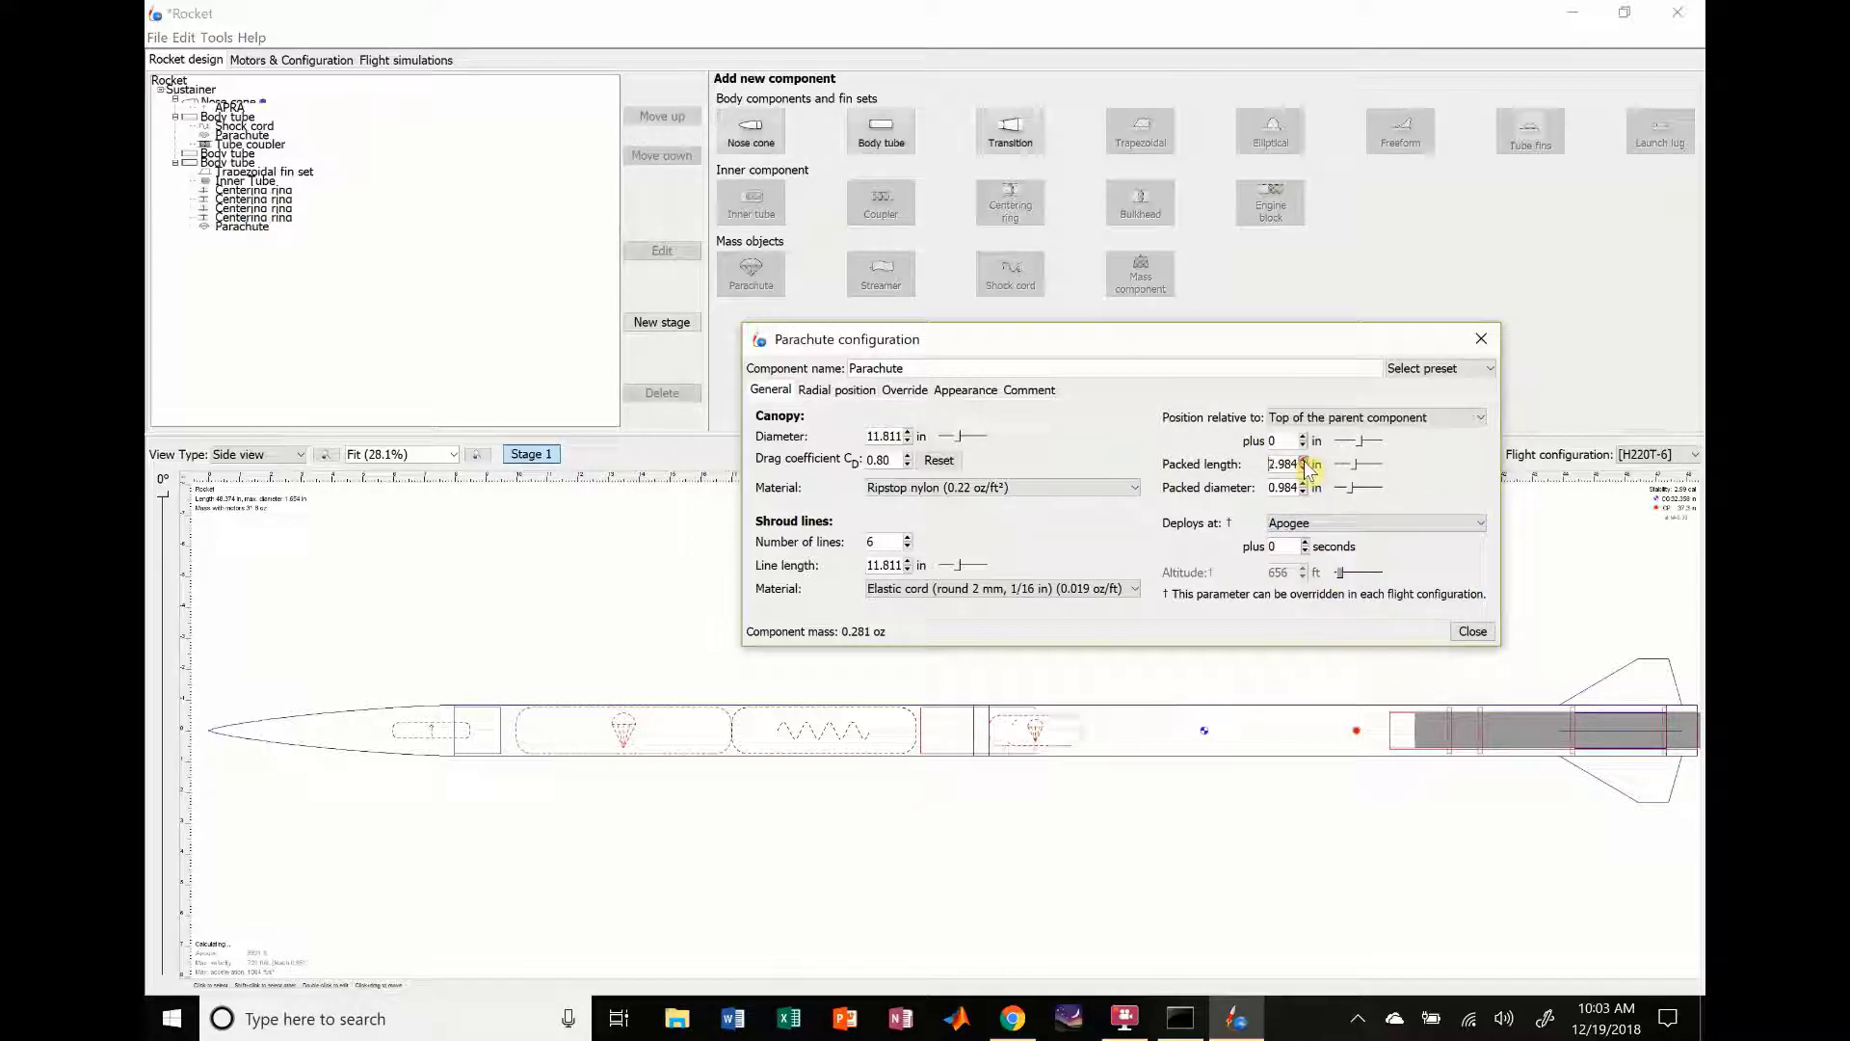
{"action": "left_click", "coordinate": [1303, 460]}
{"action": "left_click", "coordinate": [1303, 460]}
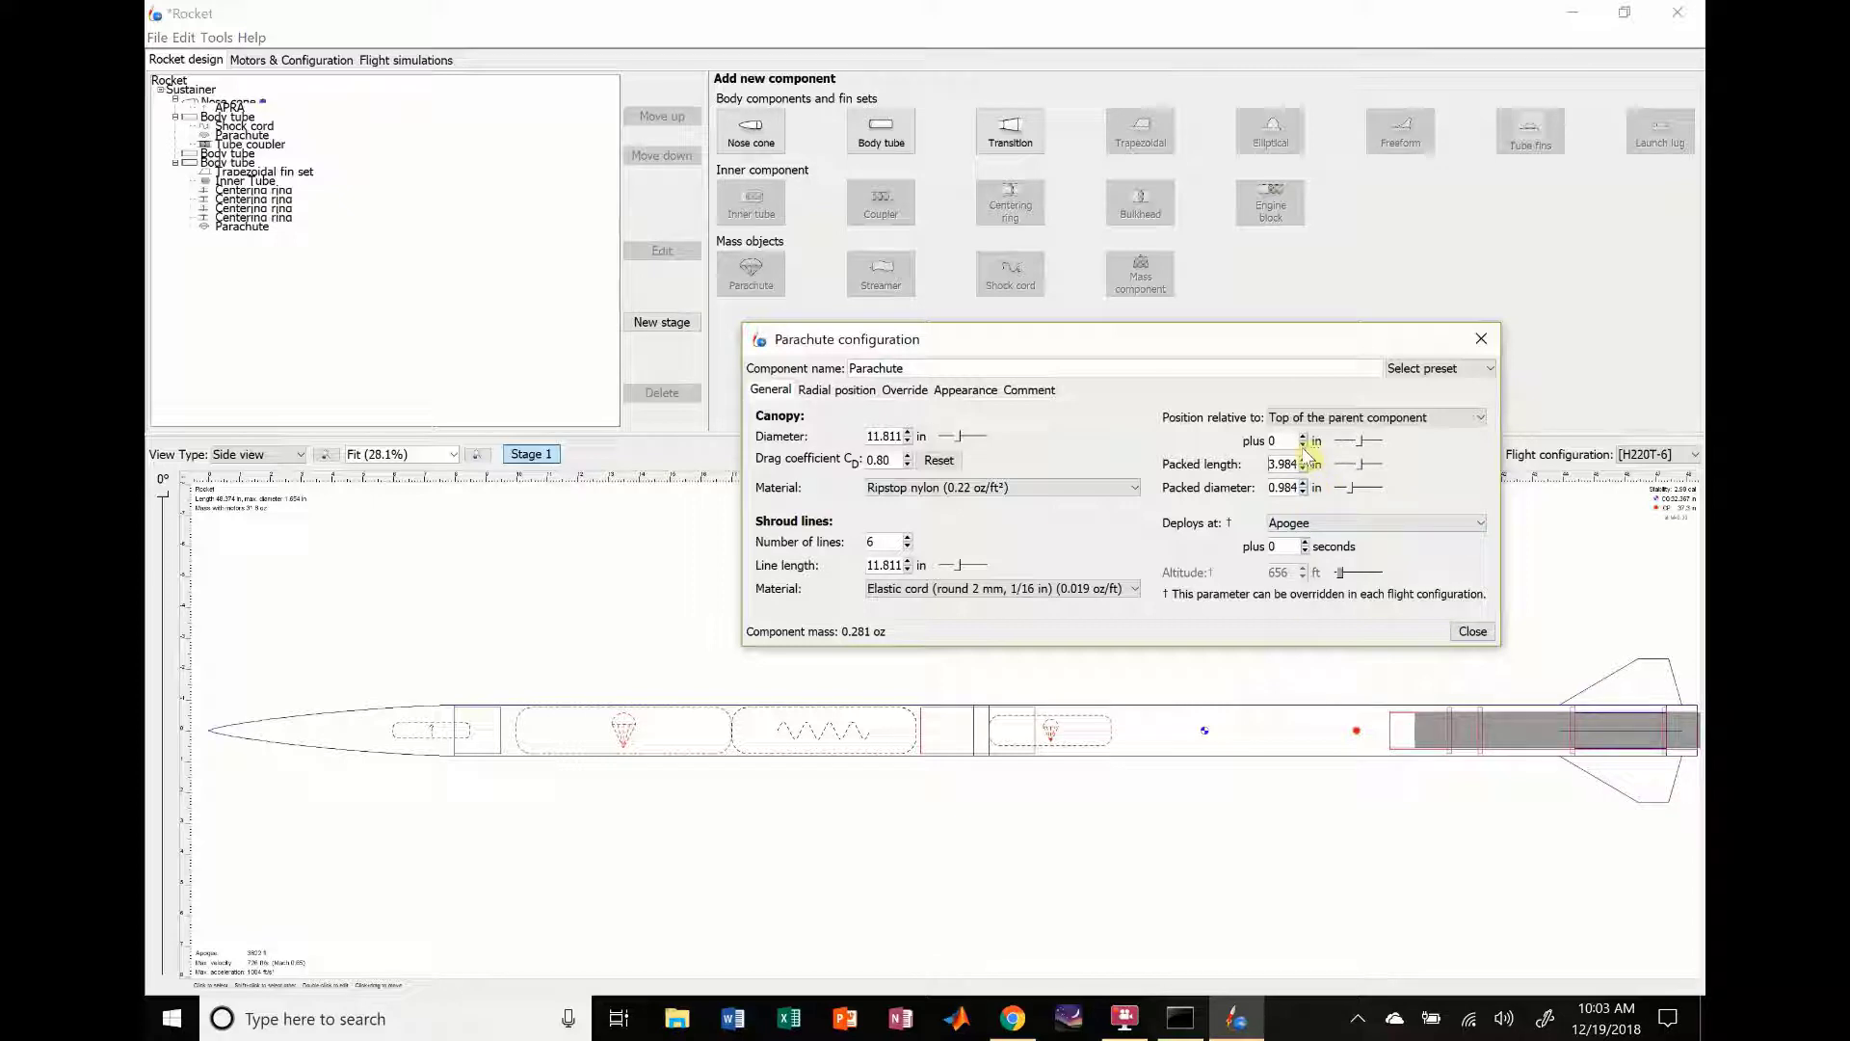
{"action": "left_click", "coordinate": [1303, 444]}
{"action": "left_click", "coordinate": [1303, 444]}
{"action": "left_click", "coordinate": [1304, 437]}
{"action": "left_click", "coordinate": [1304, 437]}
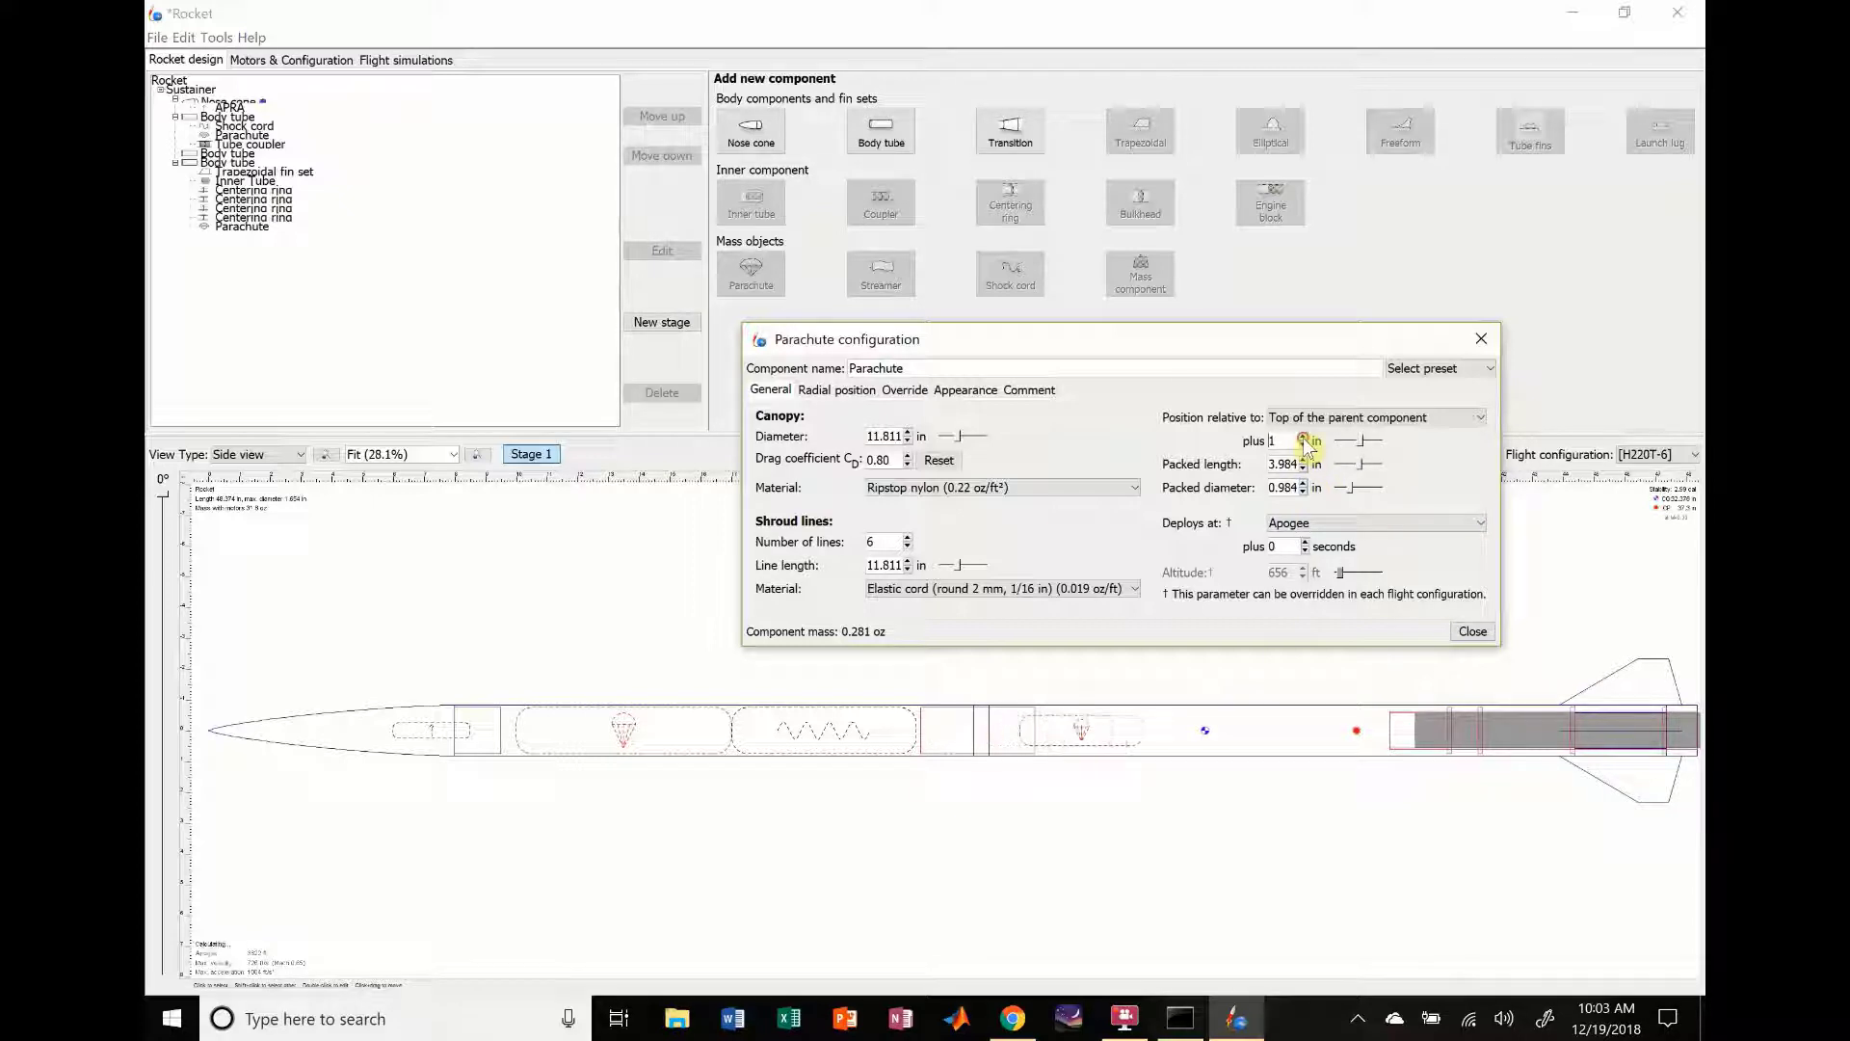
{"action": "left_click", "coordinate": [1303, 437]}
{"action": "left_click", "coordinate": [1303, 437]}
{"action": "left_click", "coordinate": [1490, 633]}
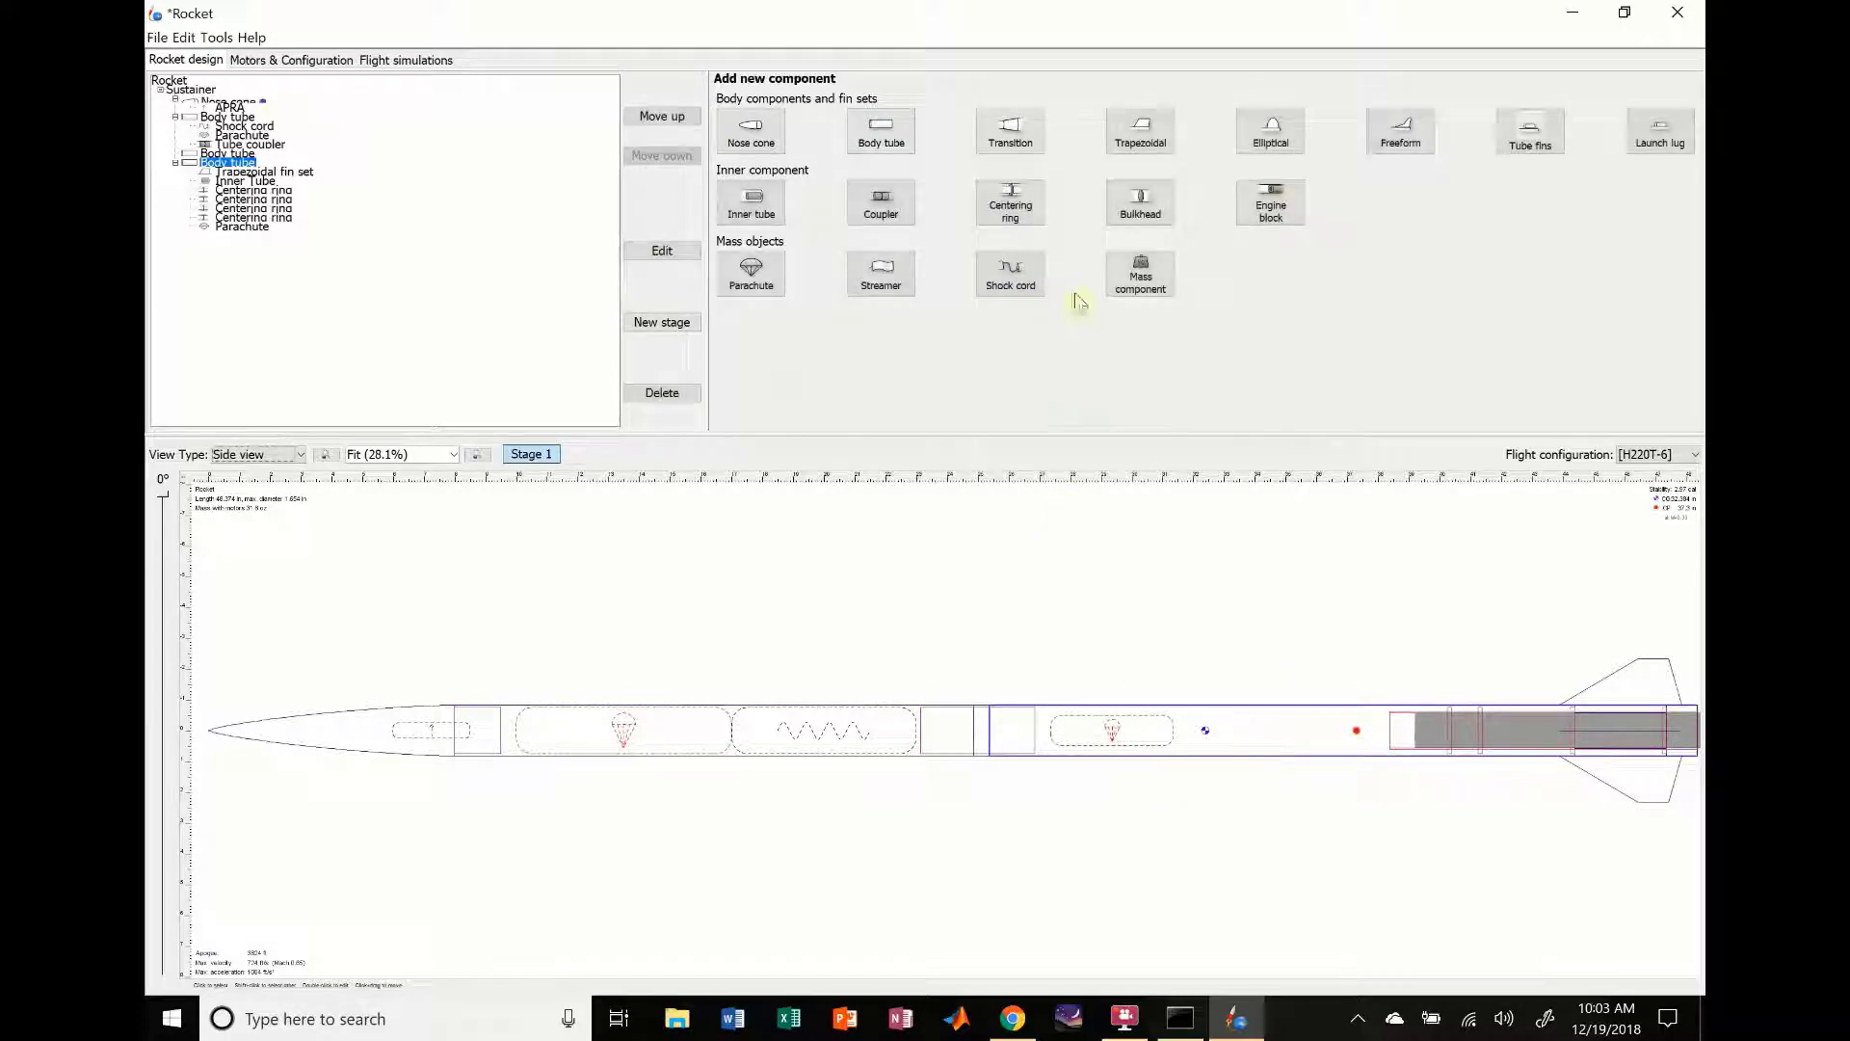
Step: Add a shock cord to the aft tube: 4 ft long, packed length 4.984 in, diameter 1.25 in
{"action": "left_click", "coordinate": [1011, 278]}
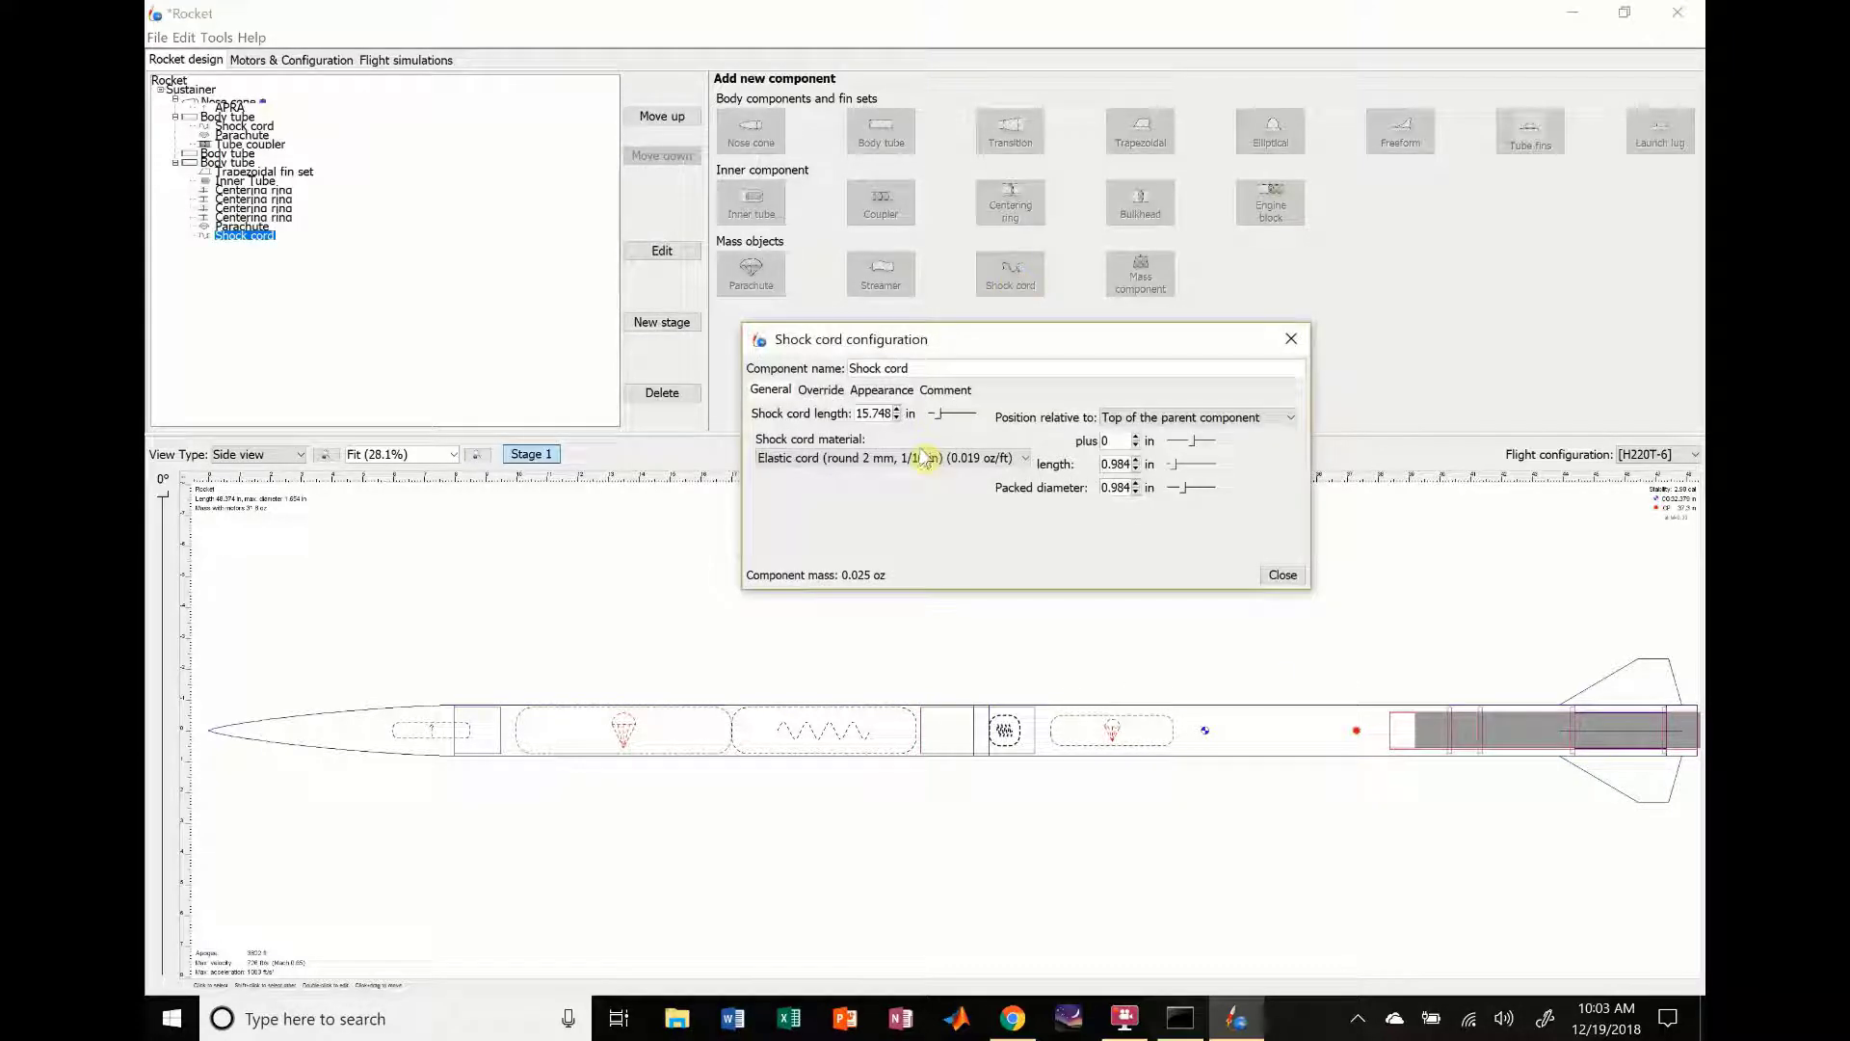
{"action": "left_click", "coordinate": [912, 414]}
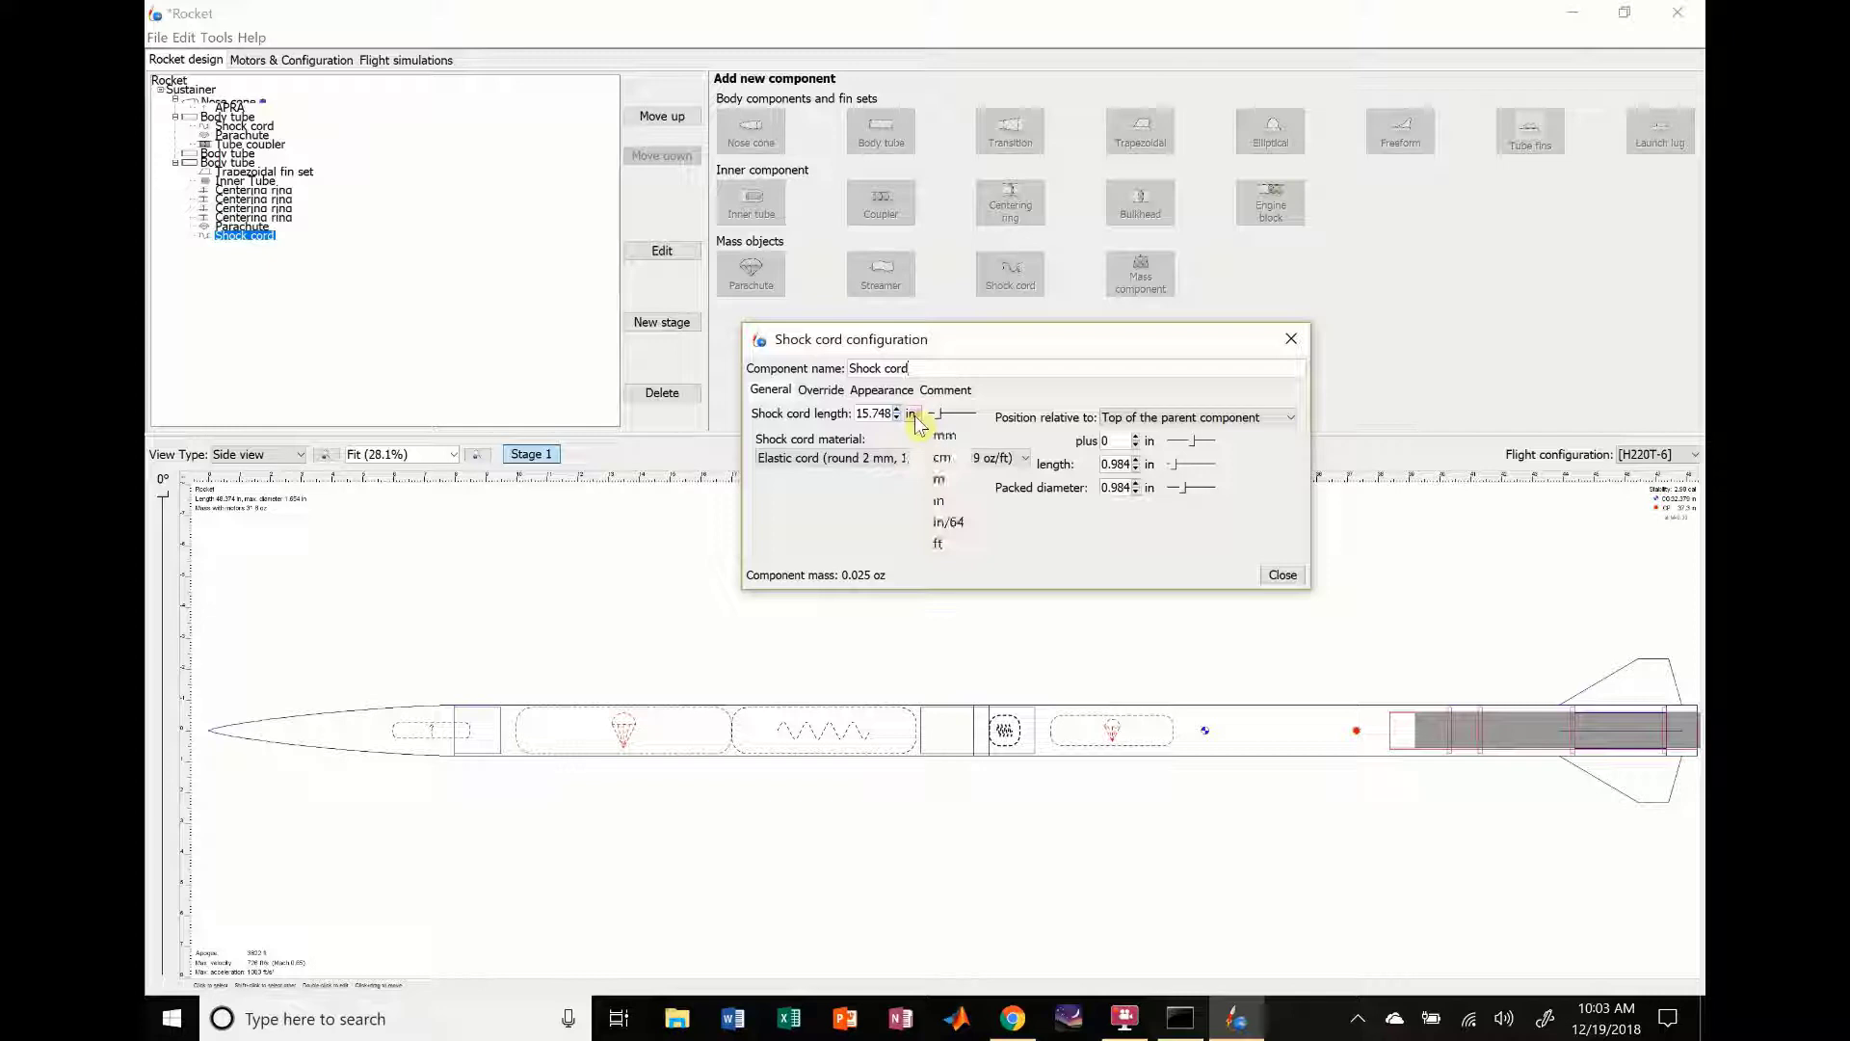
{"action": "left_click", "coordinate": [943, 536]}
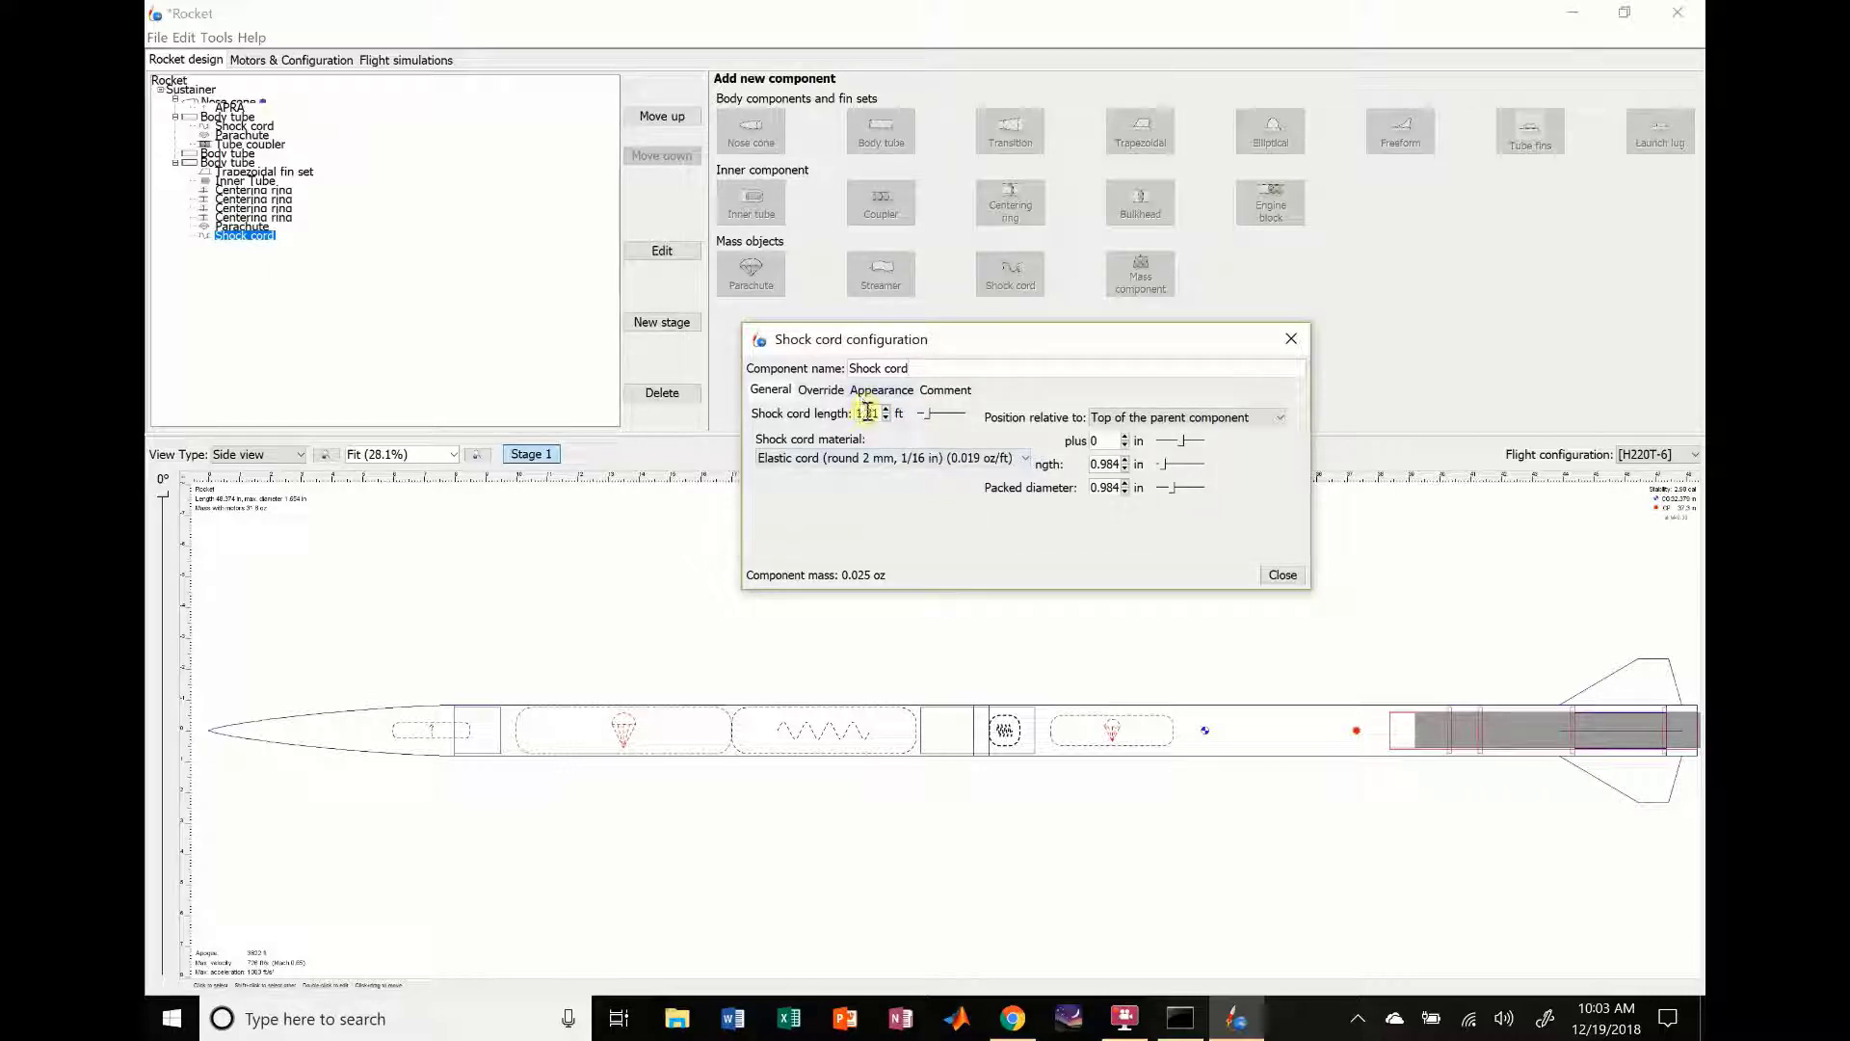
{"action": "type", "text": "4"}
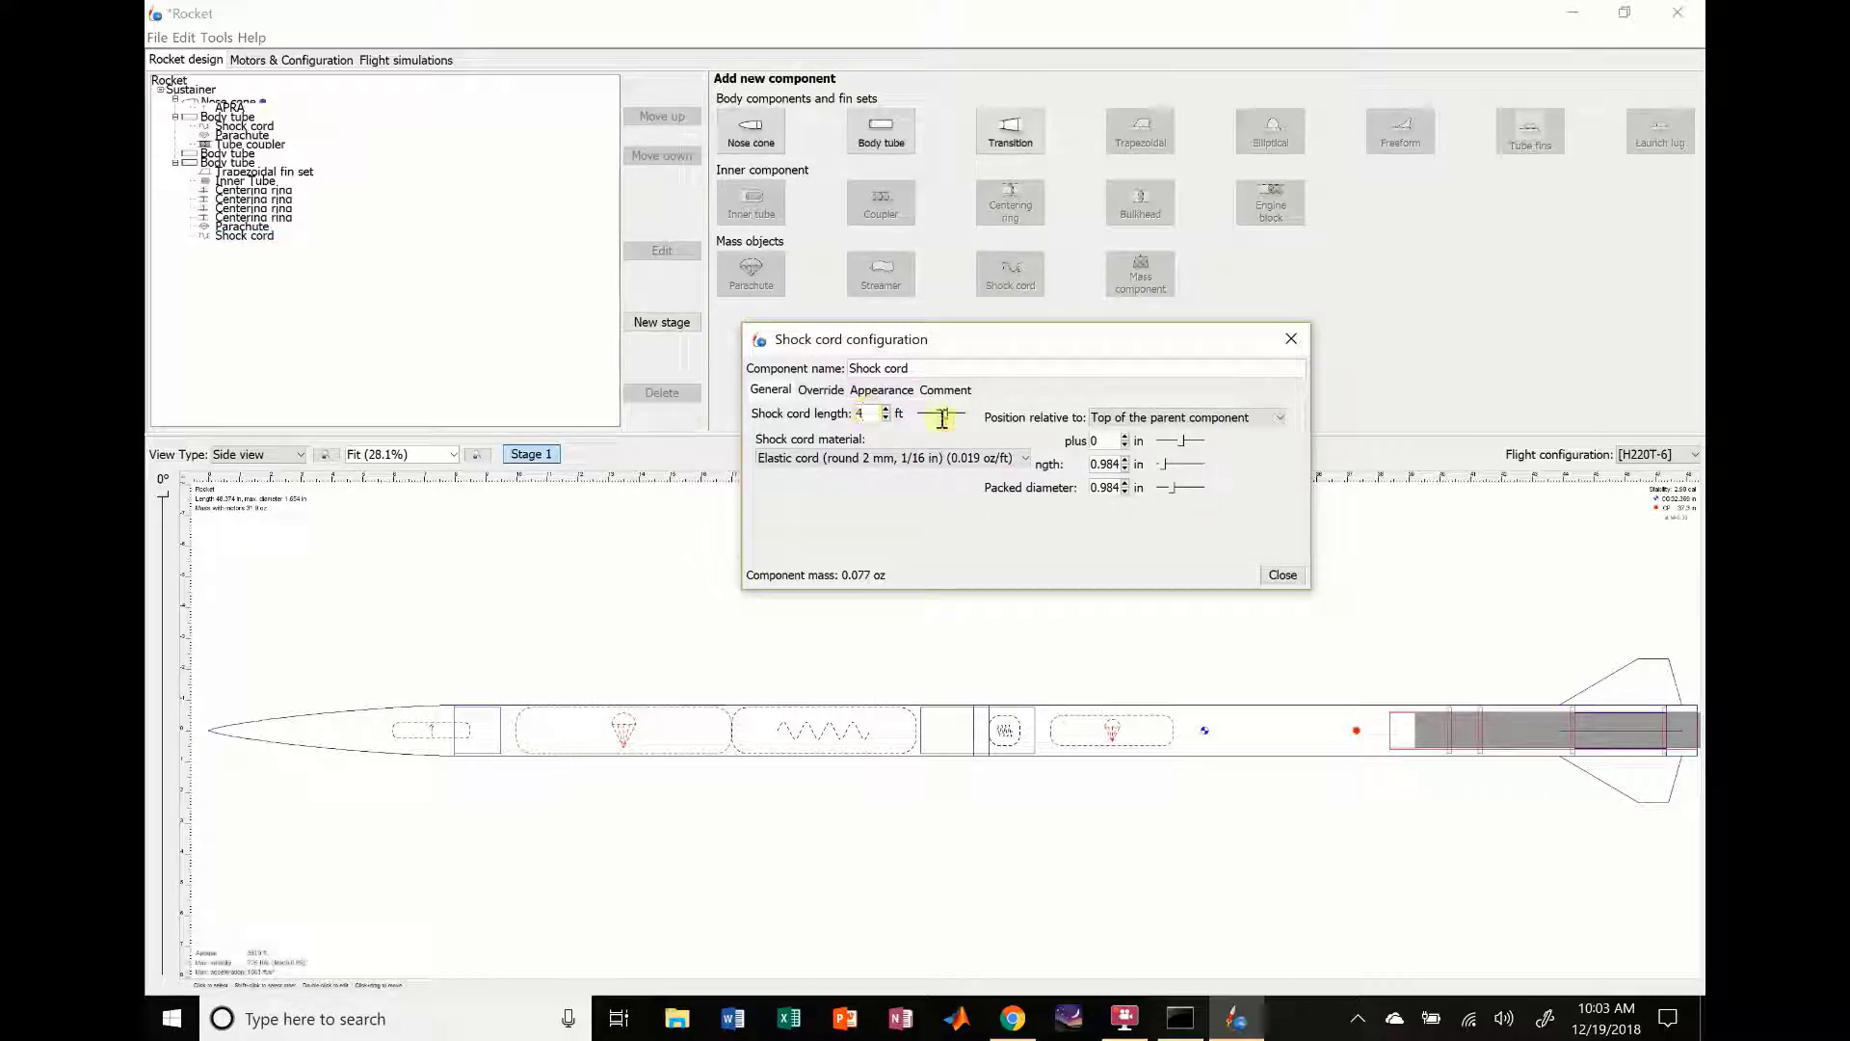
{"action": "left_click", "coordinate": [1125, 460]}
{"action": "left_click", "coordinate": [1124, 460]}
{"action": "left_click", "coordinate": [1125, 459]}
{"action": "left_click", "coordinate": [1124, 460]}
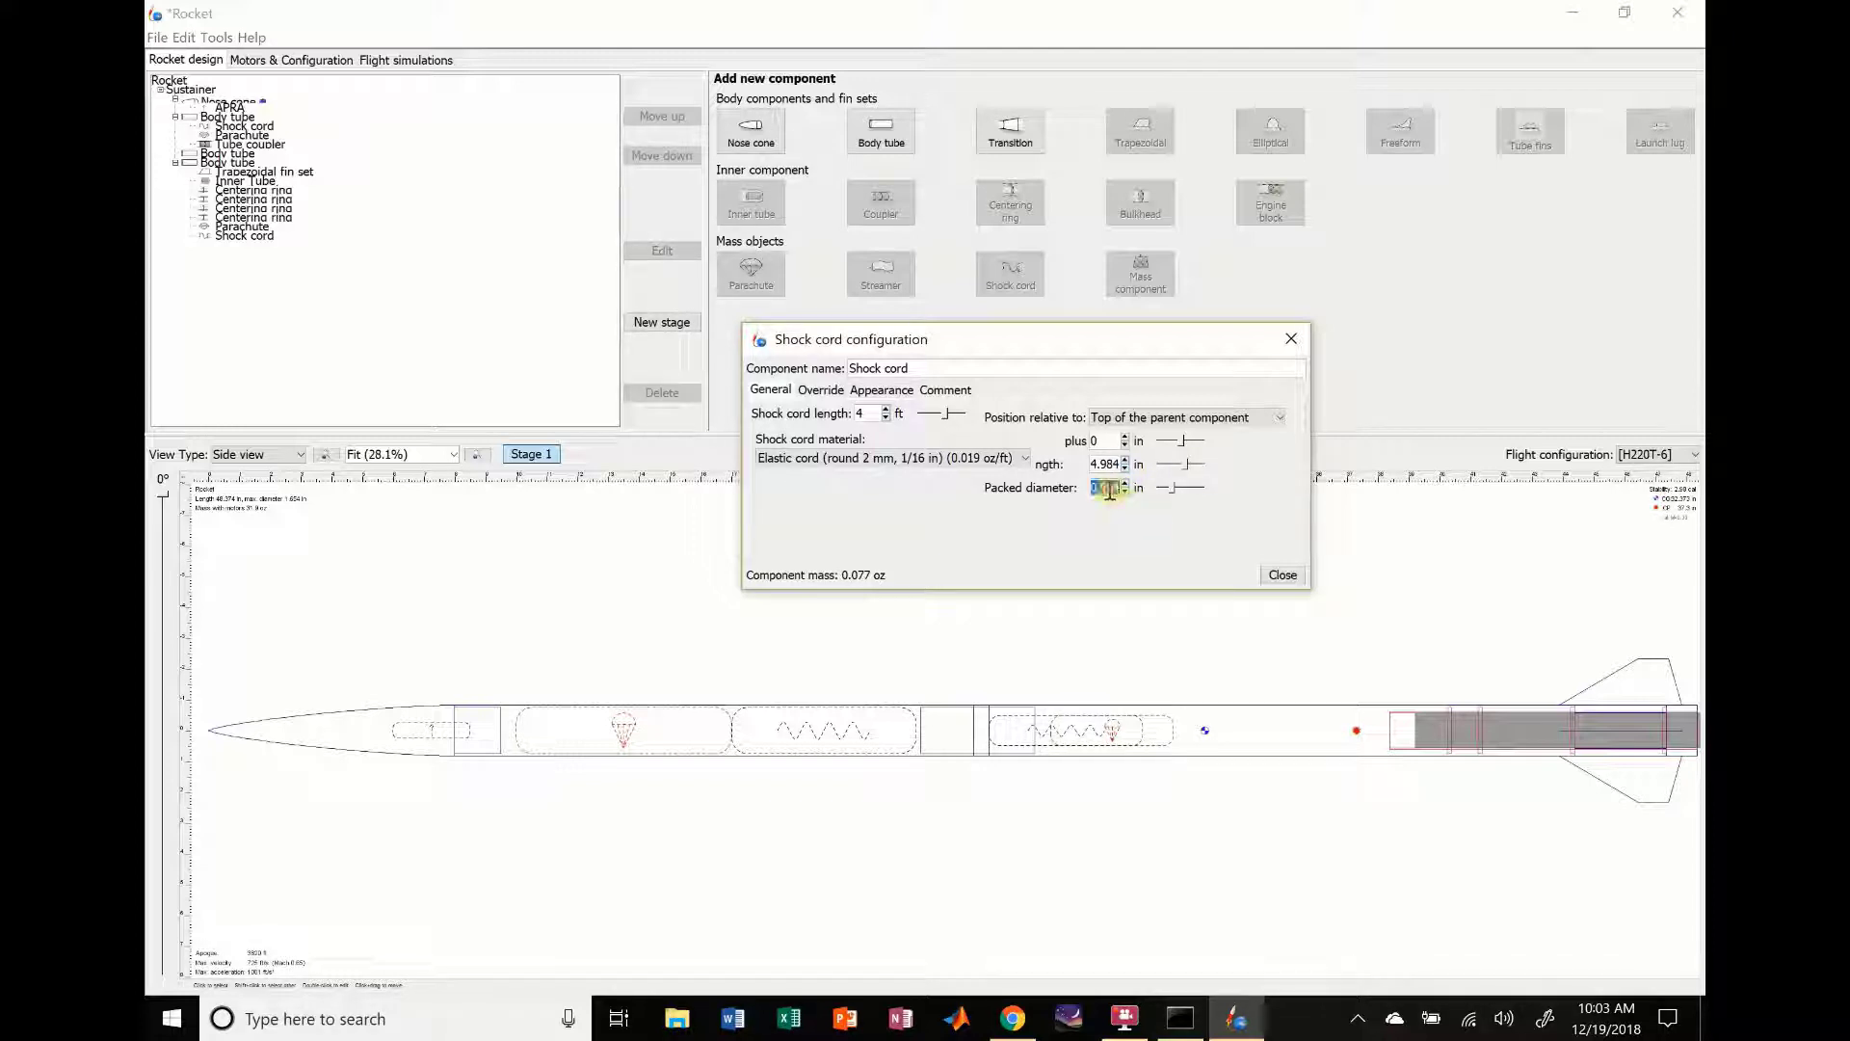
{"action": "type", "text": "1.25"}
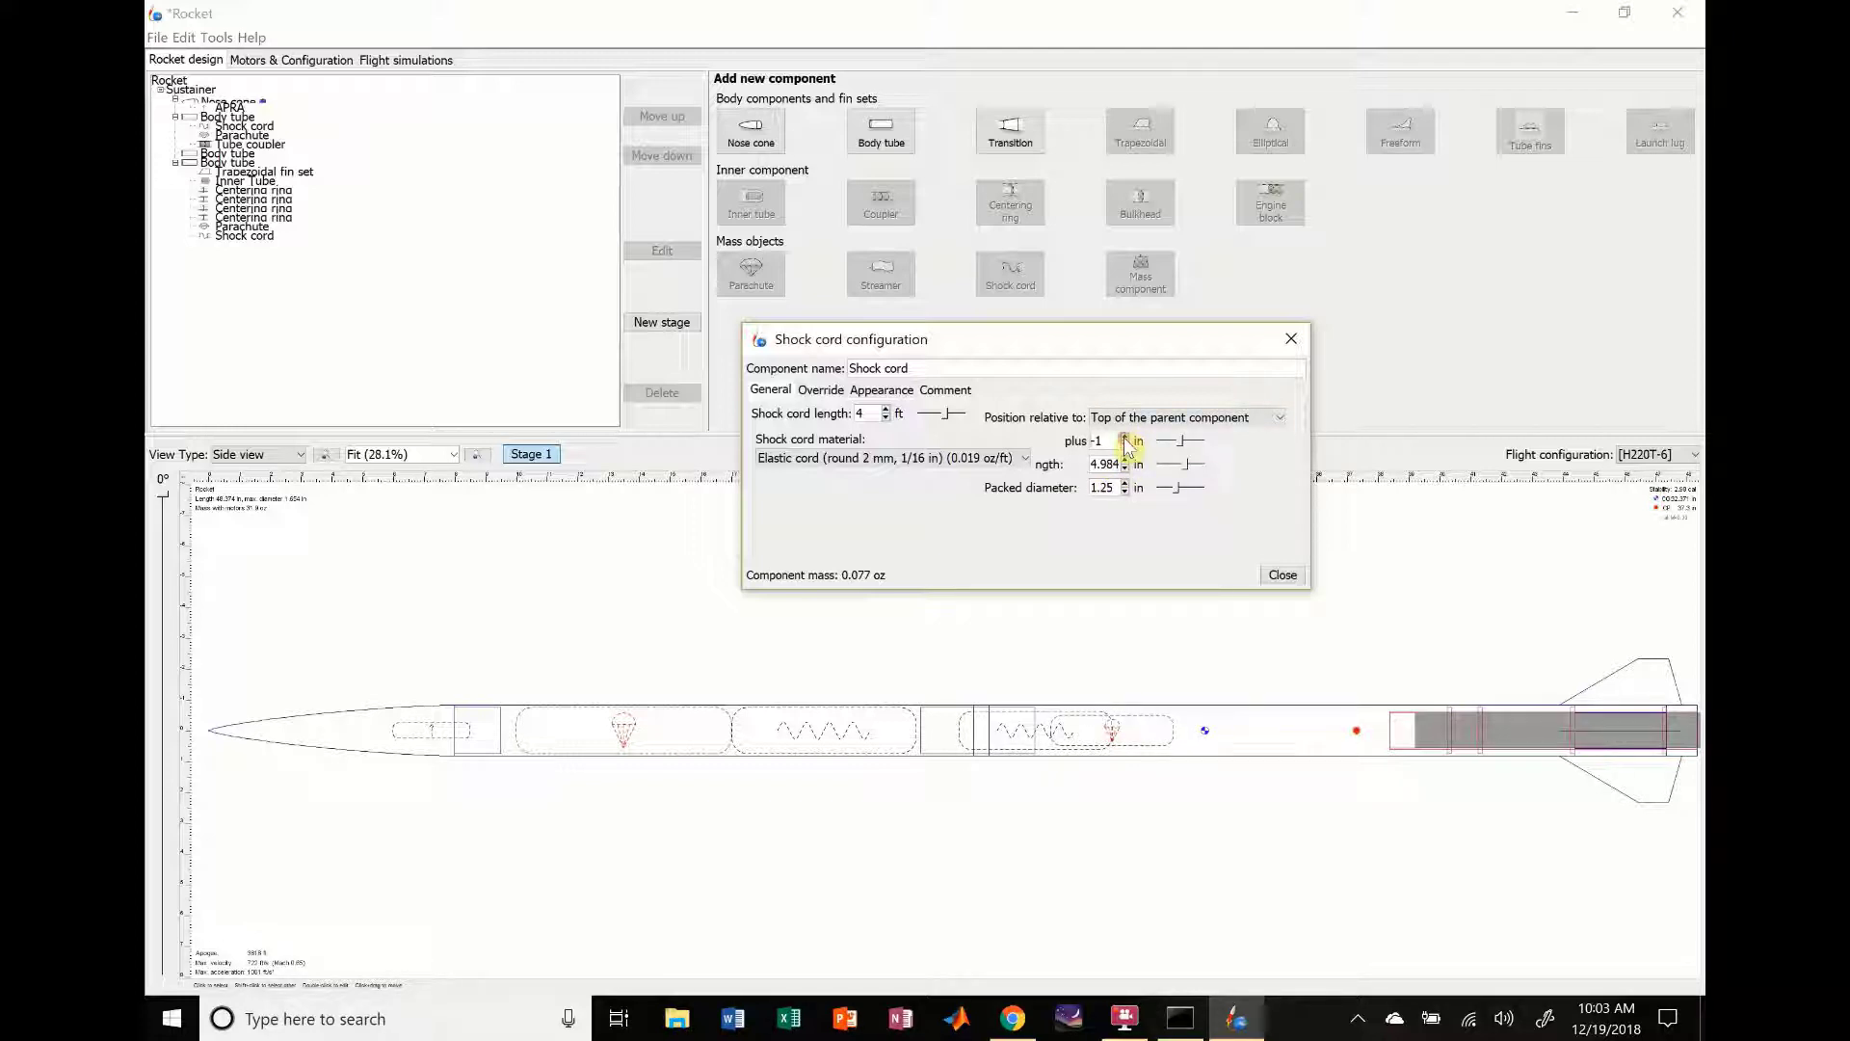
Step: Offset the packed shock cord 6 in aft and close its settings
{"action": "left_click", "coordinate": [1124, 436]}
{"action": "left_click", "coordinate": [1124, 437]}
{"action": "left_click", "coordinate": [1123, 436]}
{"action": "left_click", "coordinate": [1124, 436]}
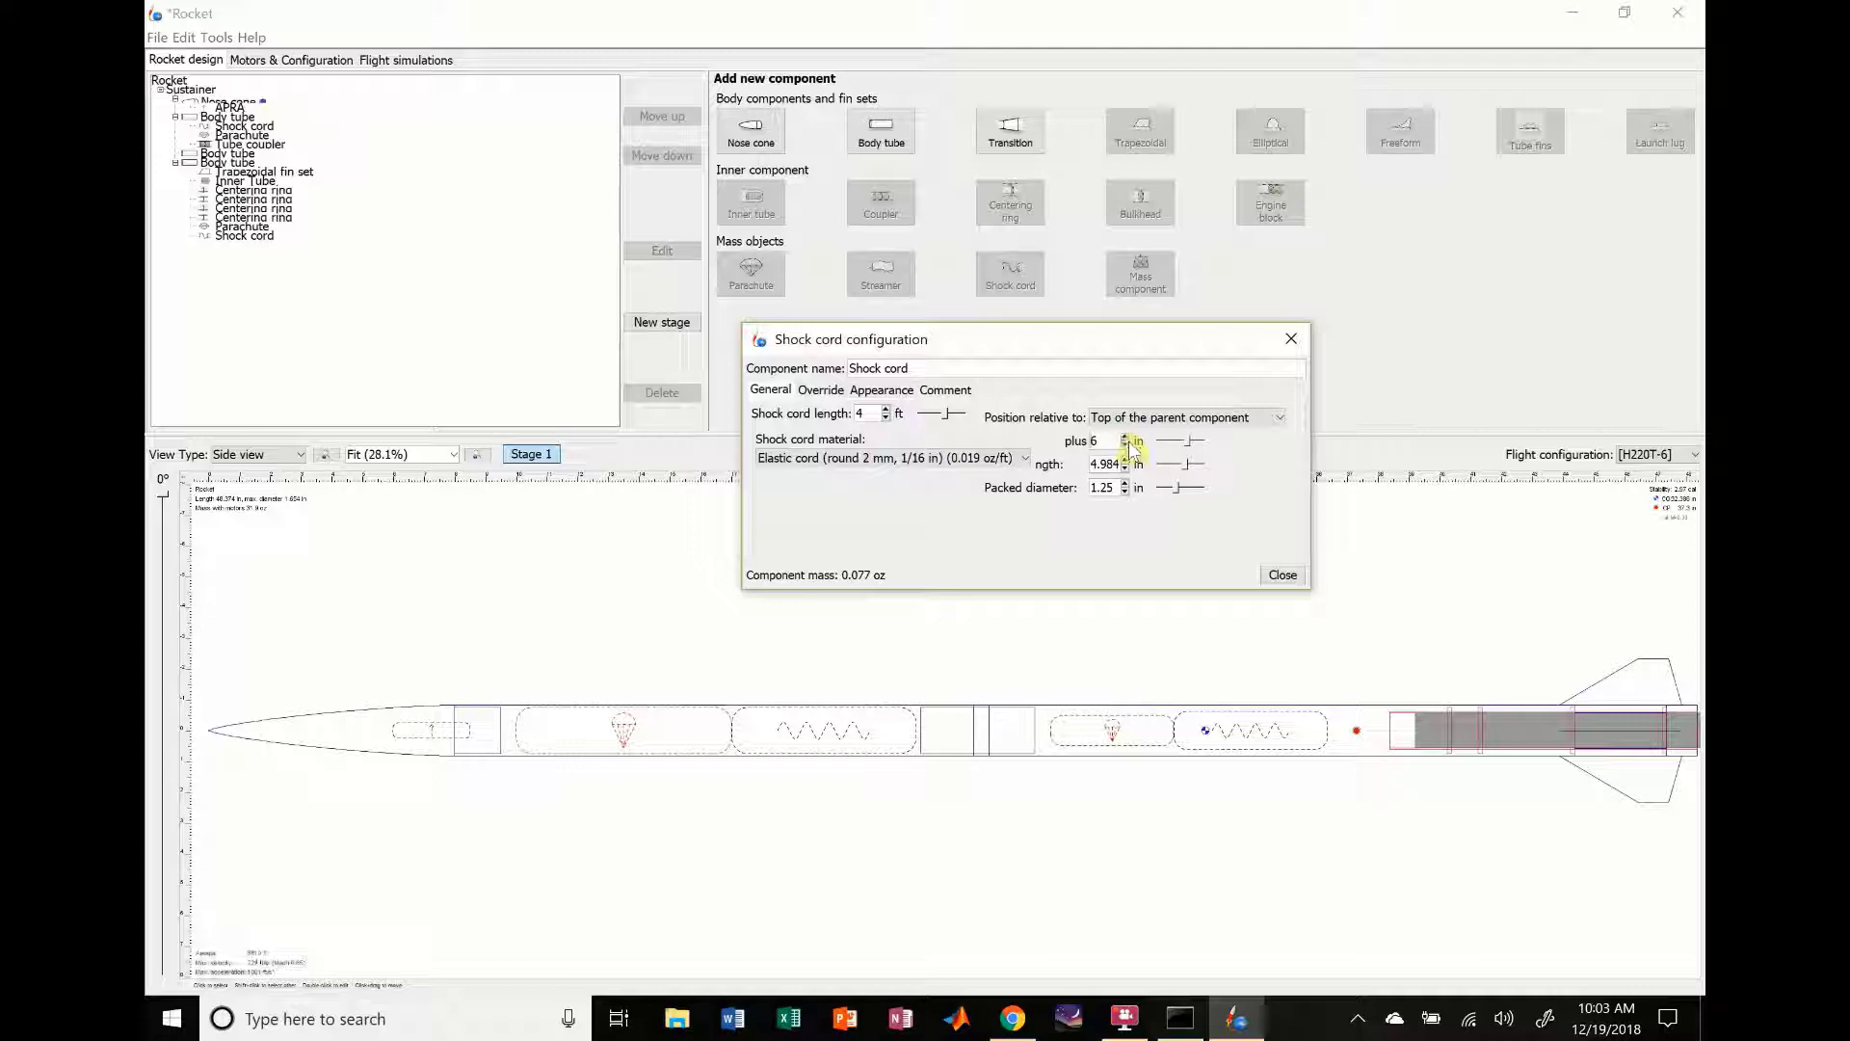
{"action": "left_click", "coordinate": [1282, 575]}
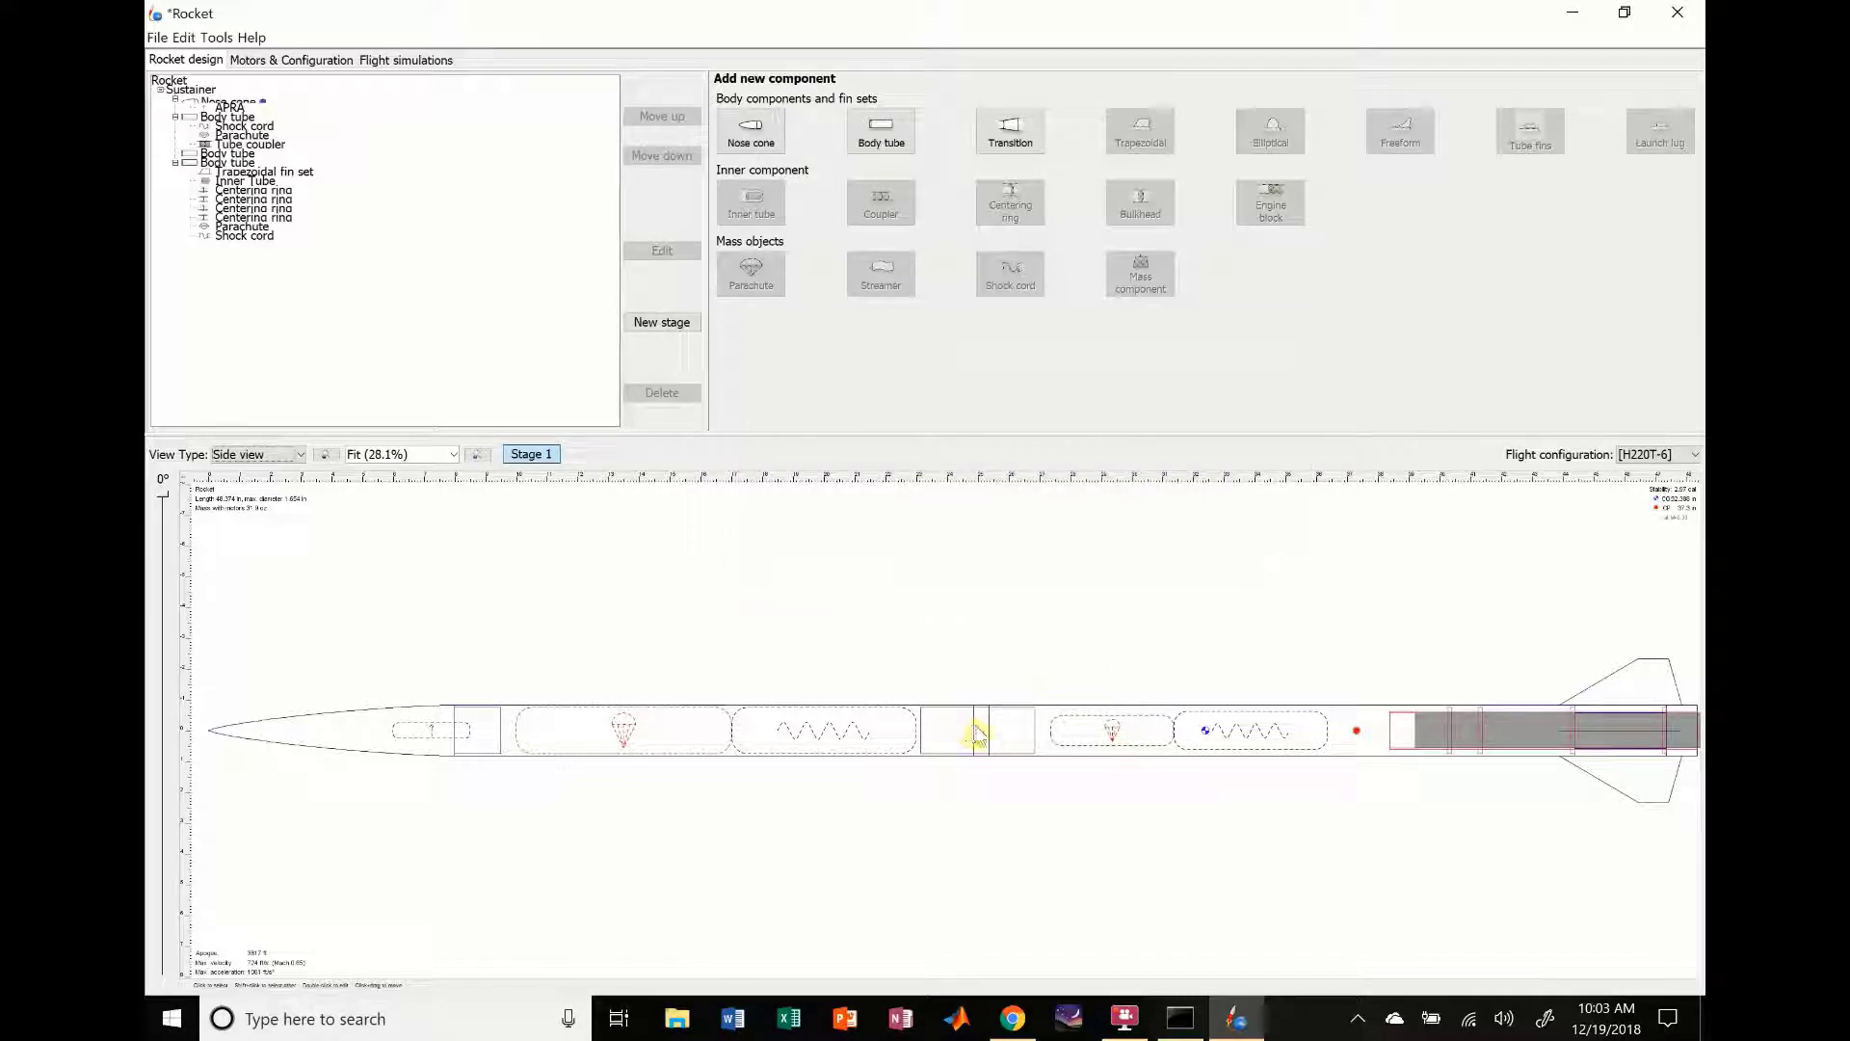
{"action": "left_click", "coordinate": [977, 734]}
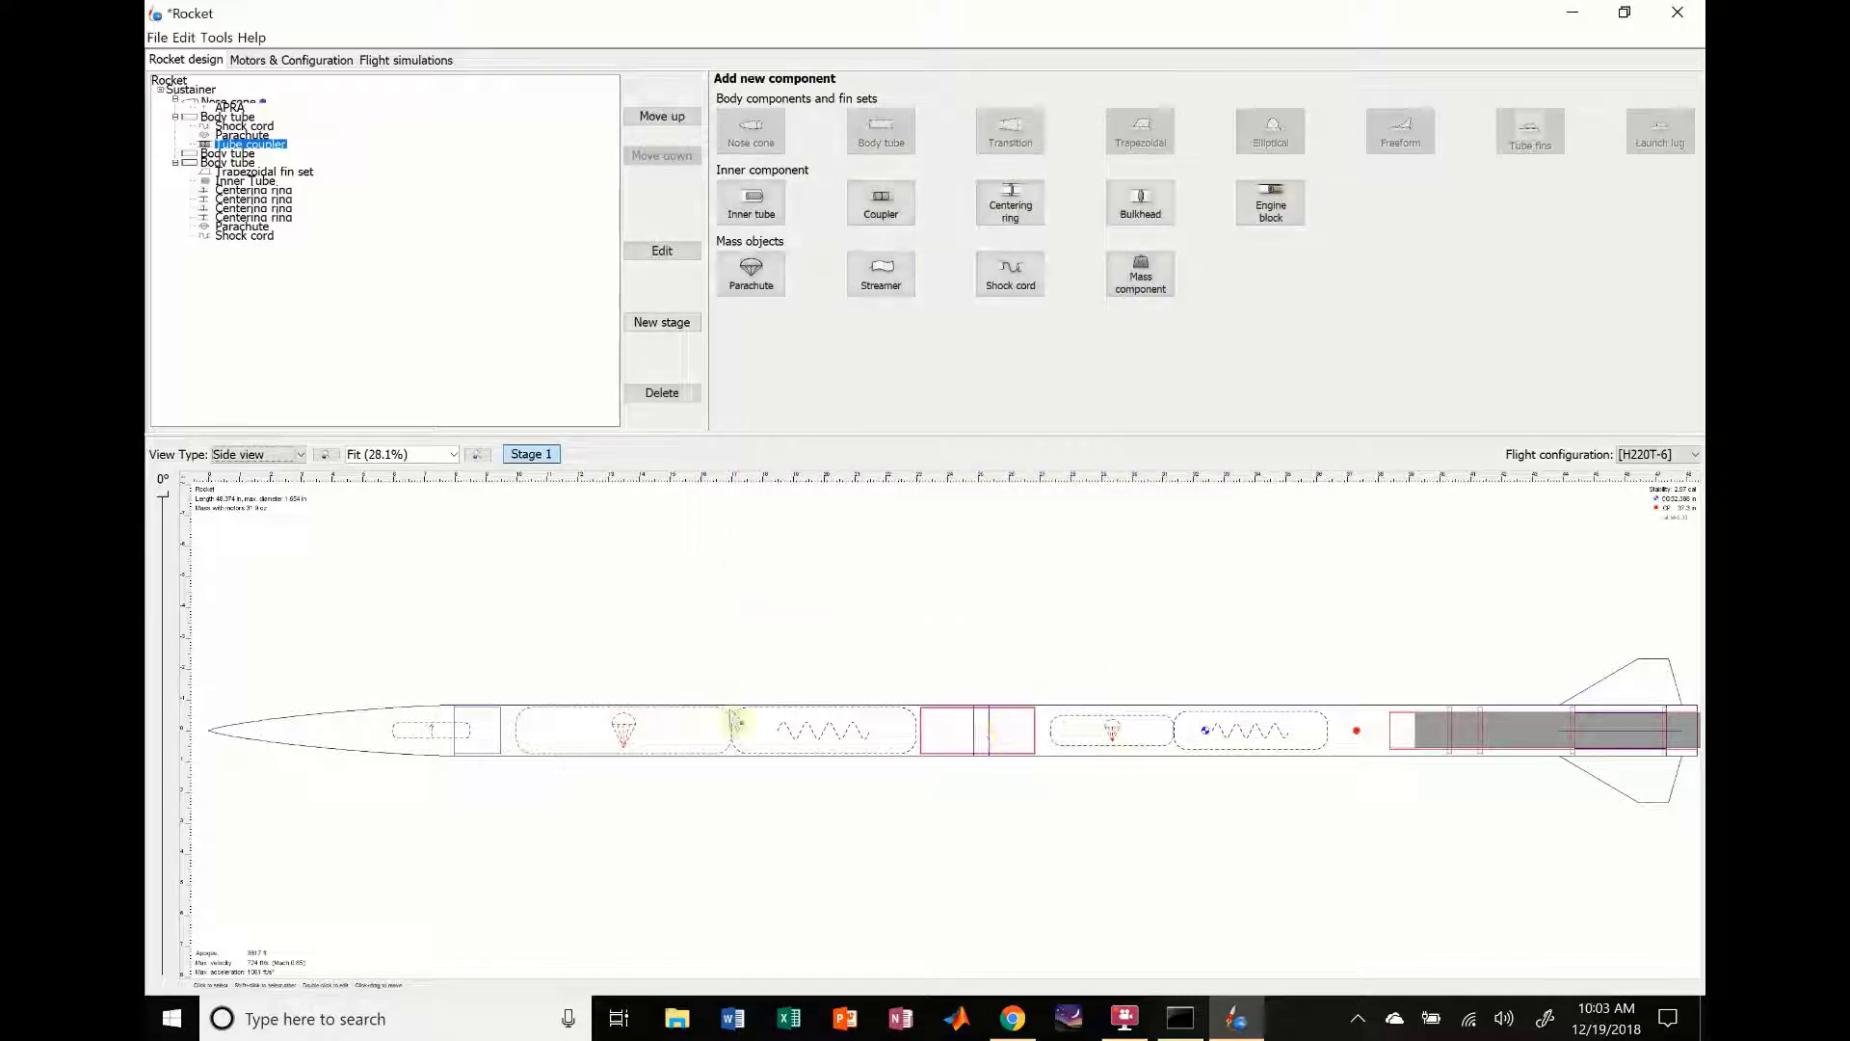
Step: Set the forward tube's parachute to deploy at a specific altitude during descent, 500 ft
{"action": "left_click", "coordinate": [1109, 737]}
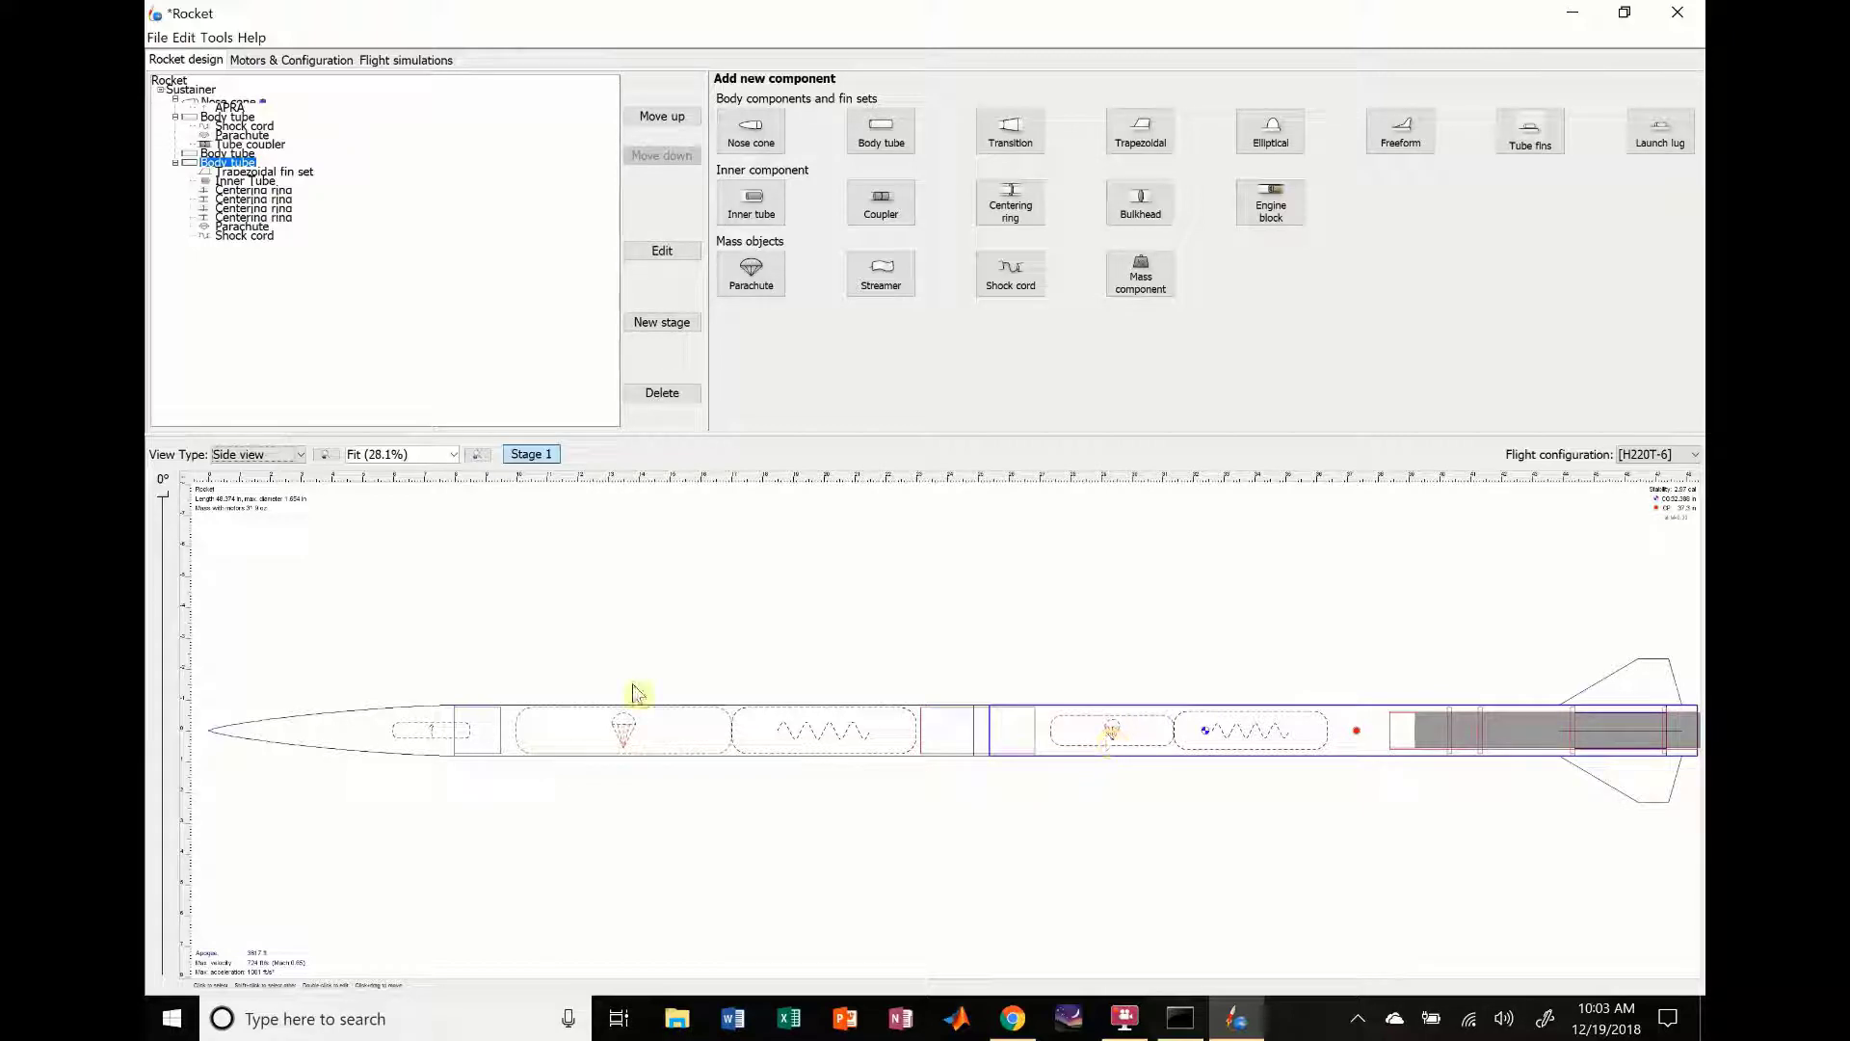
{"action": "left_click", "coordinate": [677, 739]}
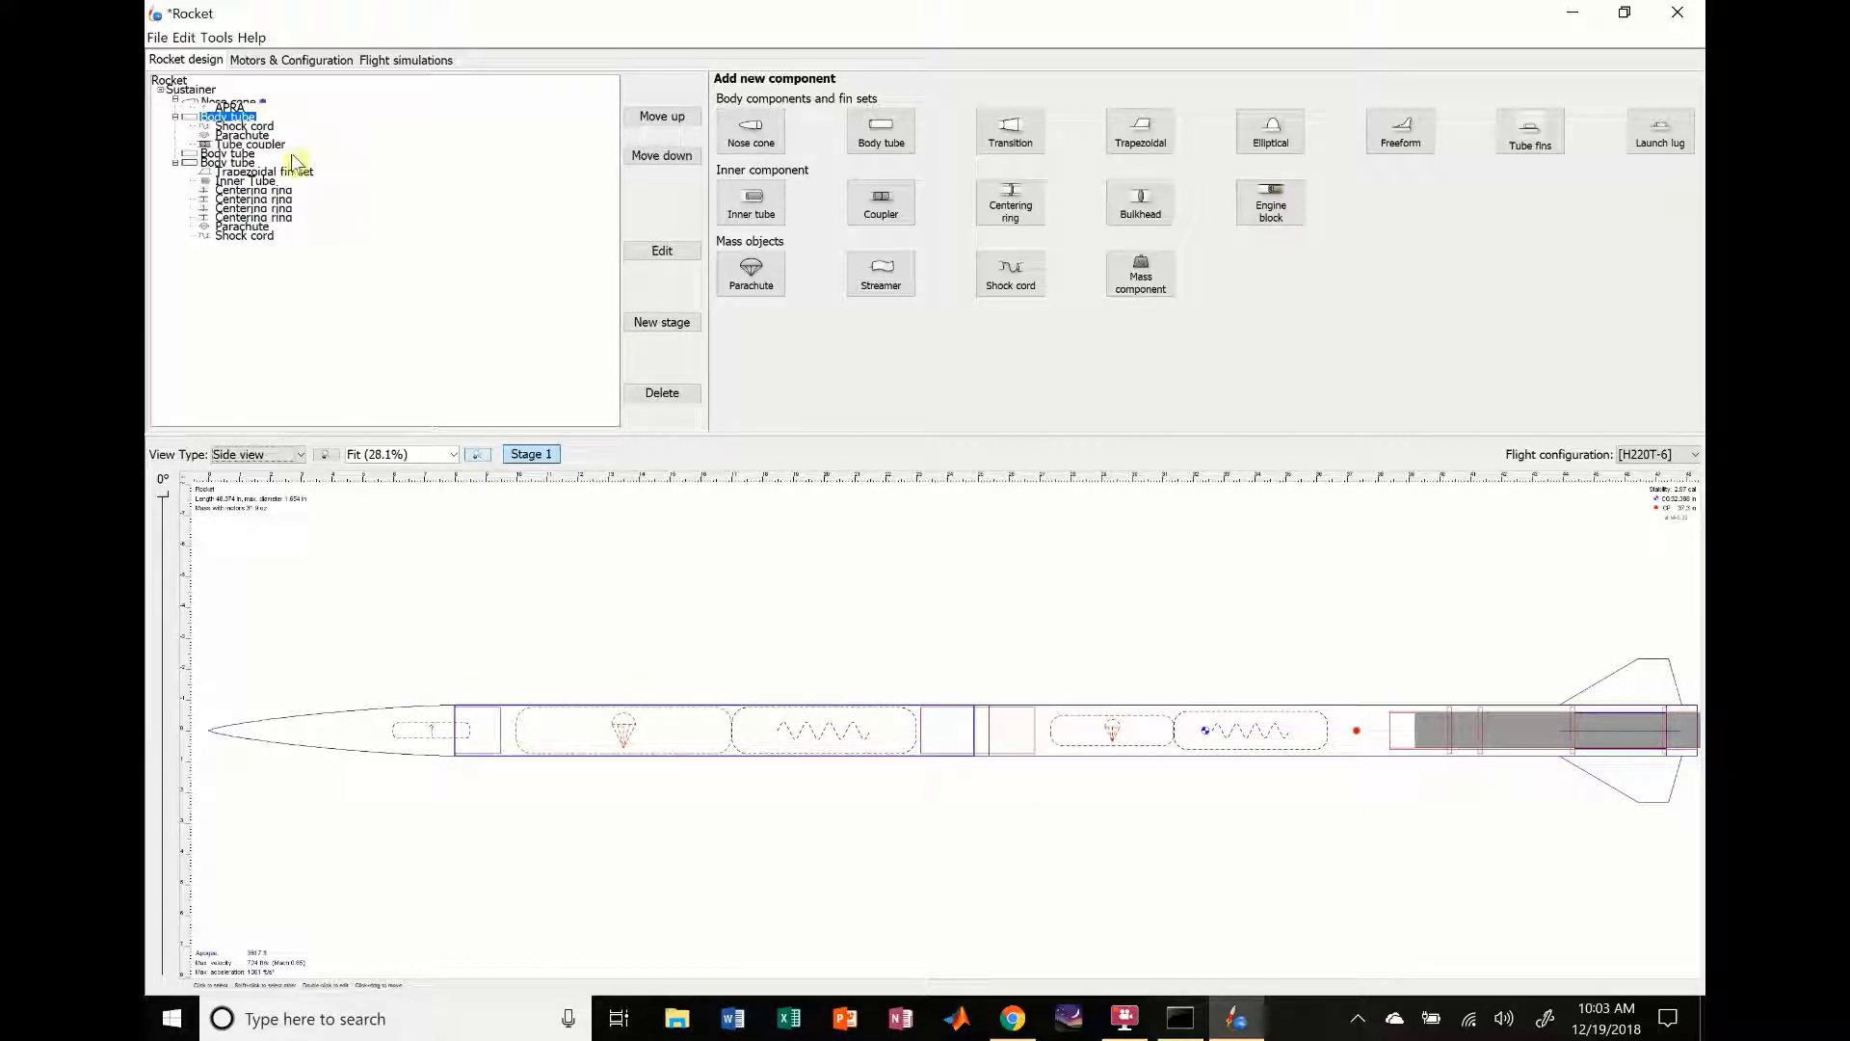
{"action": "left_click", "coordinate": [239, 136]}
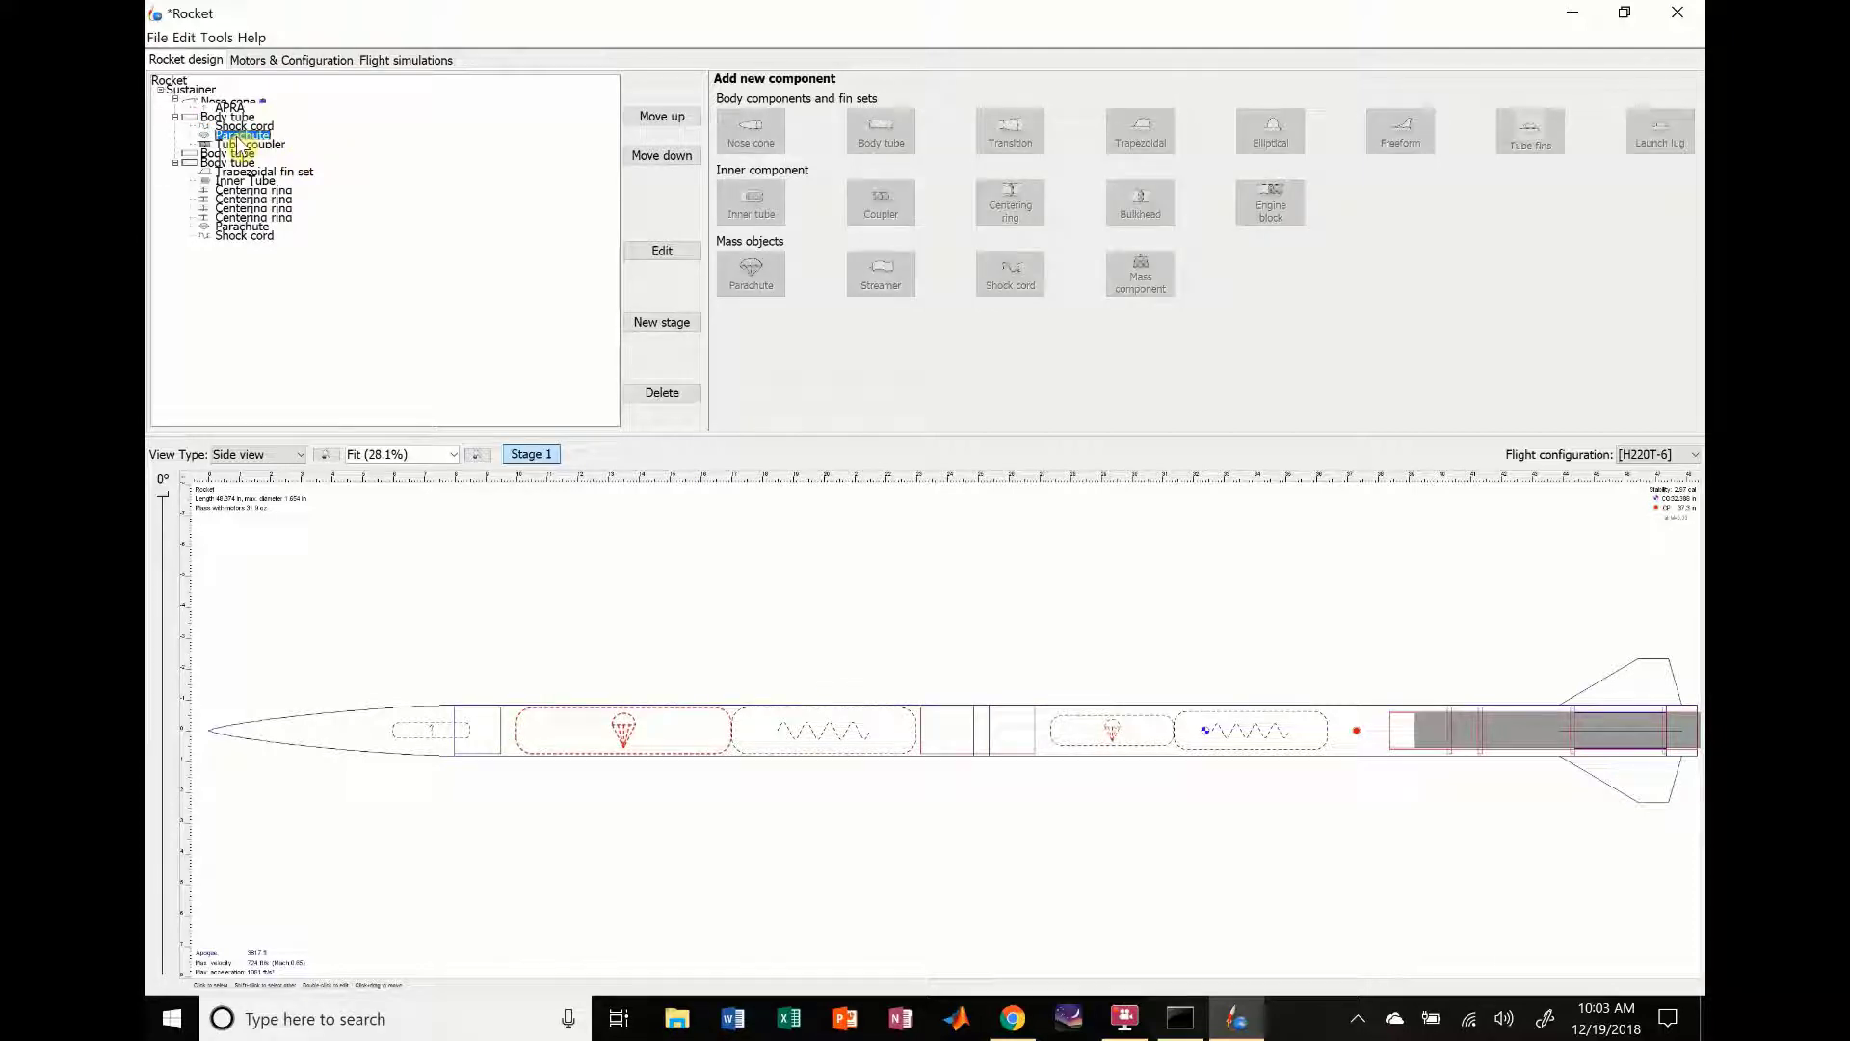
{"action": "double_click", "coordinate": [235, 136]}
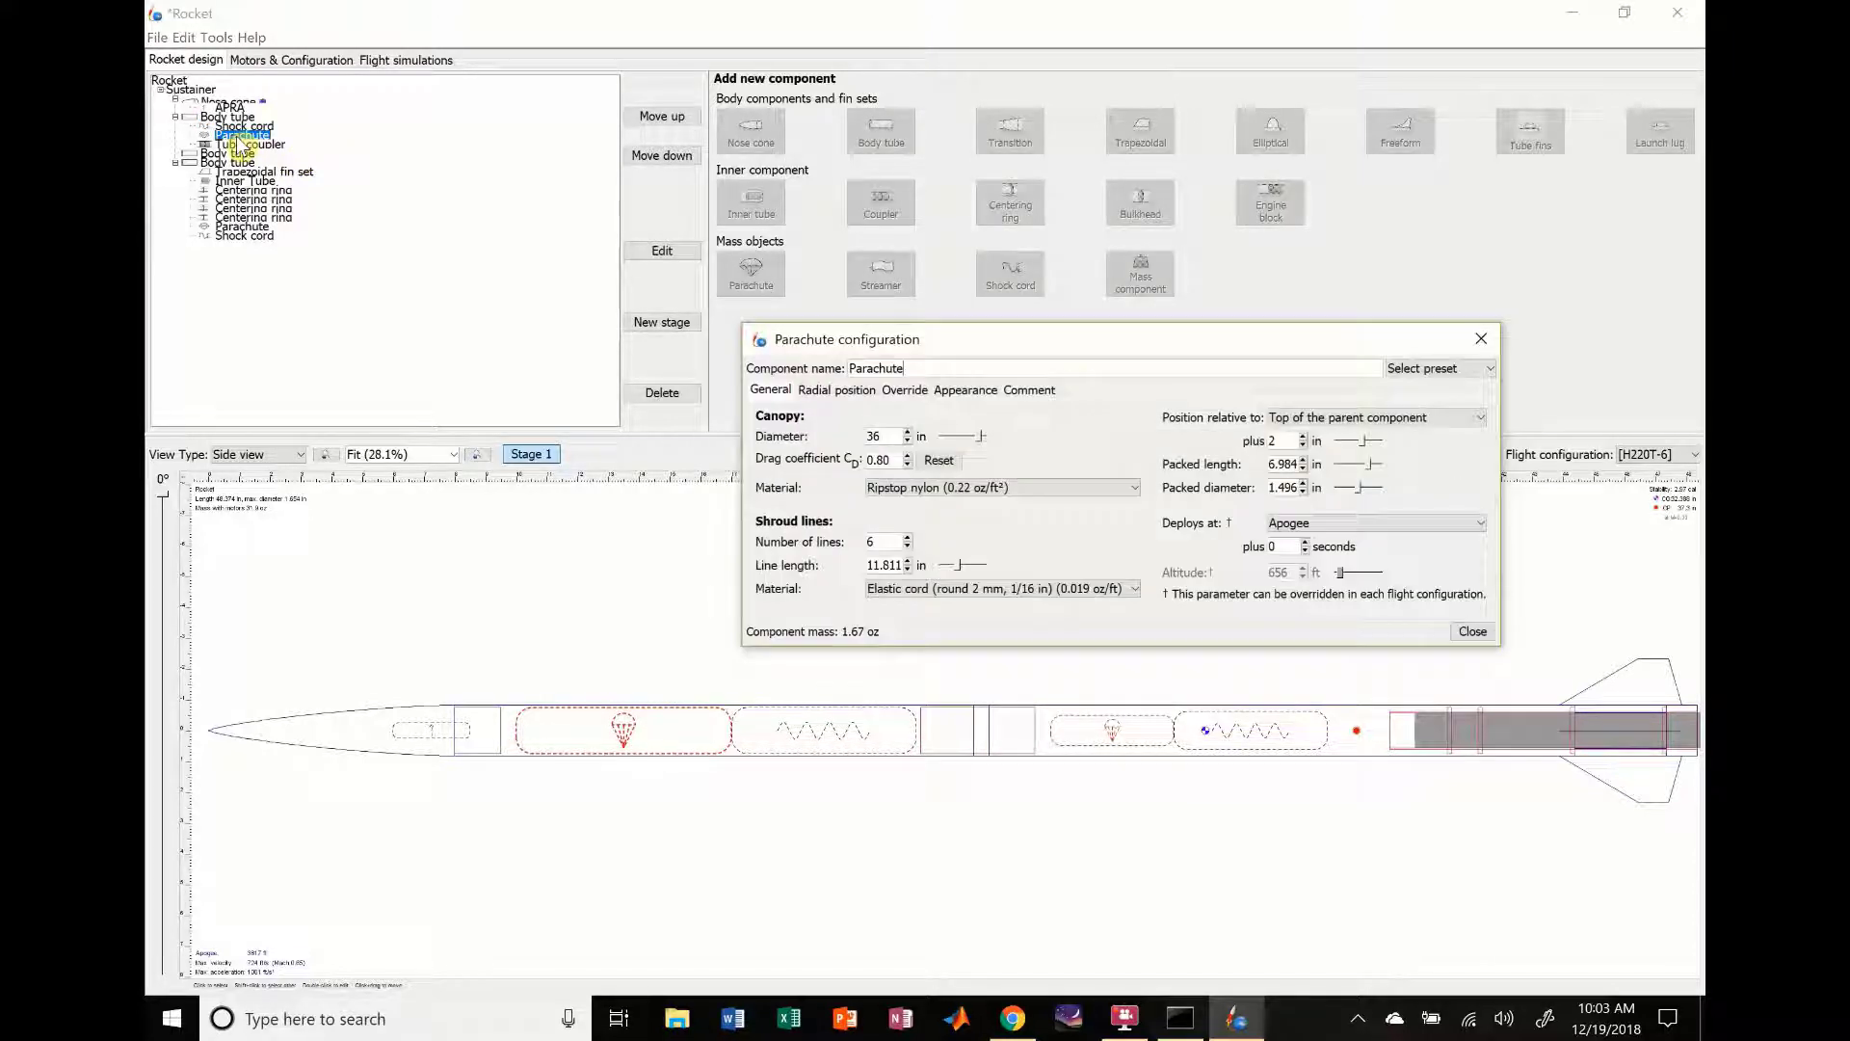
{"action": "left_click", "coordinate": [1446, 528]}
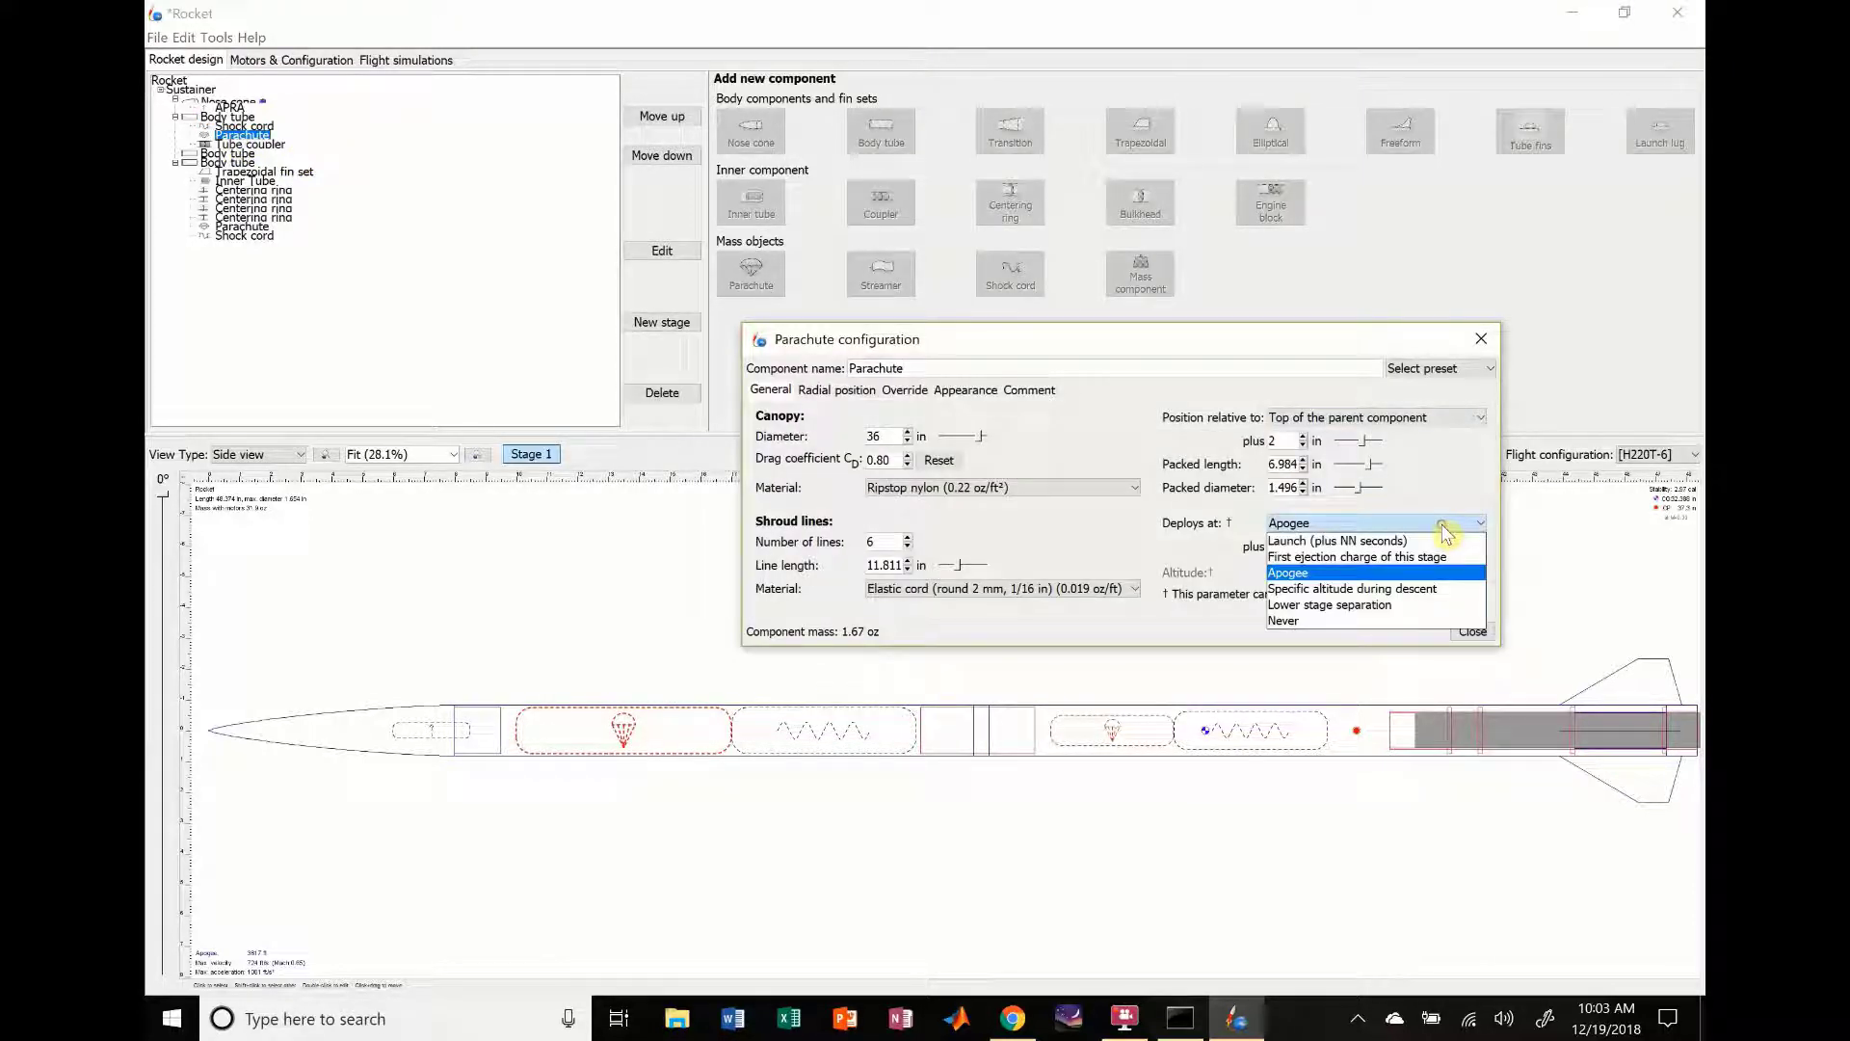
{"action": "left_click", "coordinate": [1359, 590]}
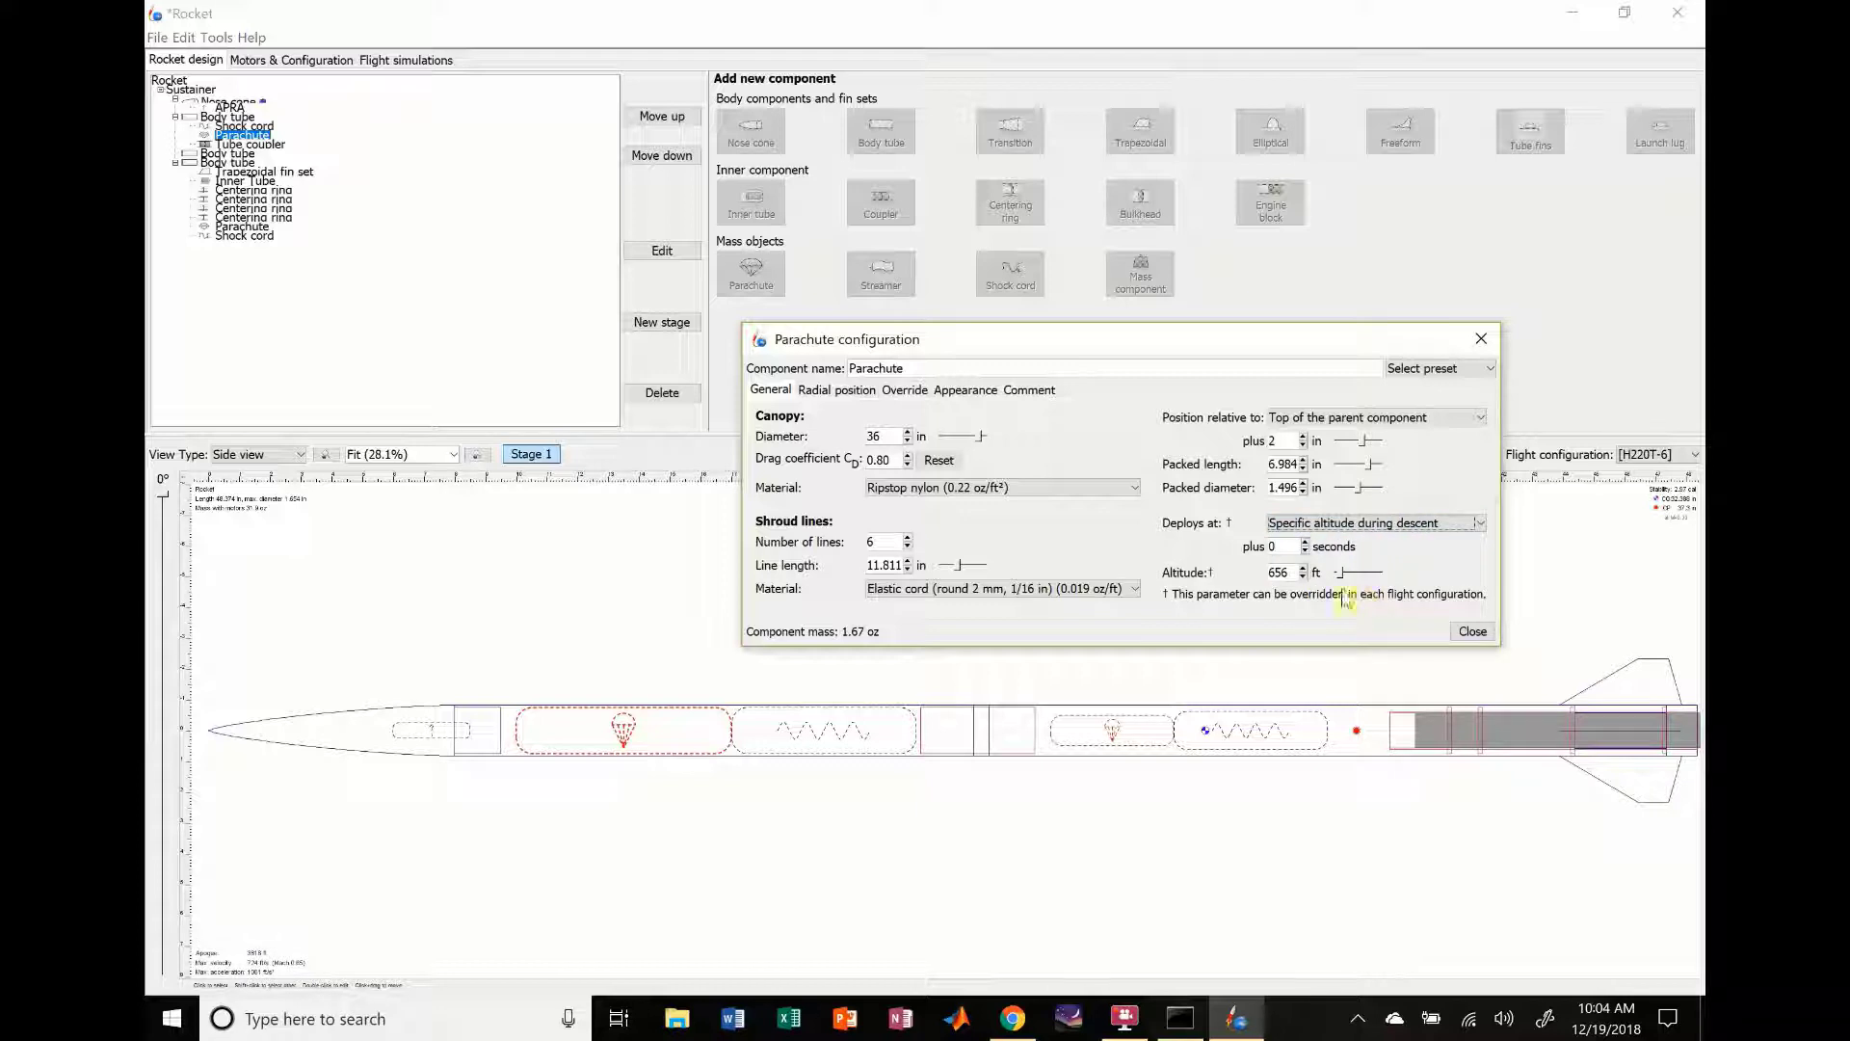
{"action": "left_click", "coordinate": [1291, 573]}
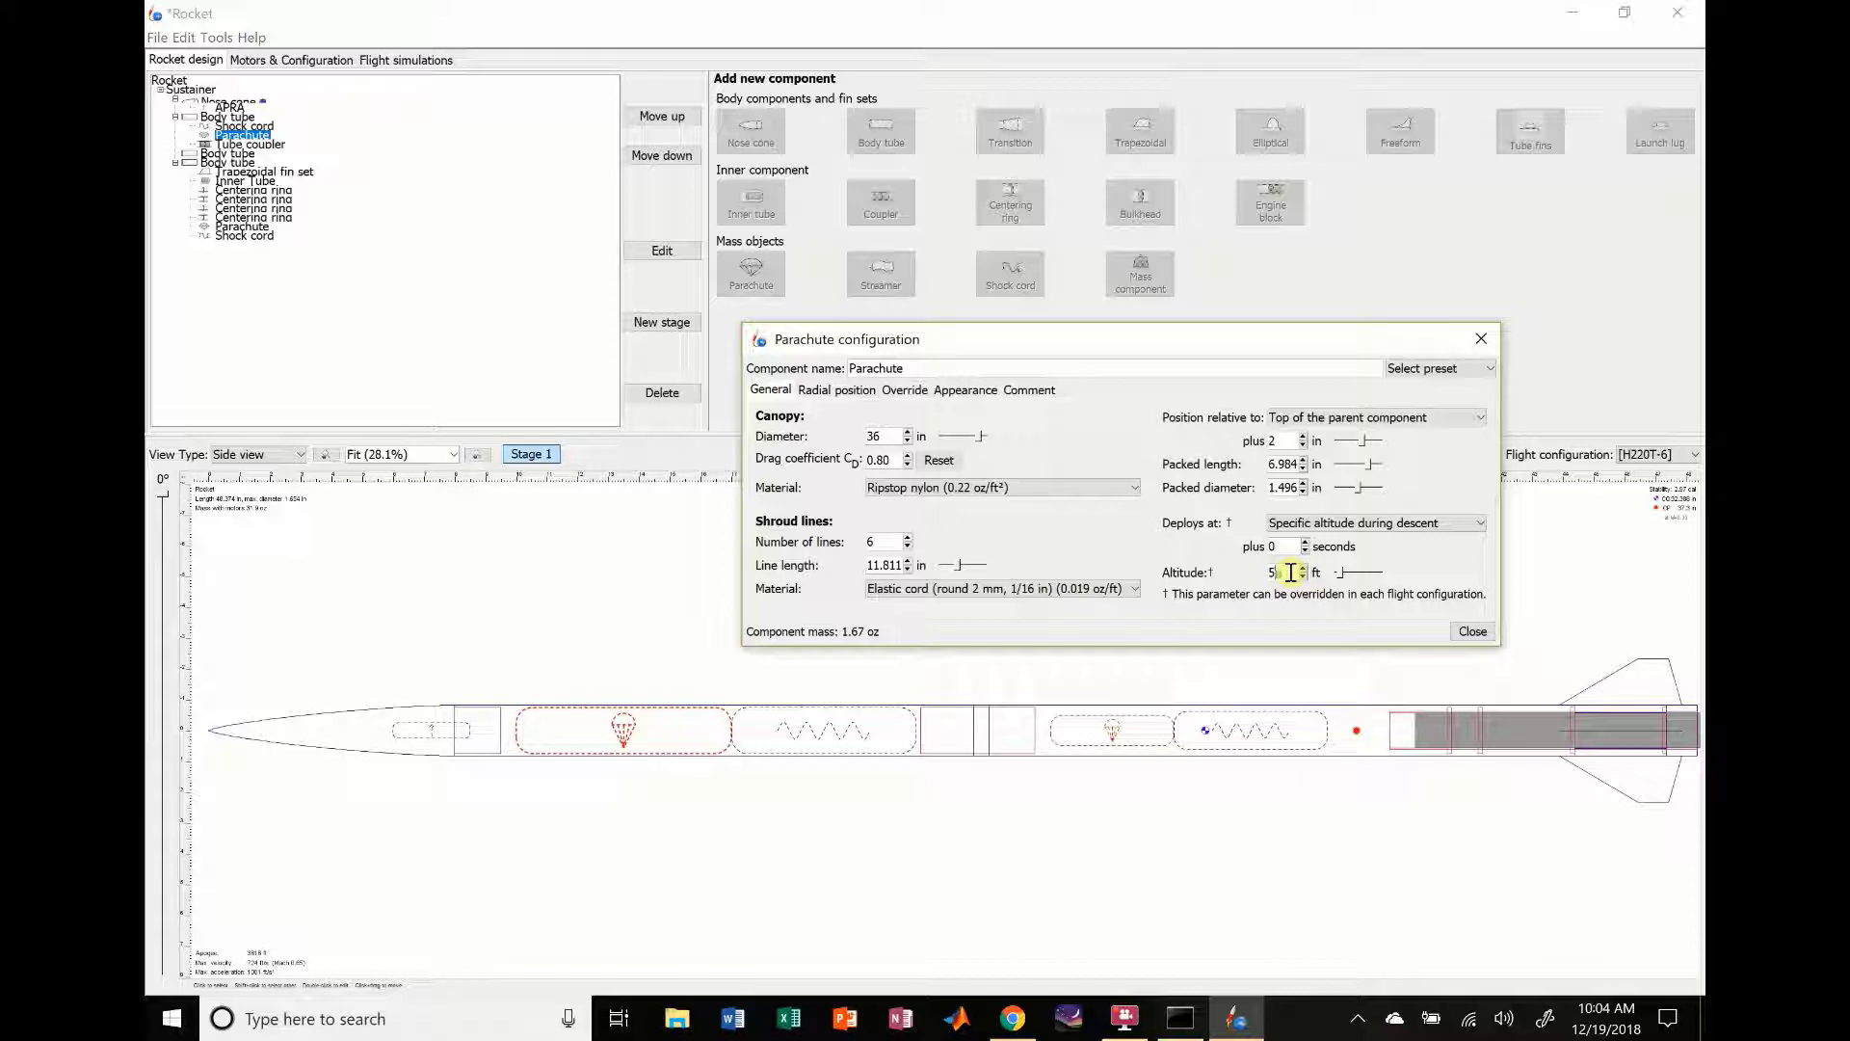
{"action": "type", "text": "500"}
{"action": "left_click", "coordinate": [1475, 633]}
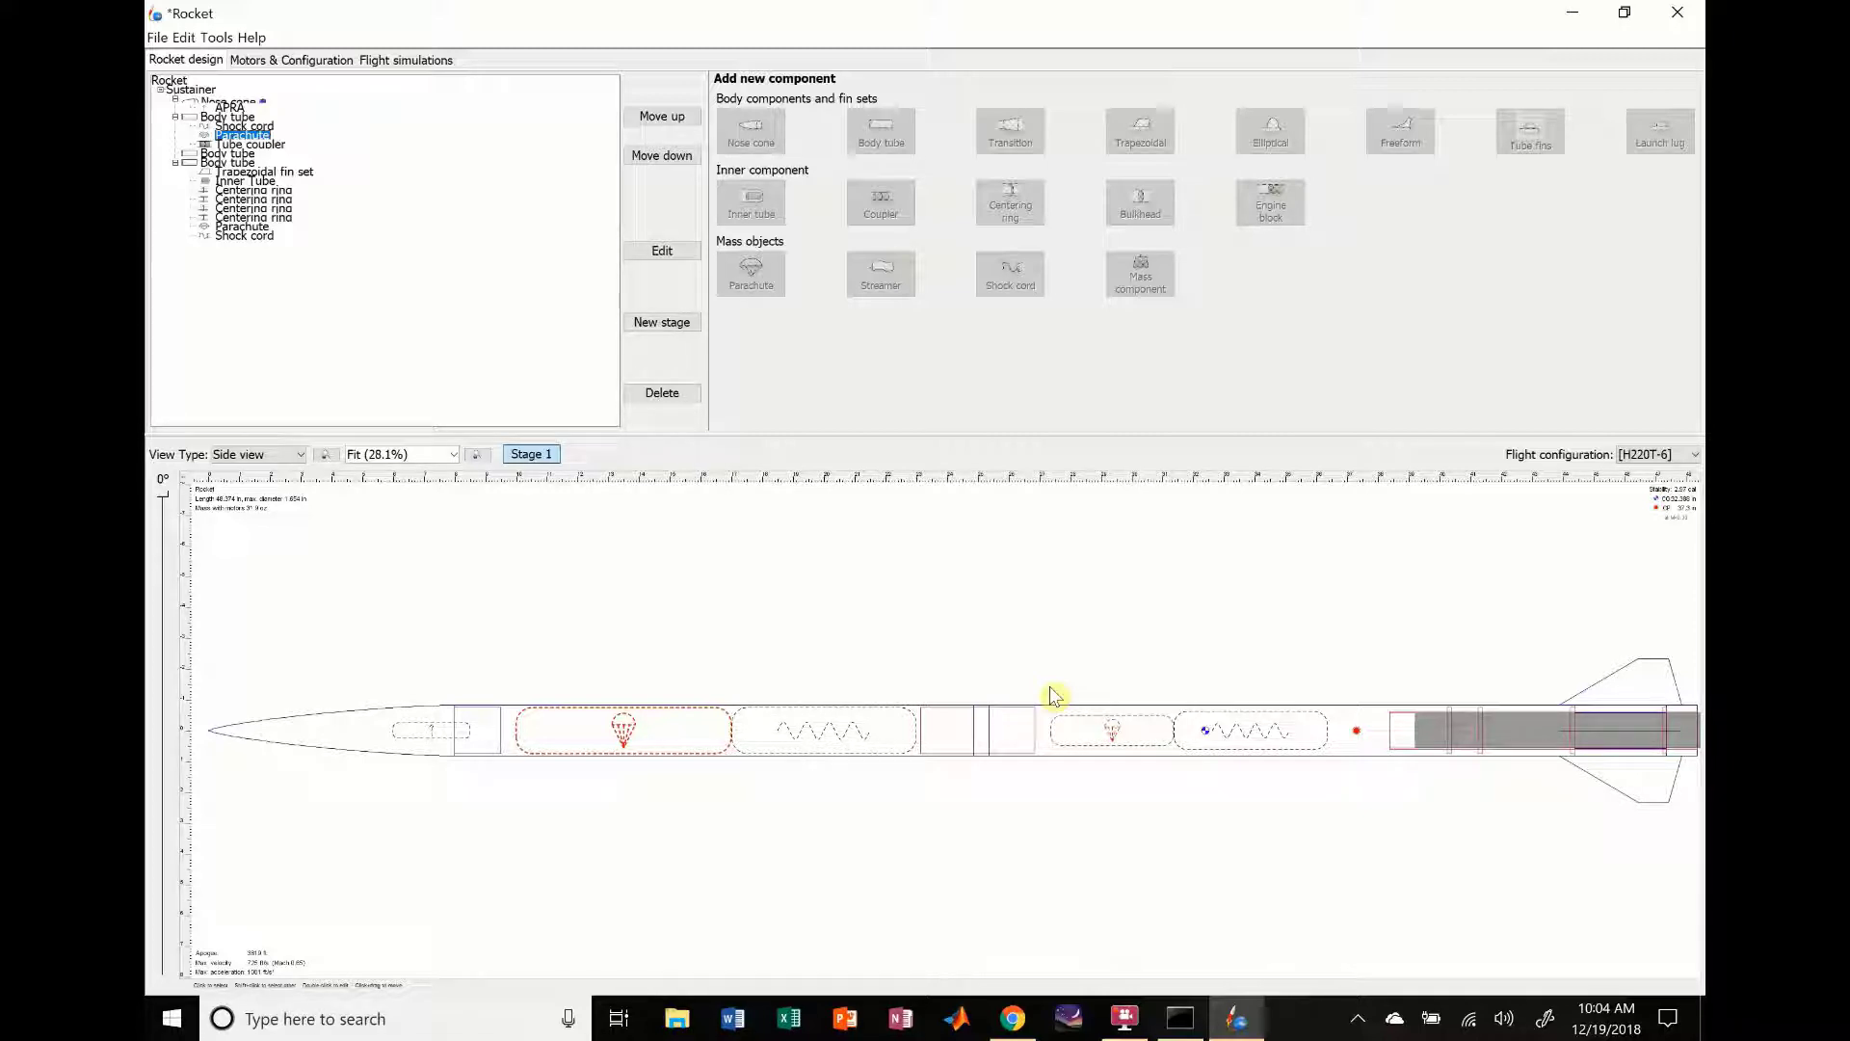
{"action": "left_click", "coordinate": [1078, 735]}
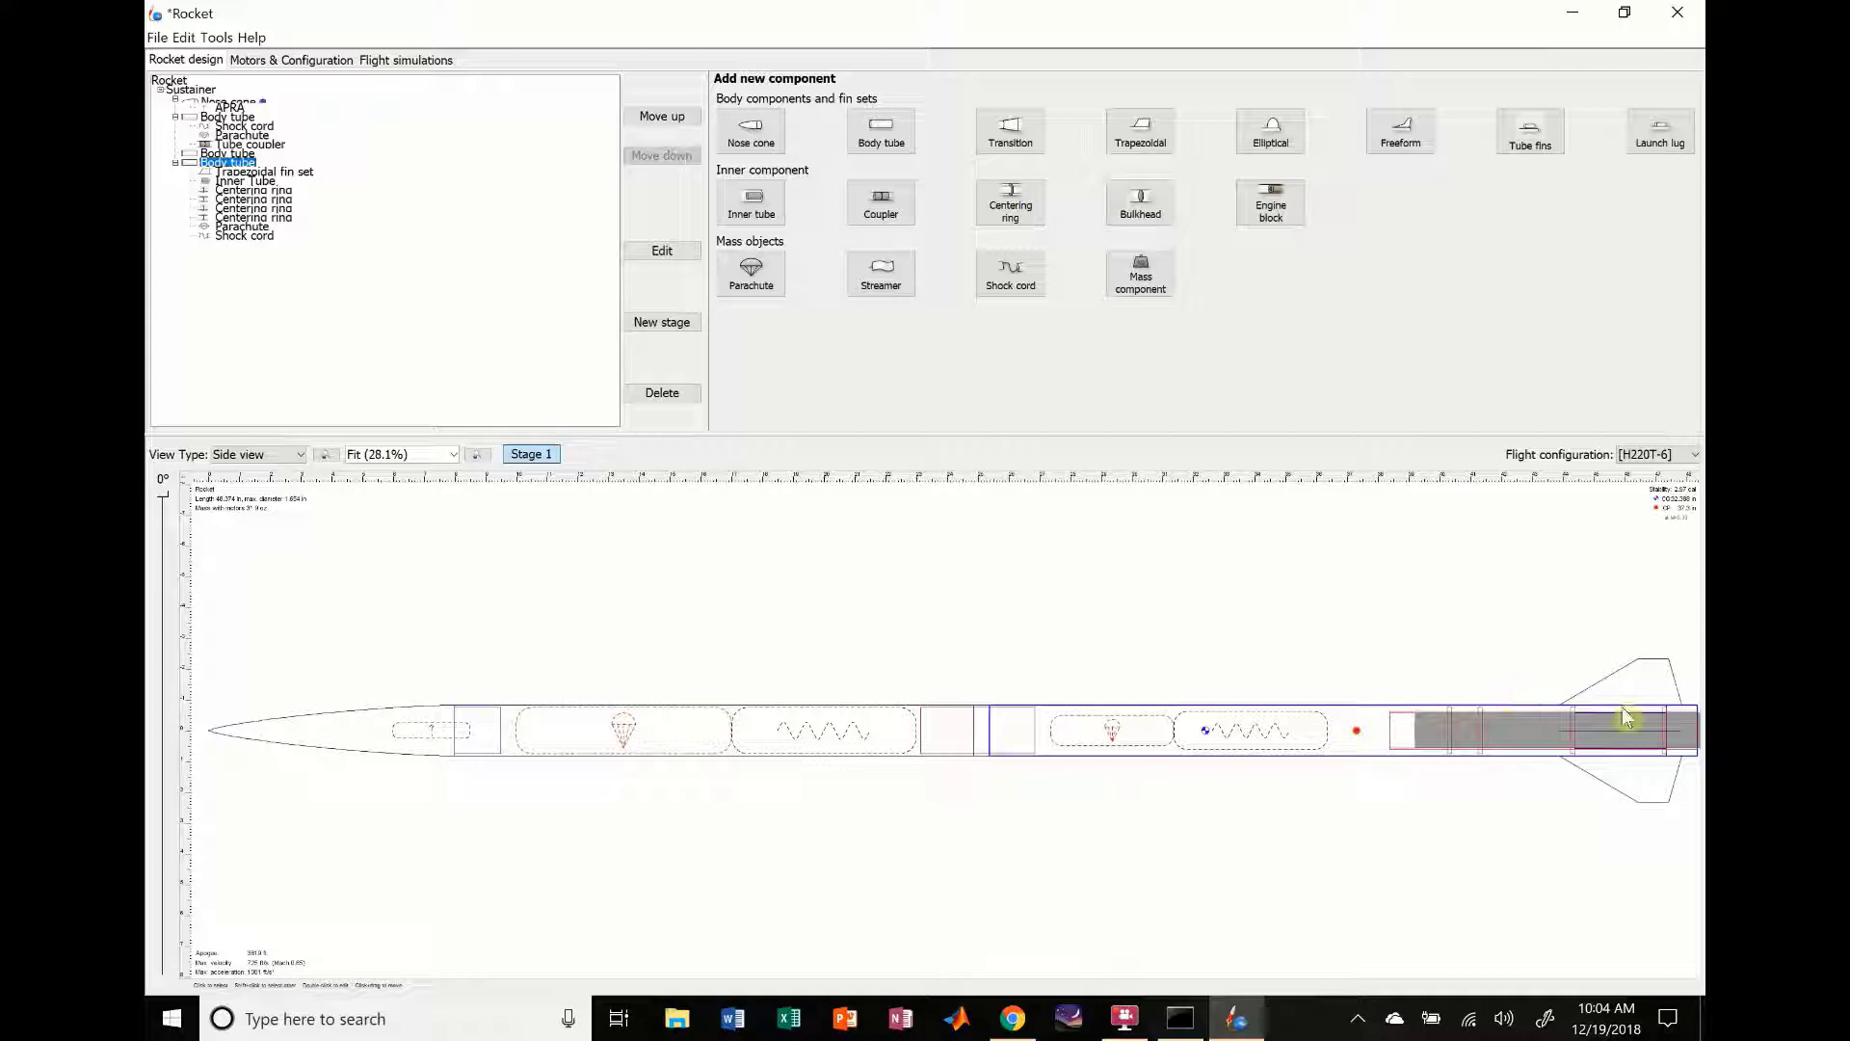
{"action": "left_click", "coordinate": [1641, 680]}
{"action": "left_click", "coordinate": [1023, 737]}
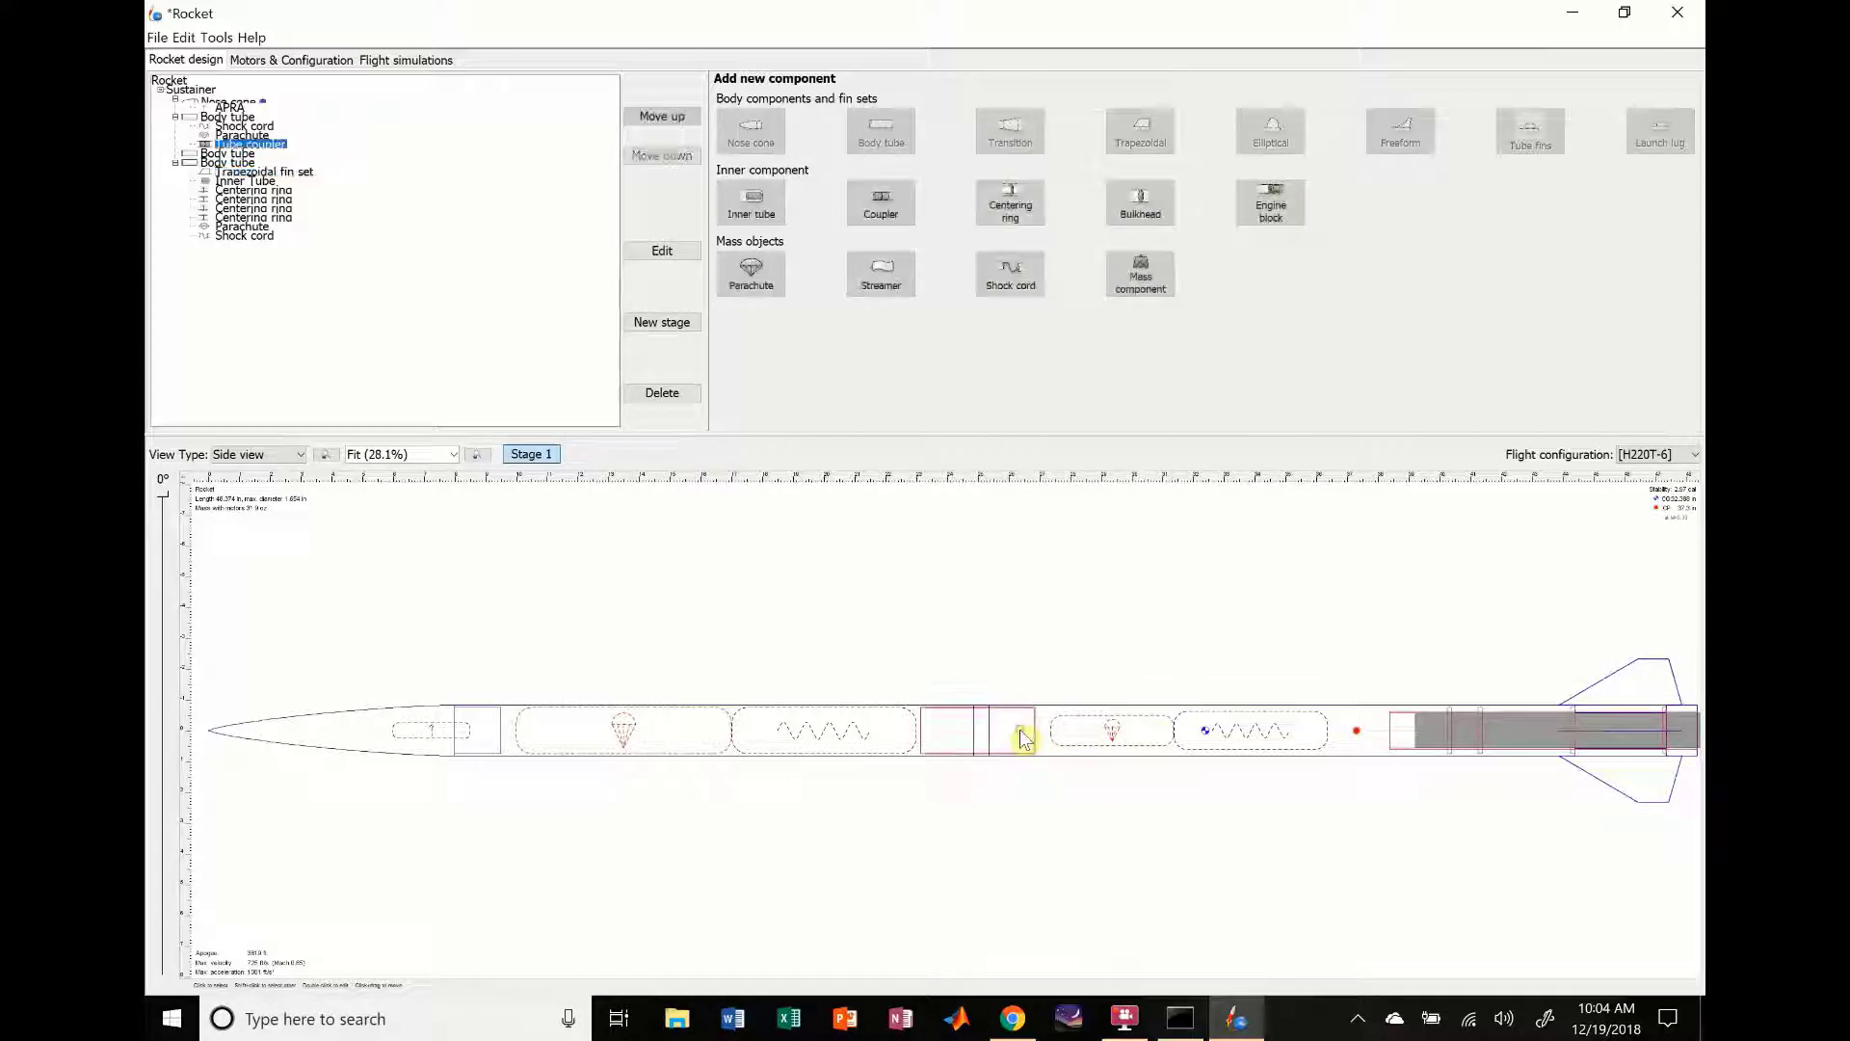
{"action": "left_click", "coordinate": [506, 747]}
{"action": "left_click", "coordinate": [426, 740]}
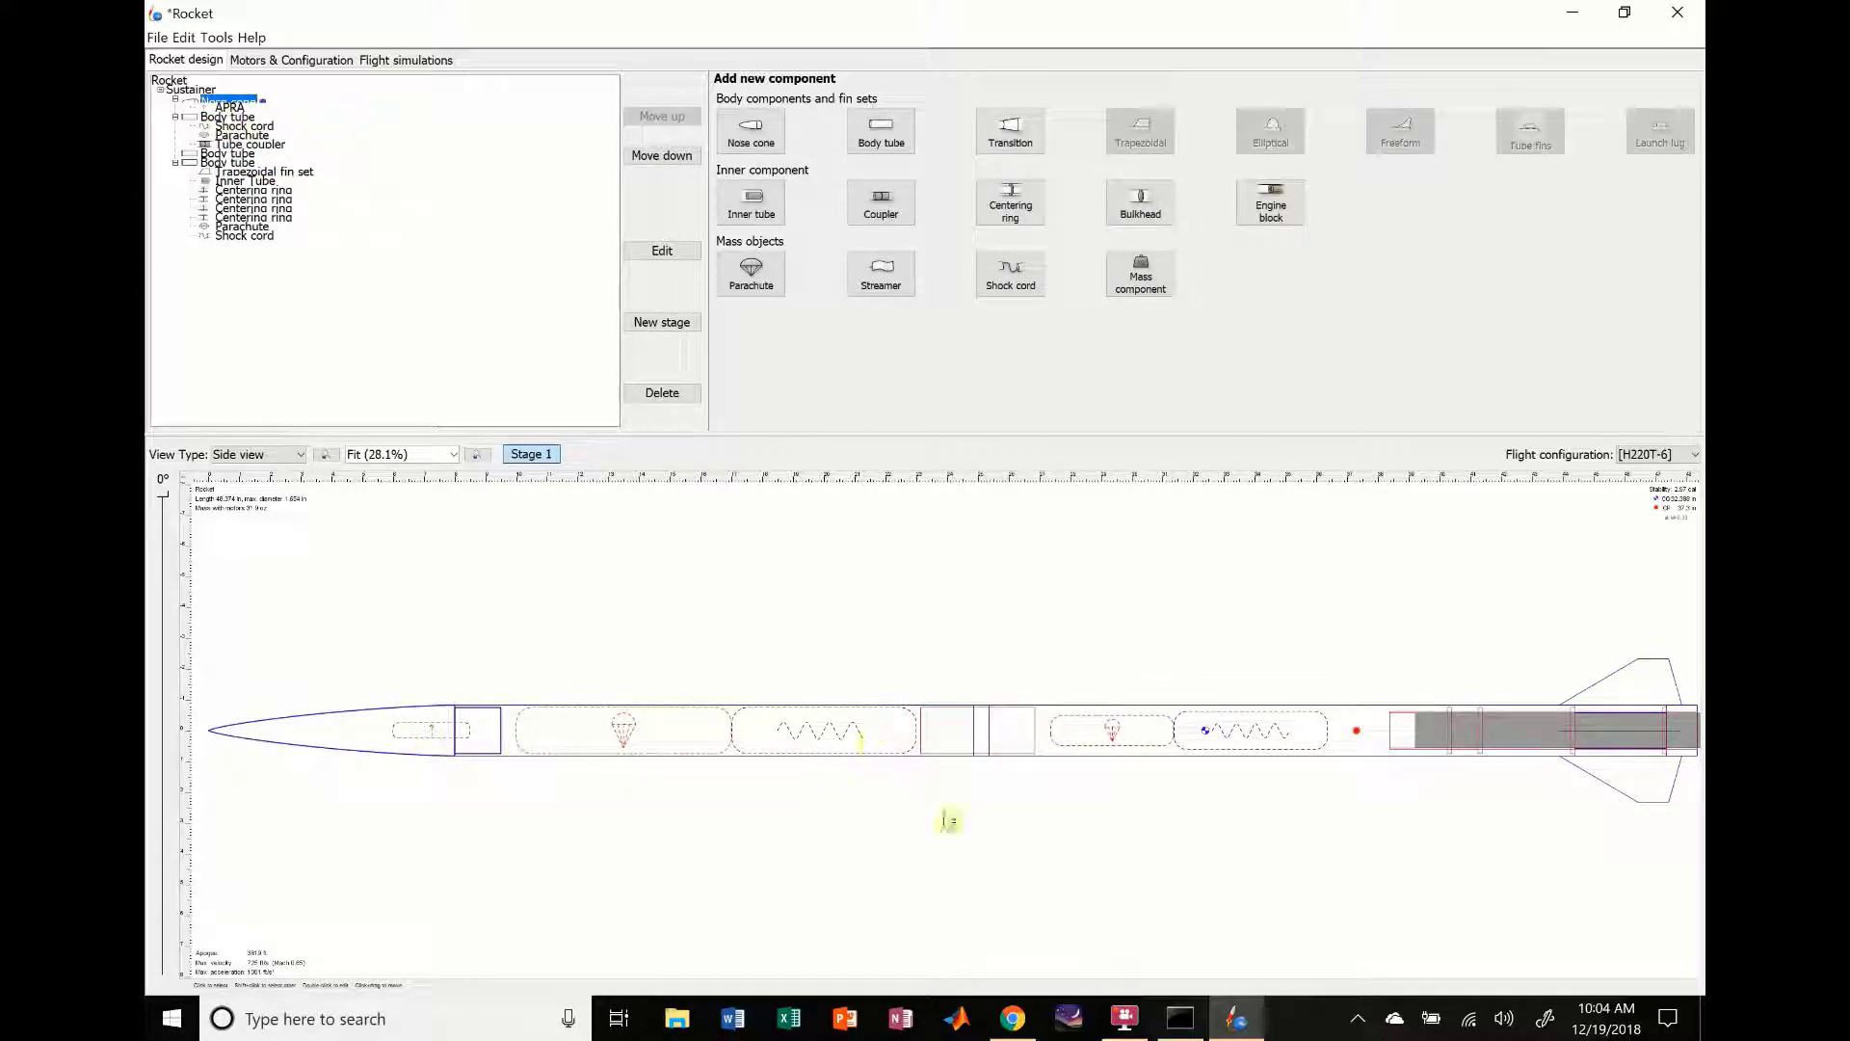
{"action": "left_click", "coordinate": [962, 747]}
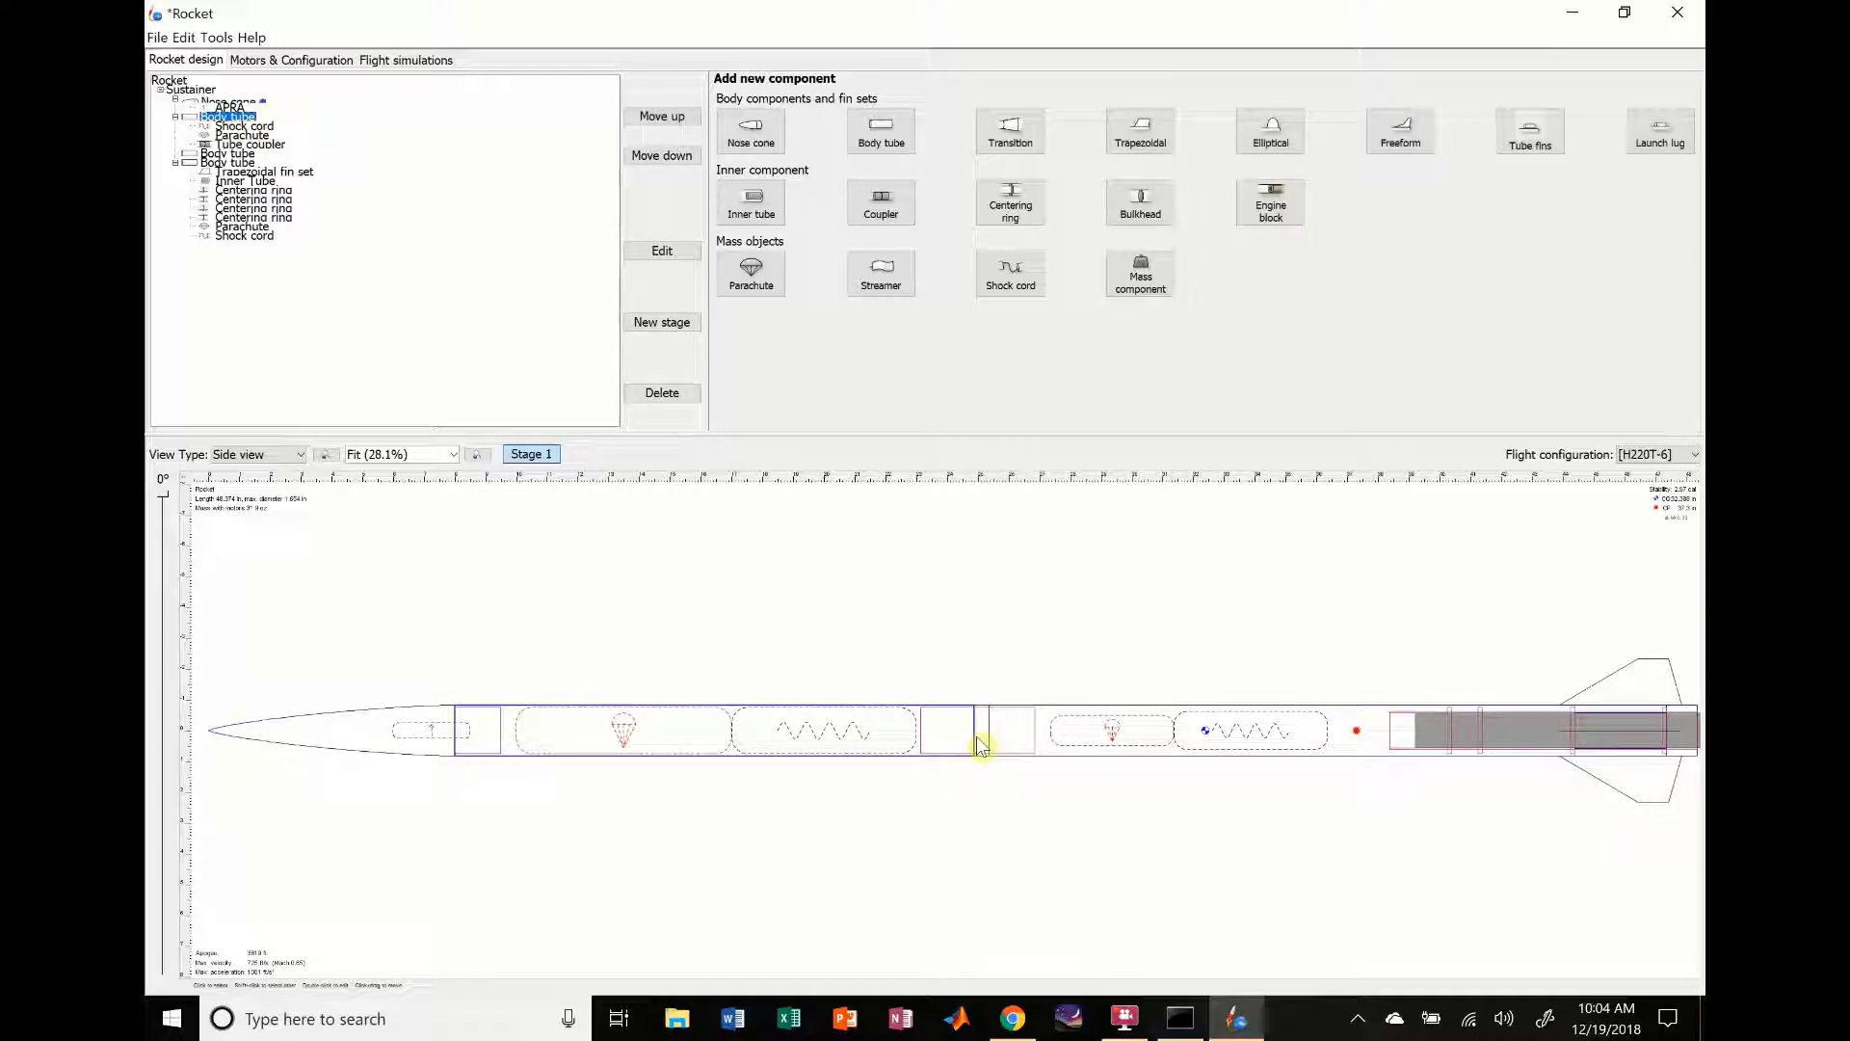
{"action": "left_click", "coordinate": [987, 747]}
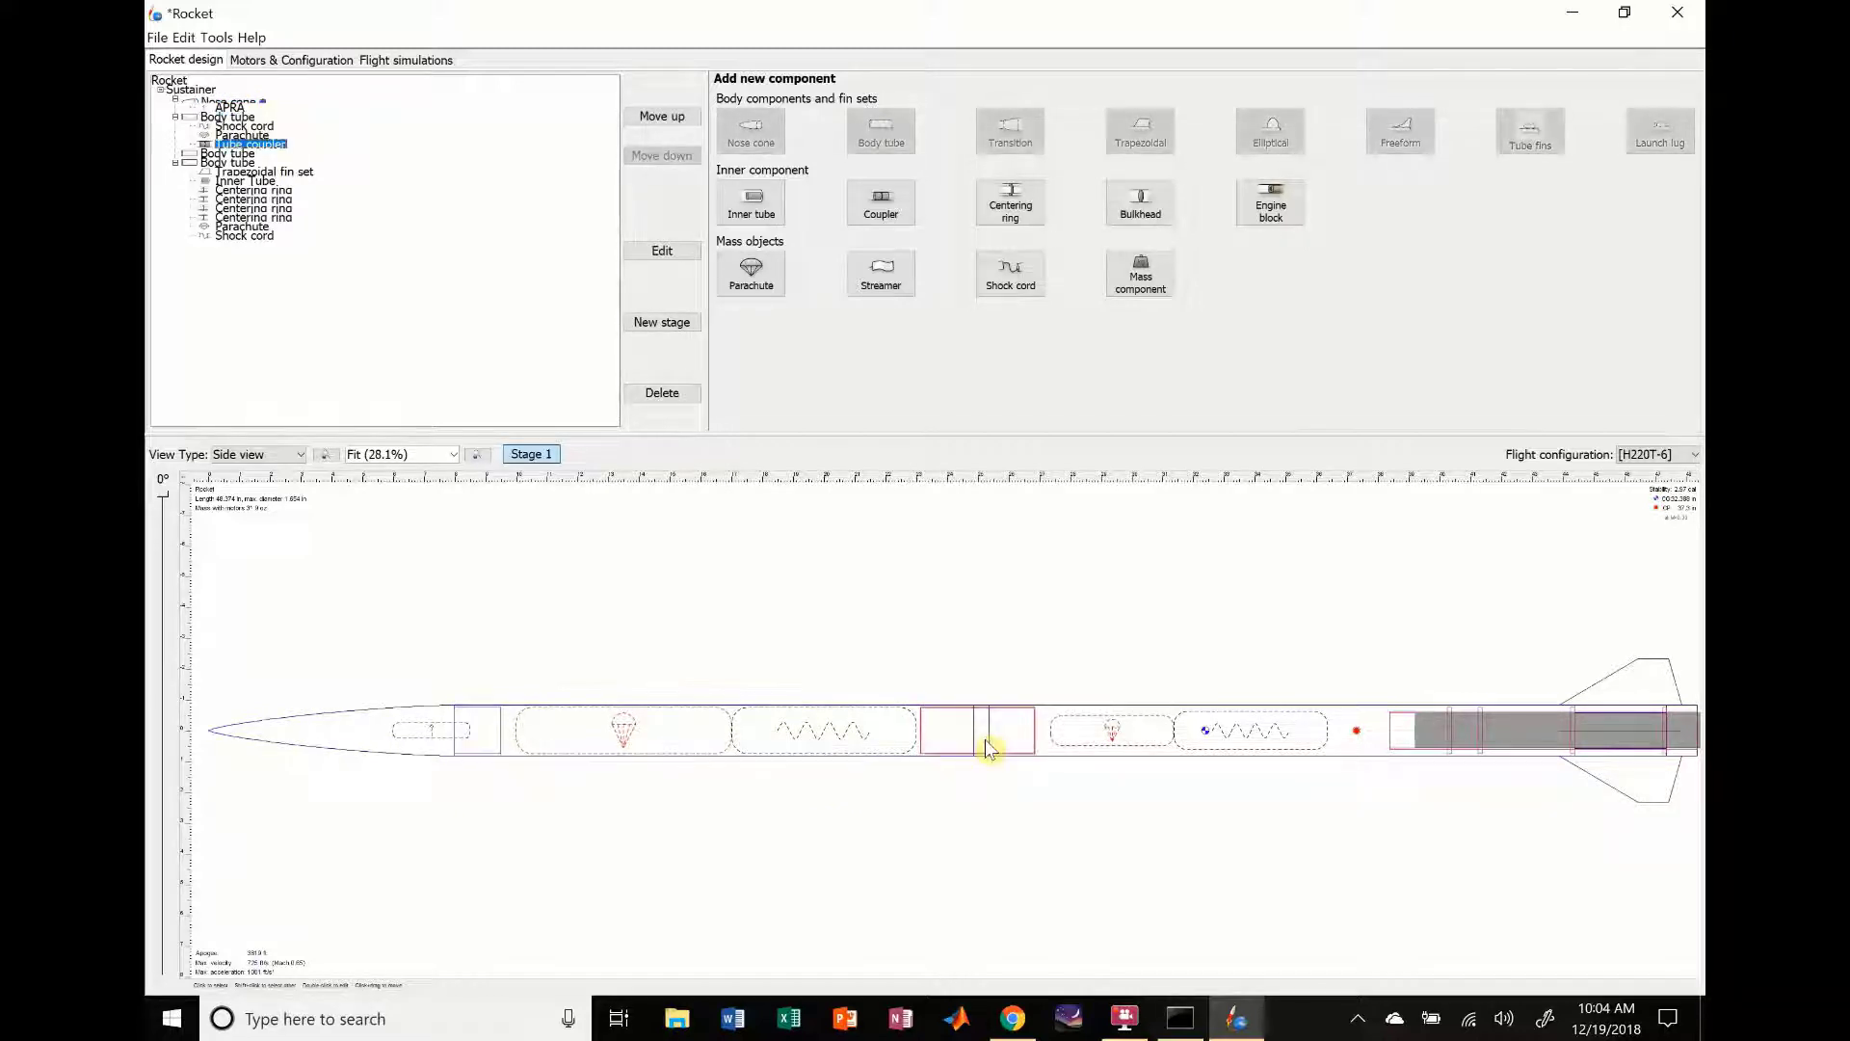
{"action": "left_click", "coordinate": [275, 65]}
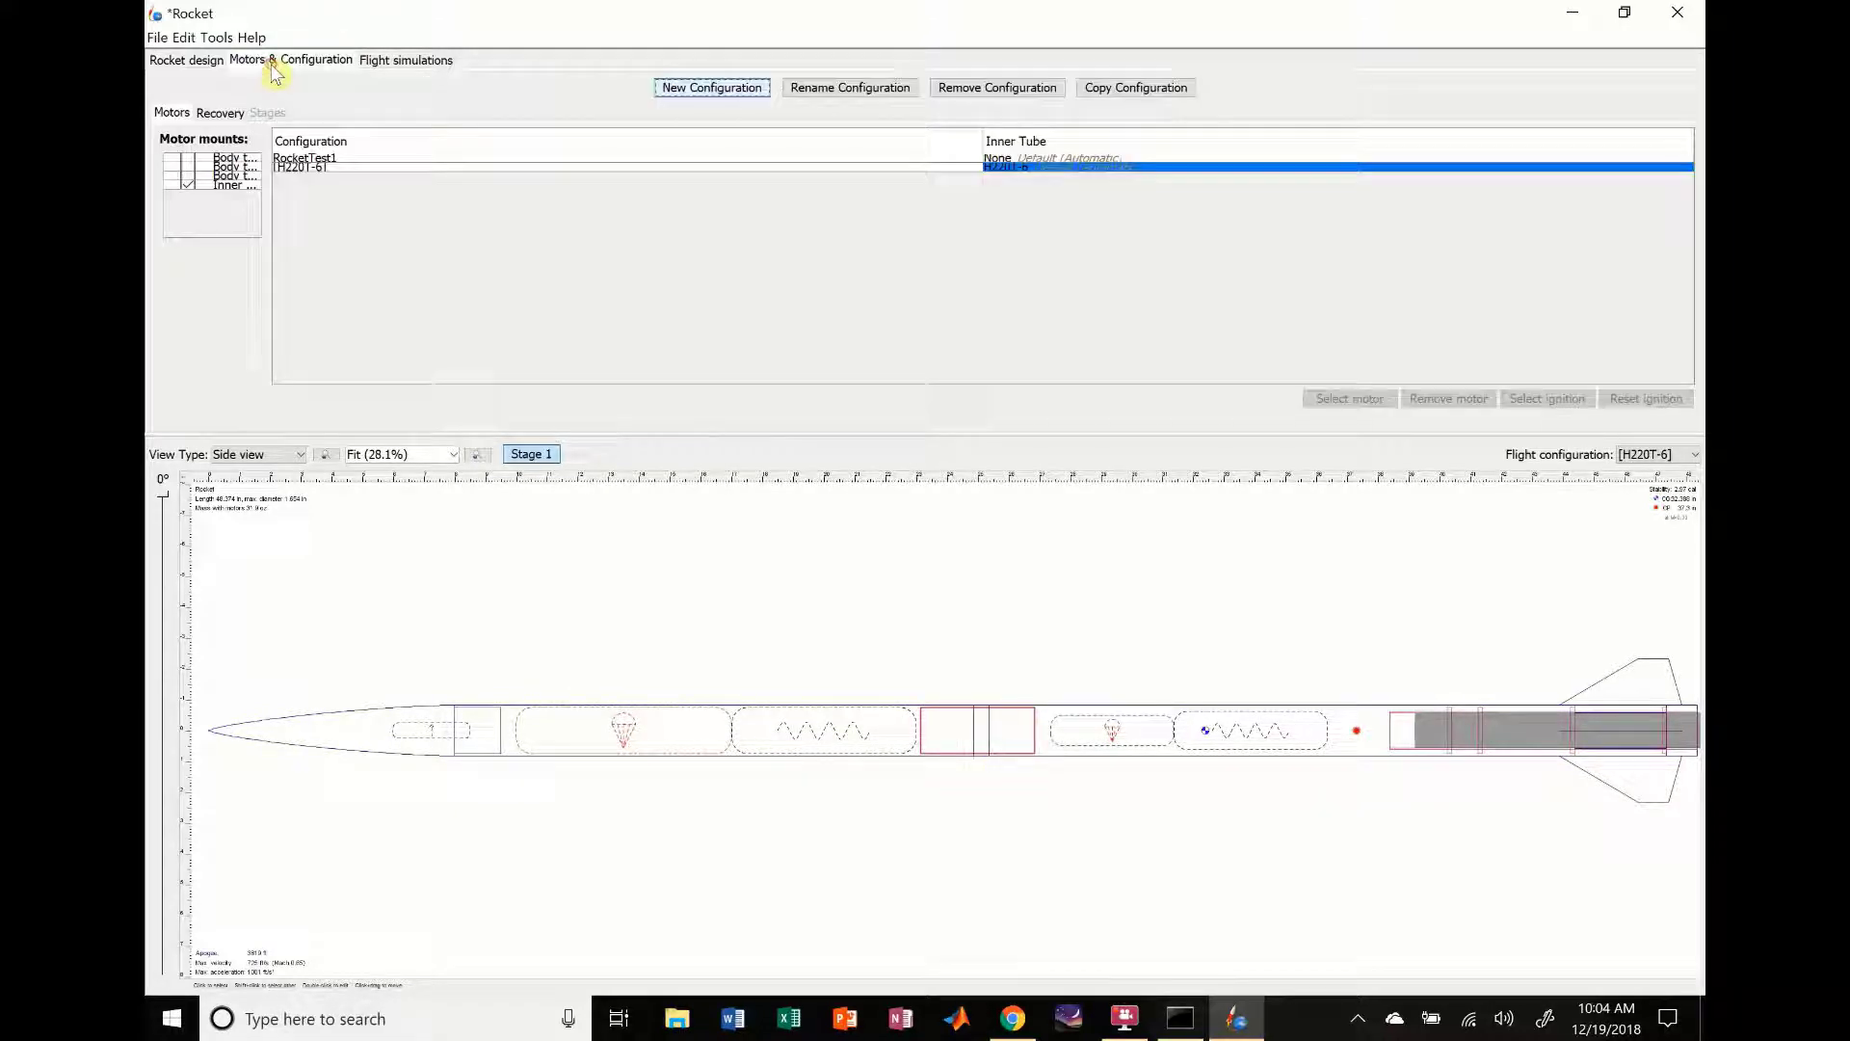
{"action": "left_click", "coordinate": [396, 64]}
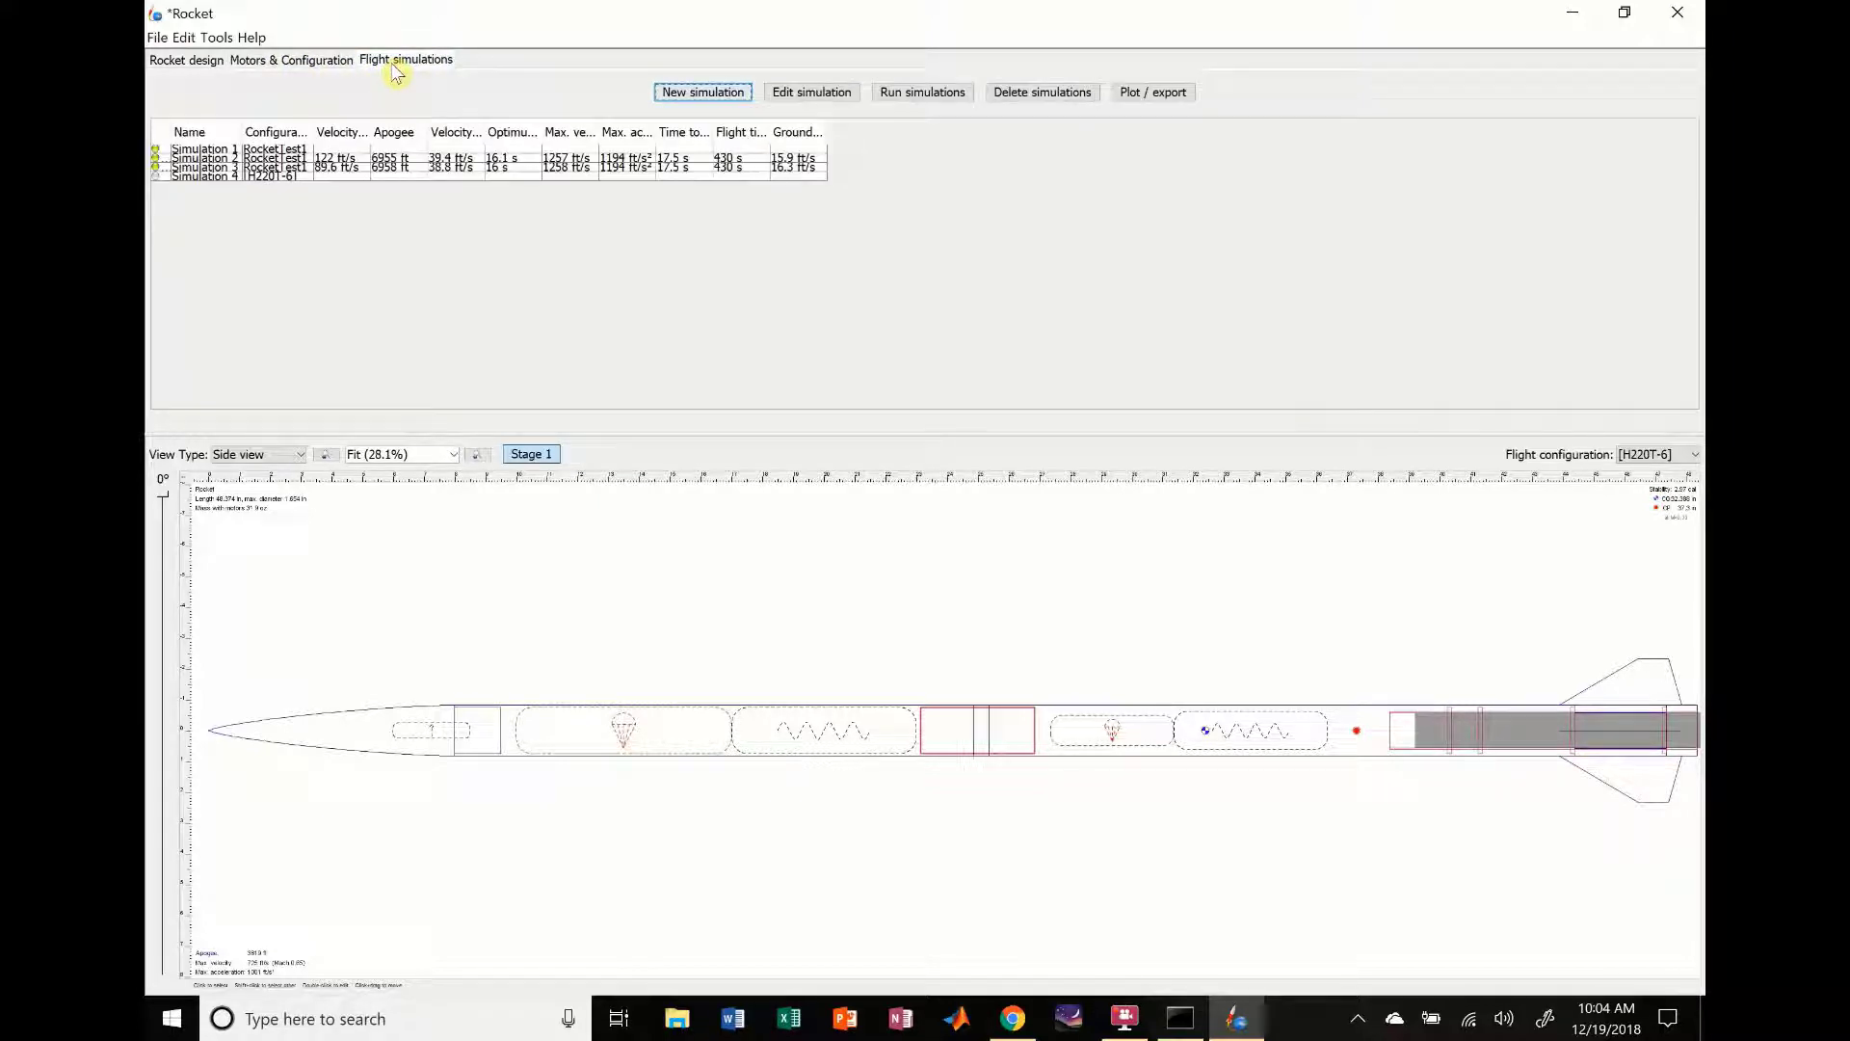
{"action": "left_click", "coordinate": [204, 150]}
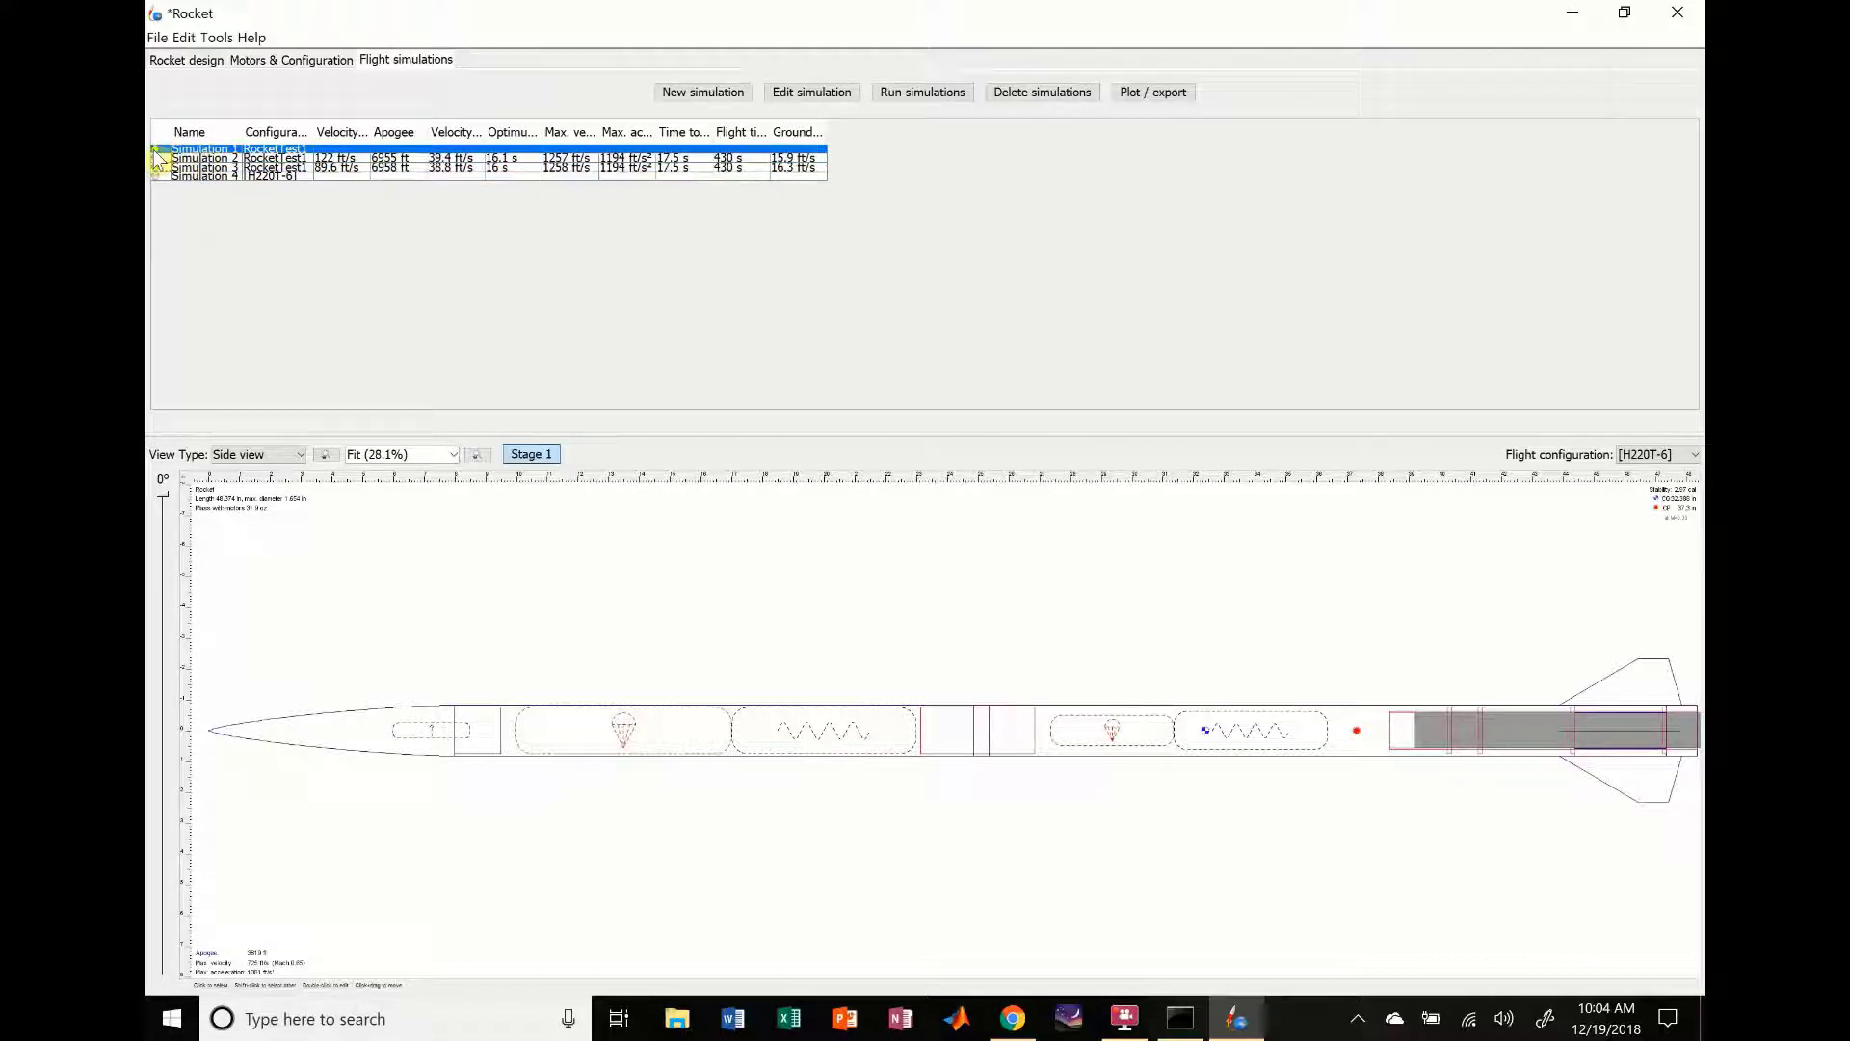
{"action": "mouse_move", "coordinate": [158, 159]}
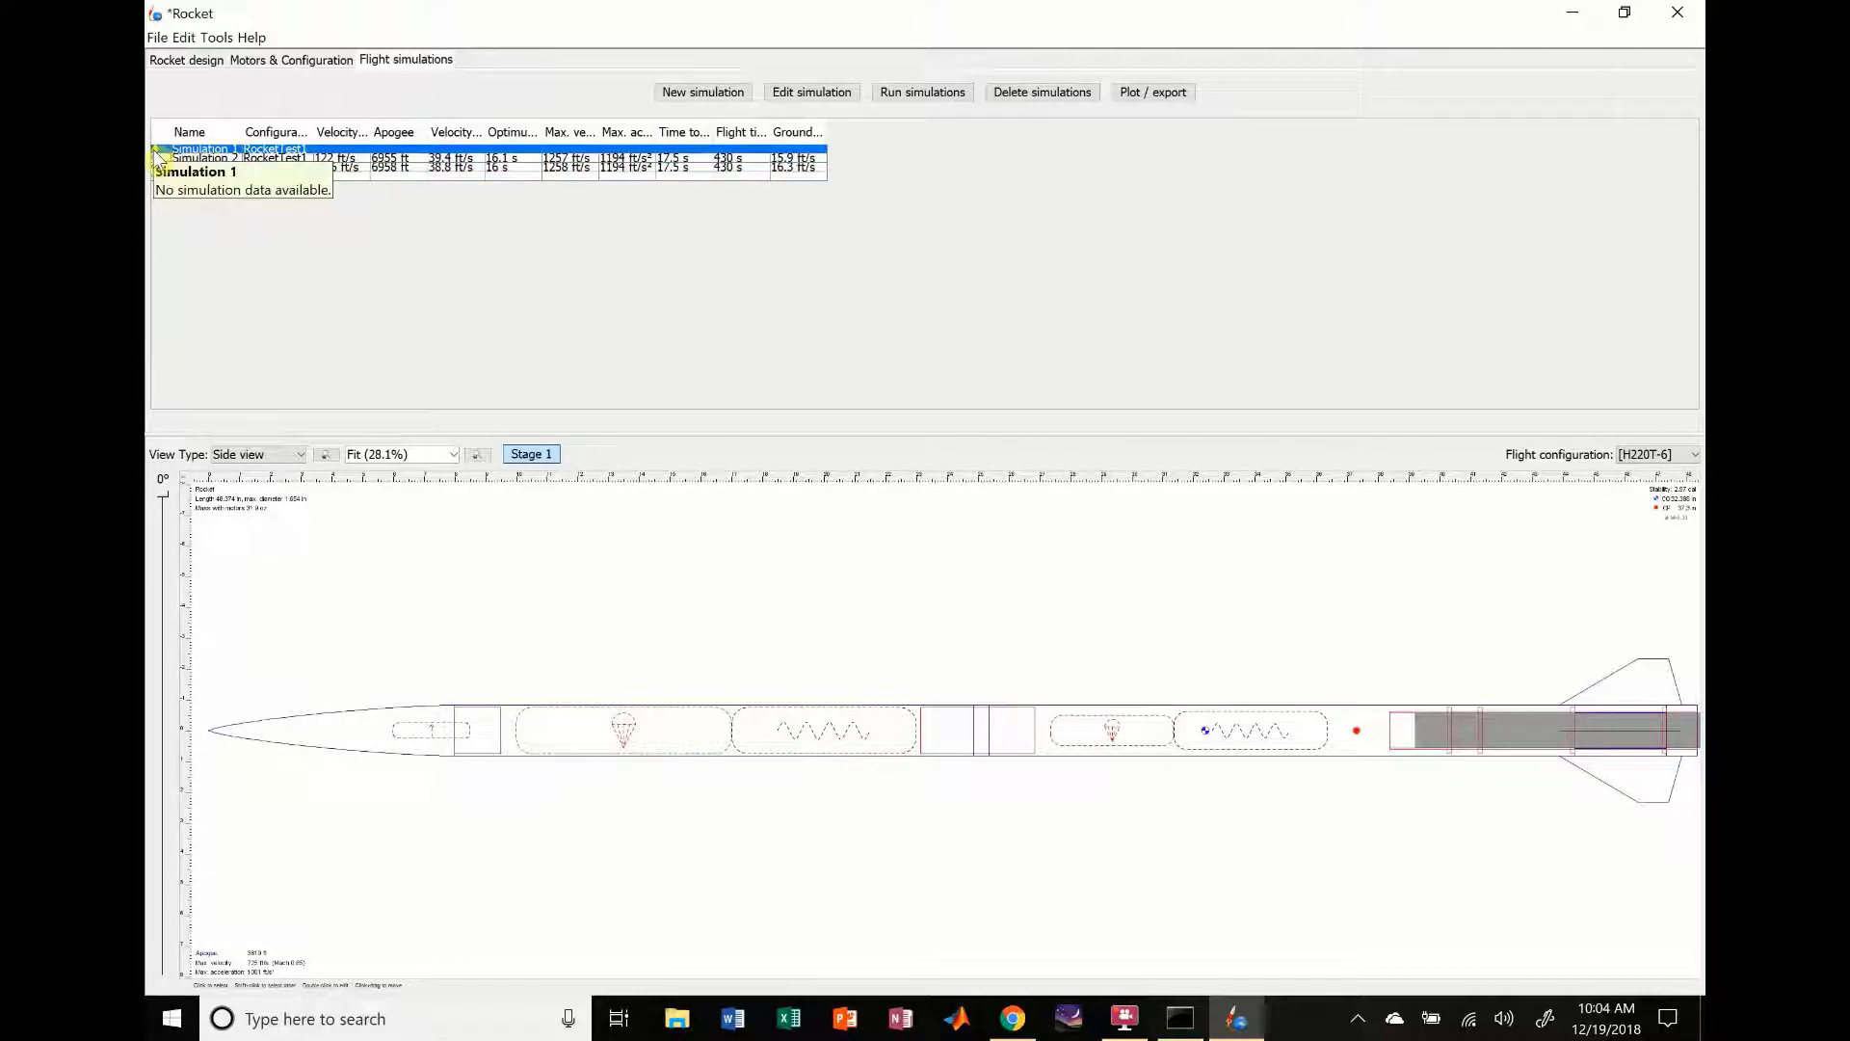
Step: Create Simulation 5, run it, and plot the Vertical motion vs. time preset
{"action": "left_click", "coordinate": [699, 100]}
{"action": "left_click_drag", "start_coordinate": [539, 52], "coordinate": [733, 145]}
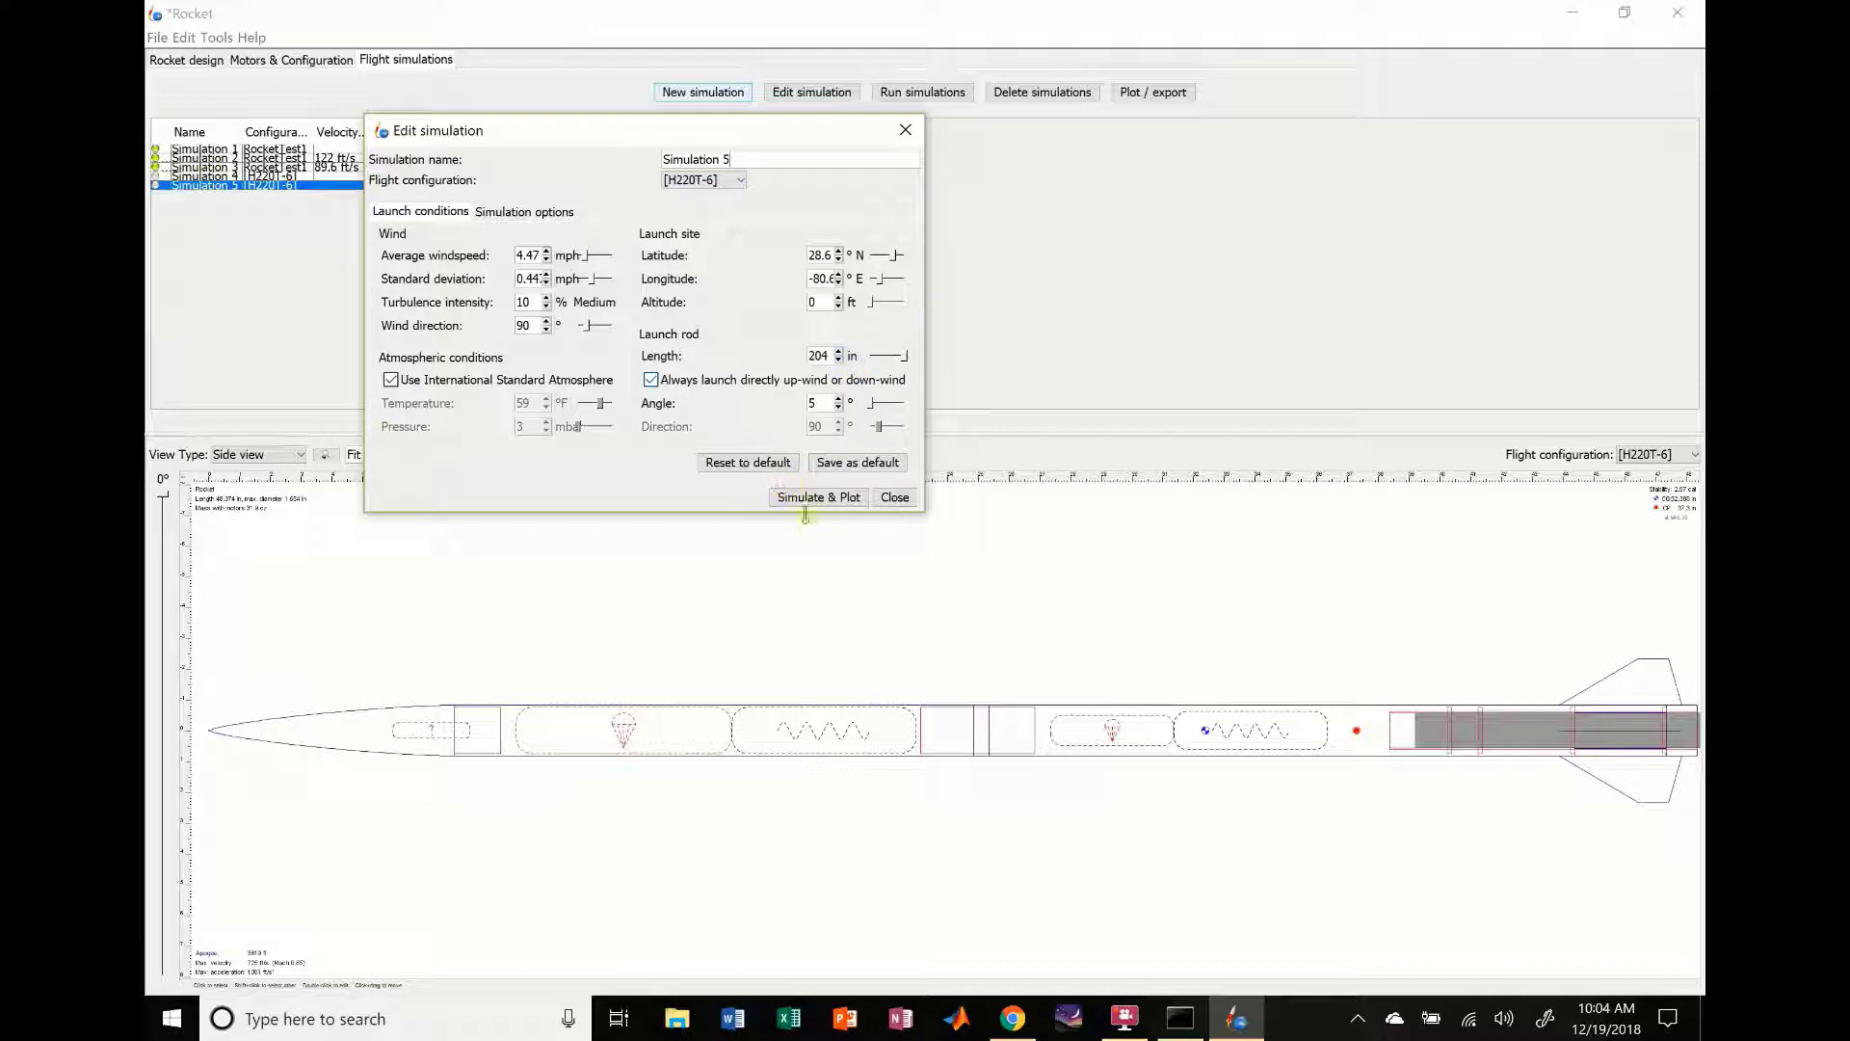
{"action": "left_click", "coordinate": [840, 498]}
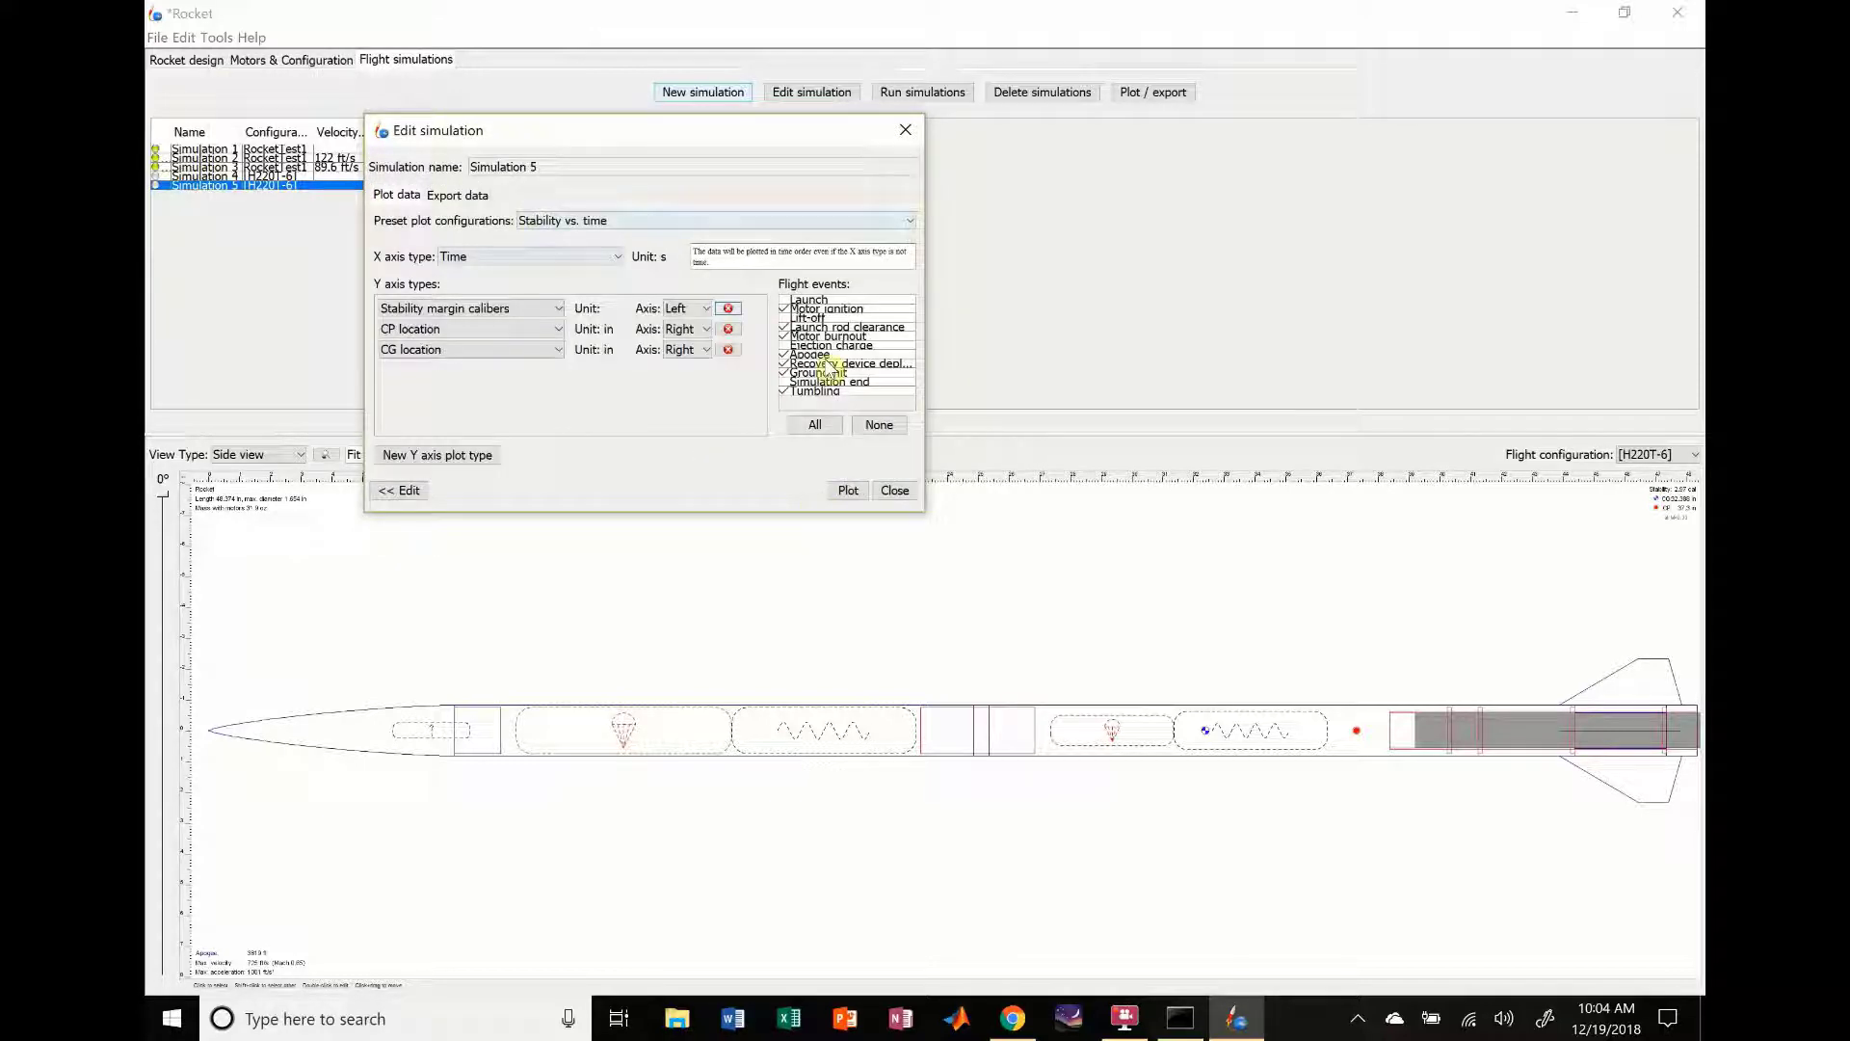
{"action": "left_click", "coordinate": [649, 227]}
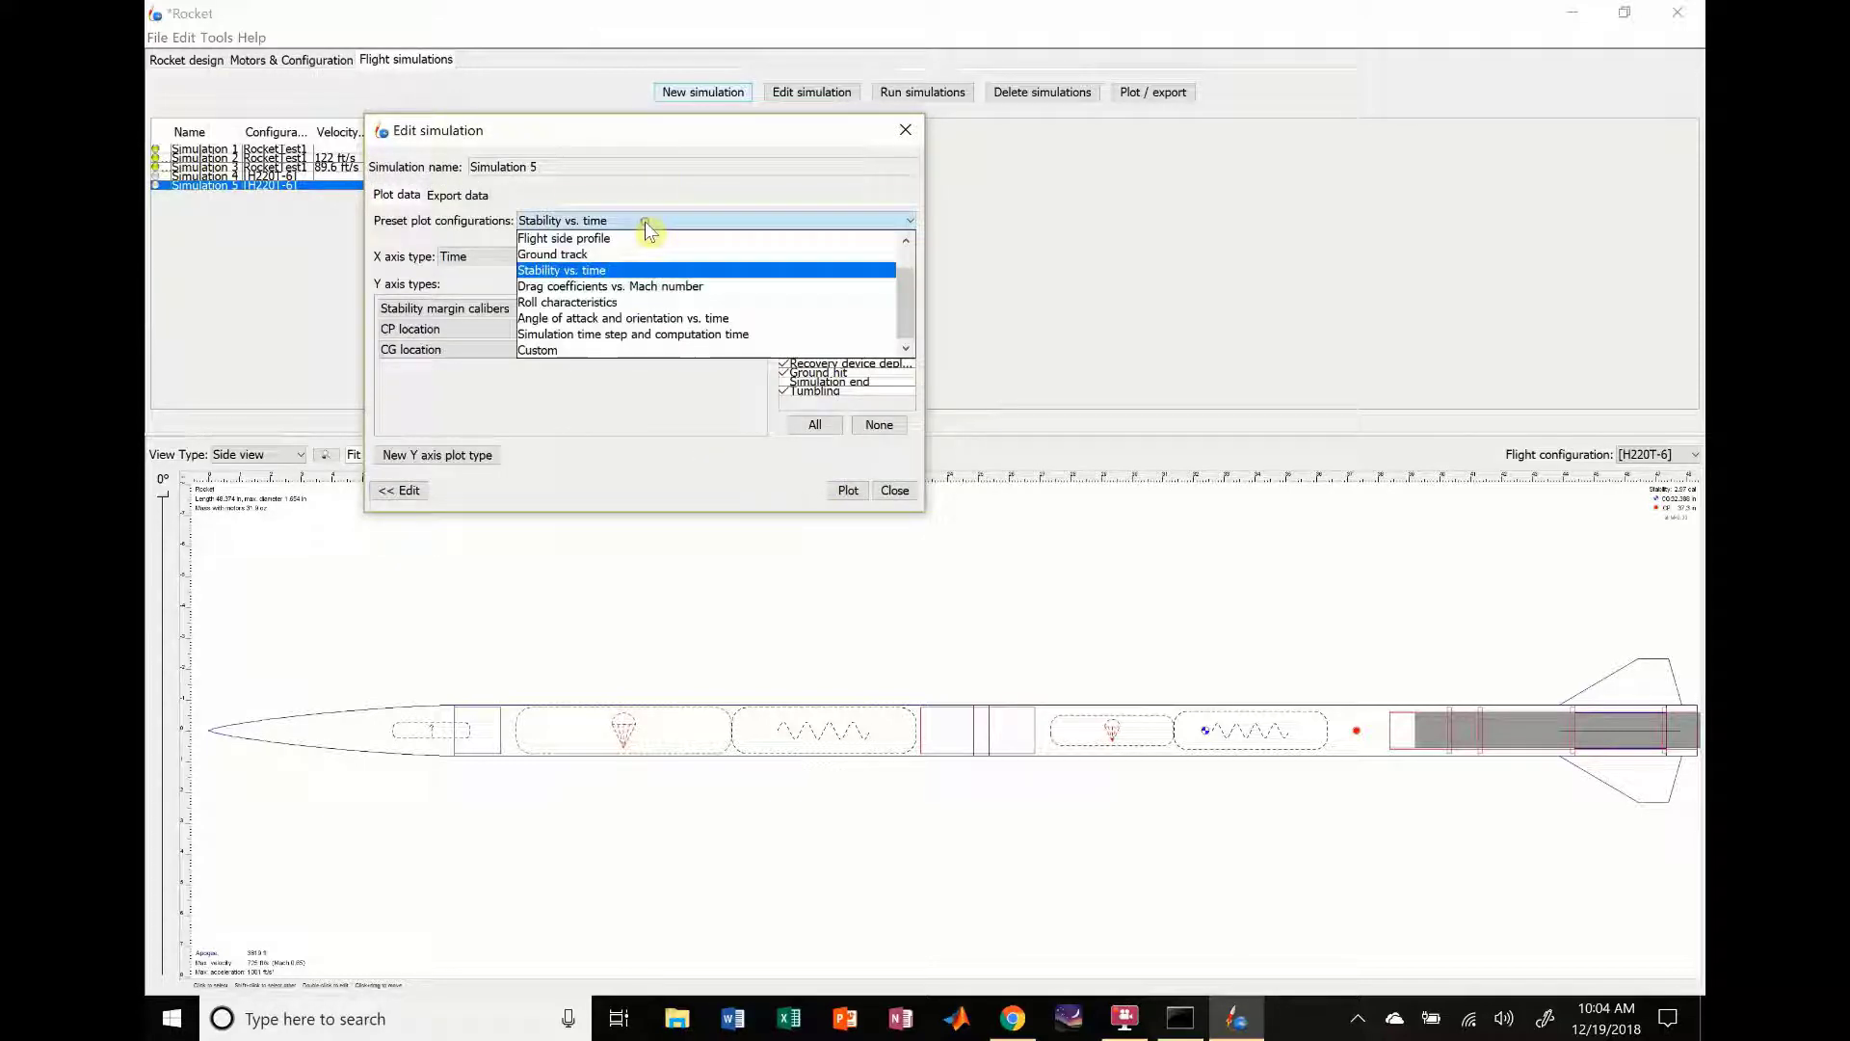
{"action": "left_click", "coordinate": [578, 222]}
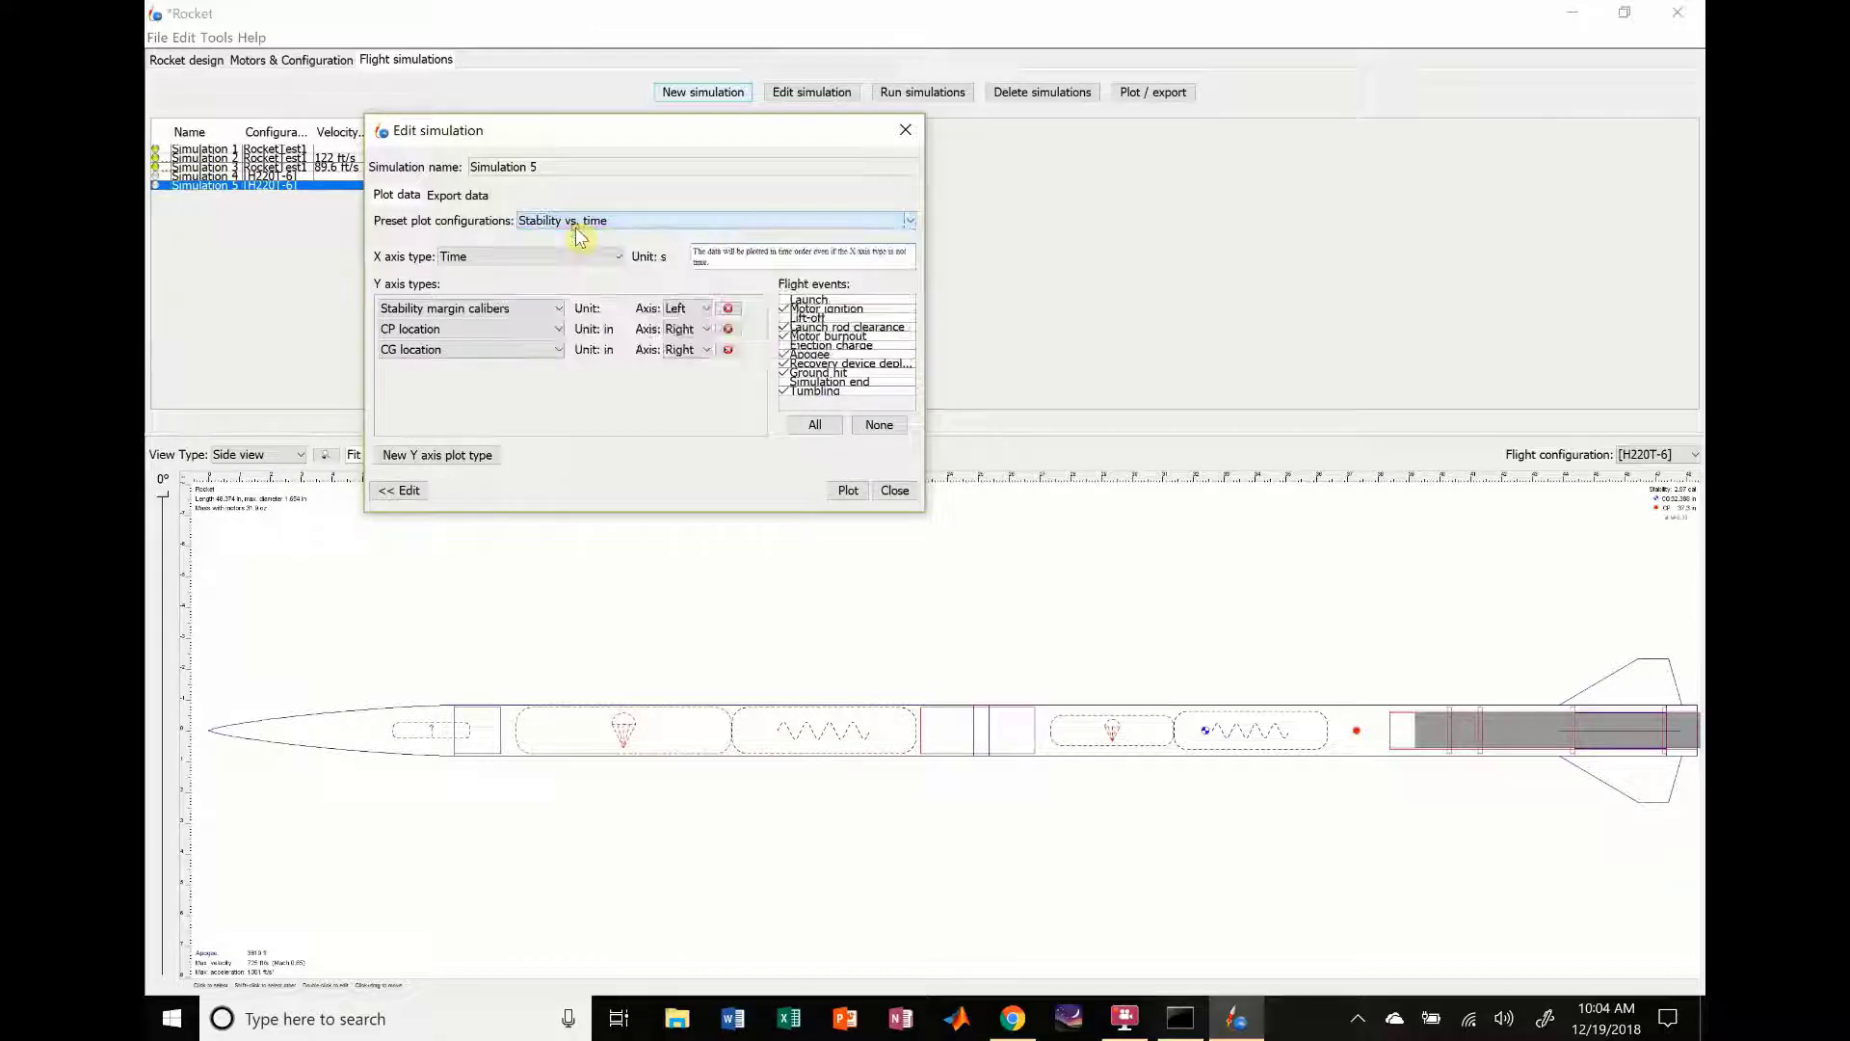
{"action": "left_click", "coordinate": [577, 222]}
{"action": "left_click", "coordinate": [576, 240]}
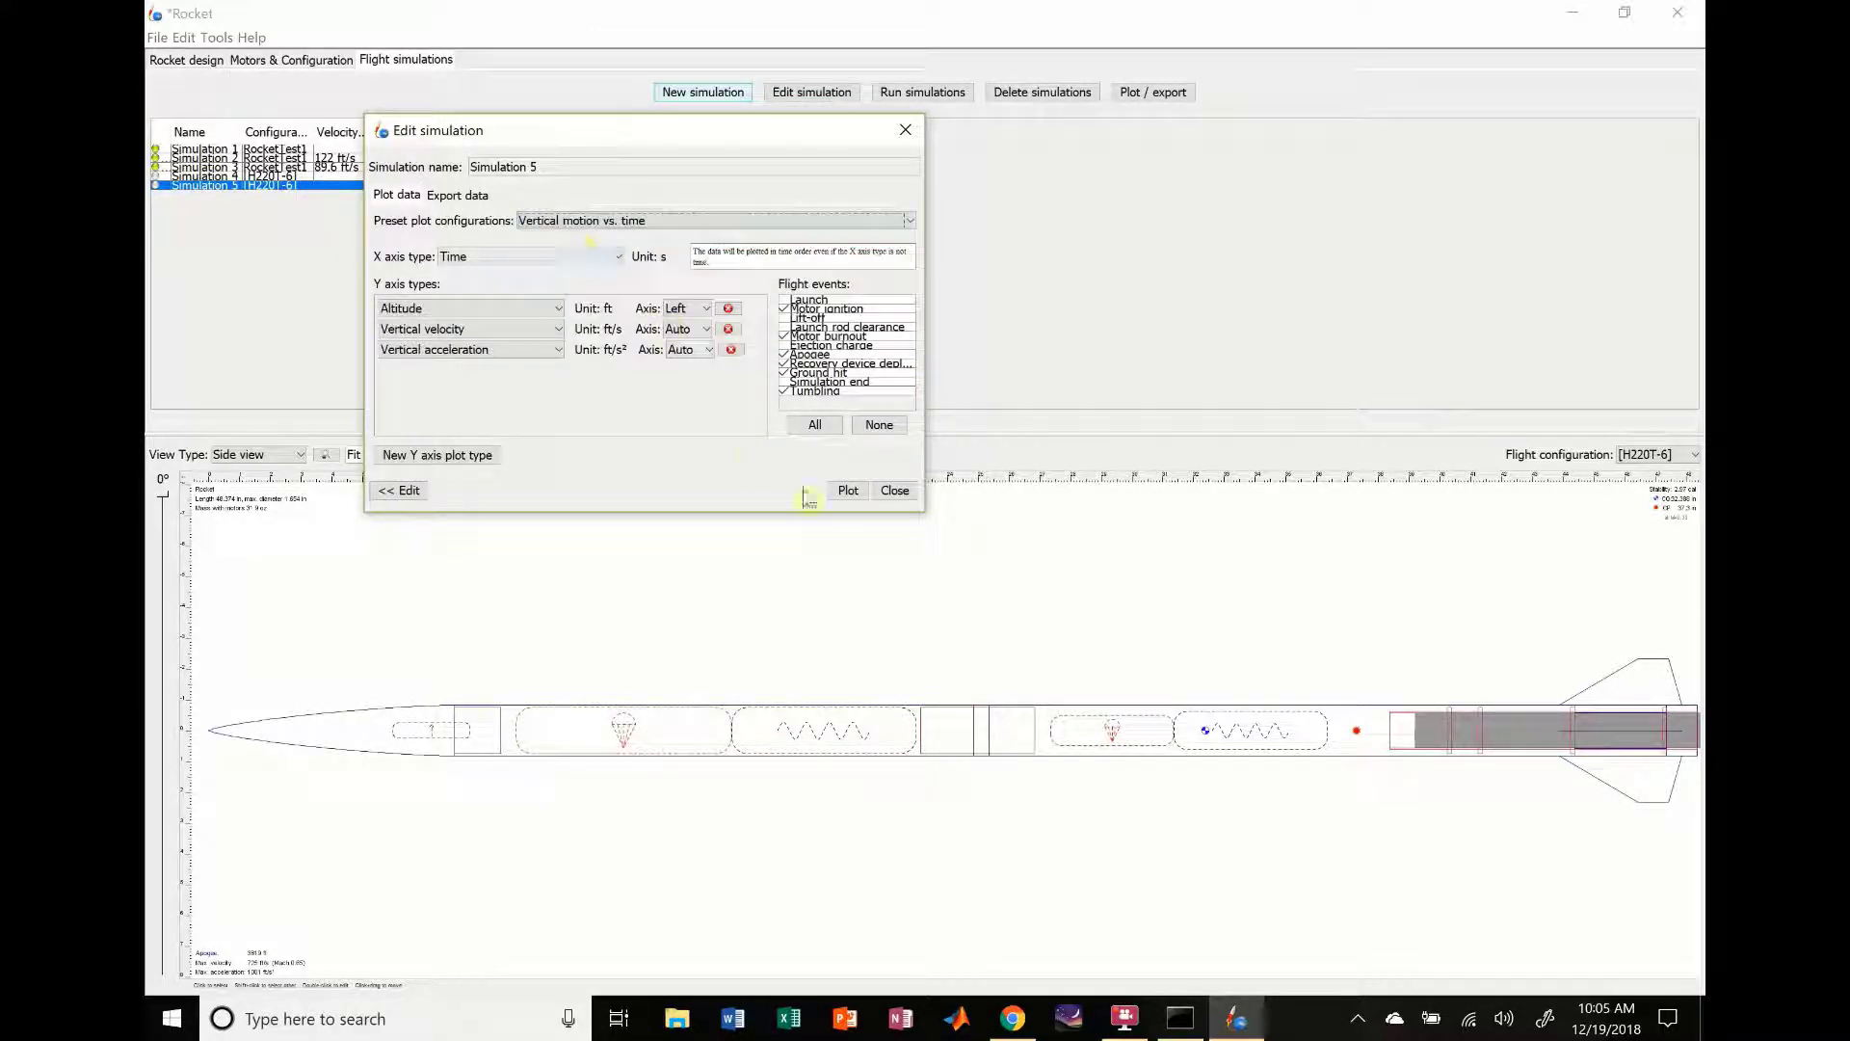
{"action": "left_click", "coordinate": [848, 492]}
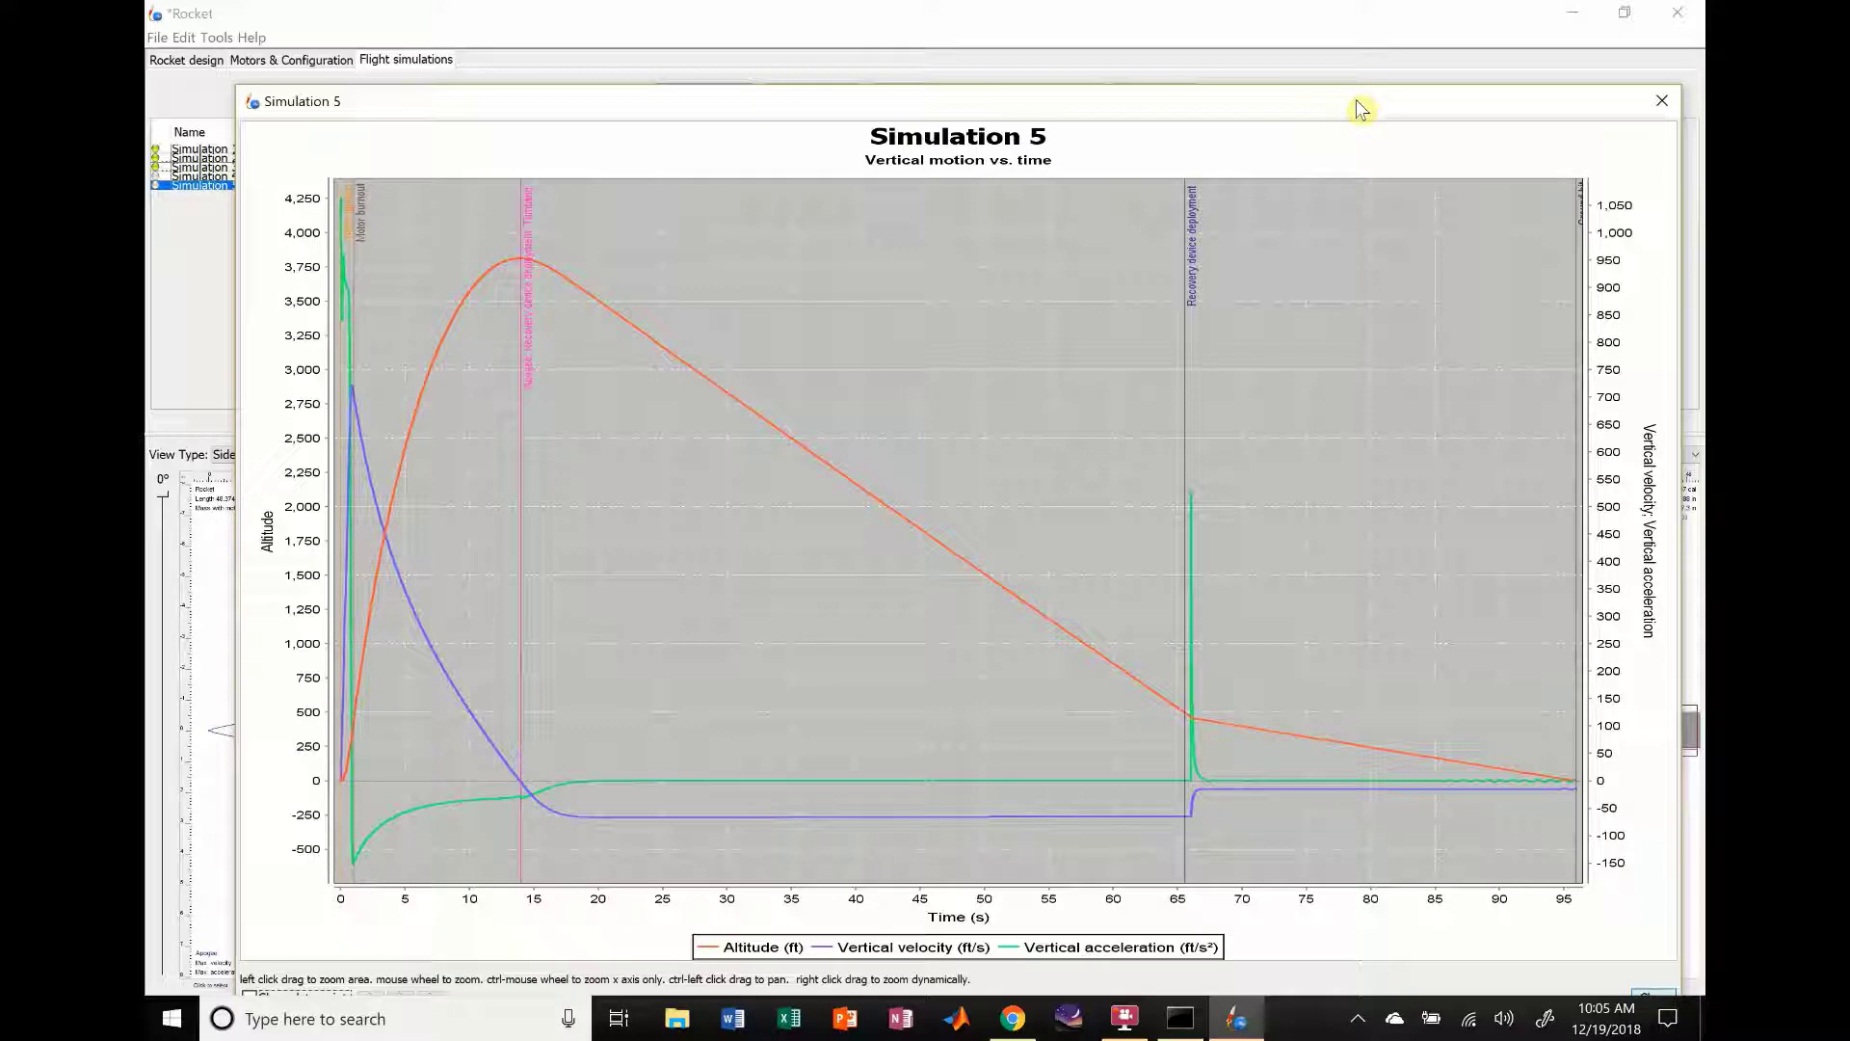
Step: Review the Simulation 5 vertical-motion plot, apogee near 3,800 ft, then close the plot window
{"action": "left_click_drag", "start_coordinate": [1356, 100], "coordinate": [1277, 100]}
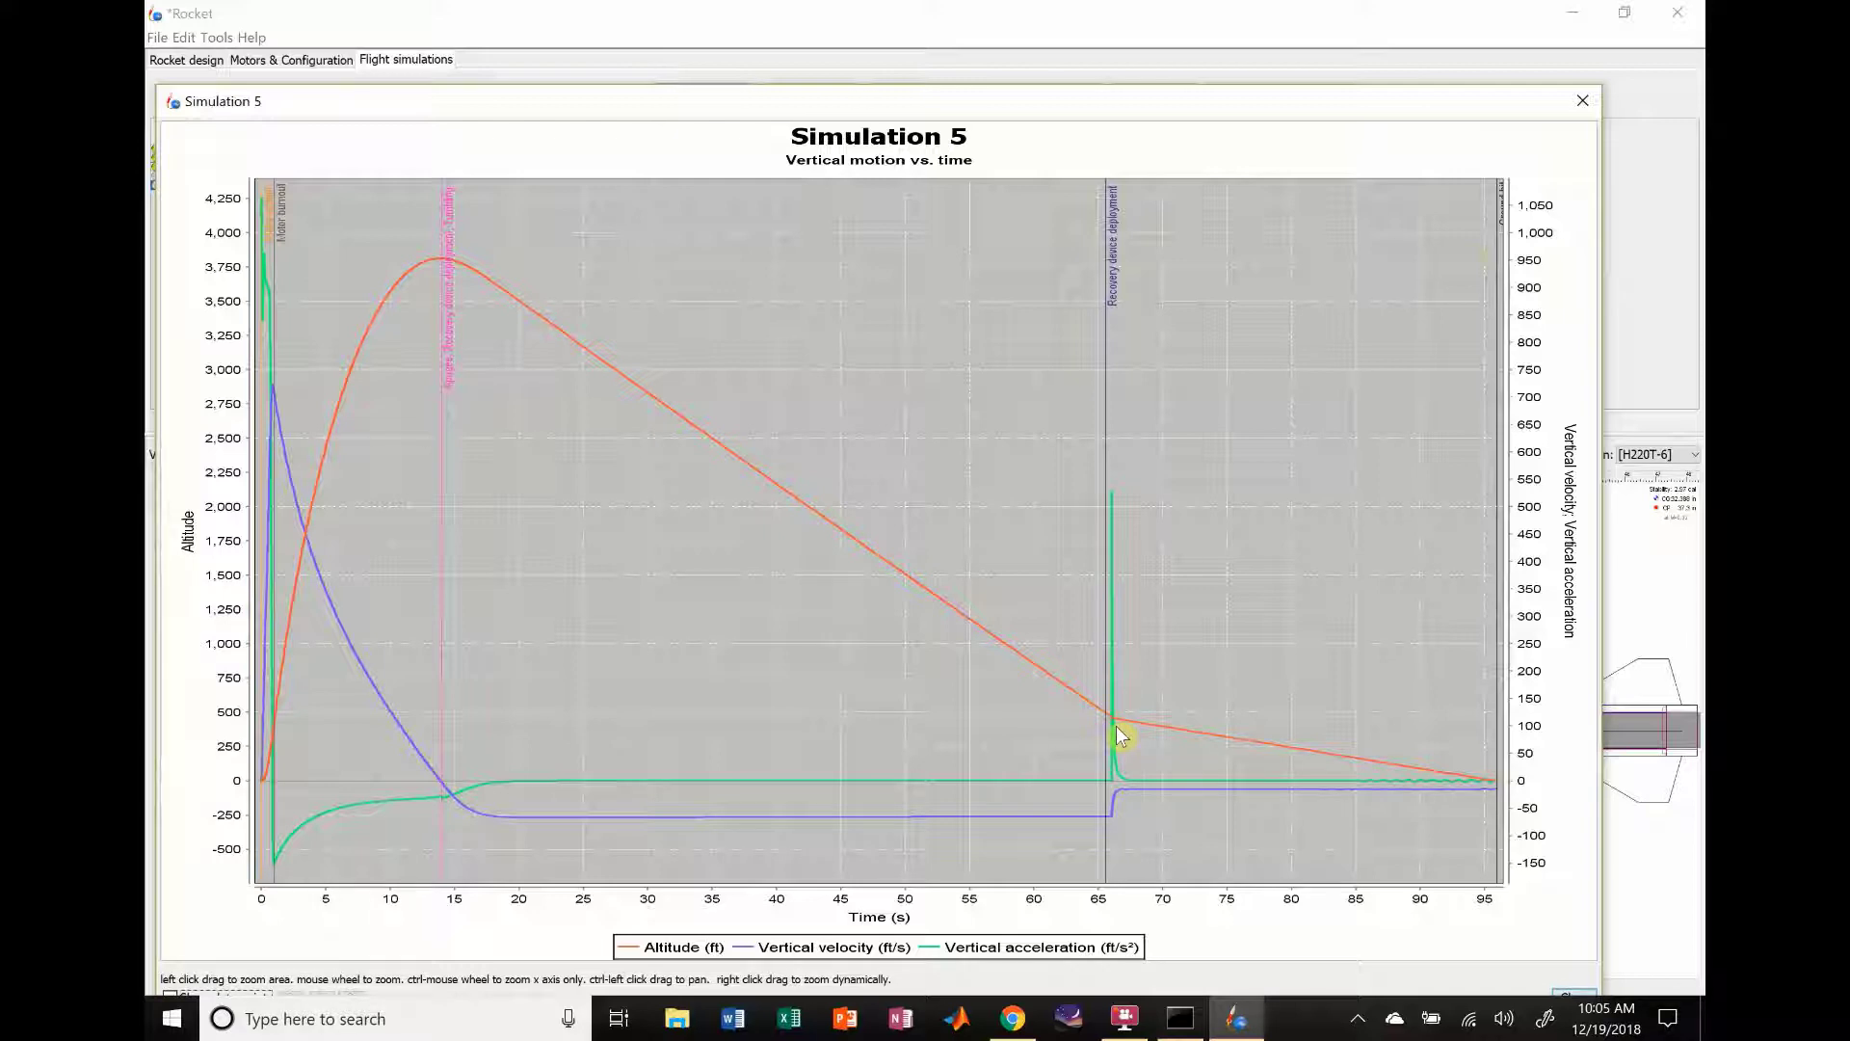
{"action": "left_click", "coordinate": [1581, 102]}
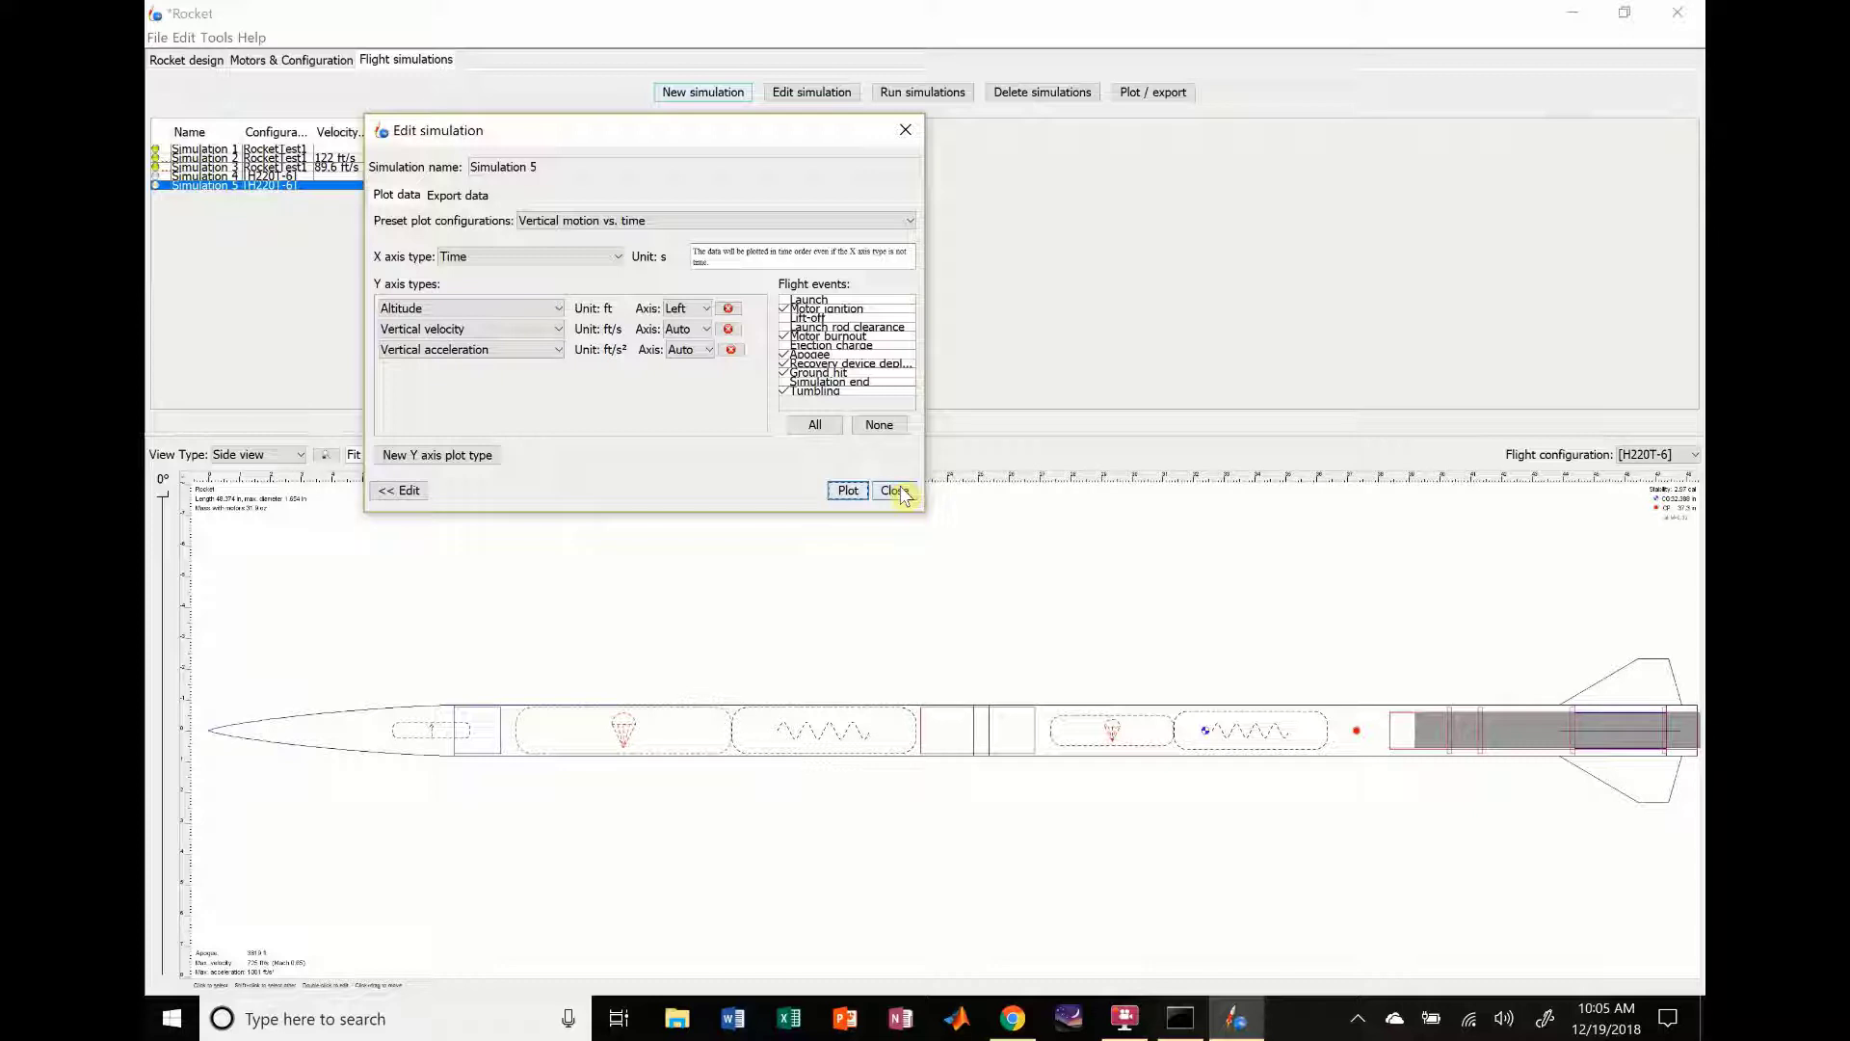
Step: Widen the Velocity off rod, deployment velocity, Optimum delay, Ground hit and Flight time columns
{"action": "left_click", "coordinate": [894, 491]}
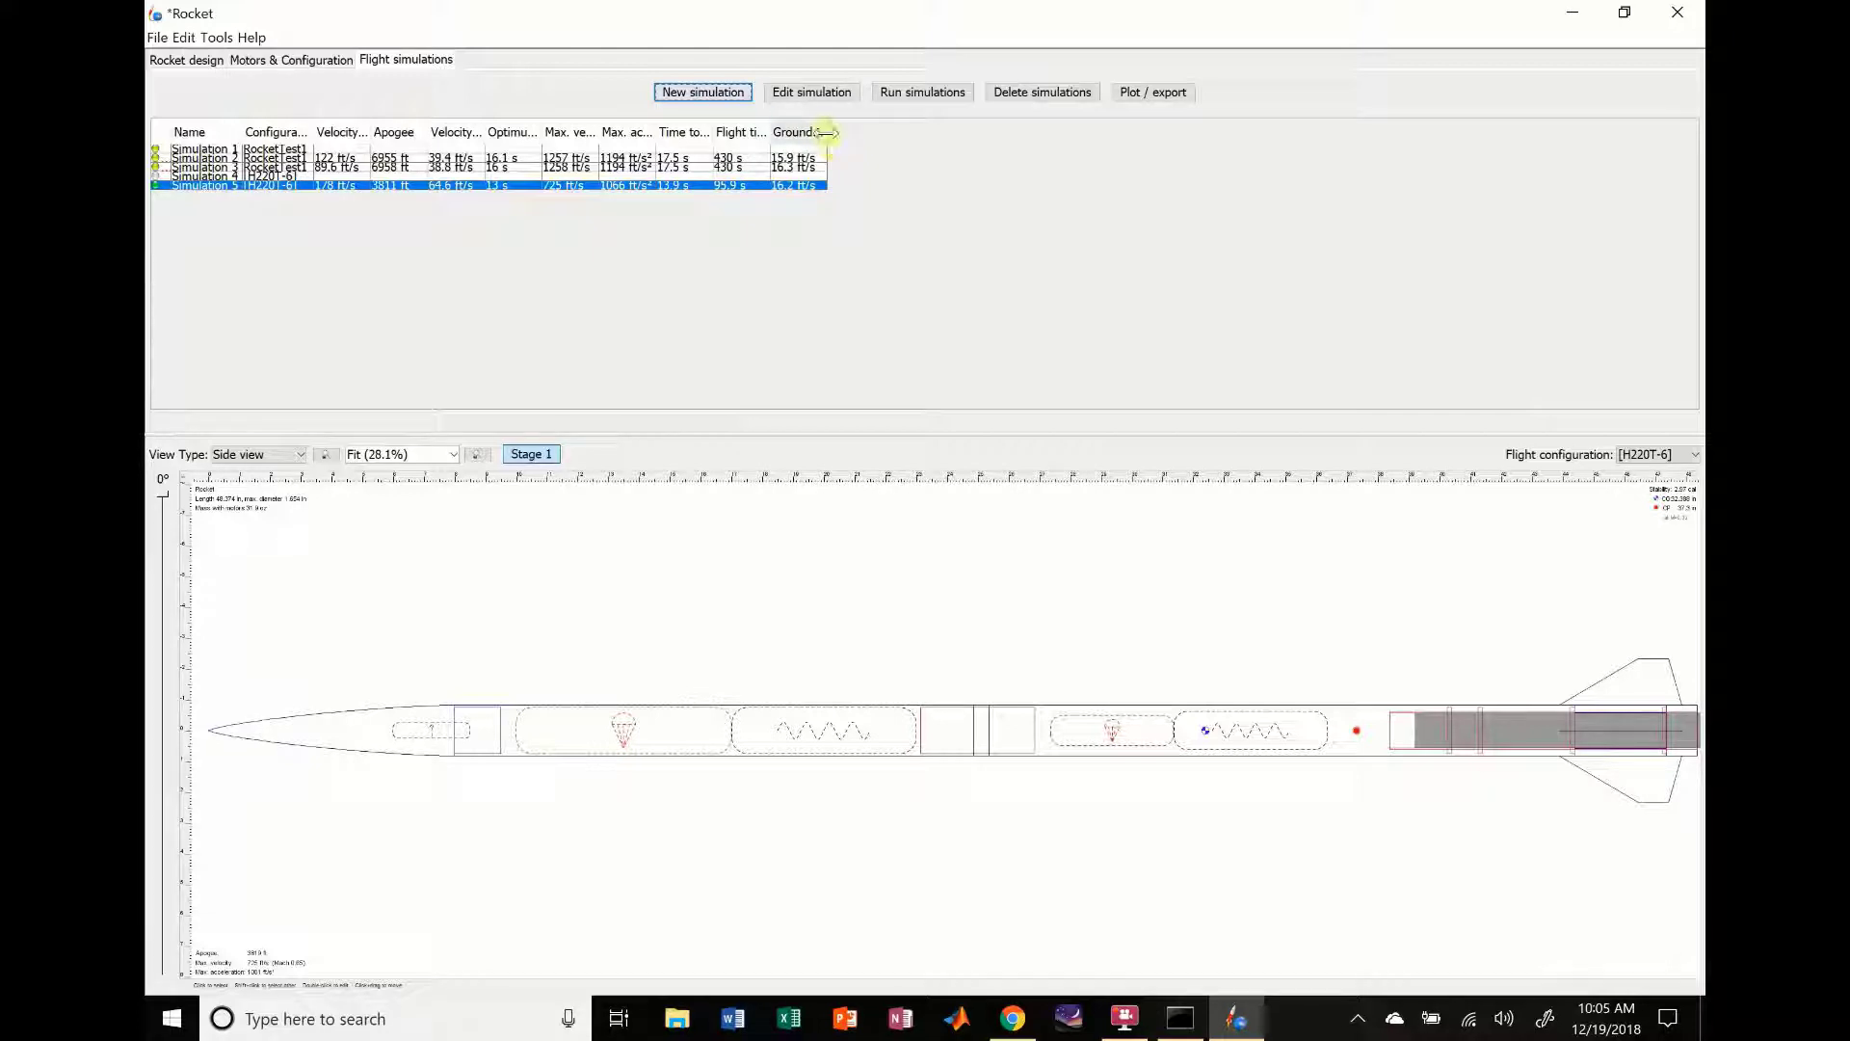
{"action": "left_click_drag", "start_coordinate": [827, 132], "coordinate": [1330, 140]}
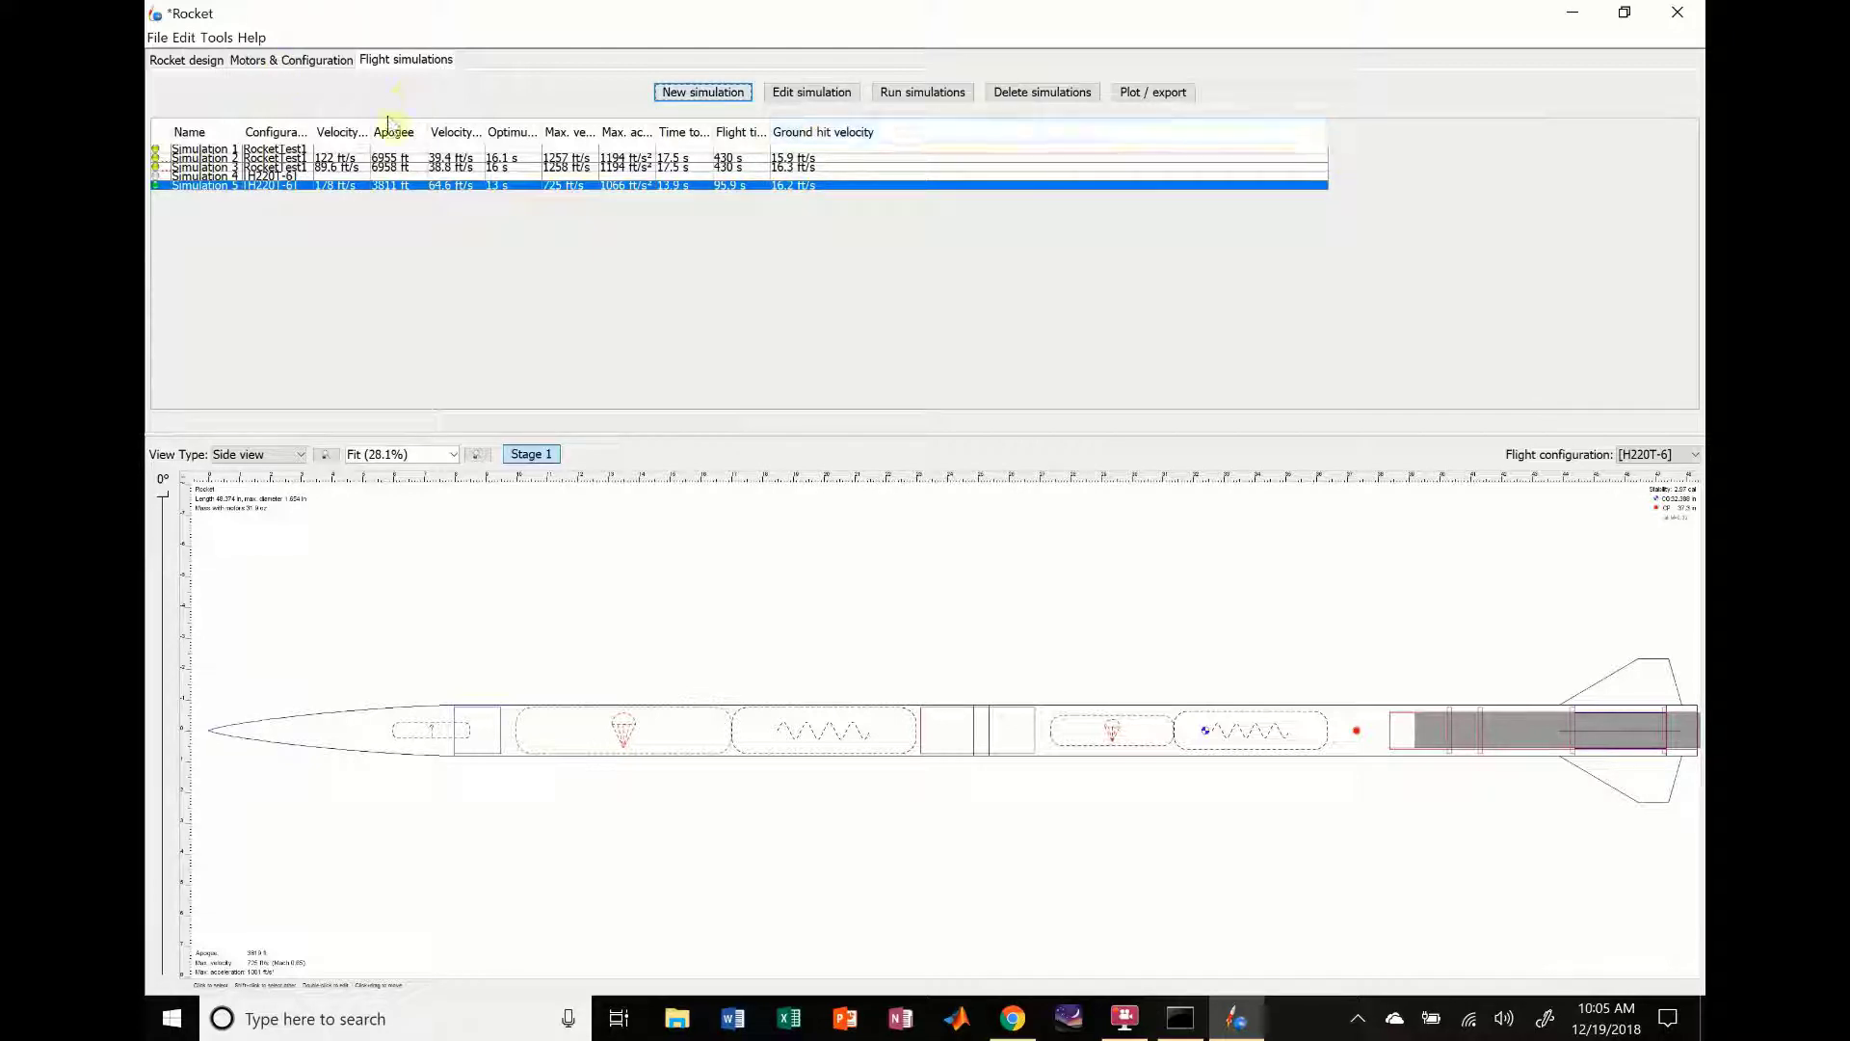
{"action": "left_click_drag", "start_coordinate": [370, 132], "coordinate": [481, 132]}
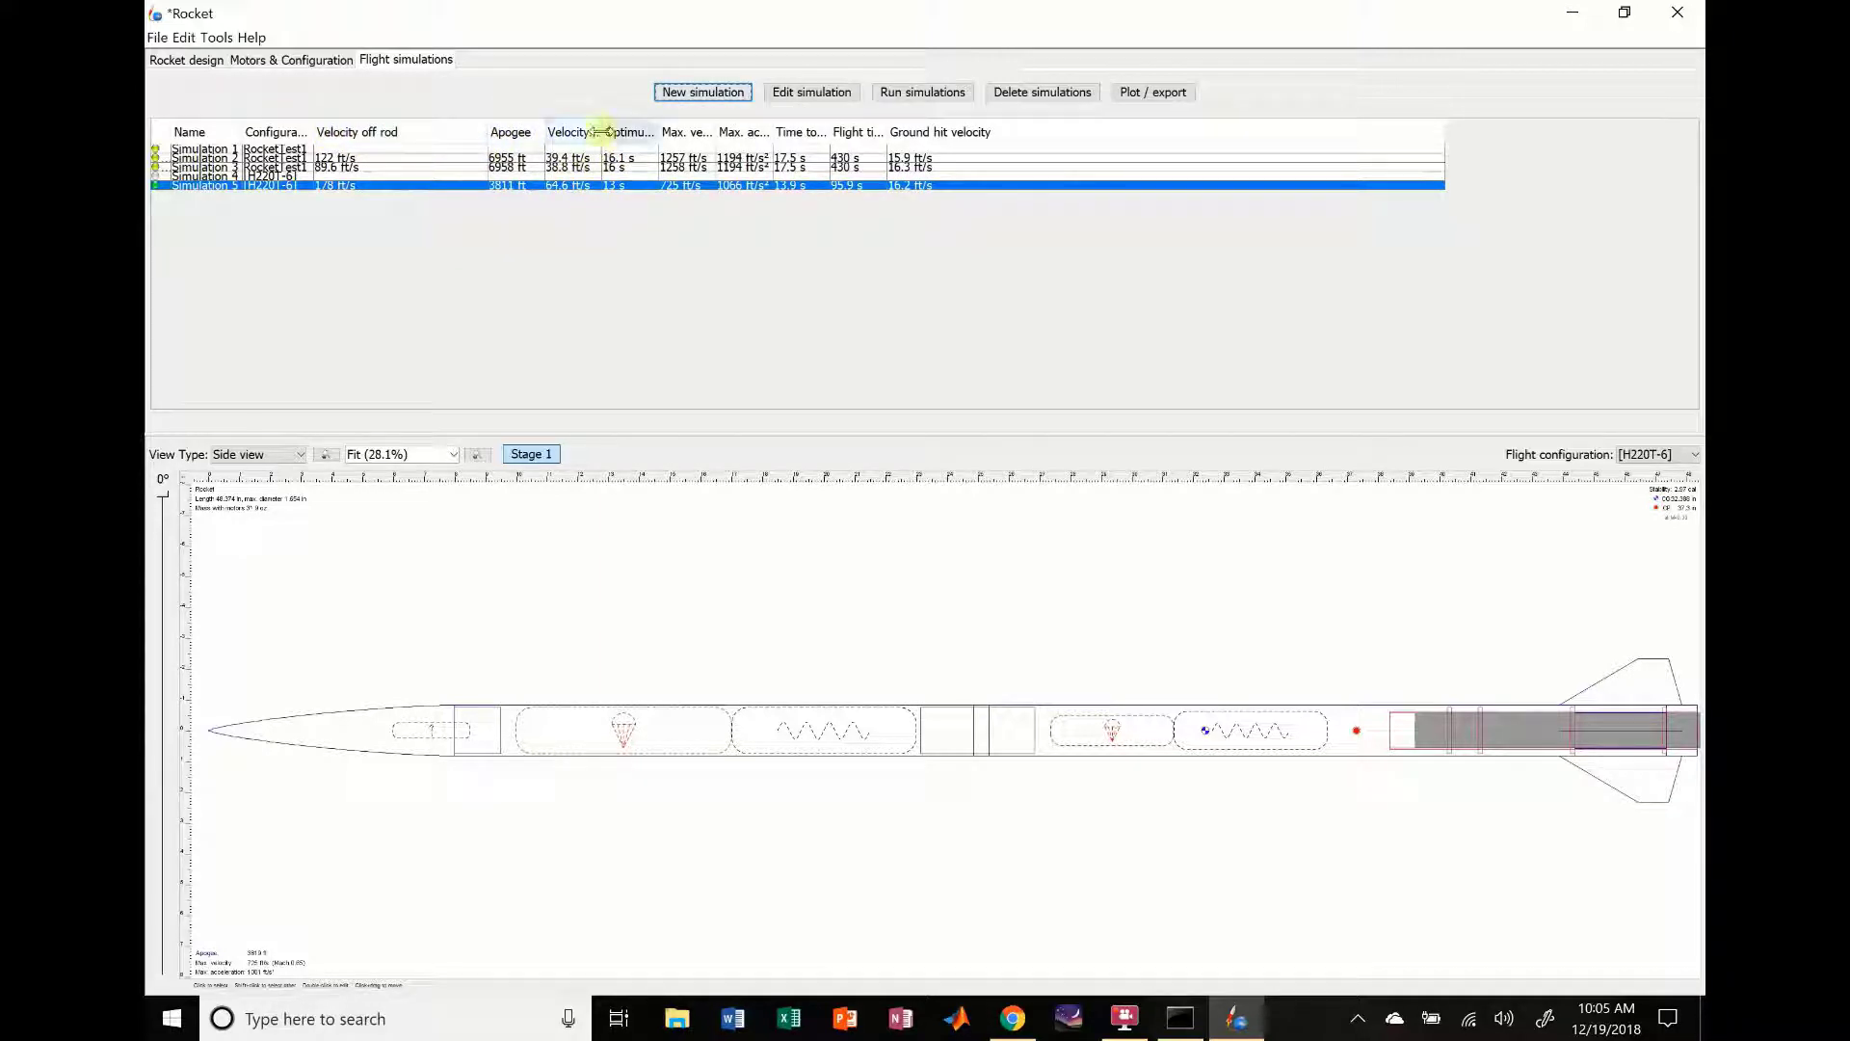
{"action": "left_click_drag", "start_coordinate": [602, 132], "coordinate": [708, 132]}
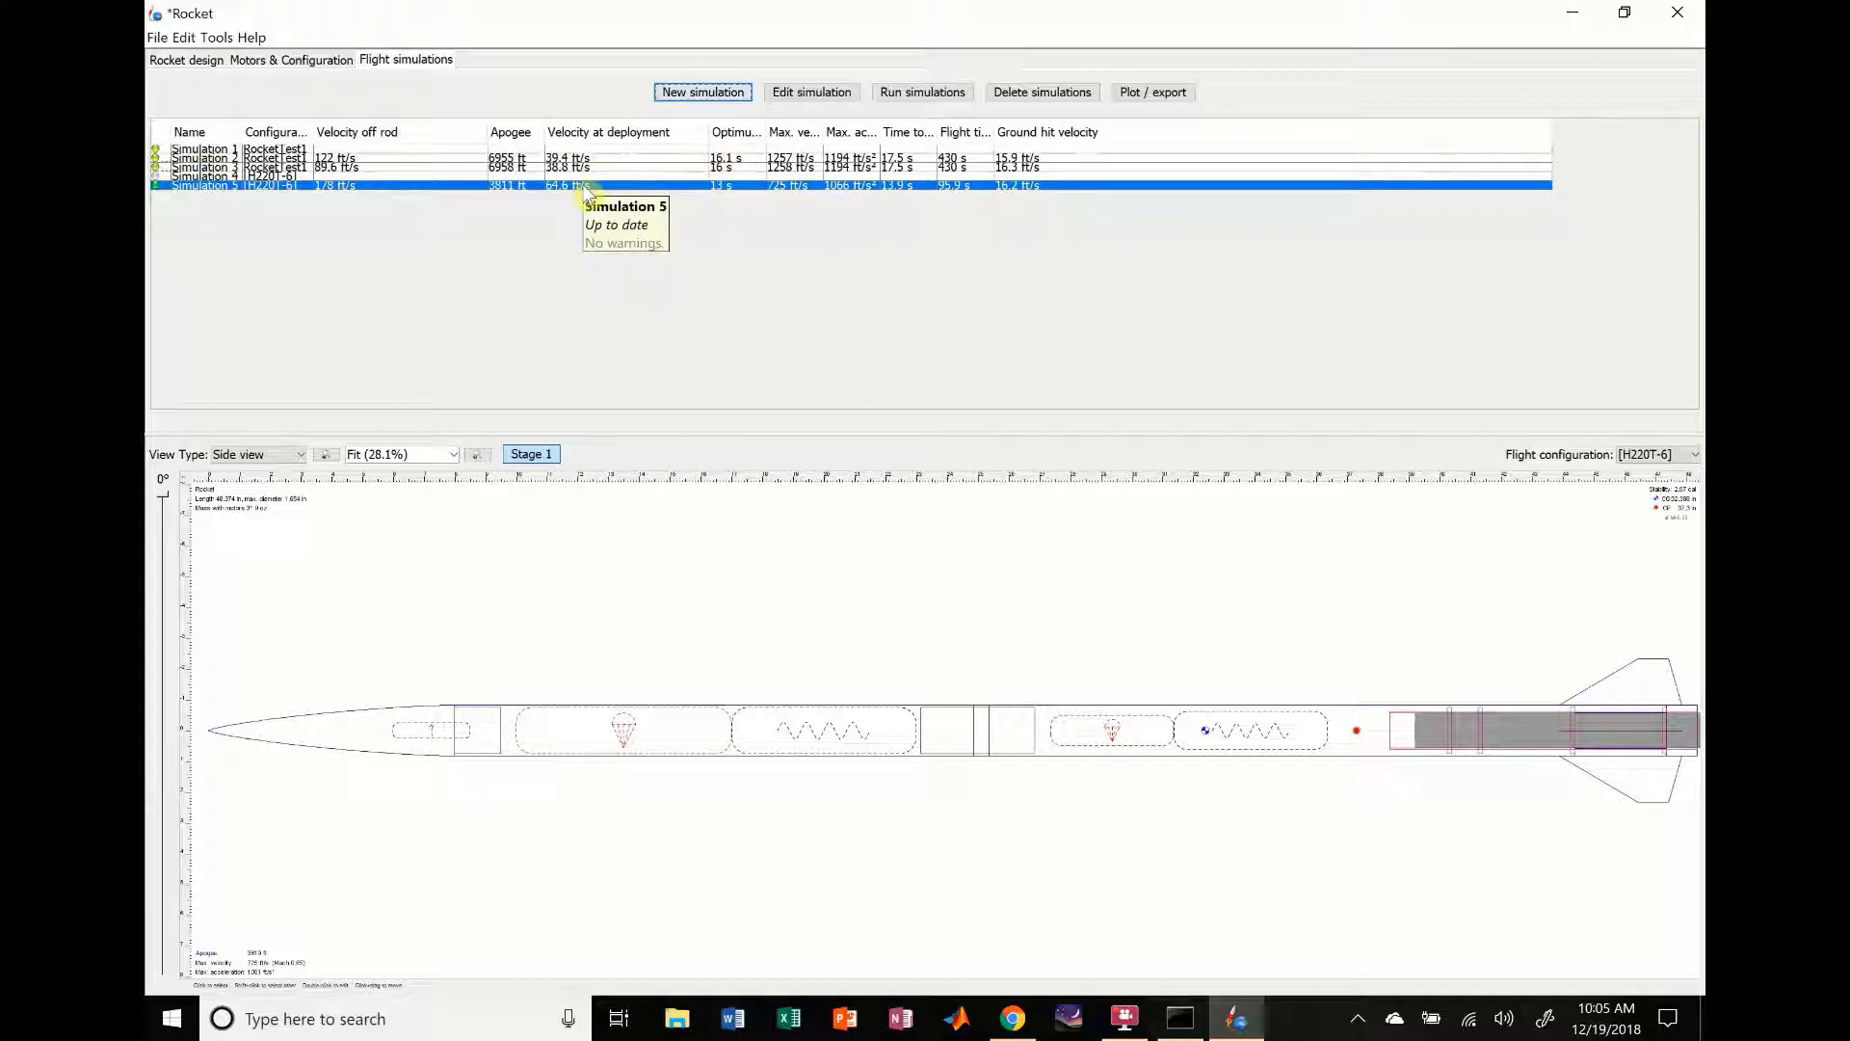
{"action": "left_click_drag", "start_coordinate": [768, 132], "coordinate": [888, 144]}
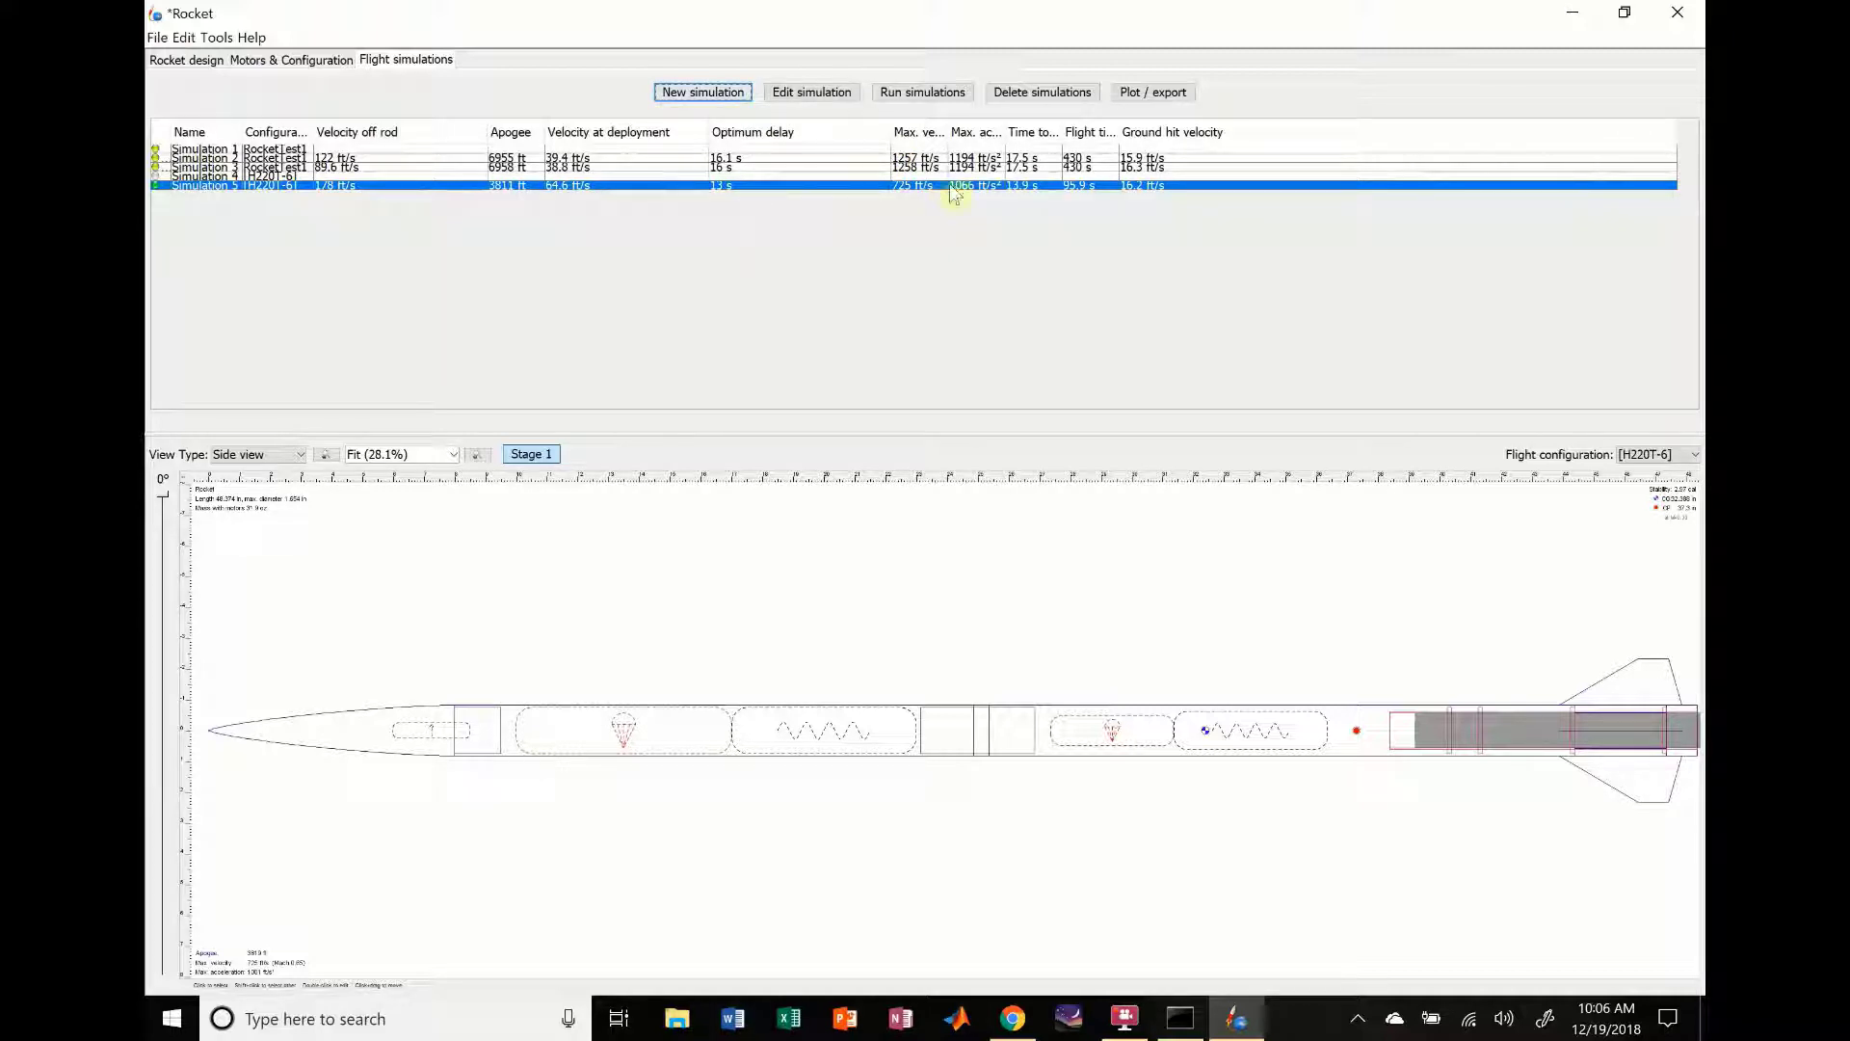
{"action": "left_click_drag", "start_coordinate": [947, 132], "coordinate": [1140, 138]}
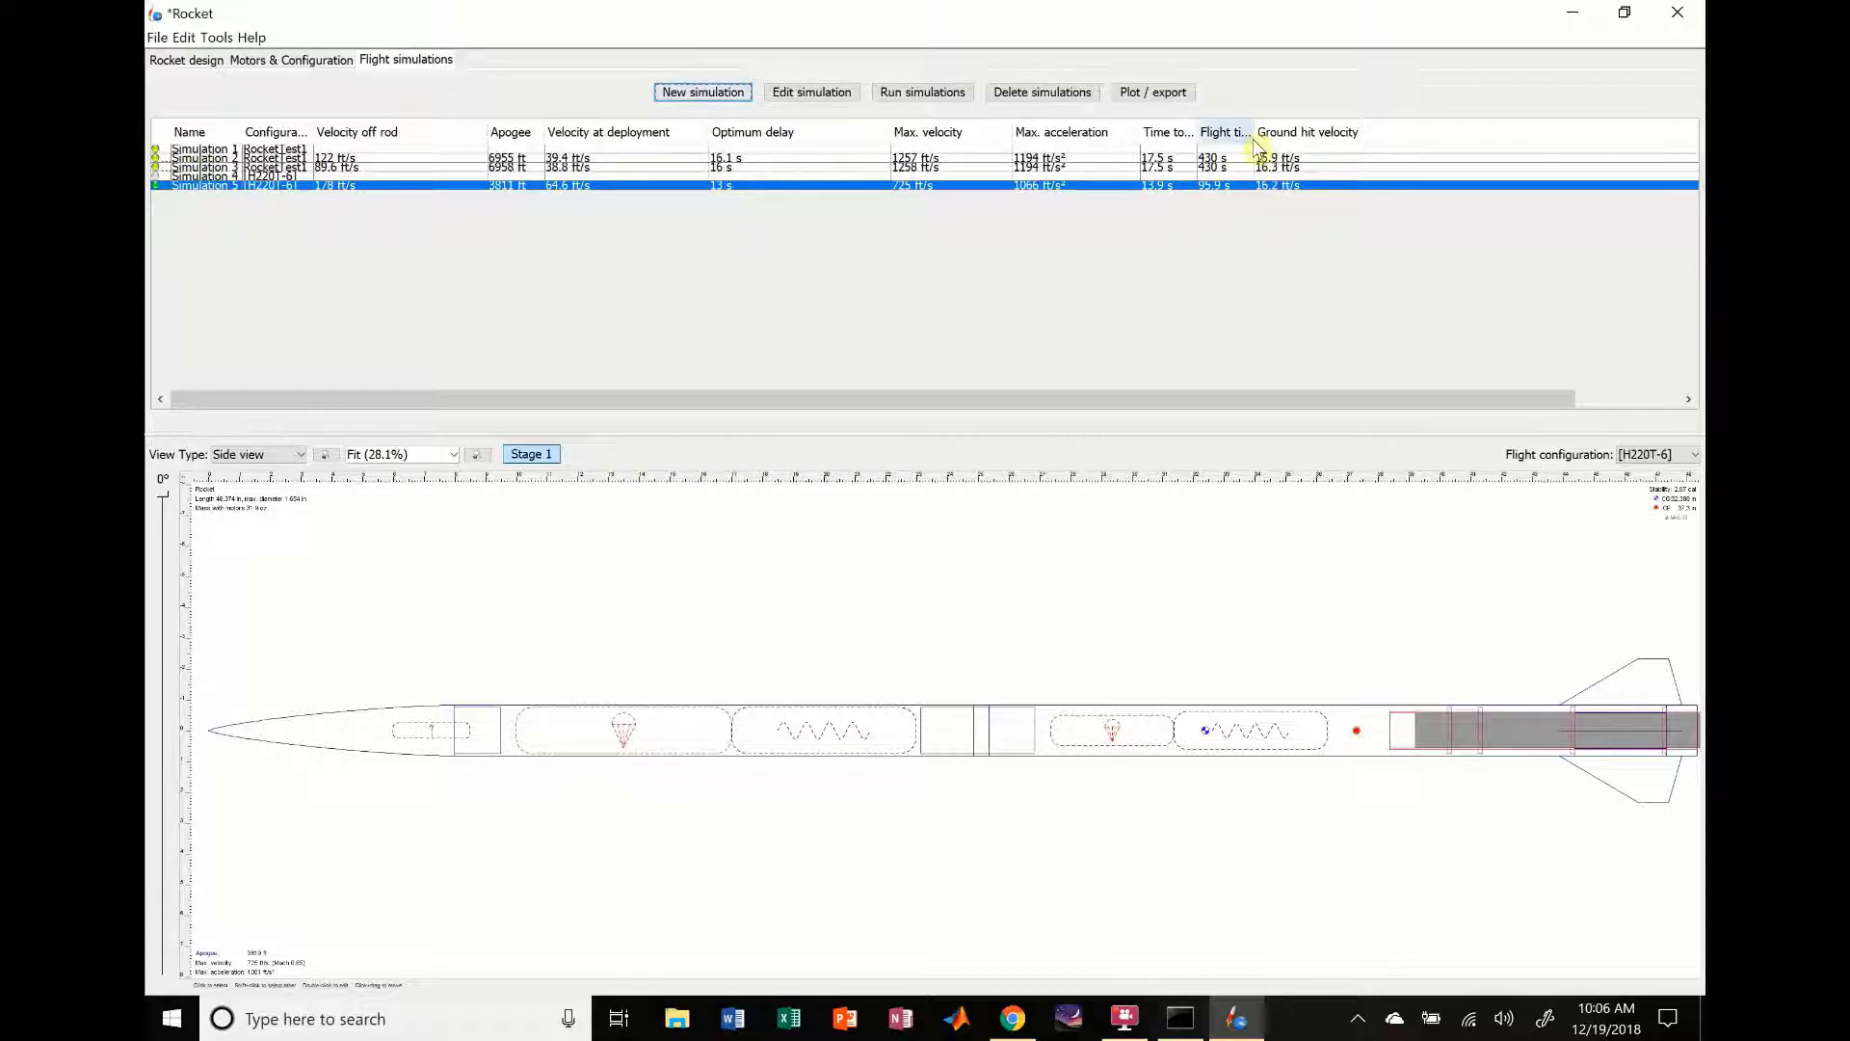
{"action": "left_click_drag", "start_coordinate": [1254, 144], "coordinate": [1295, 143]}
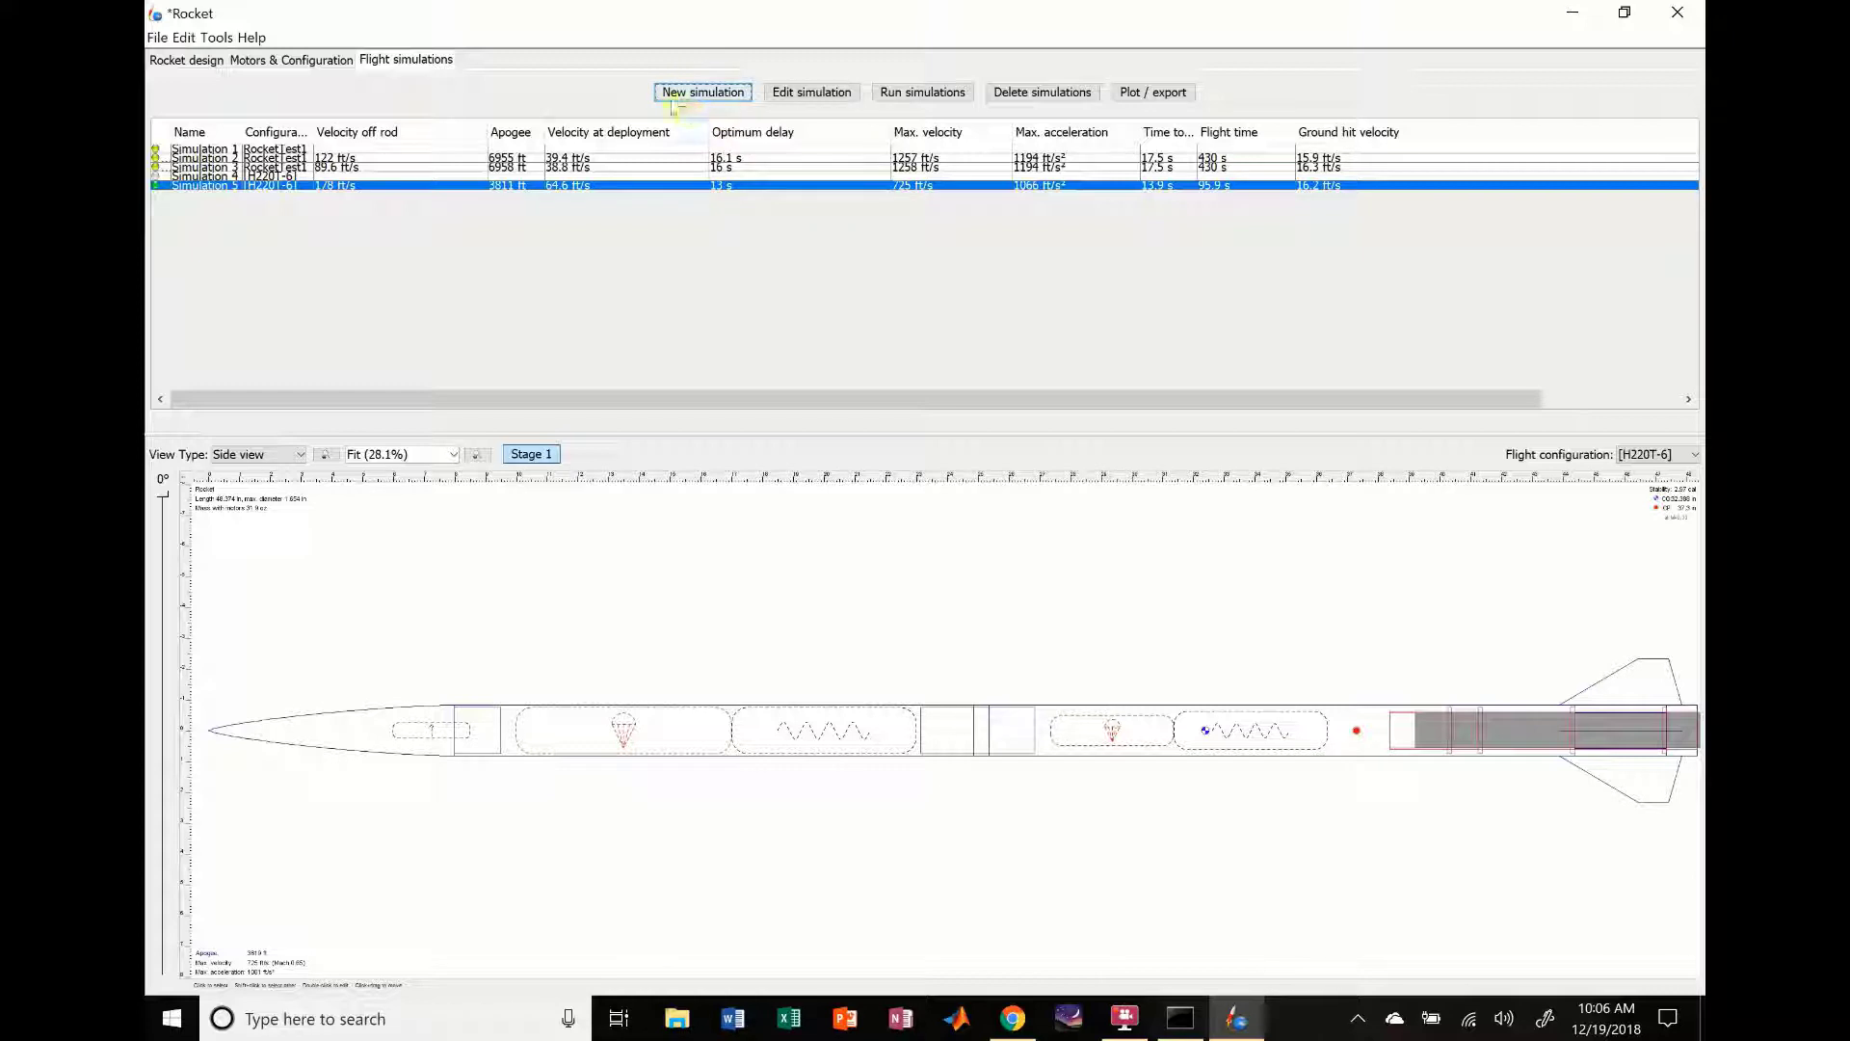
{"action": "double_click", "coordinate": [542, 185]}
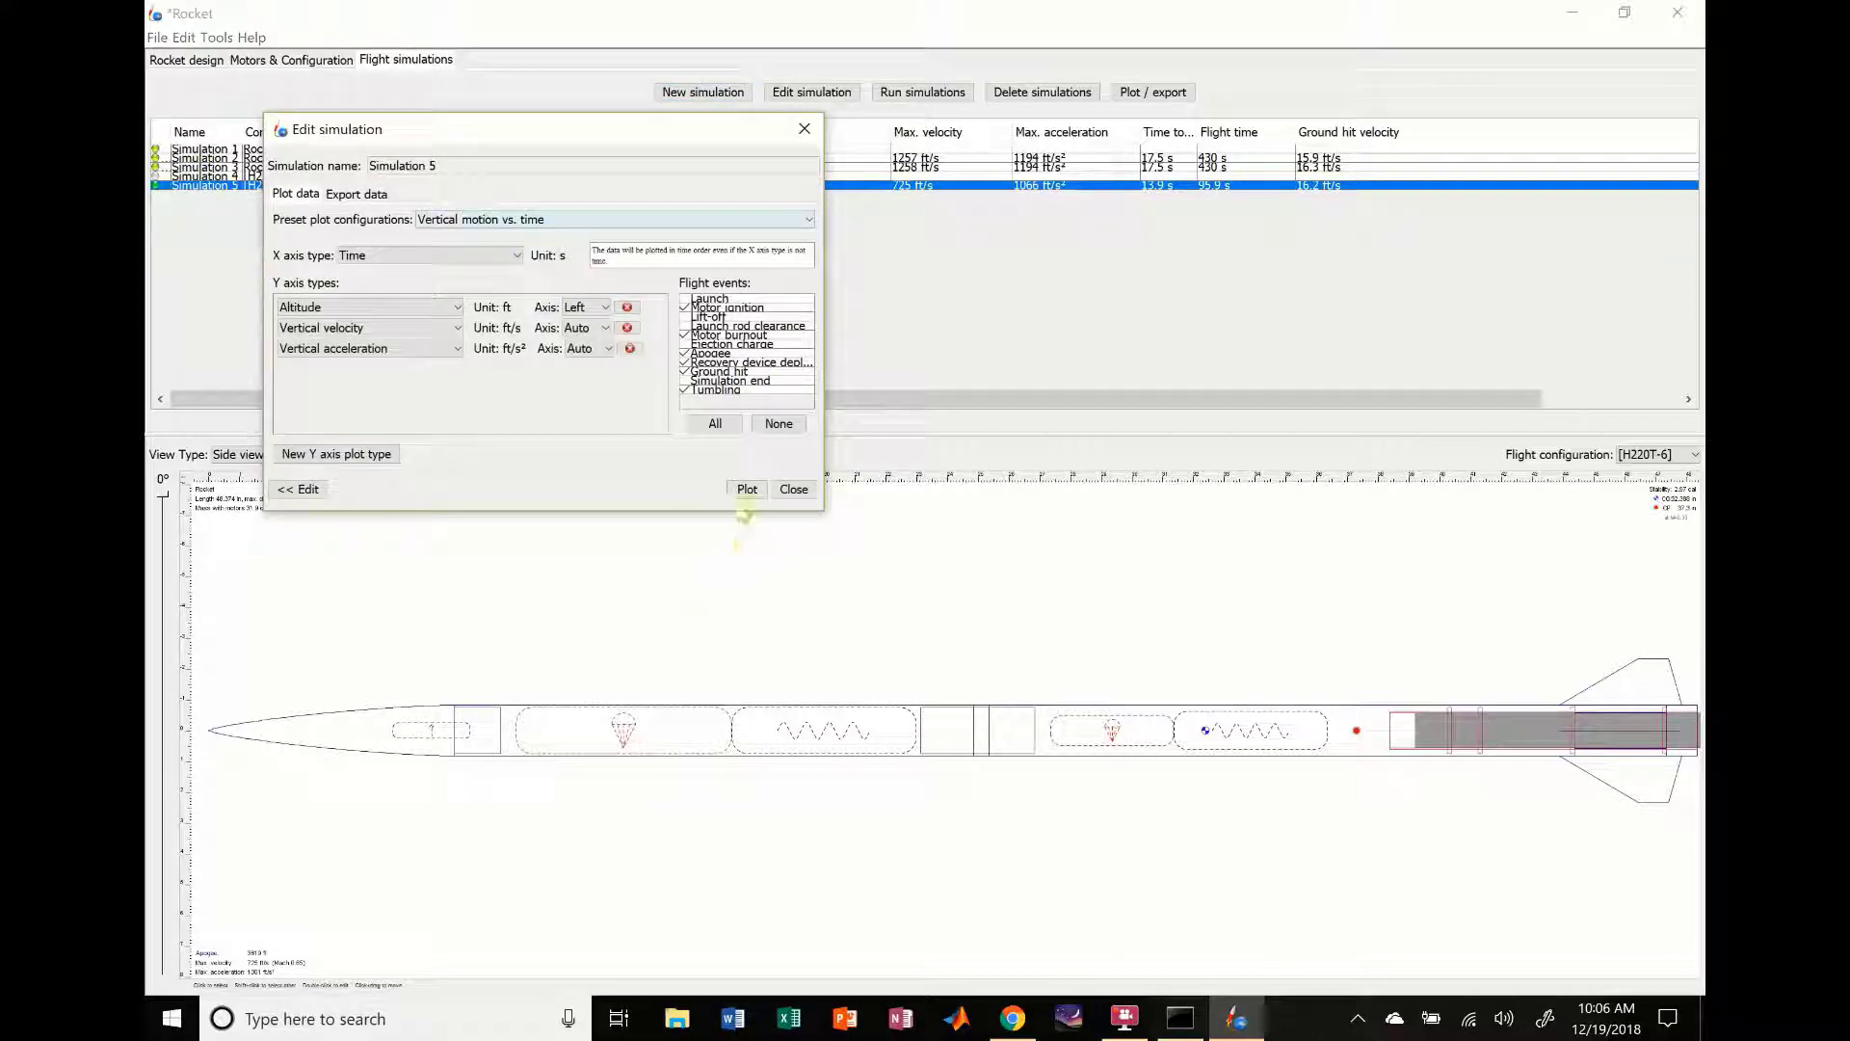
{"action": "left_click", "coordinate": [745, 489]}
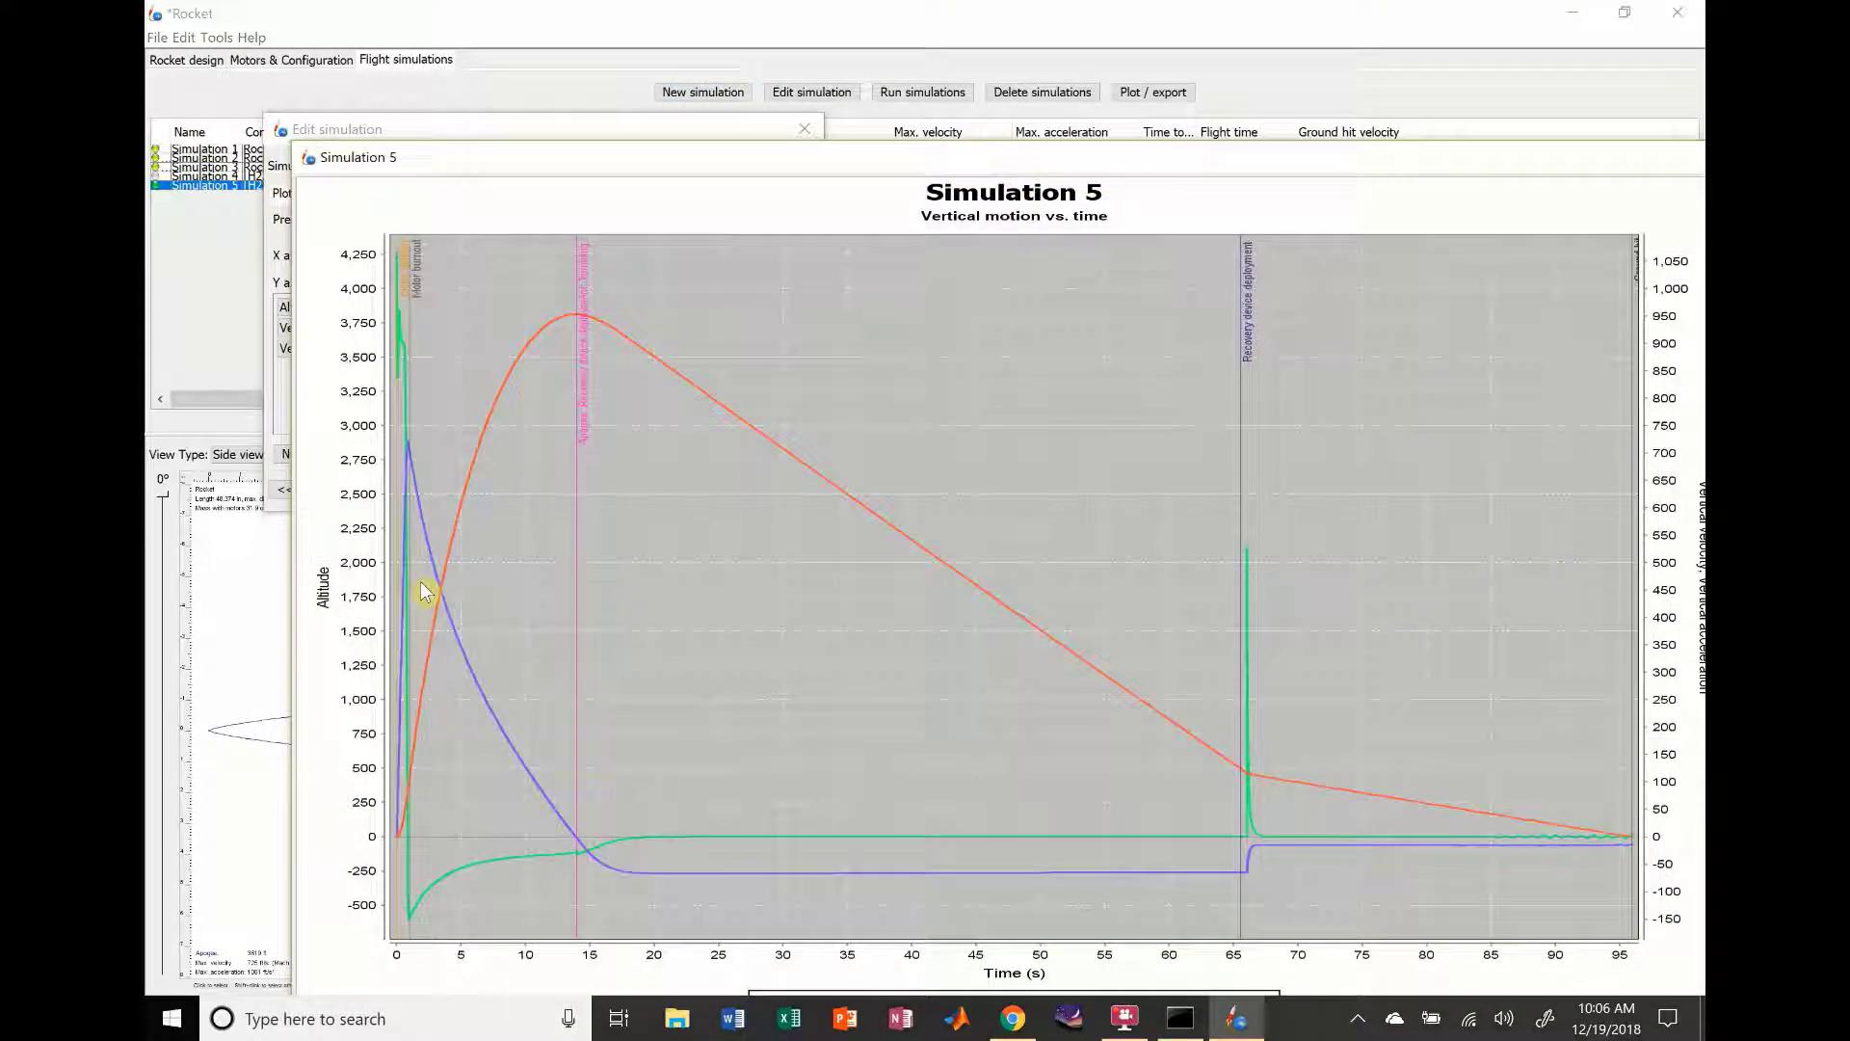
{"action": "left_click_drag", "start_coordinate": [949, 158], "coordinate": [886, 67]}
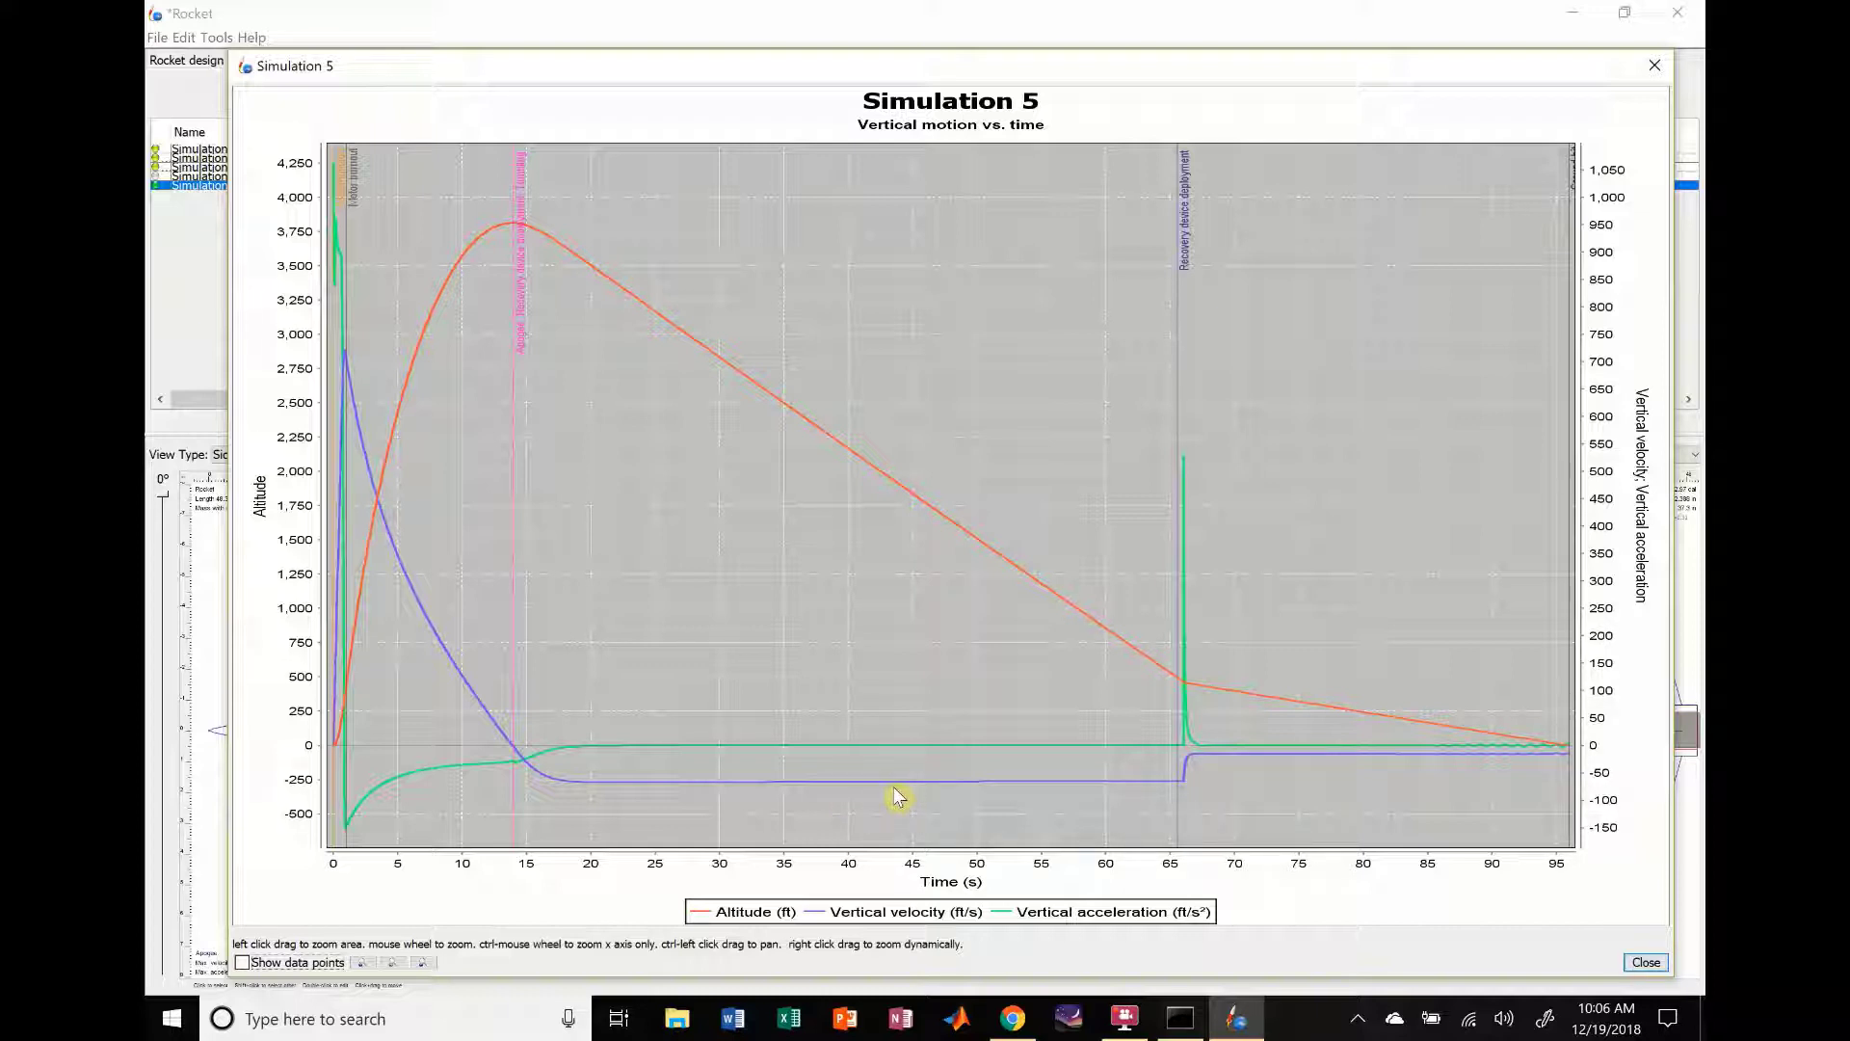
{"action": "left_click_drag", "start_coordinate": [1484, 69], "coordinate": [1407, 89]}
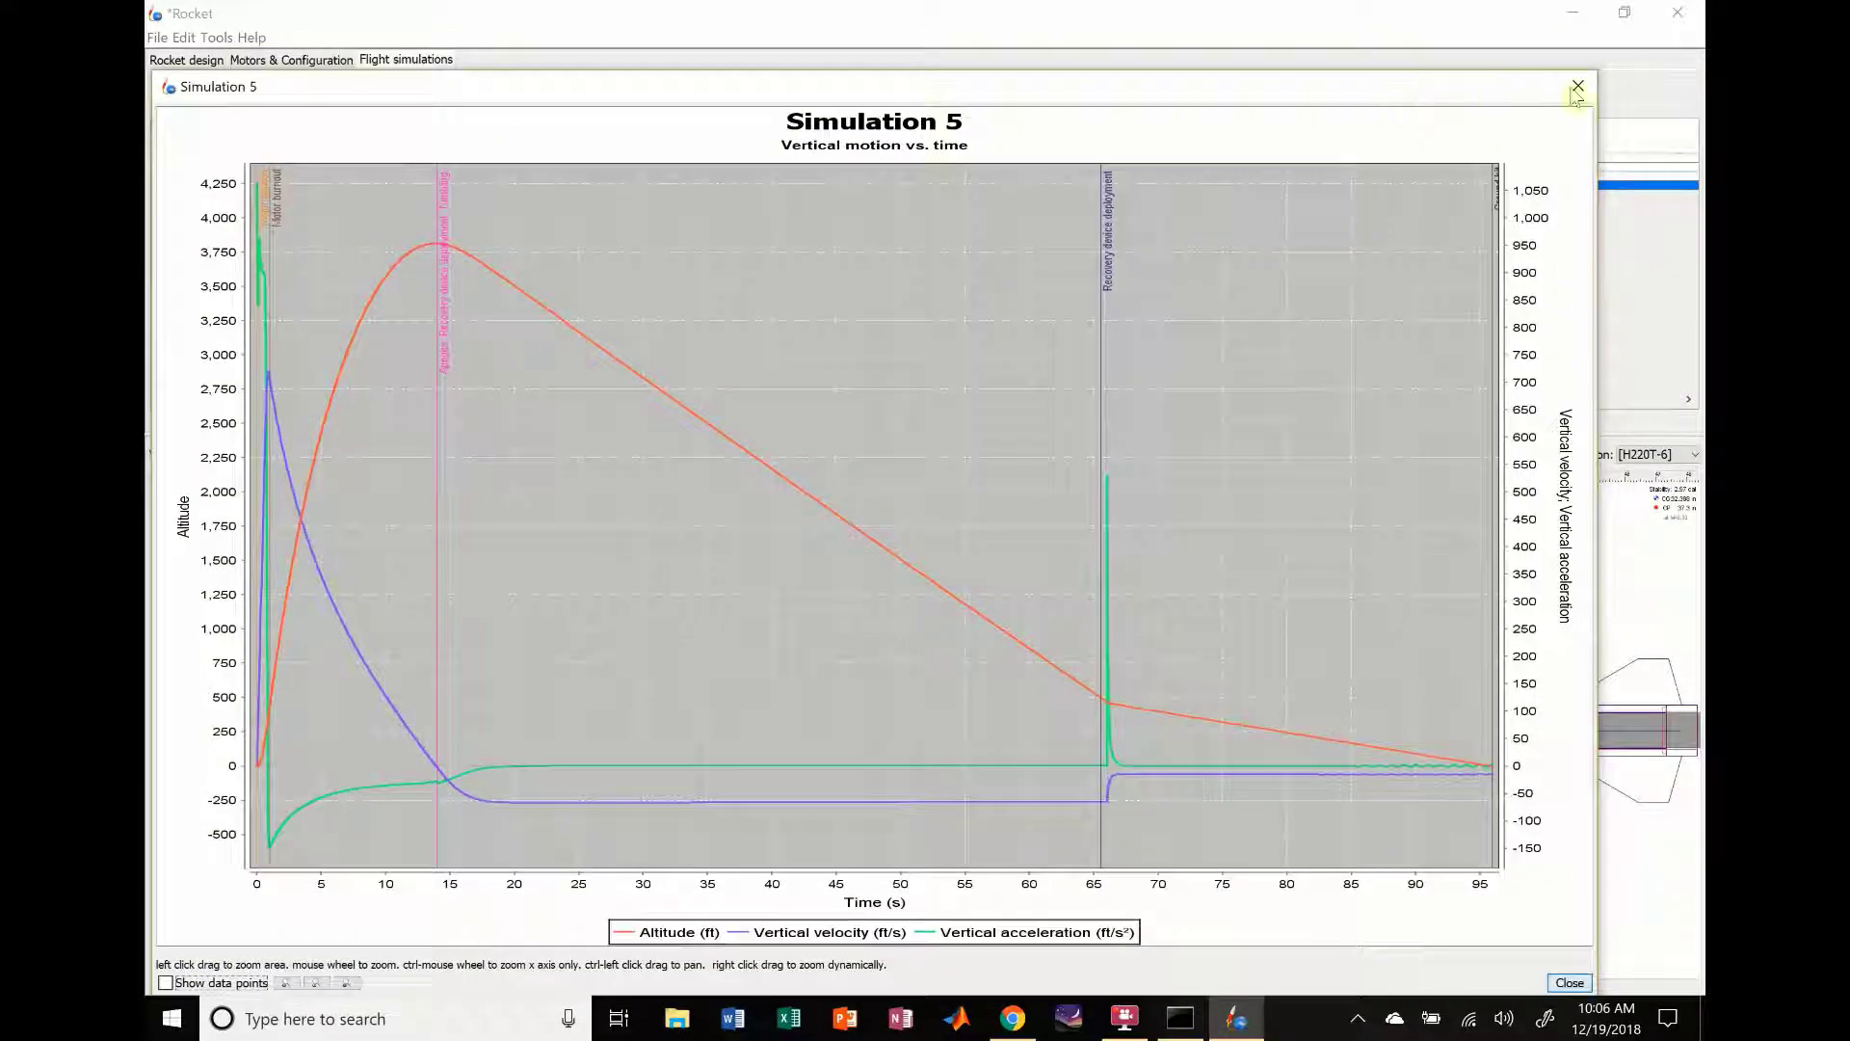
{"action": "left_click", "coordinate": [1577, 88]}
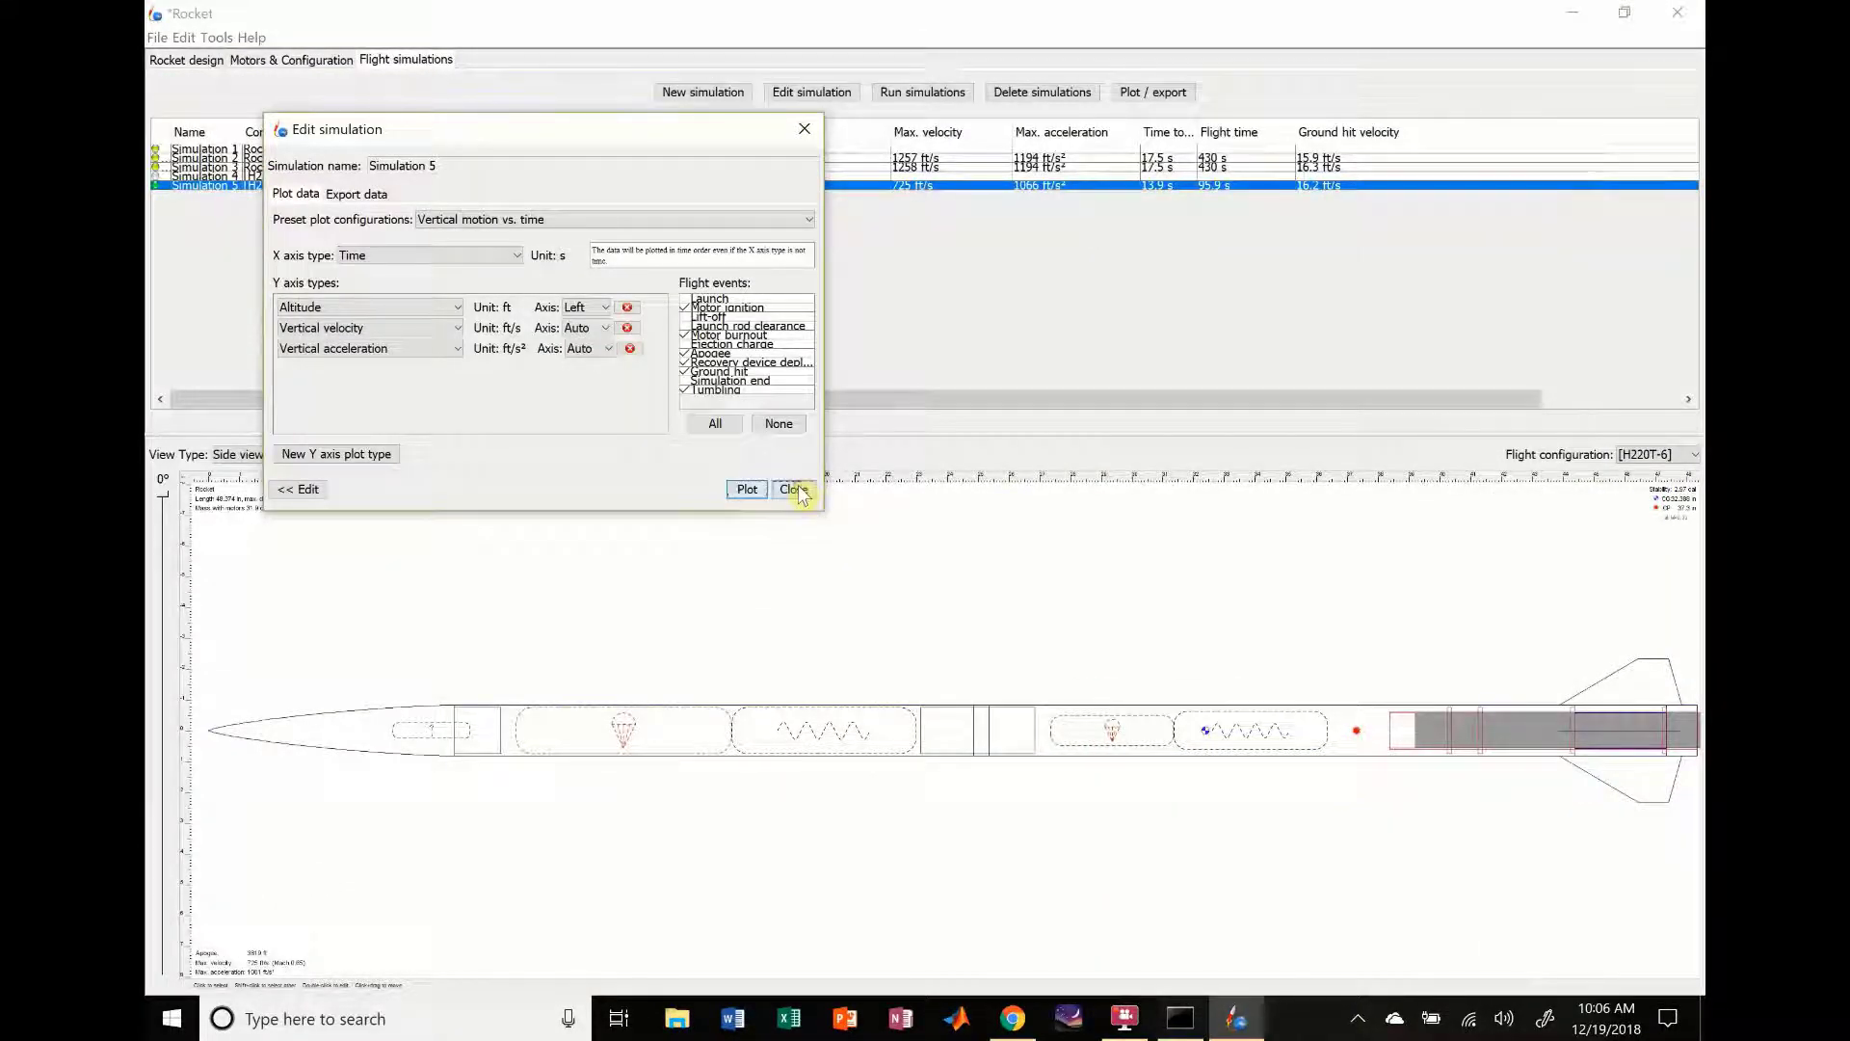
Step: Inspect the body tubes, nose cone and tube coupler settings, leaving nothing selected
{"action": "left_click", "coordinate": [793, 489]}
{"action": "left_click", "coordinate": [1099, 763]}
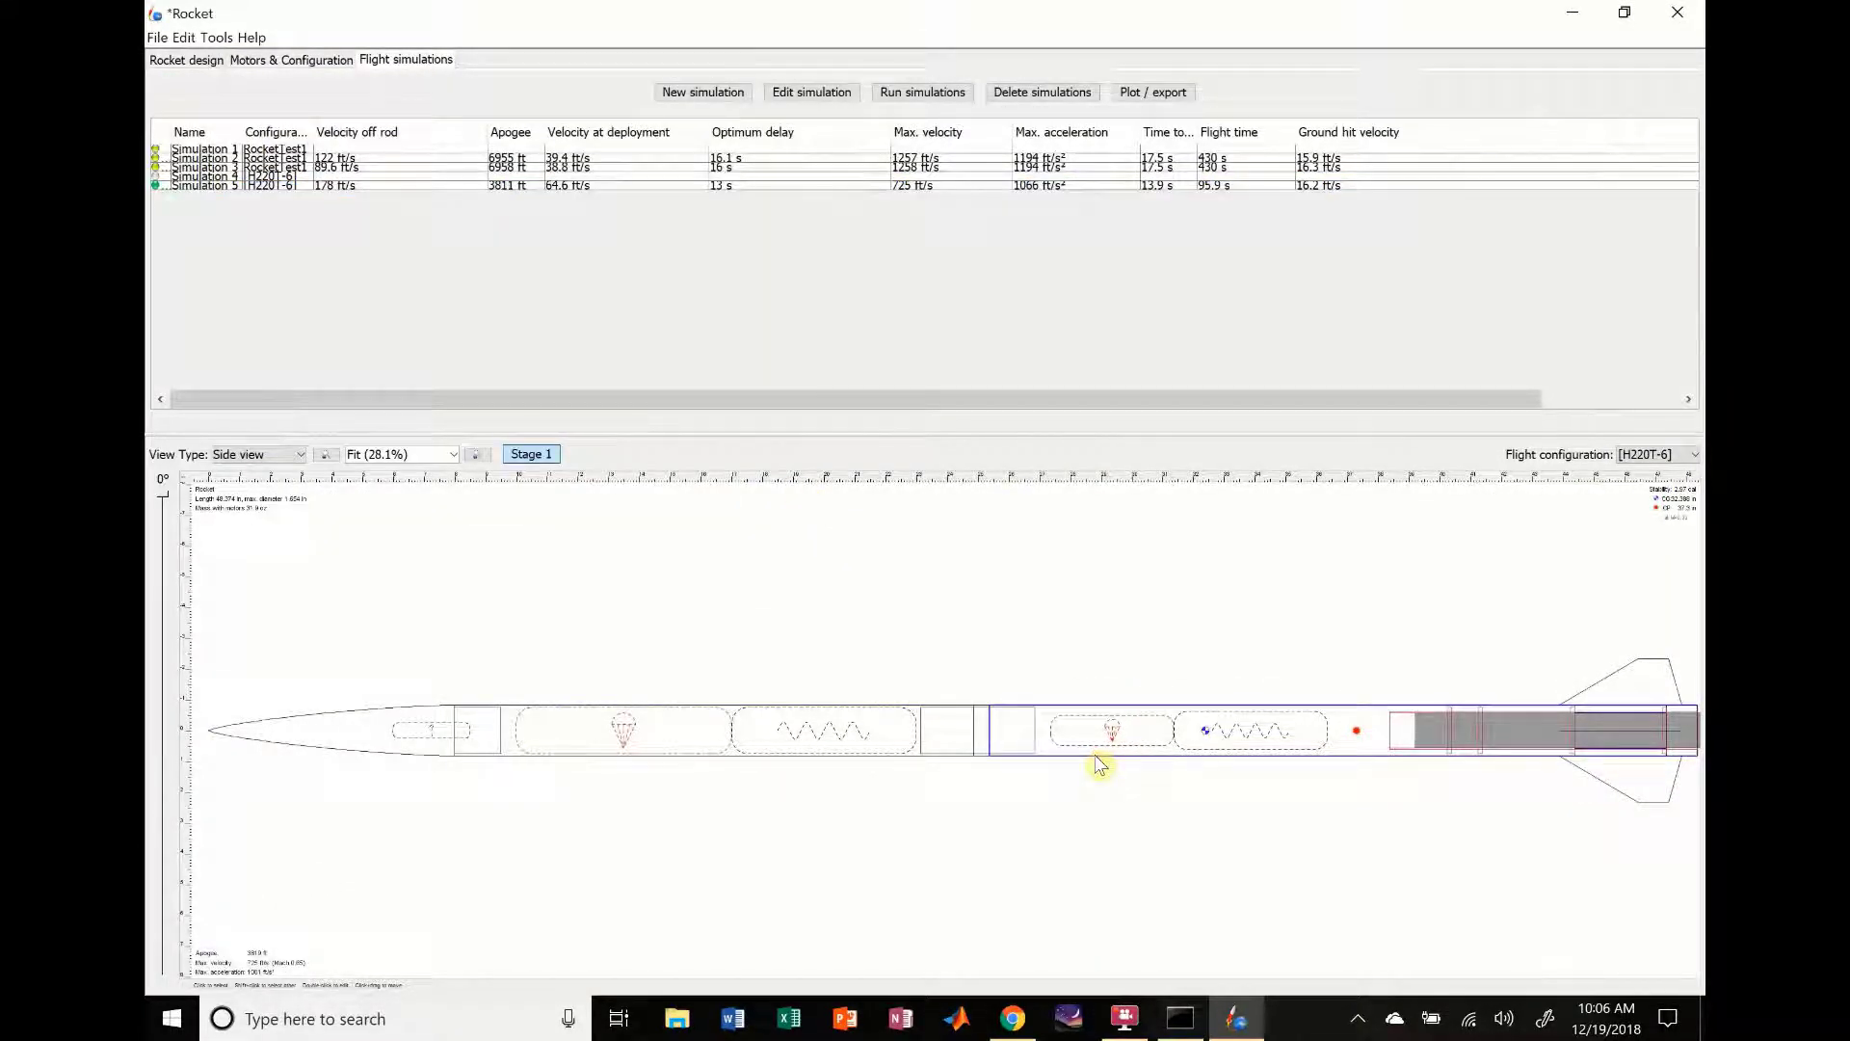
{"action": "left_click", "coordinate": [907, 742]}
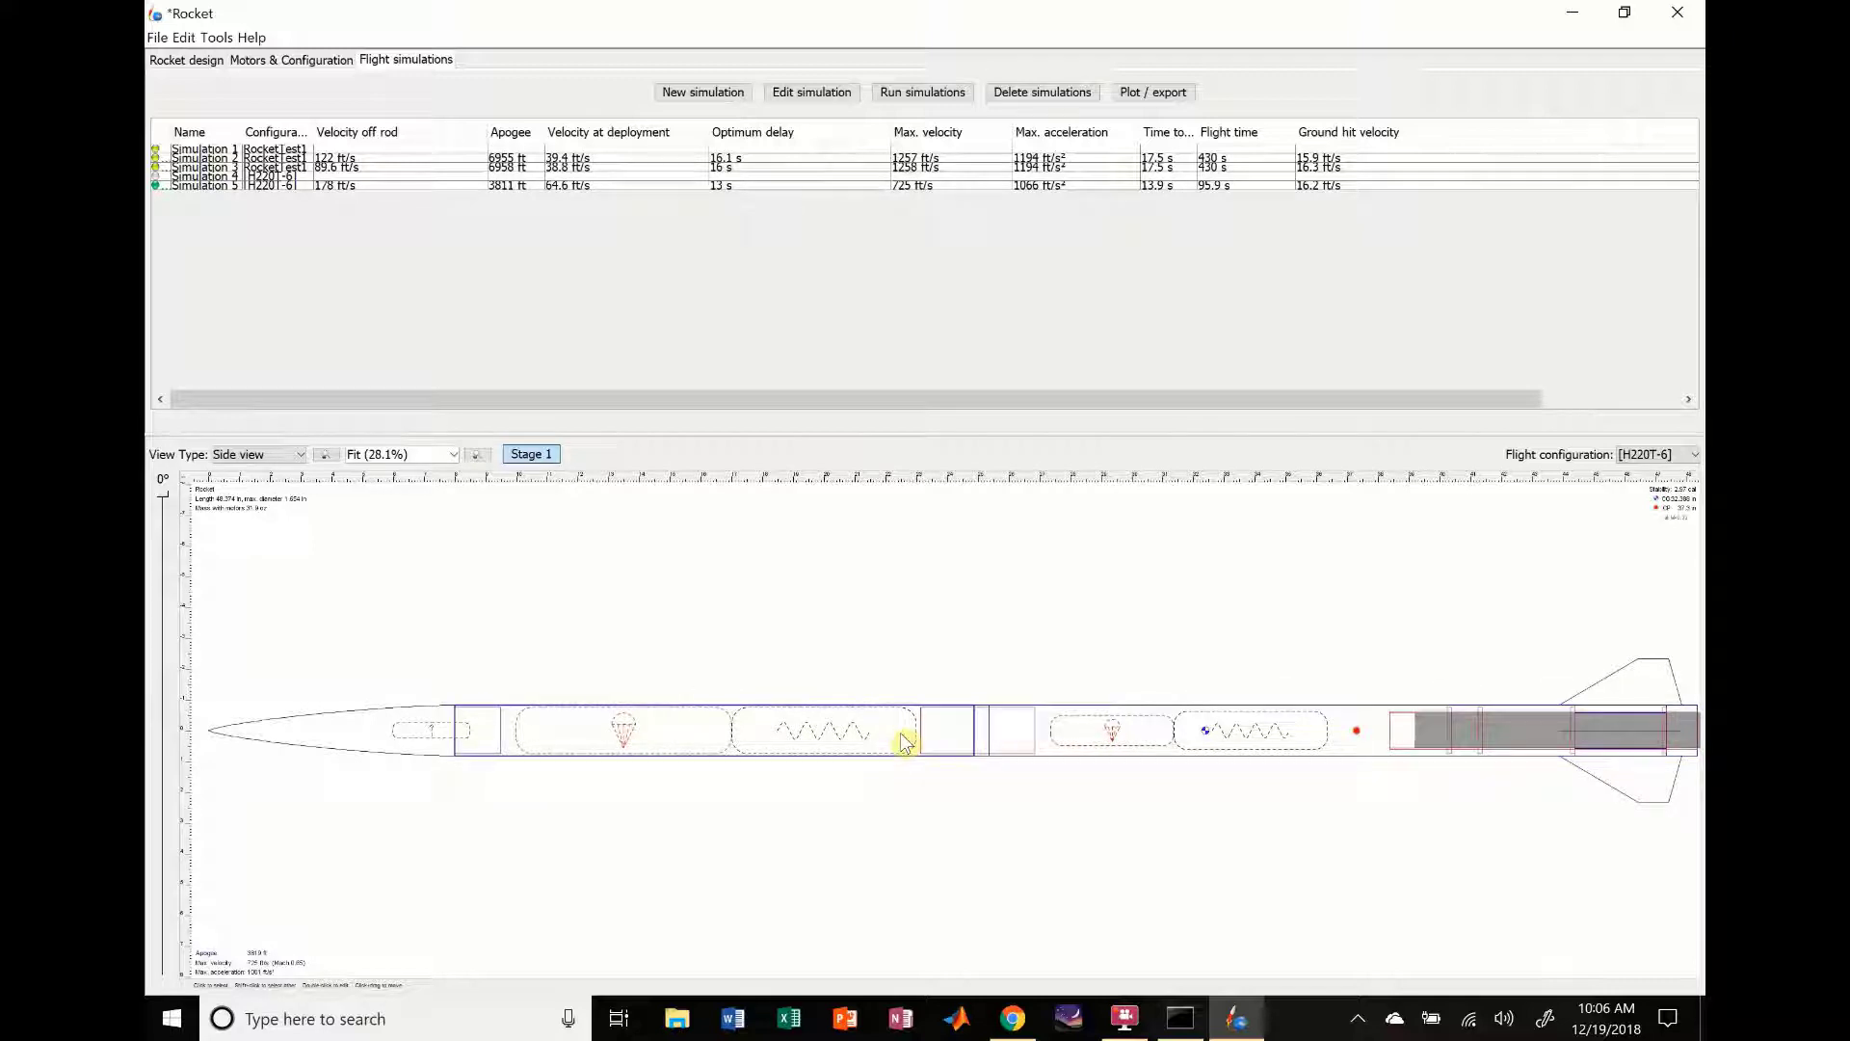
{"action": "left_click", "coordinate": [390, 735]}
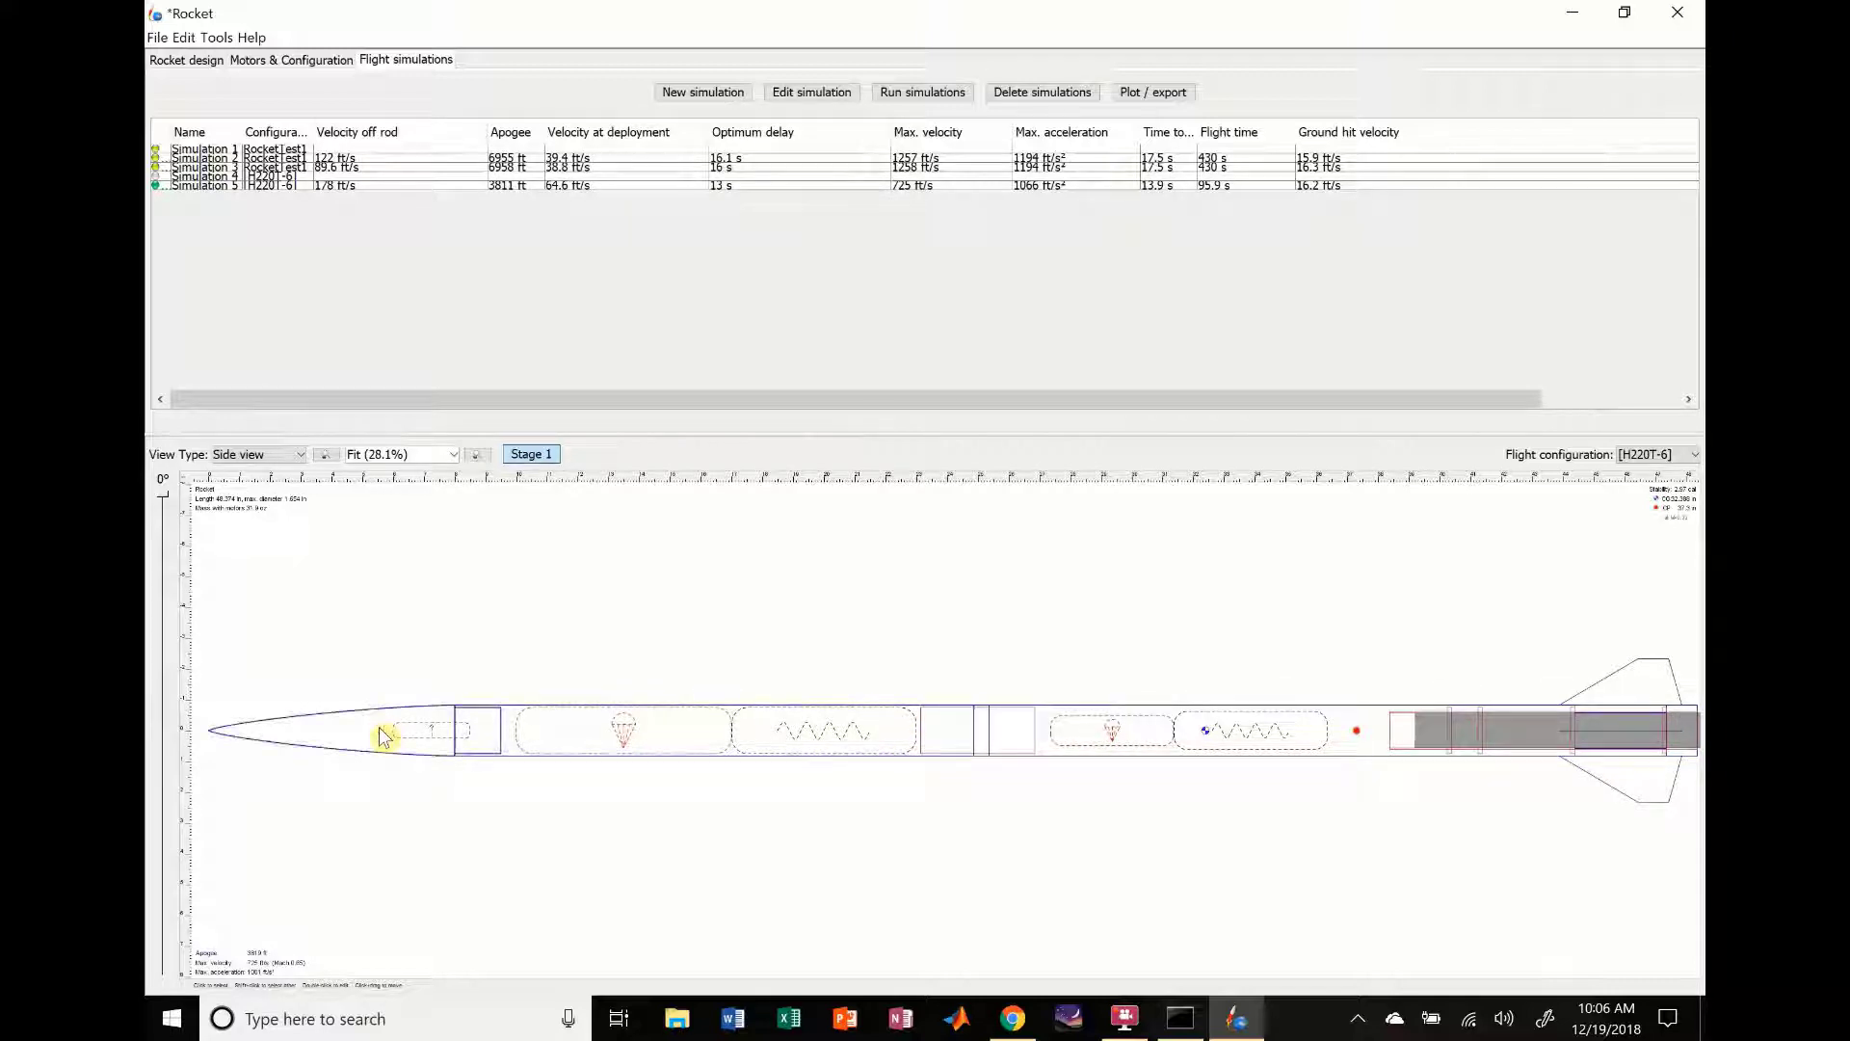
{"action": "left_click", "coordinate": [617, 873]}
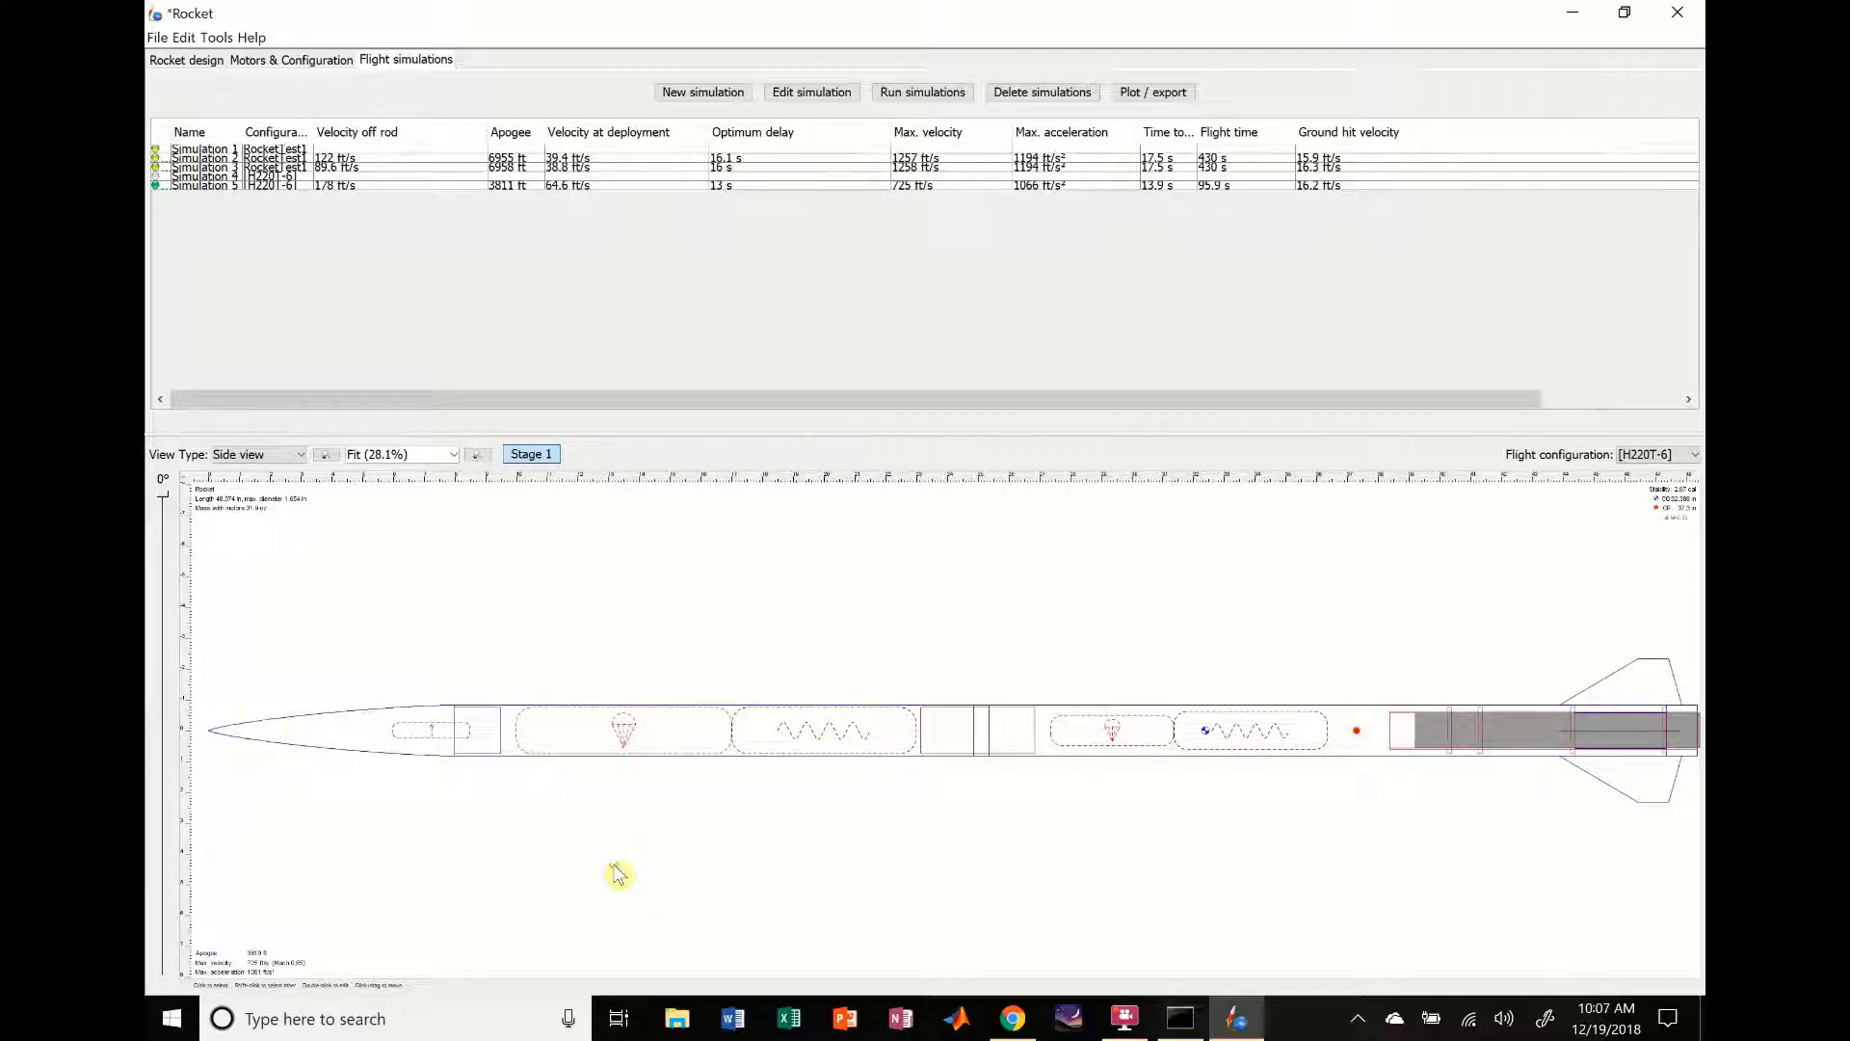
{"action": "left_click", "coordinate": [844, 749]}
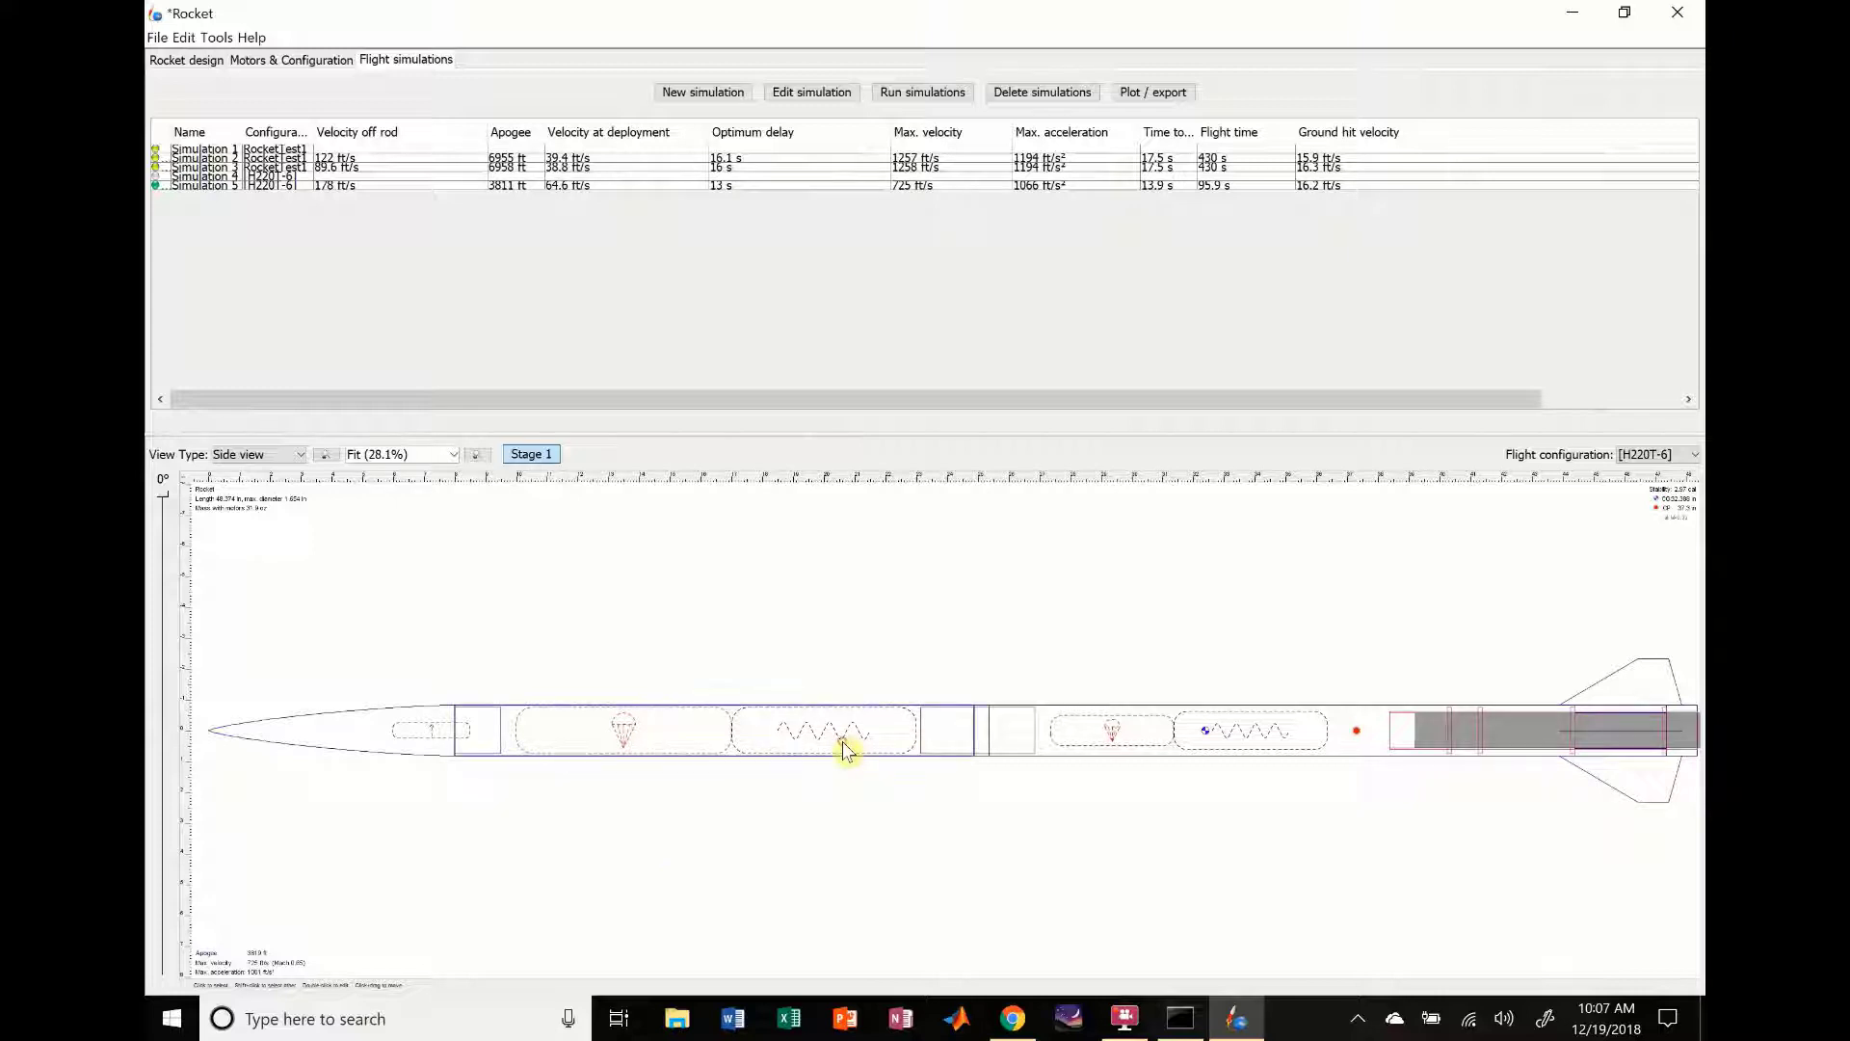
{"action": "double_click", "coordinate": [989, 738]}
{"action": "left_click", "coordinate": [1299, 586]}
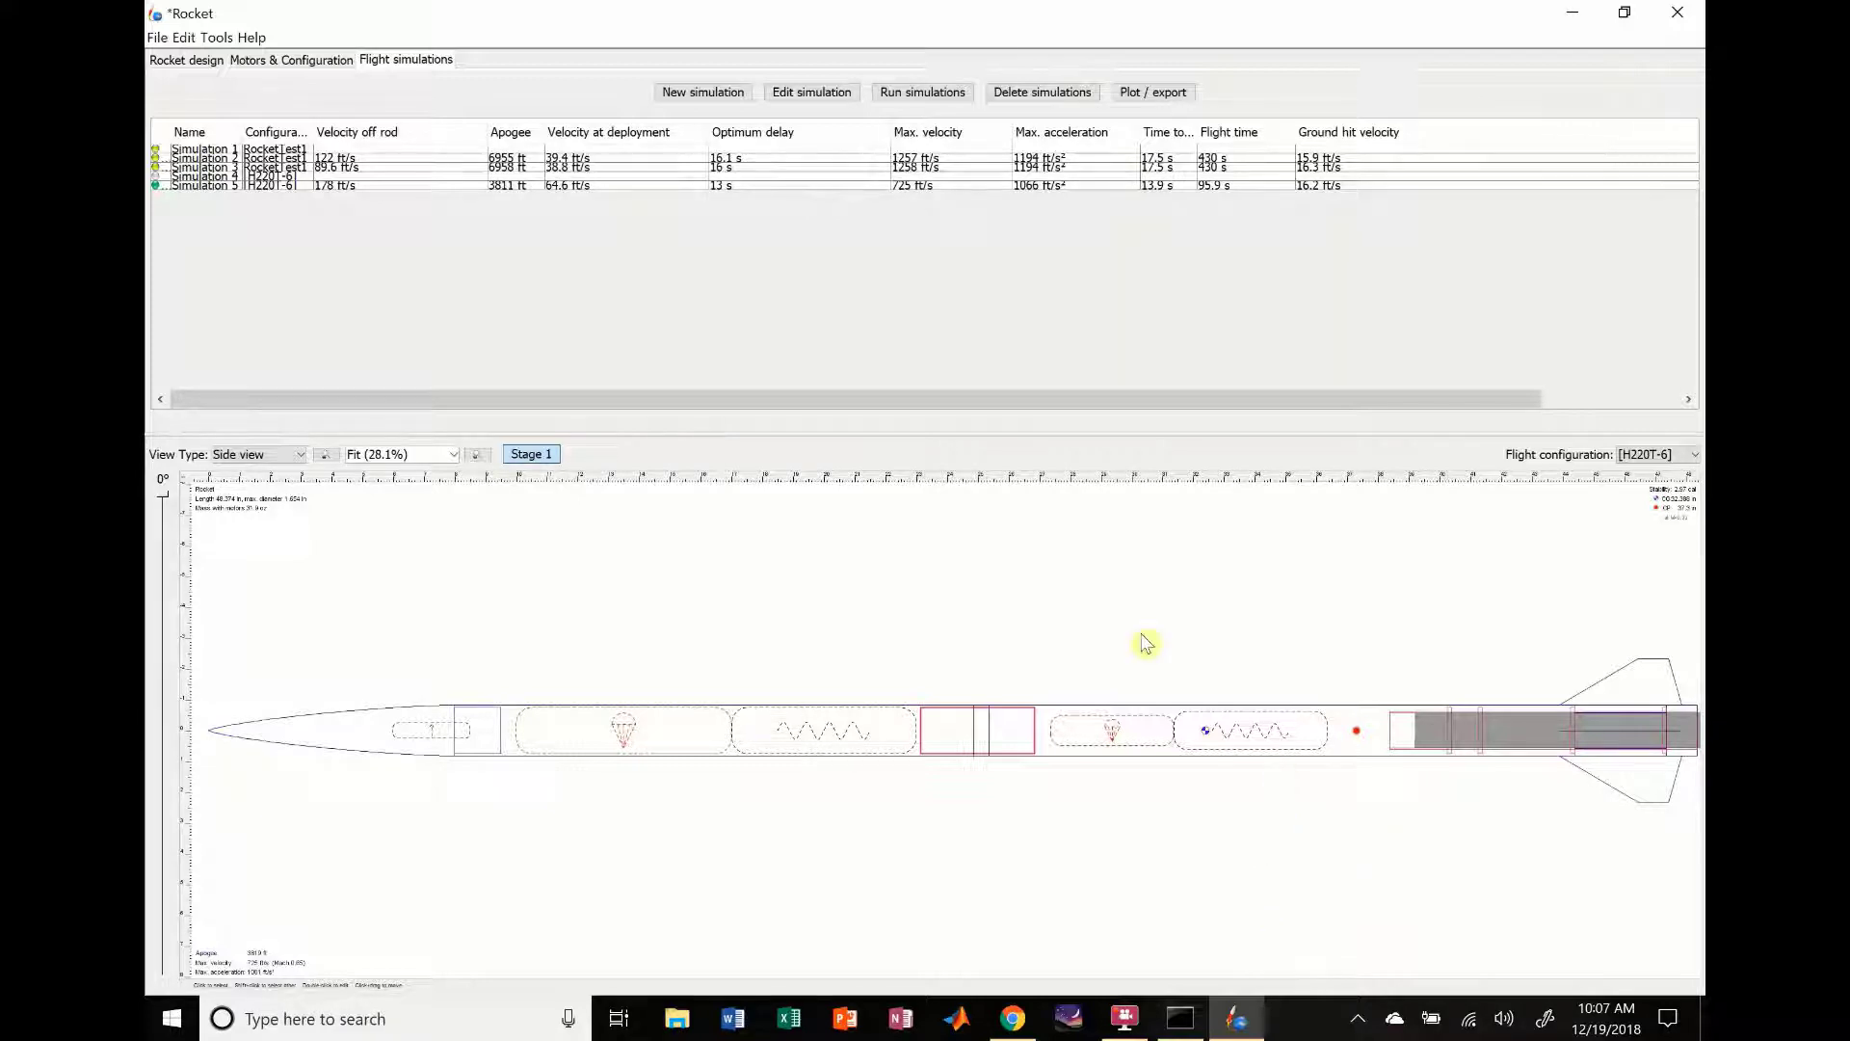
{"action": "left_click", "coordinate": [1056, 607]}
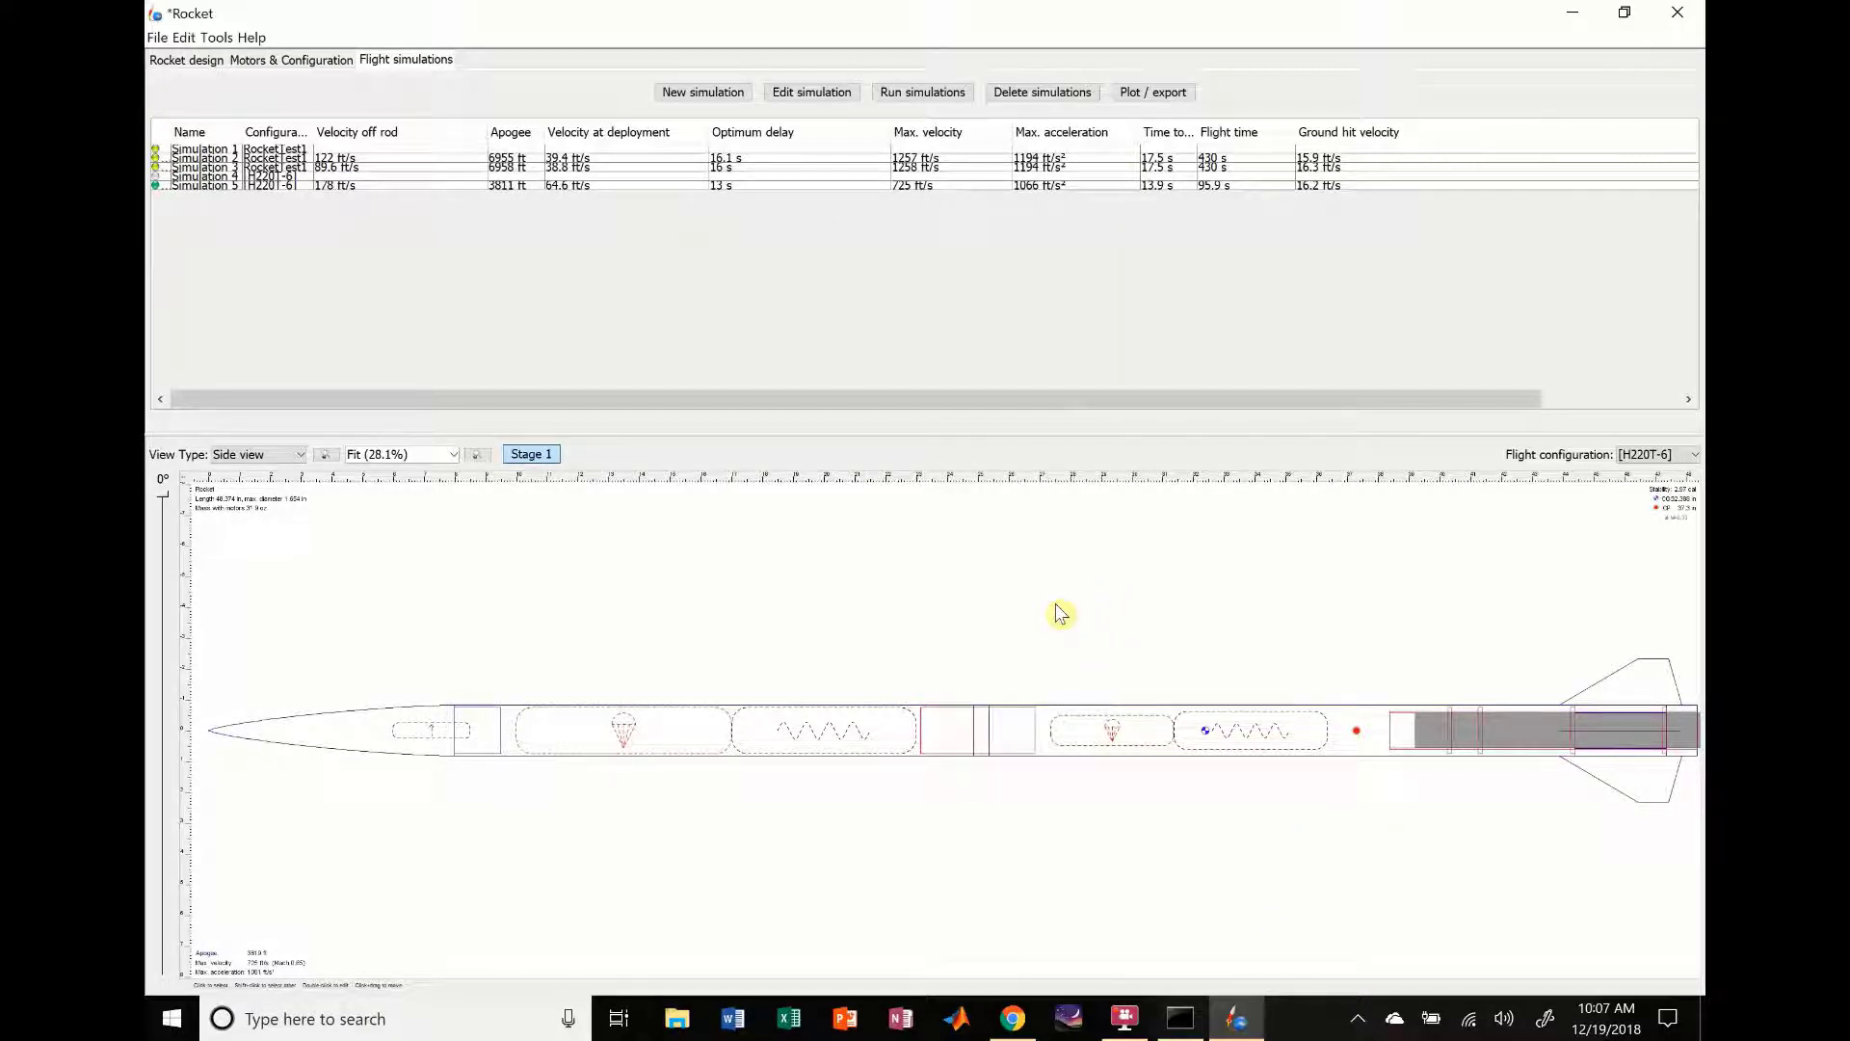